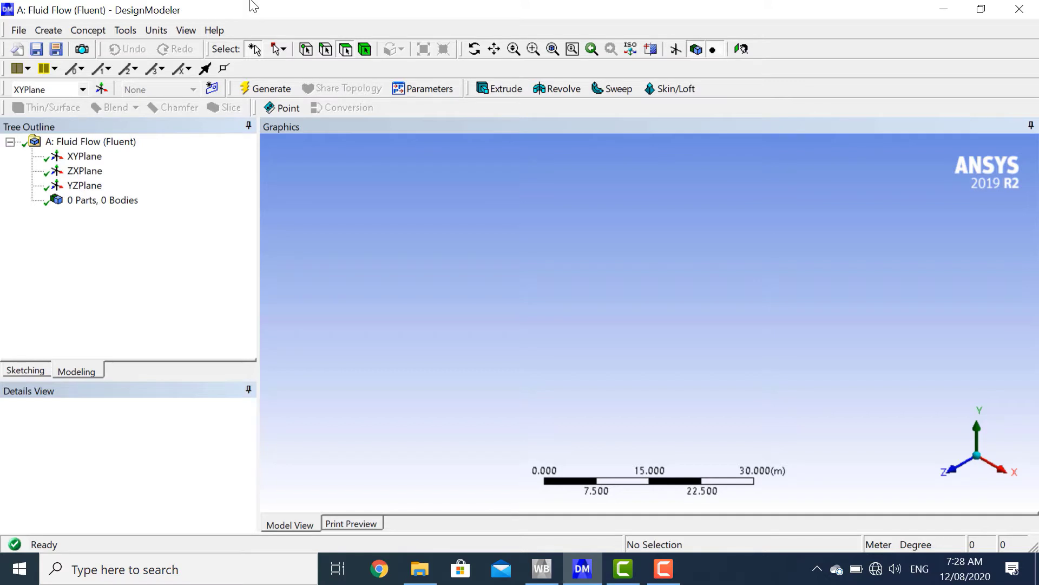
- Set the model units to millimetres and select the ZXPlane for sketching, viewed face-on
{"action": "left_click", "coordinate": [162, 31]}
{"action": "left_click", "coordinate": [200, 84]}
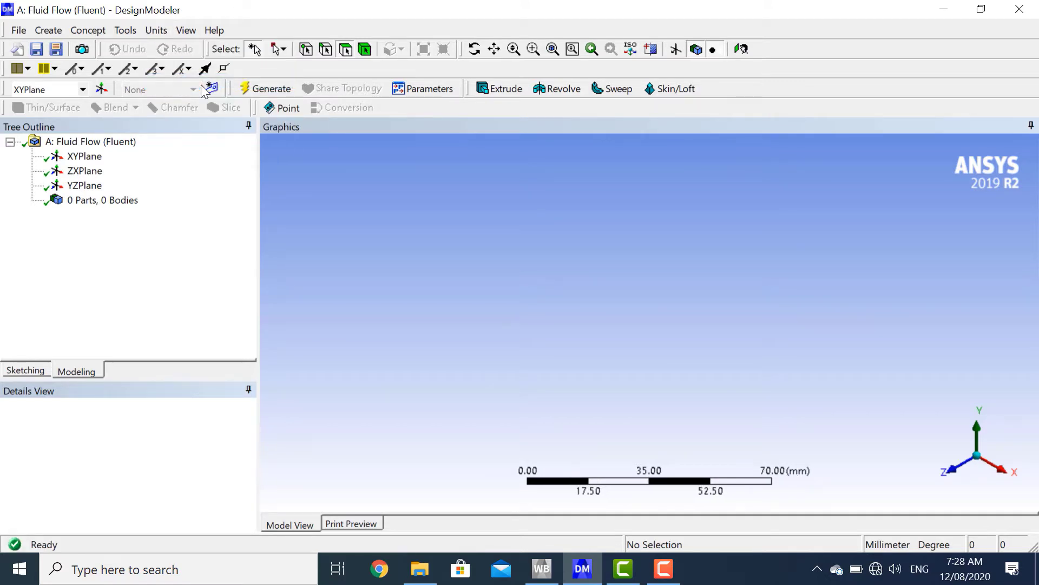
{"action": "left_click", "coordinate": [85, 171]}
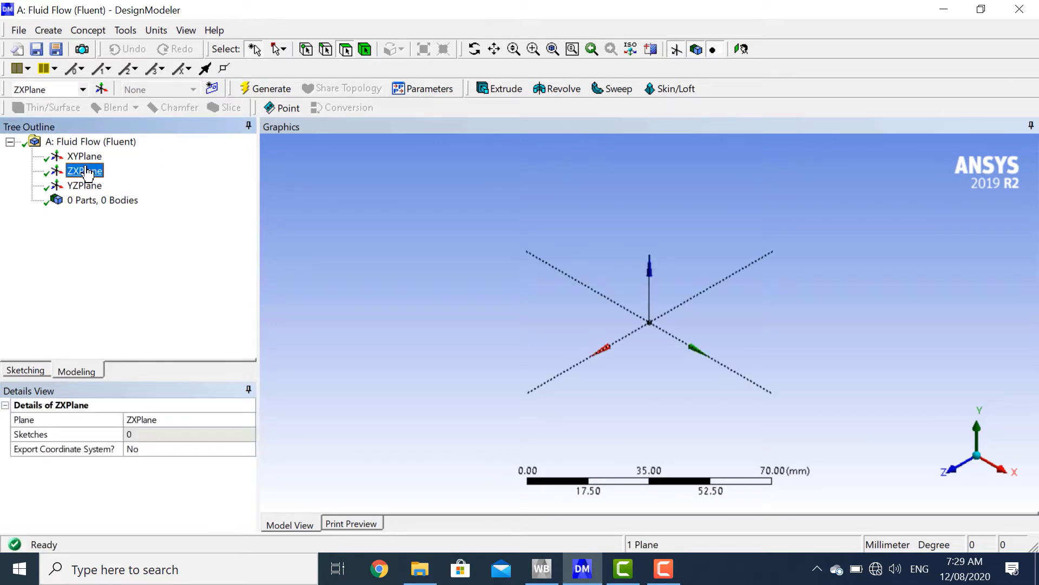
{"action": "right_click", "coordinate": [86, 171]}
{"action": "left_click", "coordinate": [106, 174]}
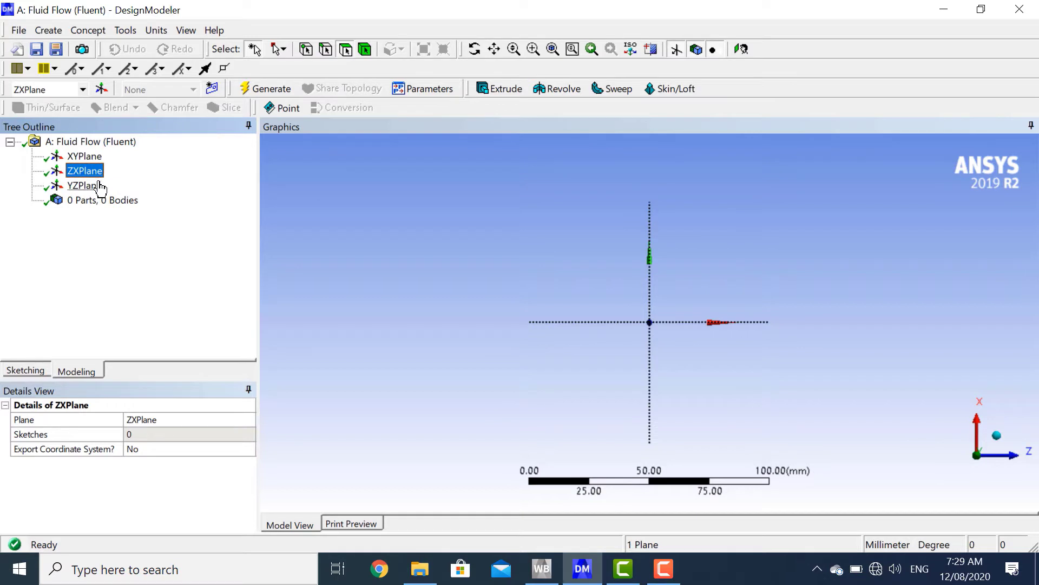
- Sketch a horizontal line about 49 mm long on the ZXPlane, from the origin along the negative Z direction
{"action": "left_click", "coordinate": [40, 365]}
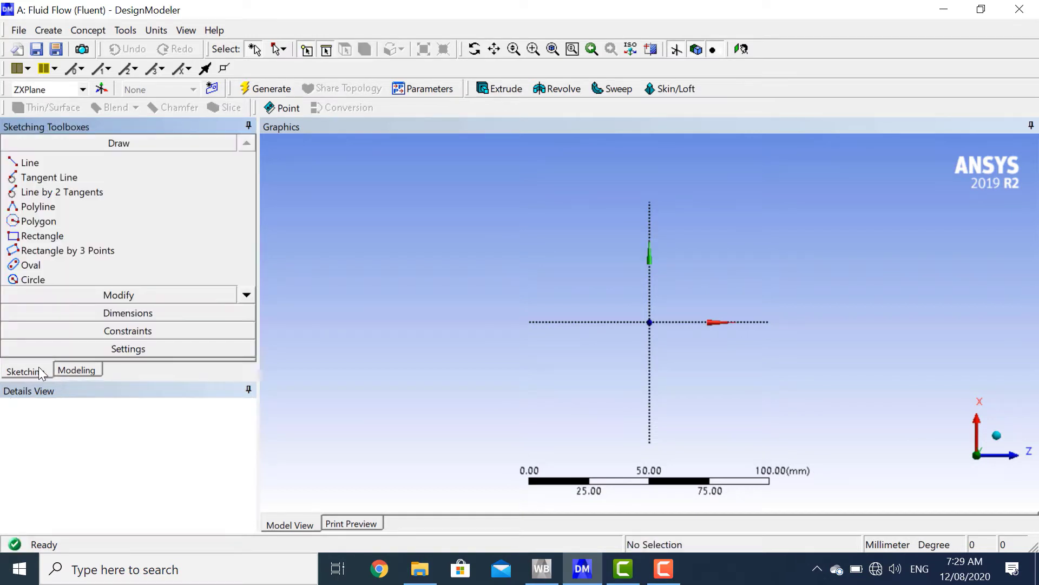
{"action": "left_click", "coordinate": [72, 164]}
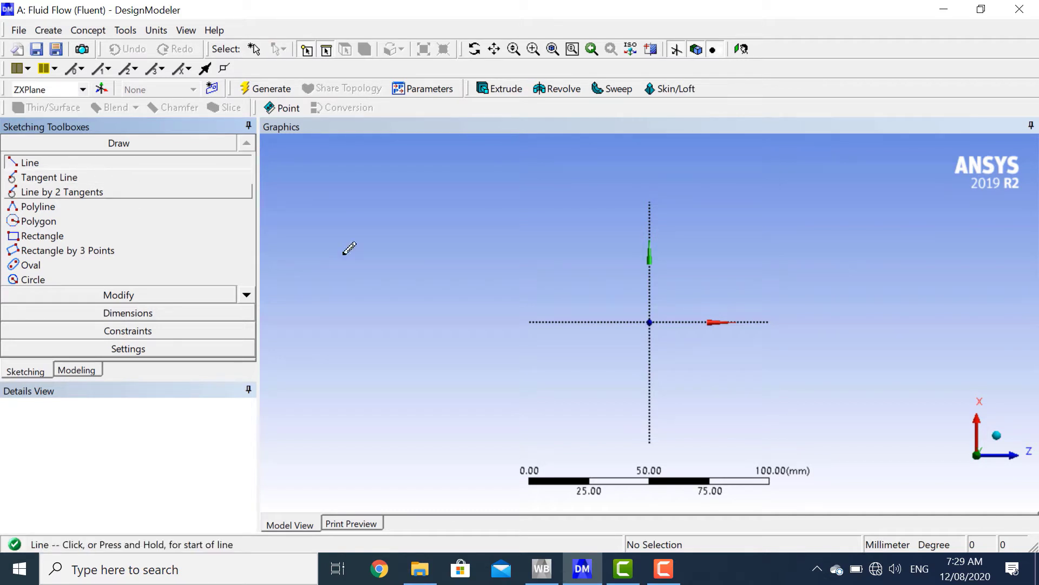
{"action": "left_click", "coordinate": [650, 322]}
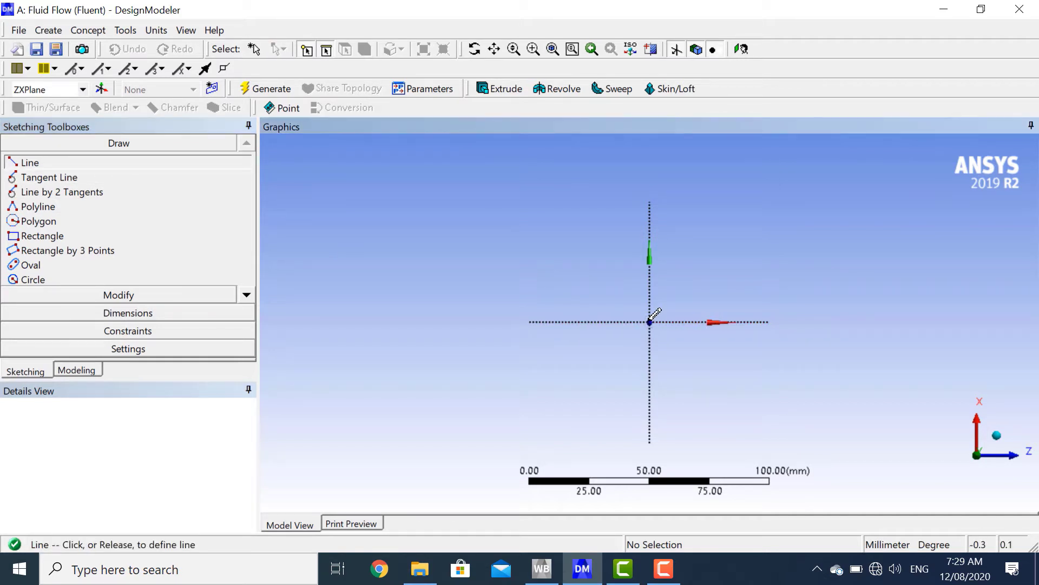
{"action": "left_click", "coordinate": [530, 322]}
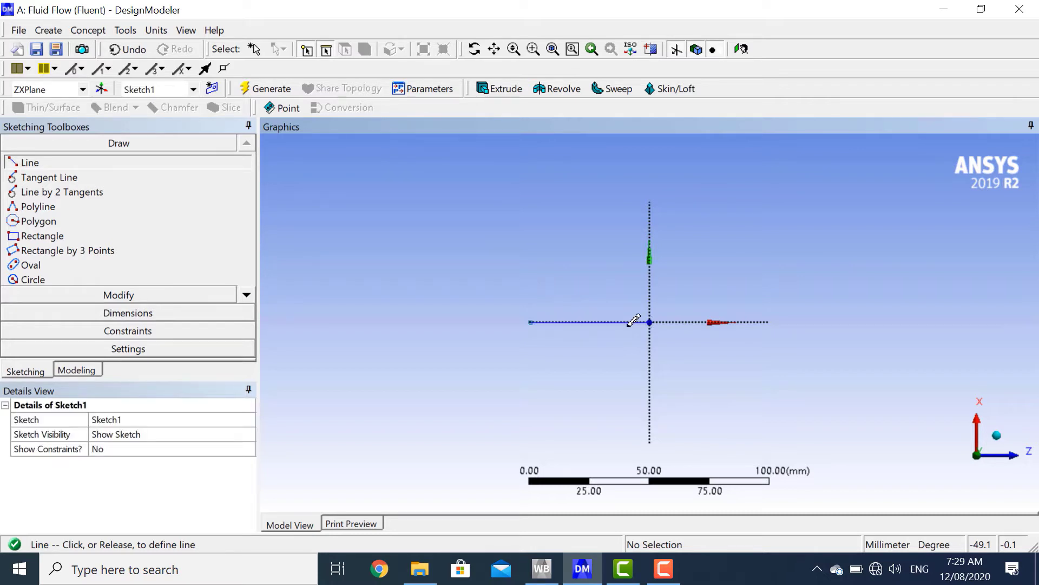
- Dimension the horizontal line between its two endpoints and set its length to 150 mm
{"action": "left_click", "coordinate": [167, 312]}
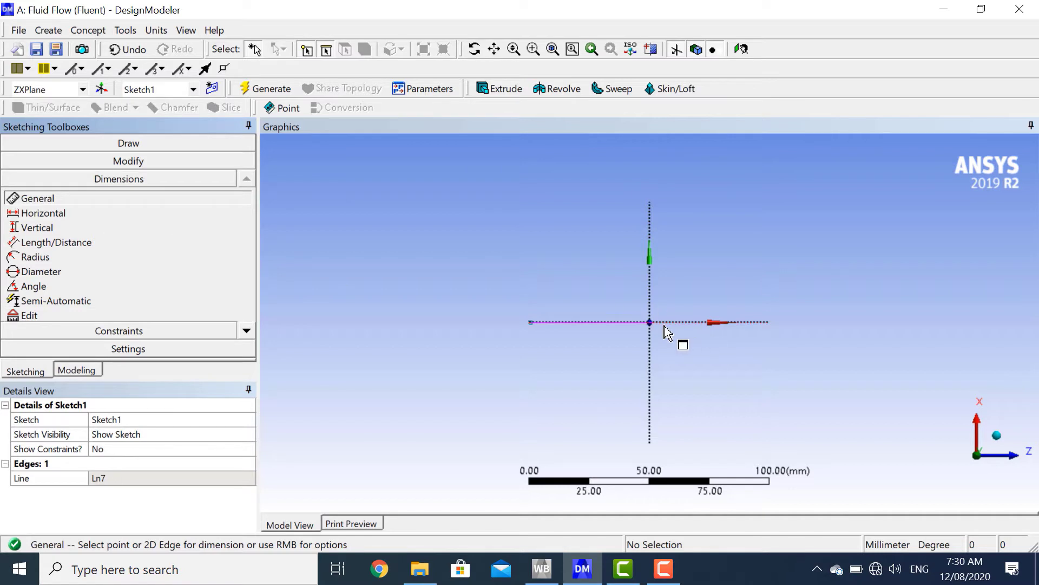
{"action": "left_click", "coordinate": [647, 323]}
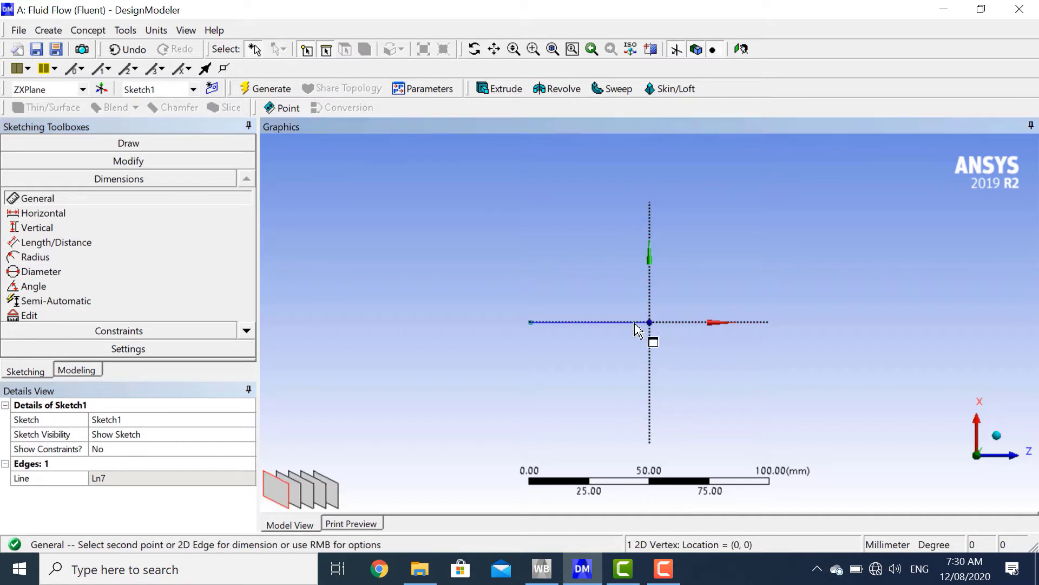
{"action": "left_click", "coordinate": [531, 323]}
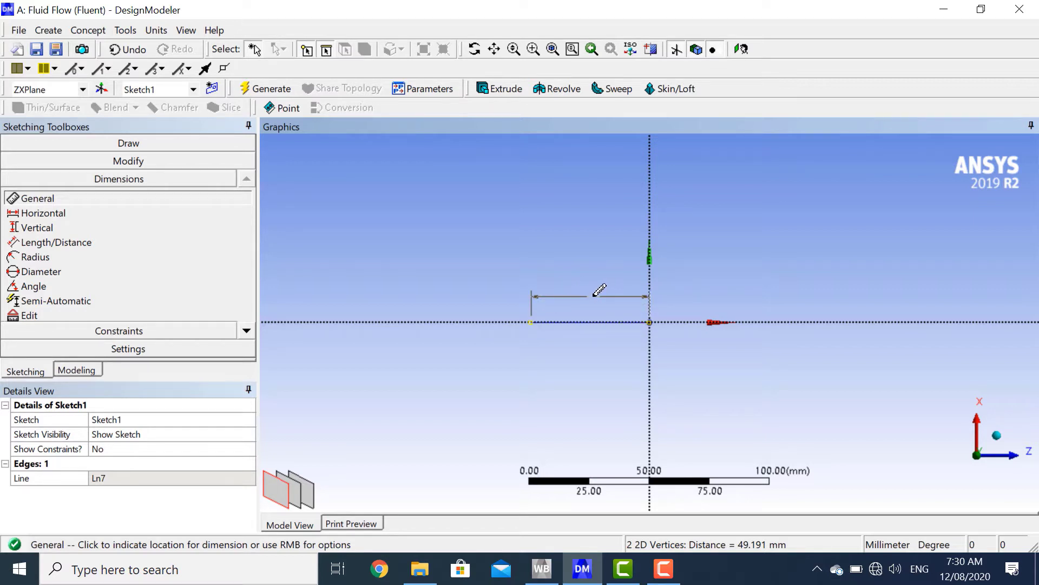
{"action": "left_click", "coordinate": [596, 295]}
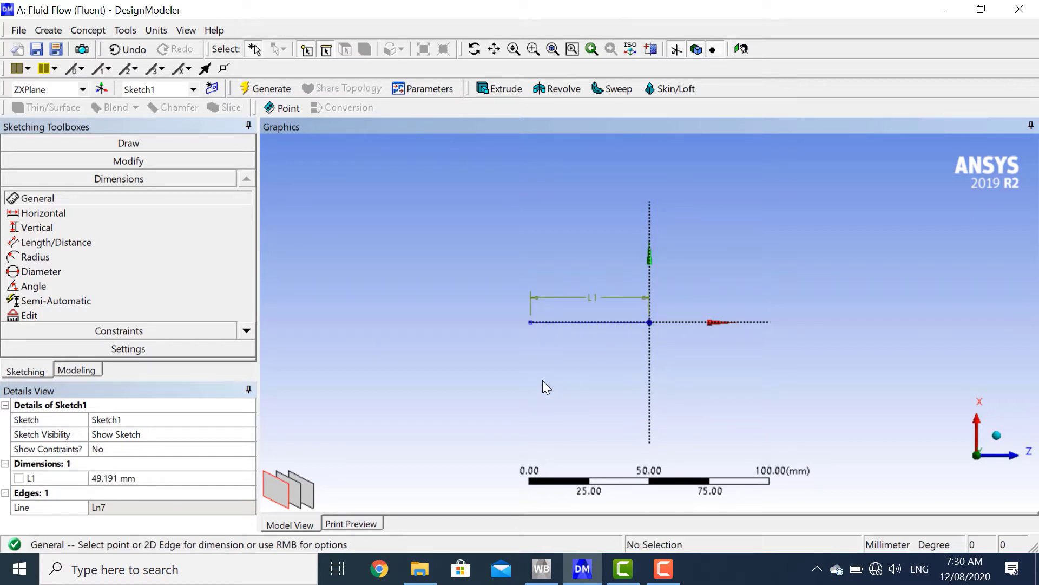
{"action": "left_click", "coordinate": [130, 478]}
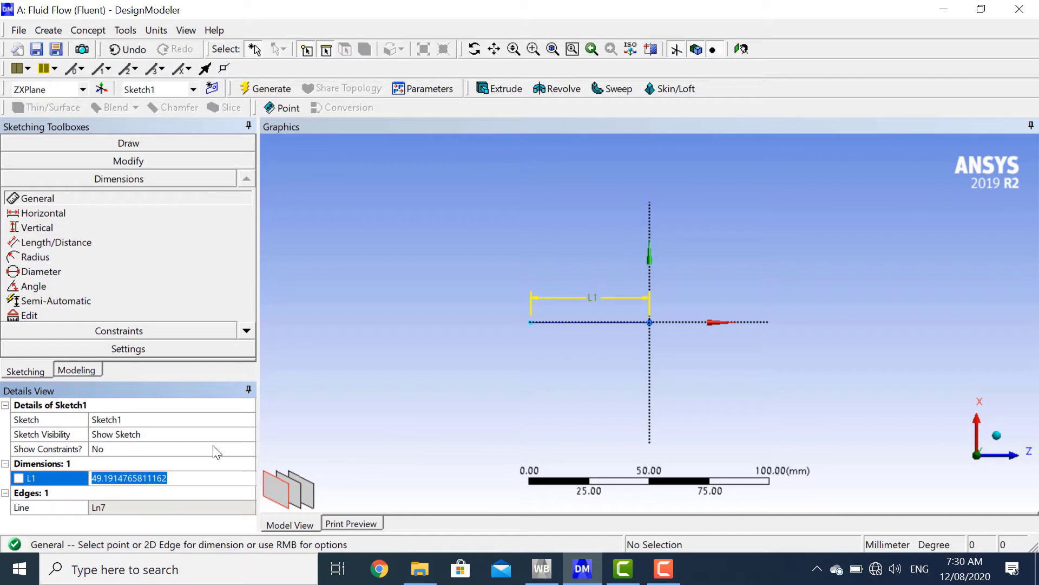
{"action": "type", "text": "150"}
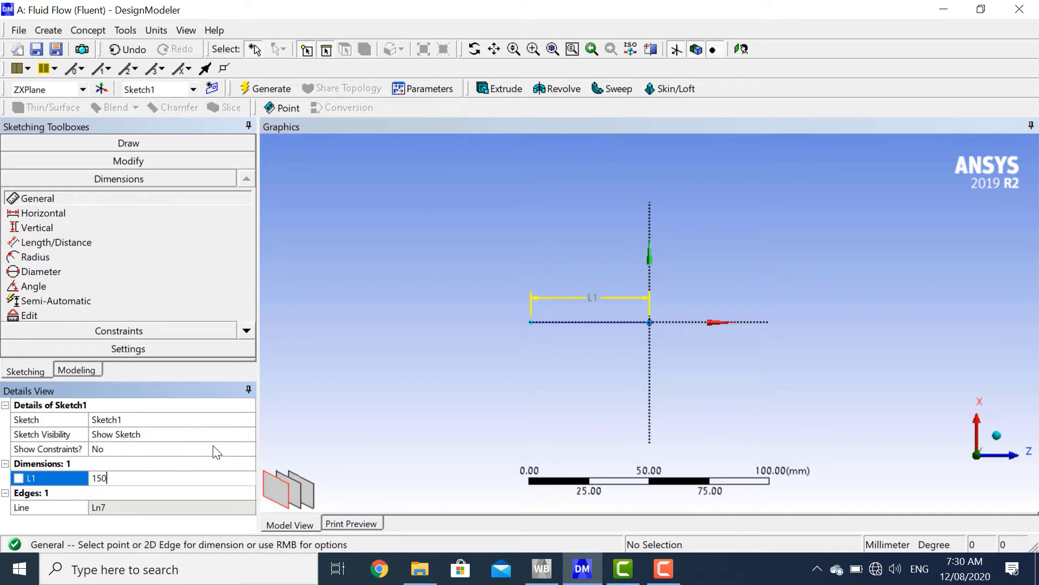
{"action": "key", "text": "Return"}
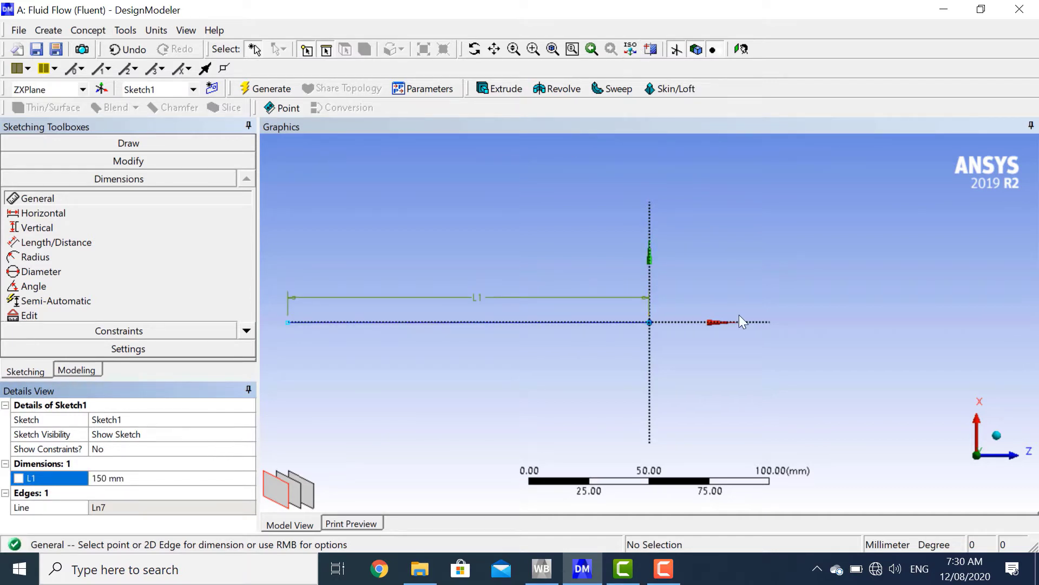
- Create a new sketch on the ZXPlane and draw a circle about 29 mm in diameter, centred on the vertical axis below the origin
{"action": "left_click", "coordinate": [212, 89]}
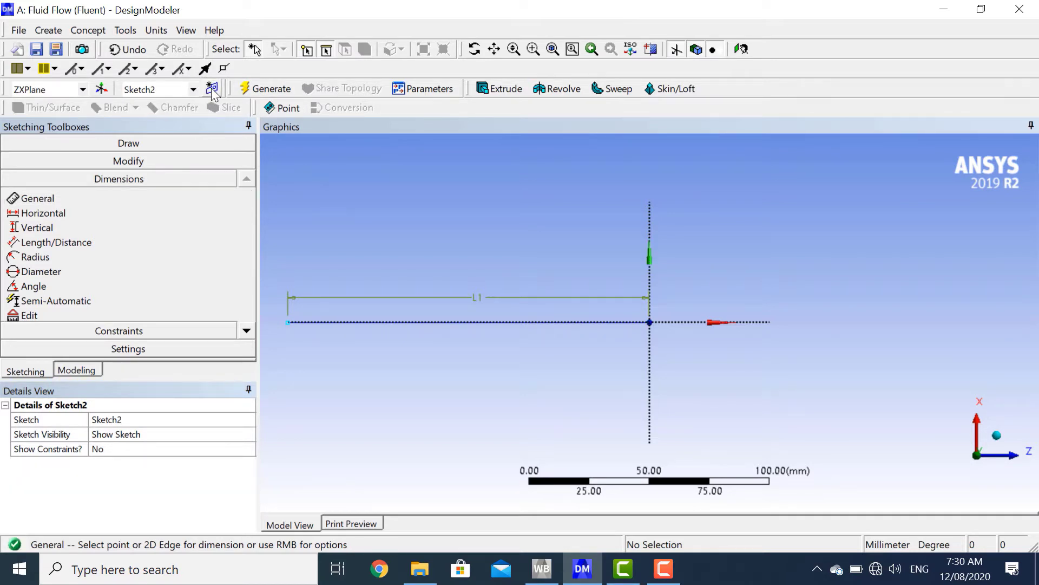
{"action": "left_click", "coordinate": [158, 144]}
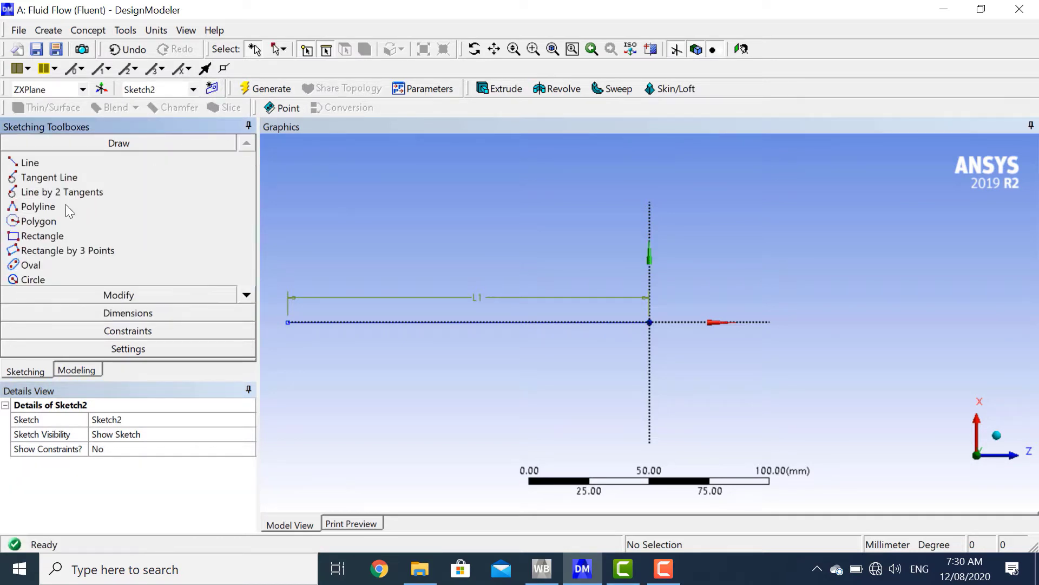
{"action": "left_click", "coordinate": [39, 281]}
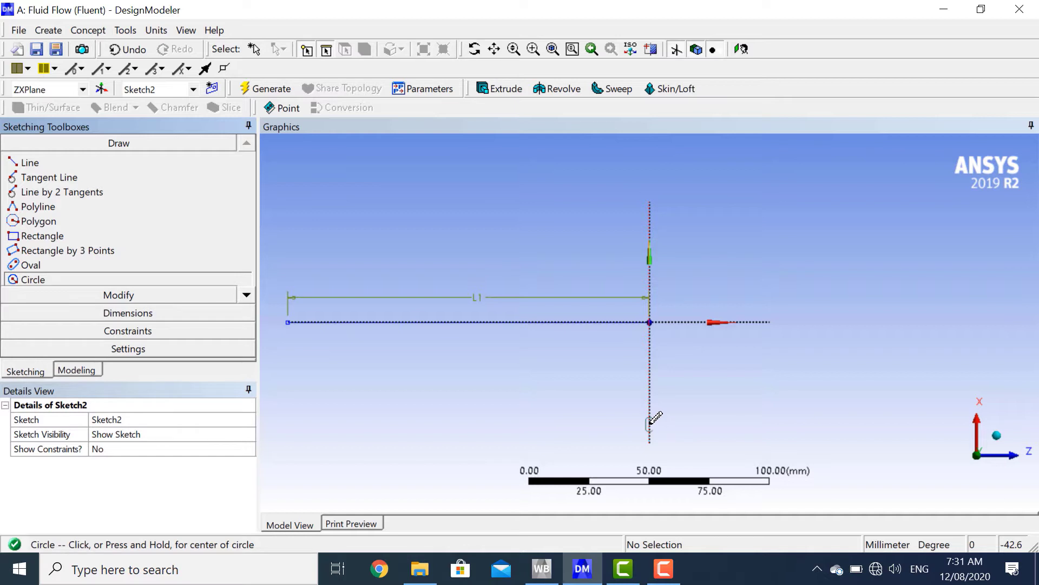
{"action": "left_click", "coordinate": [650, 424]}
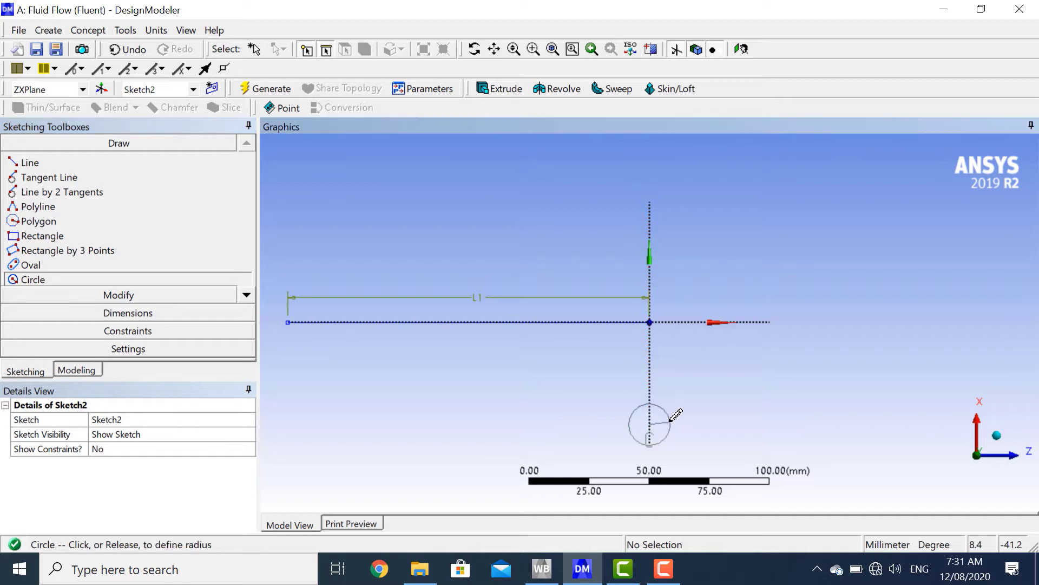
{"action": "left_click", "coordinate": [684, 412]}
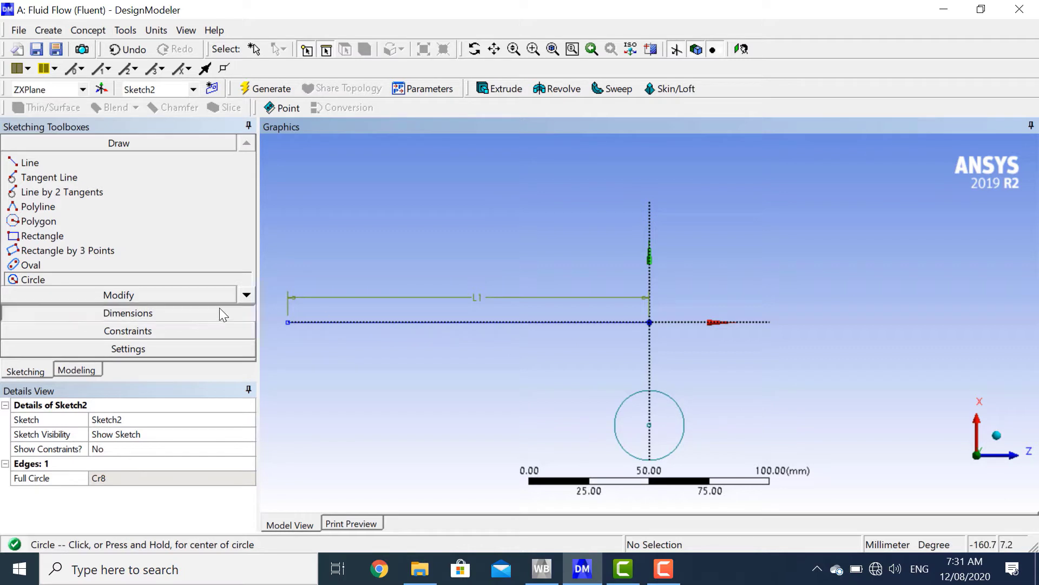
- Dimension the circle's diameter and set it to 15 mm
{"action": "left_click", "coordinate": [220, 312]}
{"action": "left_click", "coordinate": [131, 271]}
{"action": "left_click", "coordinate": [117, 196]}
{"action": "left_click", "coordinate": [681, 410]}
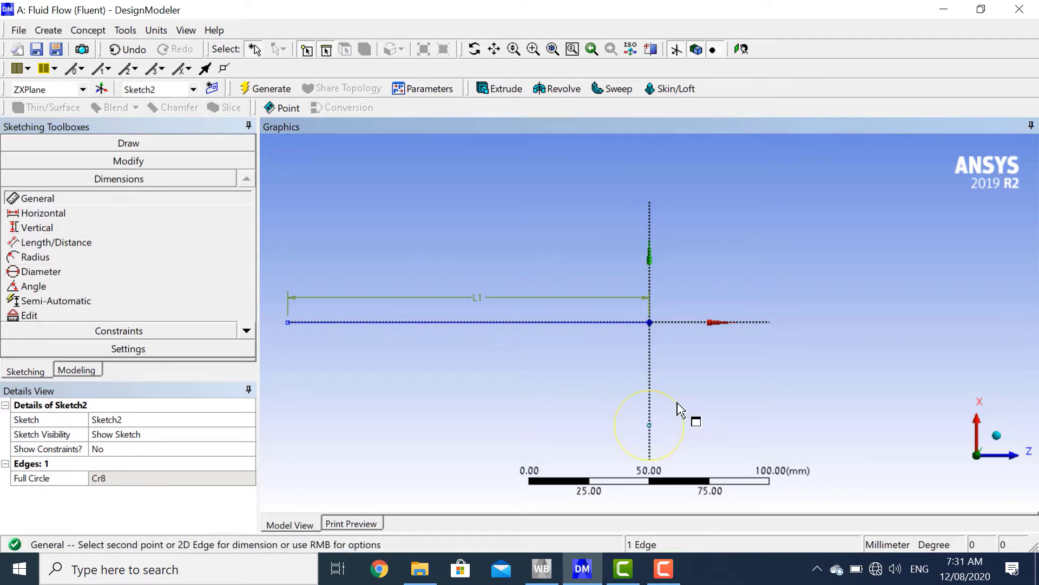
{"action": "left_click", "coordinate": [594, 417]}
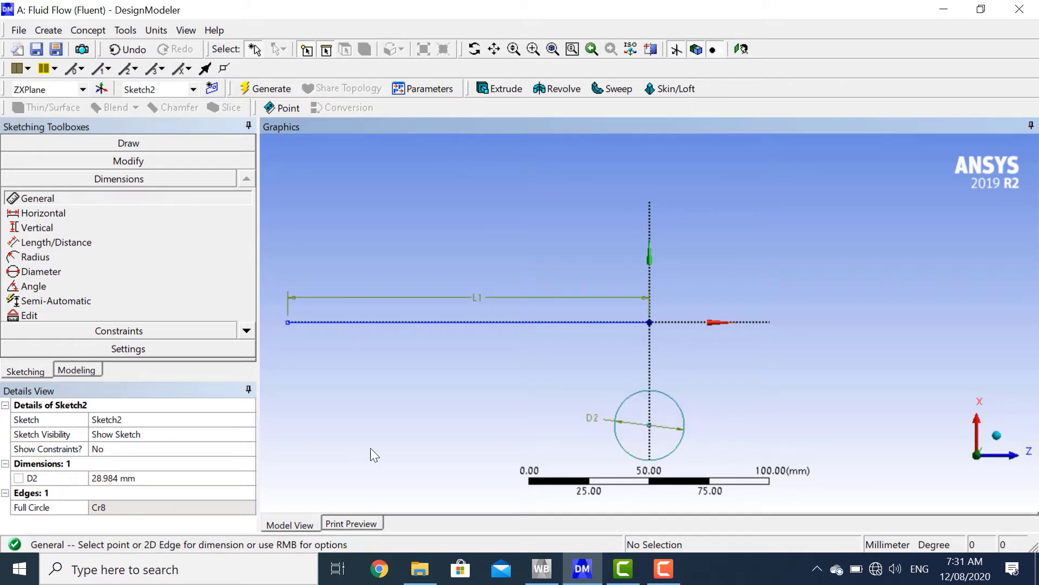
{"action": "left_click", "coordinate": [183, 478]}
{"action": "type", "text": "15"}
{"action": "key", "text": "Return"}
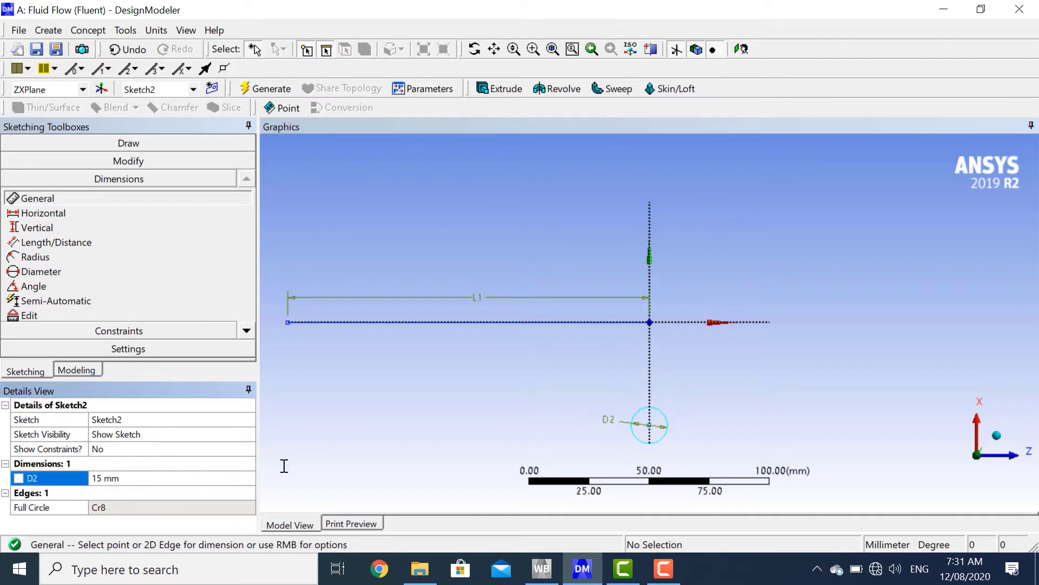
- Add a semi-automatic vertical dimension from the horizontal axis to the circle's centre and set it to 100 mm
{"action": "left_click", "coordinate": [652, 433]}
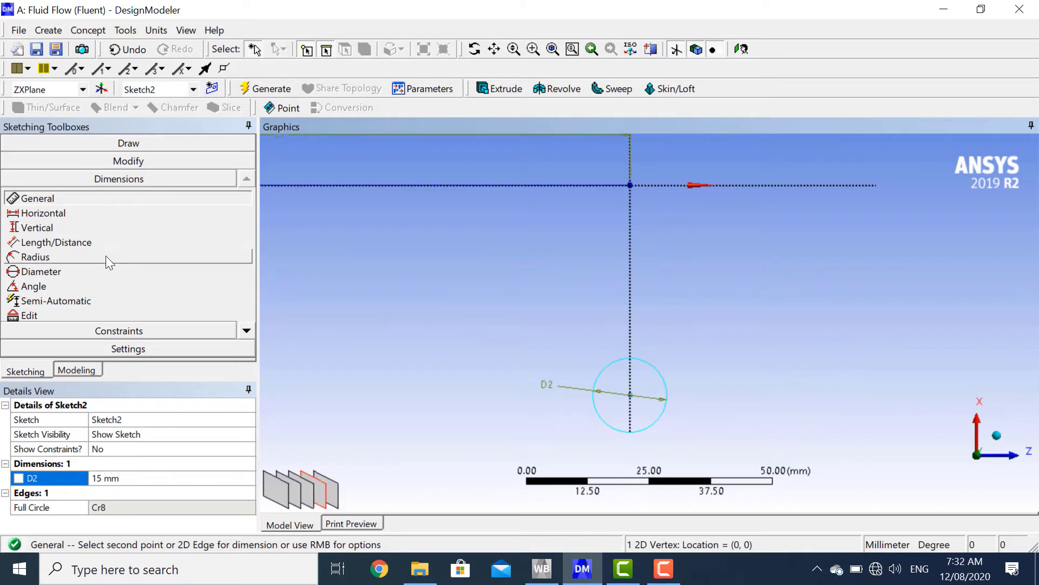
{"action": "left_click", "coordinate": [103, 301]}
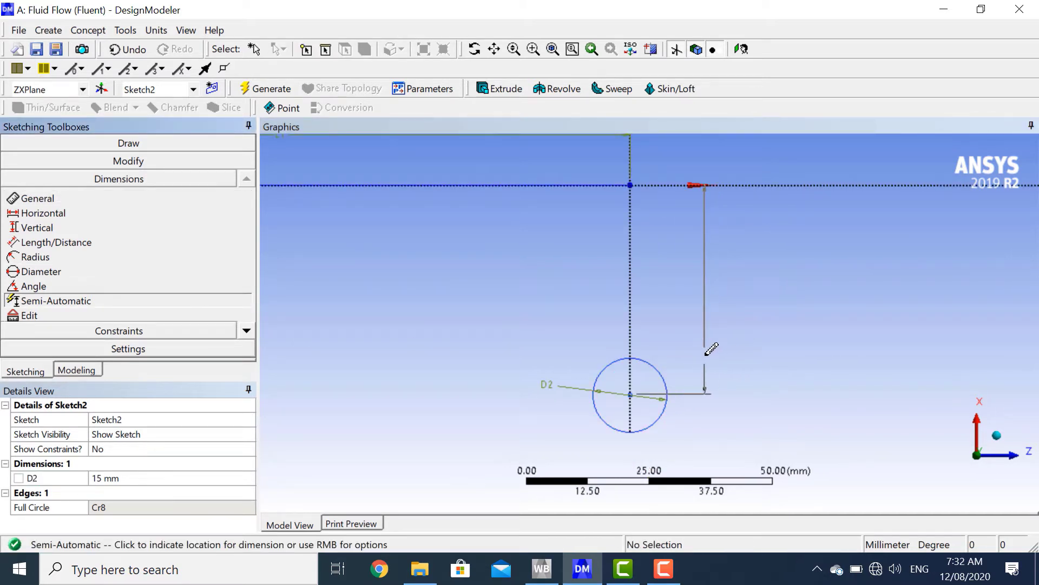
{"action": "left_click", "coordinate": [711, 295]}
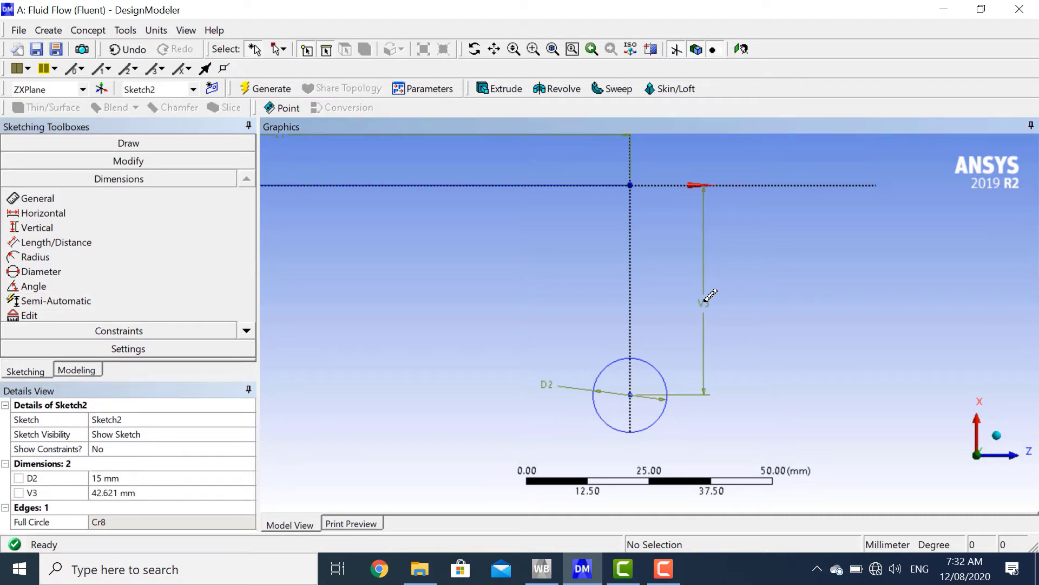
{"action": "left_click", "coordinate": [192, 491]}
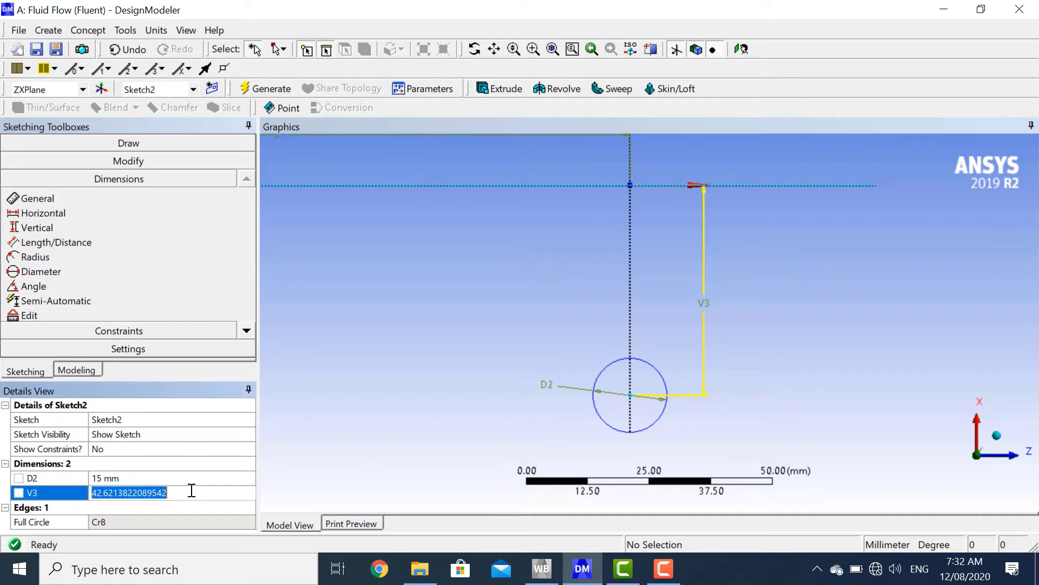
{"action": "type", "text": "100"}
{"action": "key", "text": "Return"}
- Create another new sketch on the ZXPlane and draw two larger circles concentric with the 15 mm circle
{"action": "left_click", "coordinate": [534, 49]}
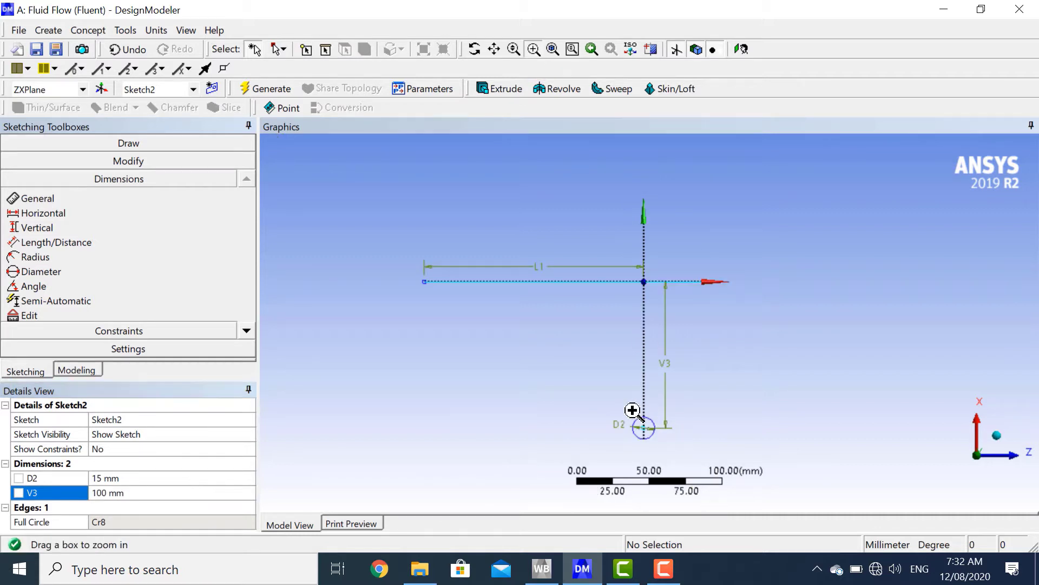
{"action": "left_click_drag", "start_coordinate": [601, 398], "coordinate": [704, 472]}
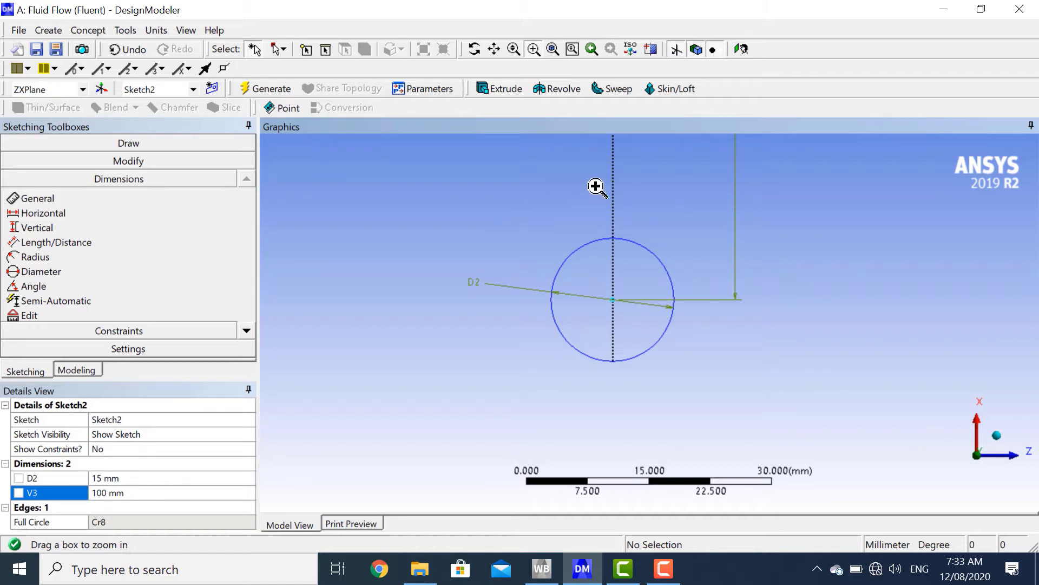
{"action": "left_click", "coordinate": [533, 51]}
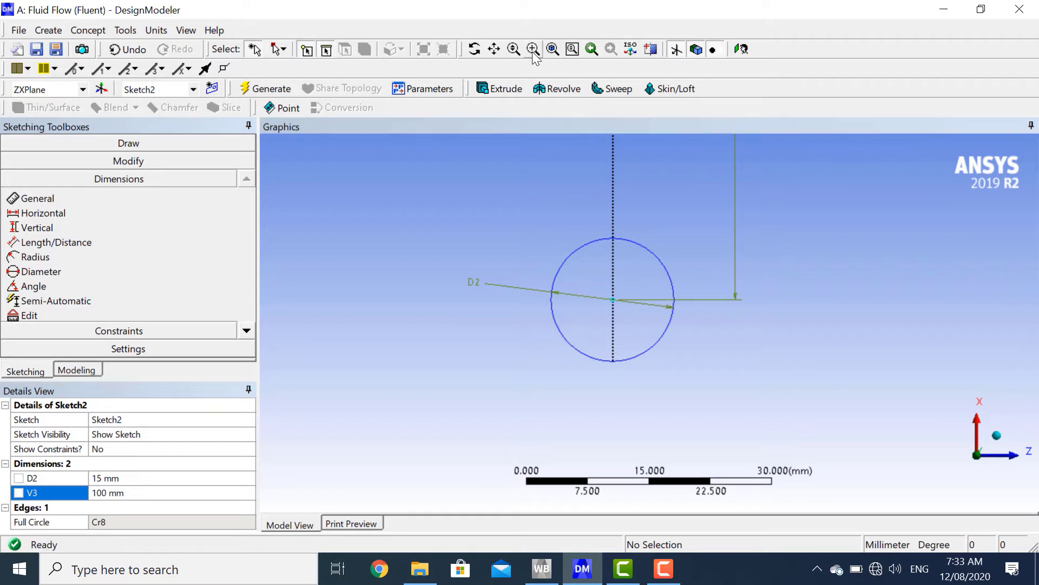
{"action": "left_click", "coordinate": [210, 88]}
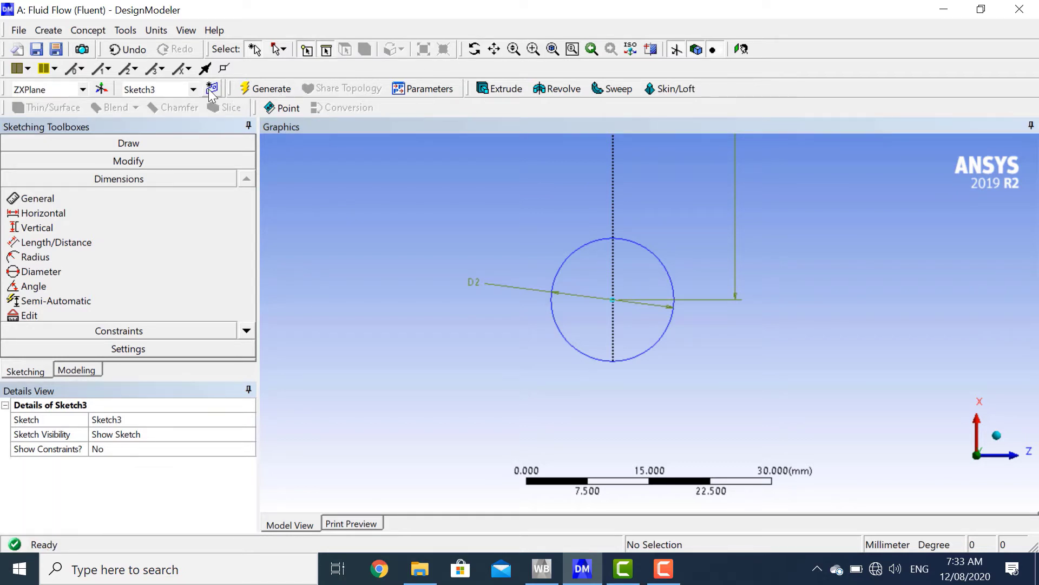
{"action": "left_click", "coordinate": [180, 142]}
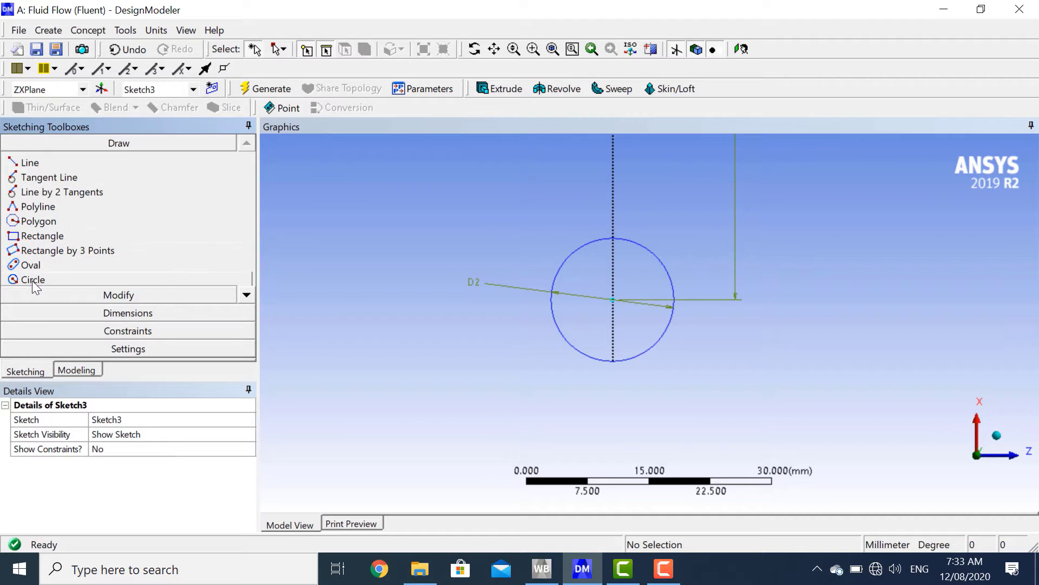
{"action": "left_click", "coordinate": [34, 280]}
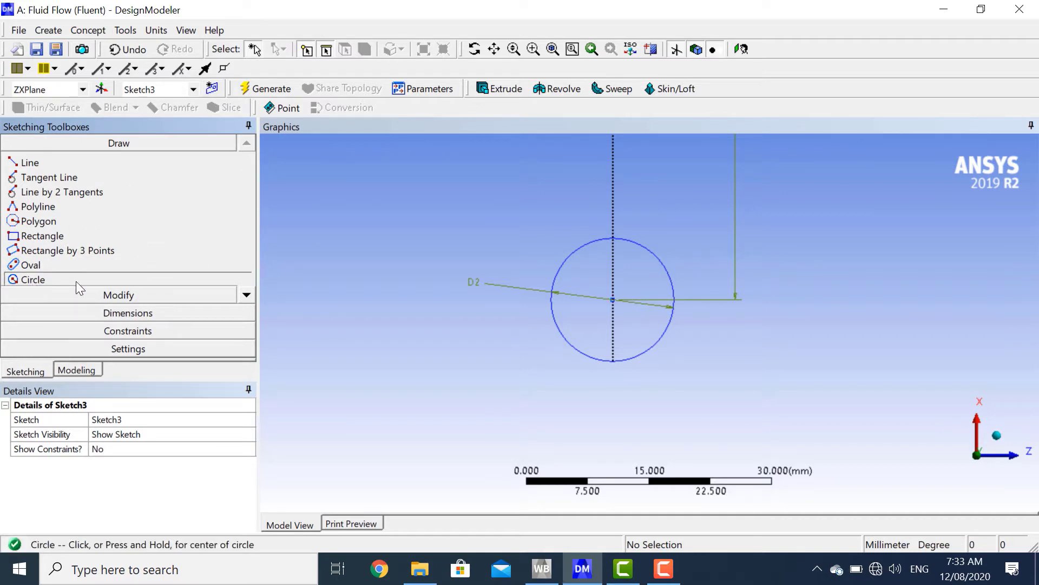
{"action": "left_click", "coordinate": [613, 298]}
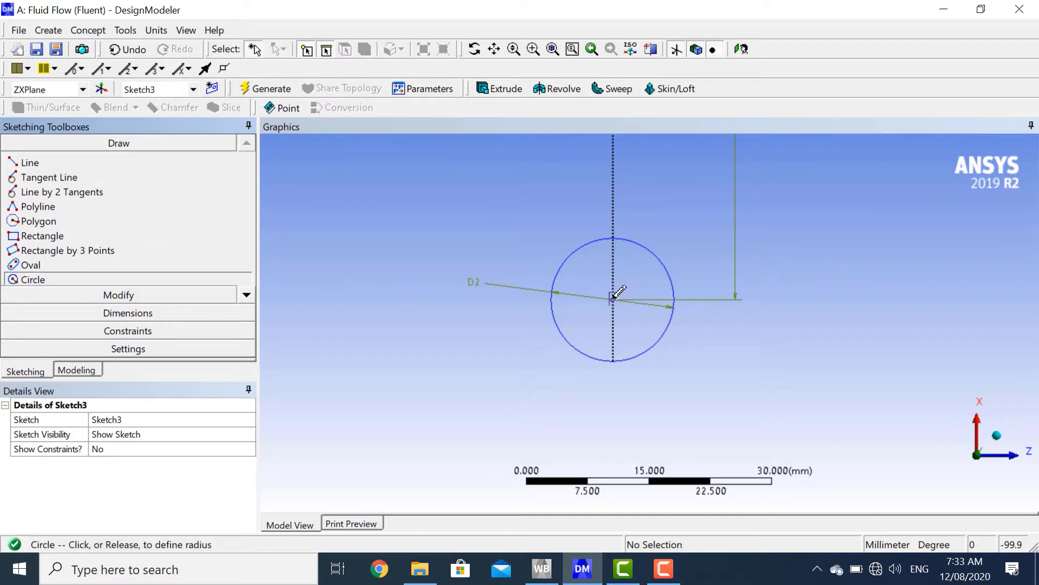
{"action": "left_click", "coordinate": [684, 284]}
{"action": "left_click", "coordinate": [613, 298]}
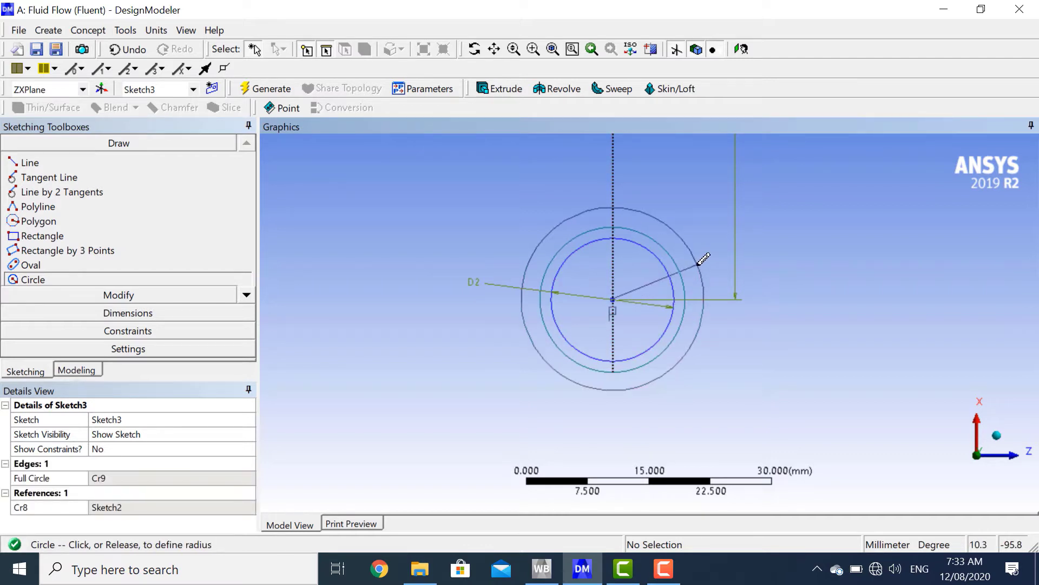
{"action": "left_click", "coordinate": [703, 260]}
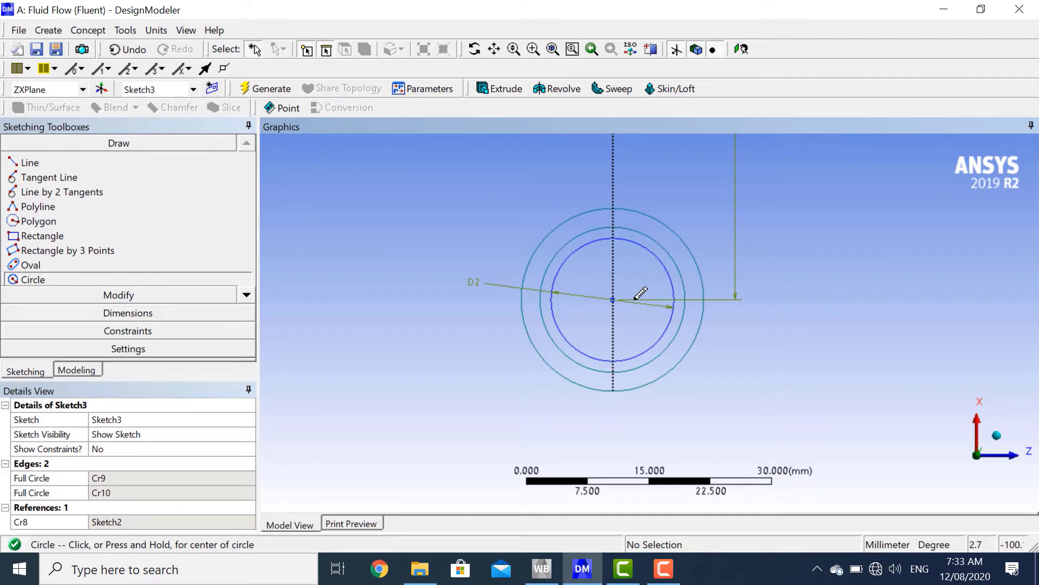
- Create a new sketch on the ZXPlane and draw two circles about 25 mm and 29 mm in diameter, concentric with the existing ones
{"action": "left_click", "coordinate": [213, 87]}
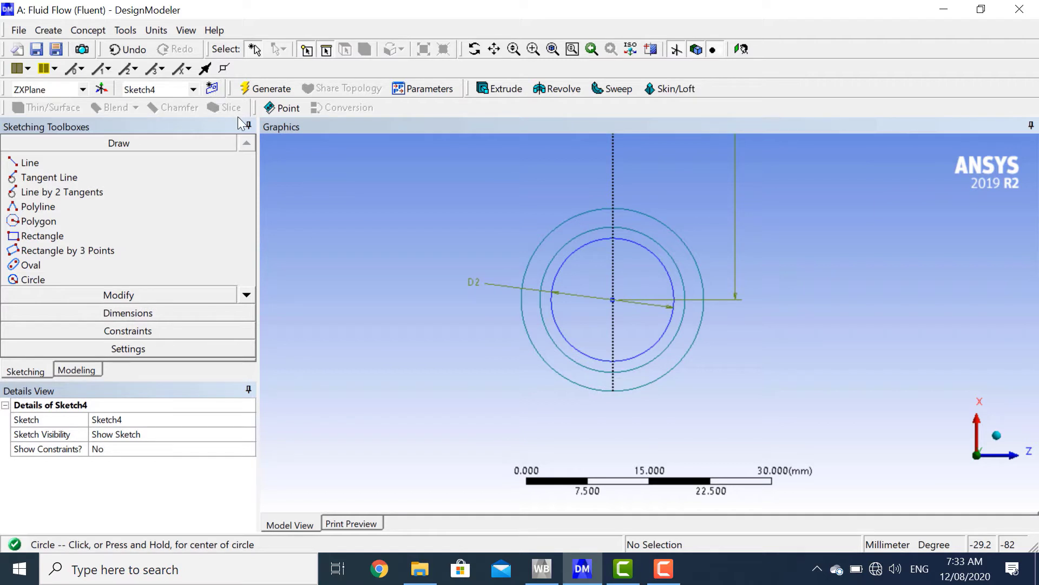
{"action": "left_click", "coordinate": [613, 299]}
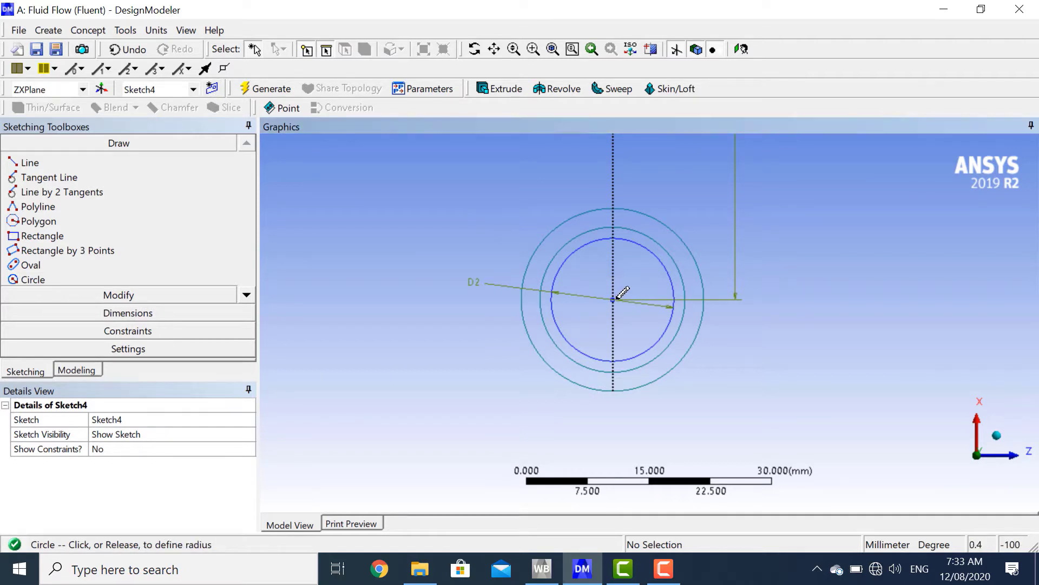
{"action": "left_click", "coordinate": [720, 263]}
{"action": "left_click", "coordinate": [612, 300]}
{"action": "left_click", "coordinate": [715, 235]}
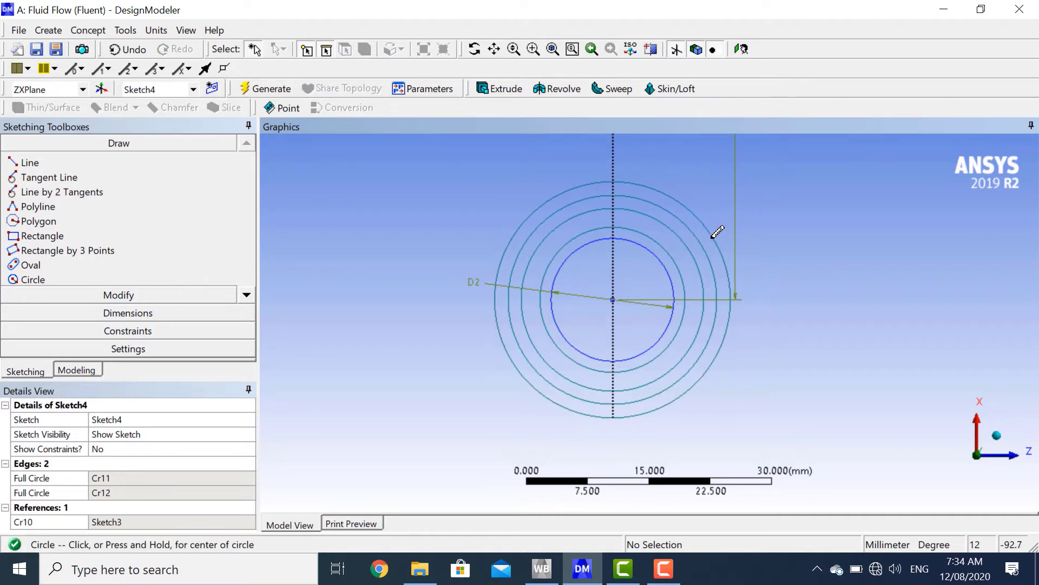
- Create a further sketch on the ZXPlane and draw two concentric circles about 32 mm and 36 mm in diameter around the existing ones
{"action": "left_click", "coordinate": [212, 88]}
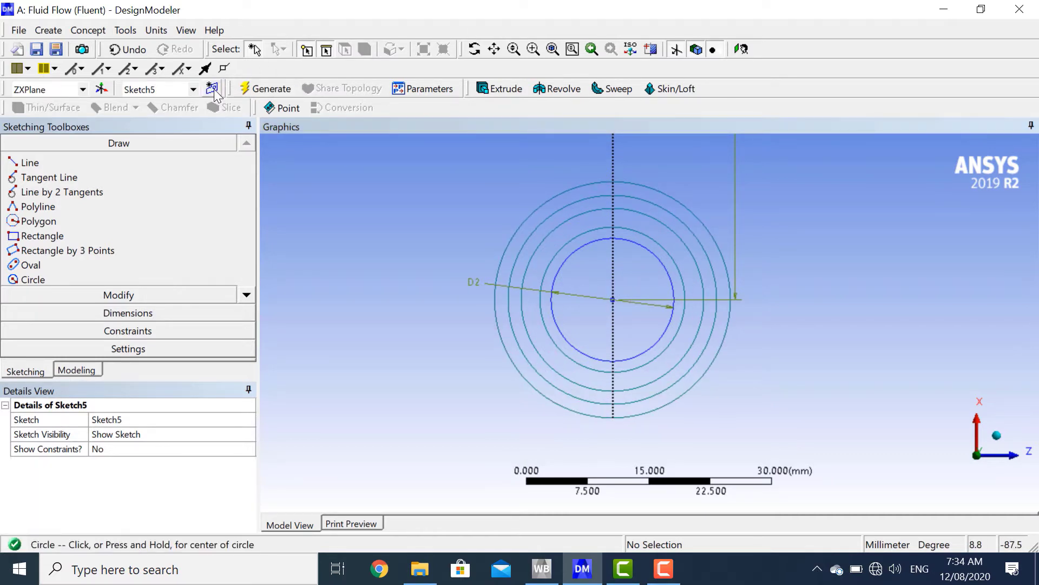
{"action": "left_click", "coordinate": [44, 280]}
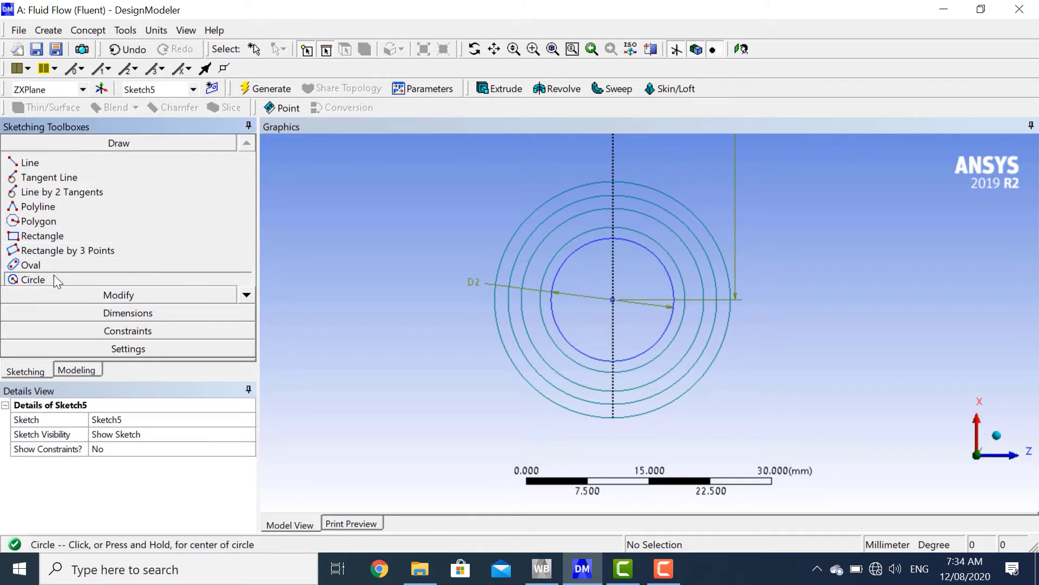
{"action": "left_click", "coordinate": [614, 297]}
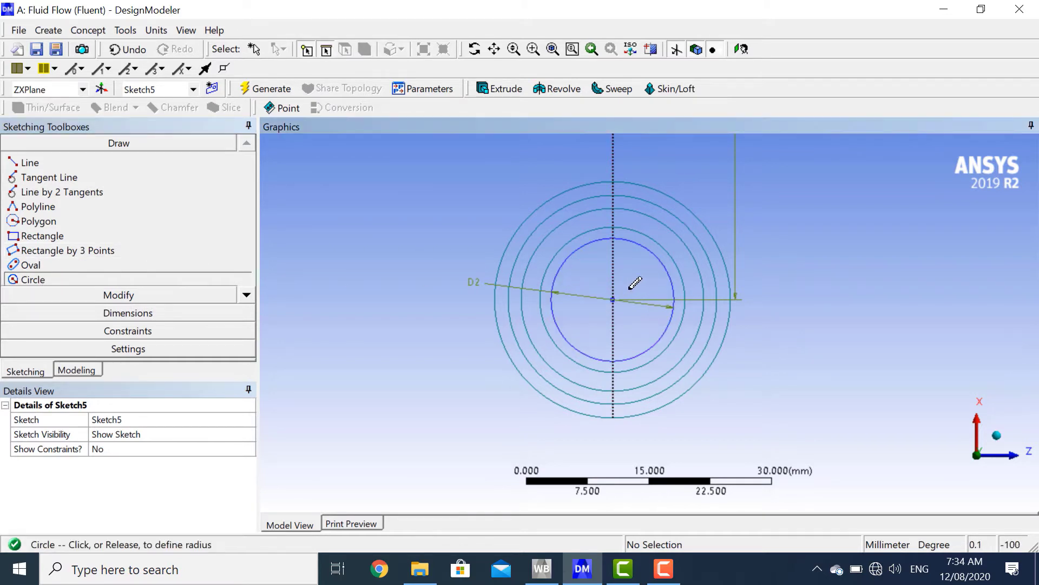
{"action": "left_click", "coordinate": [733, 244]}
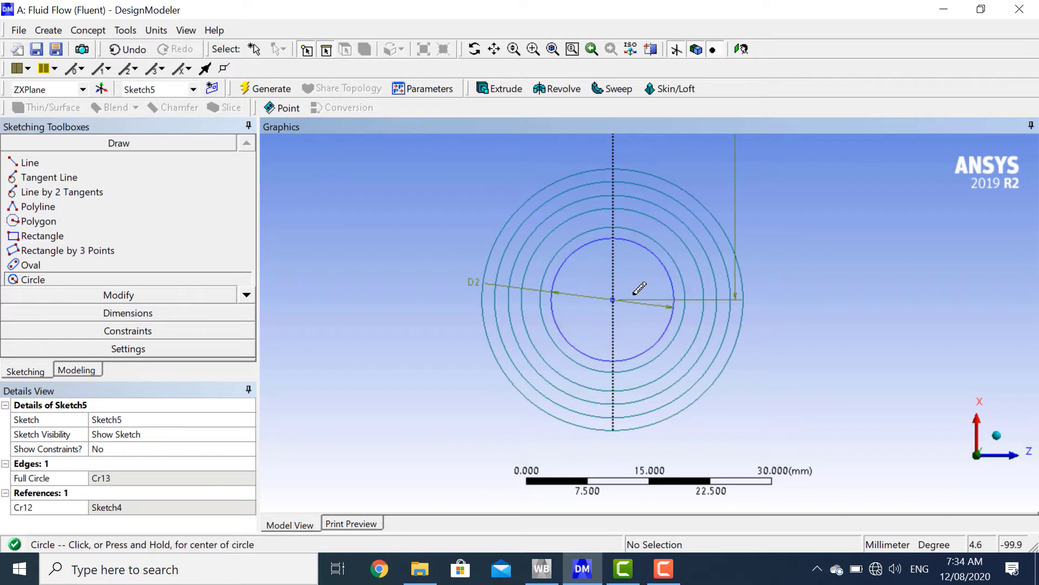
{"action": "left_click", "coordinate": [614, 299]}
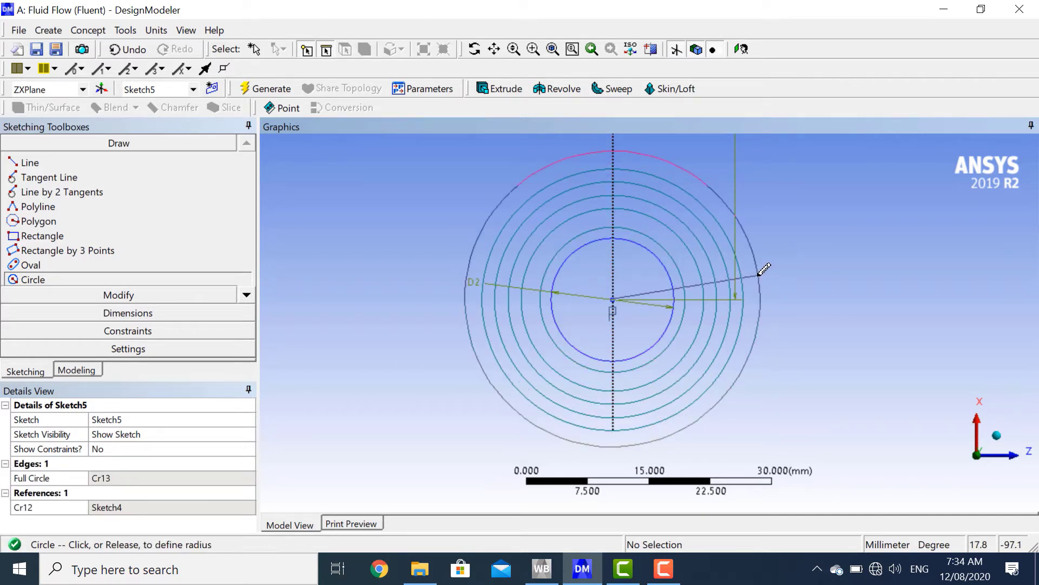
{"action": "left_click", "coordinate": [758, 275]}
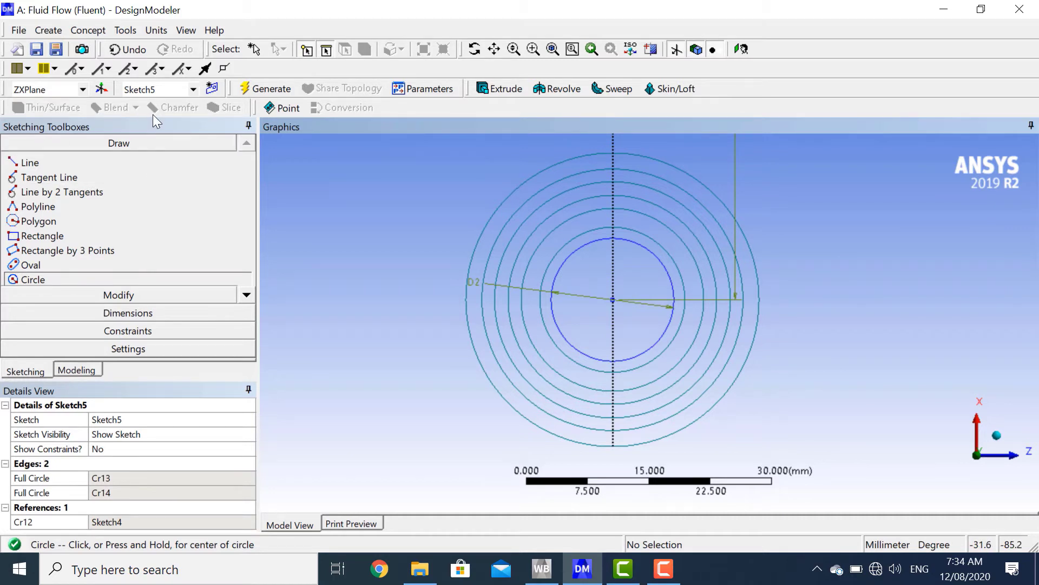
- Dimension the diameters of the six circles surrounding the 15 mm circle, working from the innermost to the outermost
{"action": "left_click", "coordinate": [146, 315]}
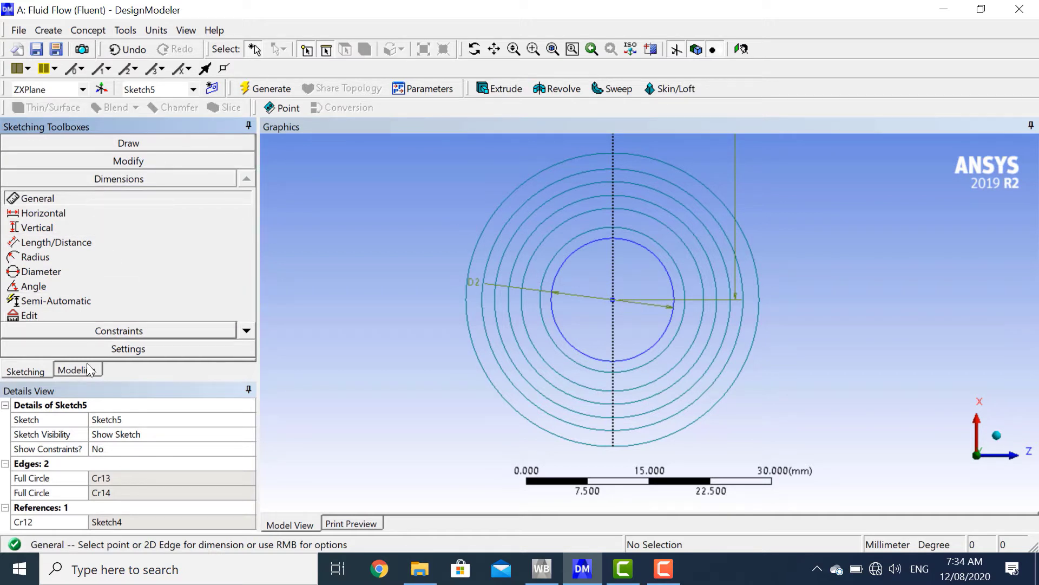
{"action": "left_click", "coordinate": [684, 295]}
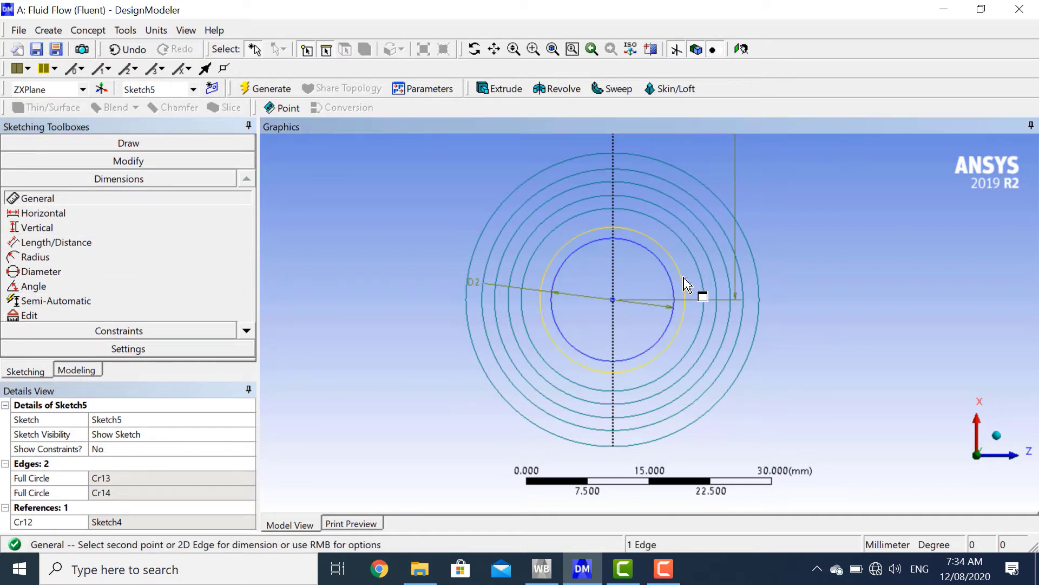
{"action": "left_click", "coordinate": [453, 295]}
{"action": "left_click", "coordinate": [702, 299]}
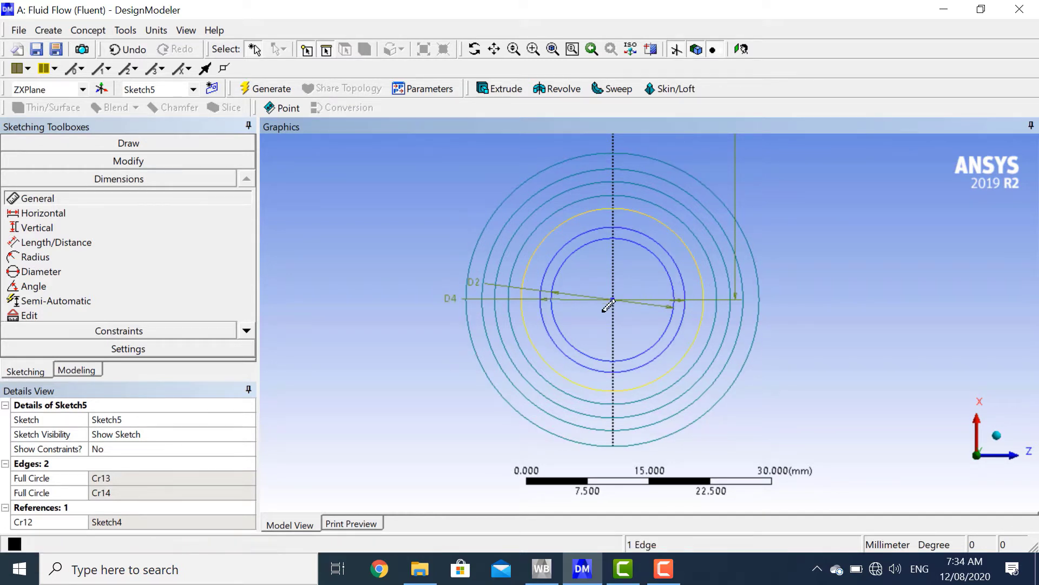
{"action": "left_click", "coordinate": [442, 313]}
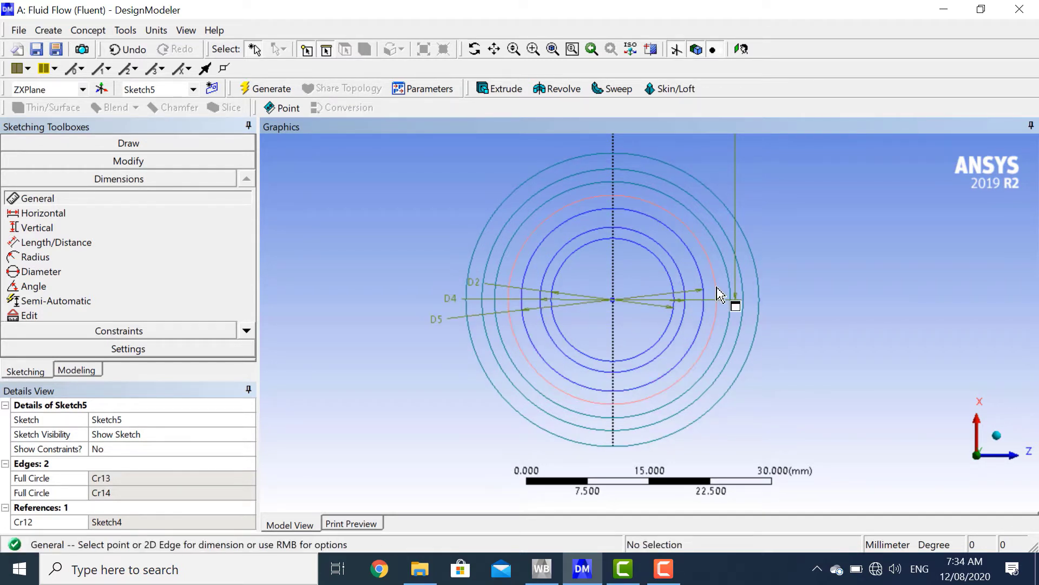
{"action": "left_click", "coordinate": [717, 297]}
{"action": "left_click", "coordinate": [443, 338]}
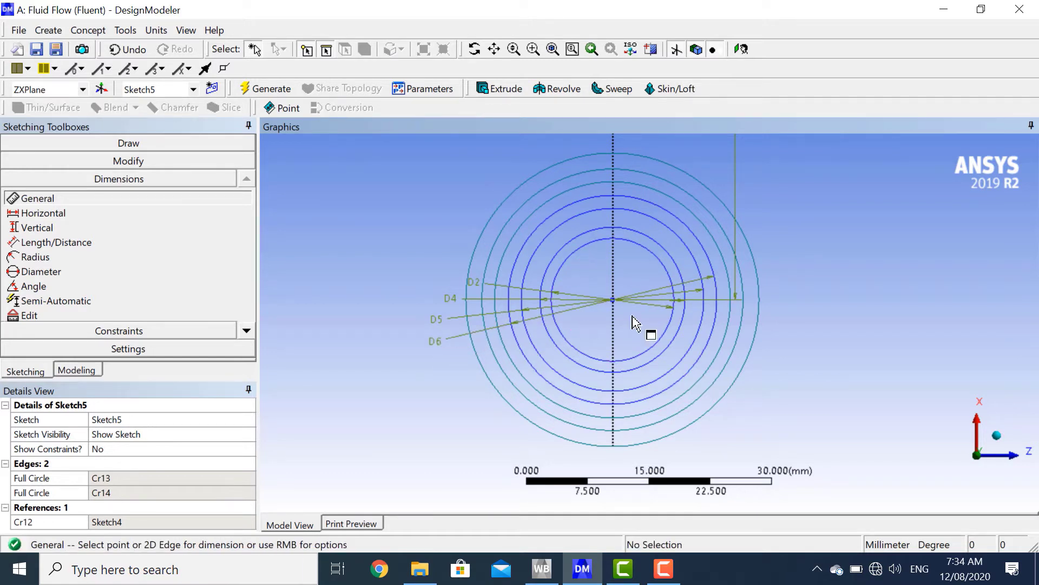
{"action": "left_click", "coordinate": [731, 286]}
{"action": "left_click", "coordinate": [442, 369]}
{"action": "left_click", "coordinate": [739, 266]}
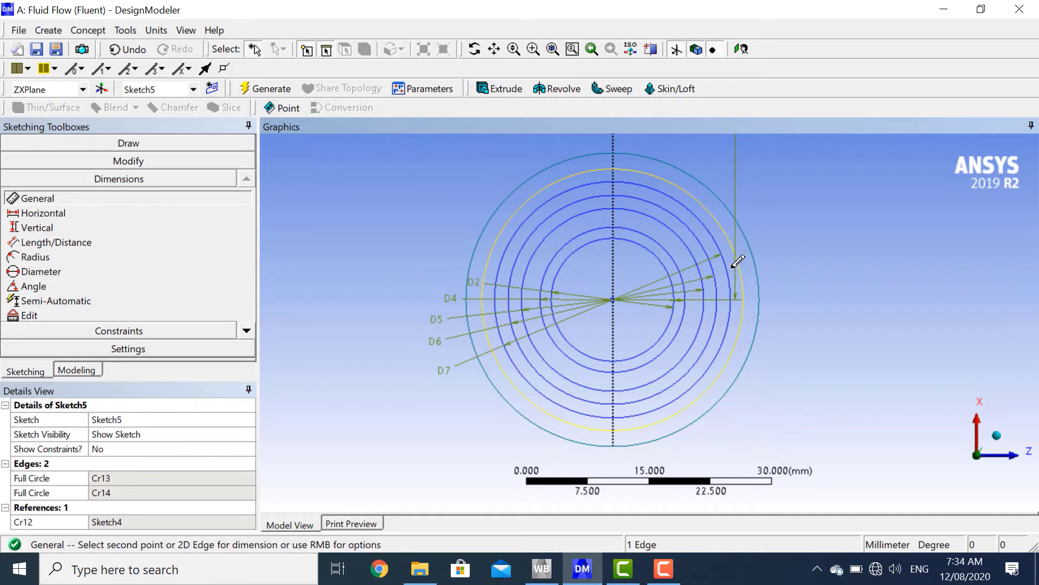
{"action": "left_click", "coordinate": [443, 401]}
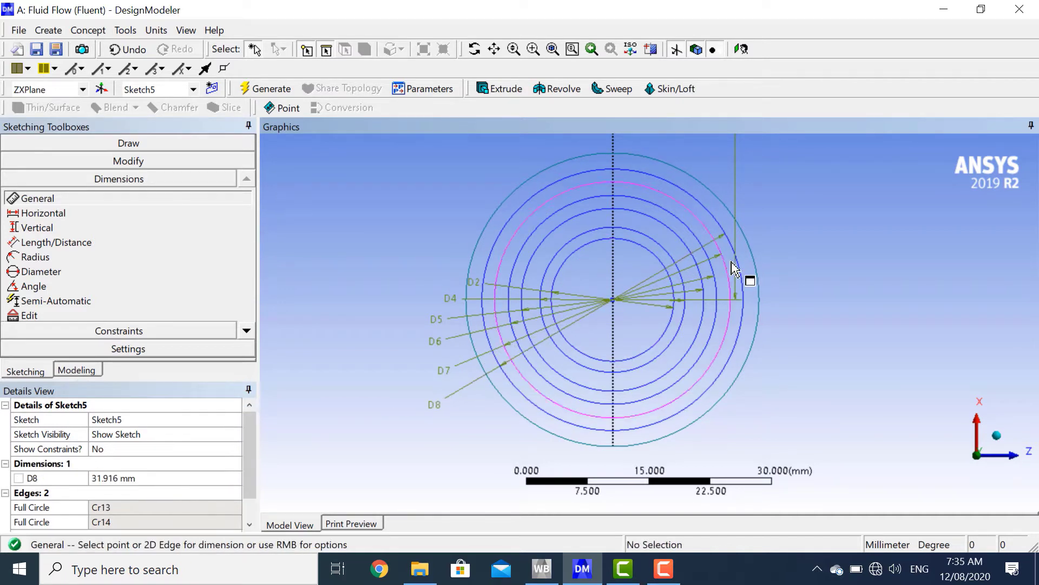
{"action": "left_click", "coordinate": [743, 237]}
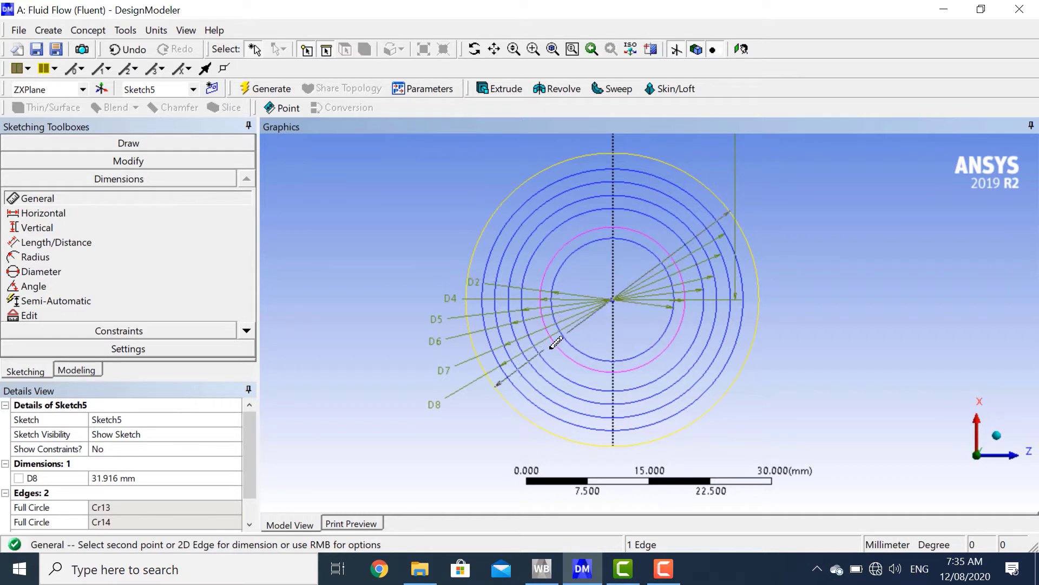
{"action": "left_click", "coordinate": [452, 424]}
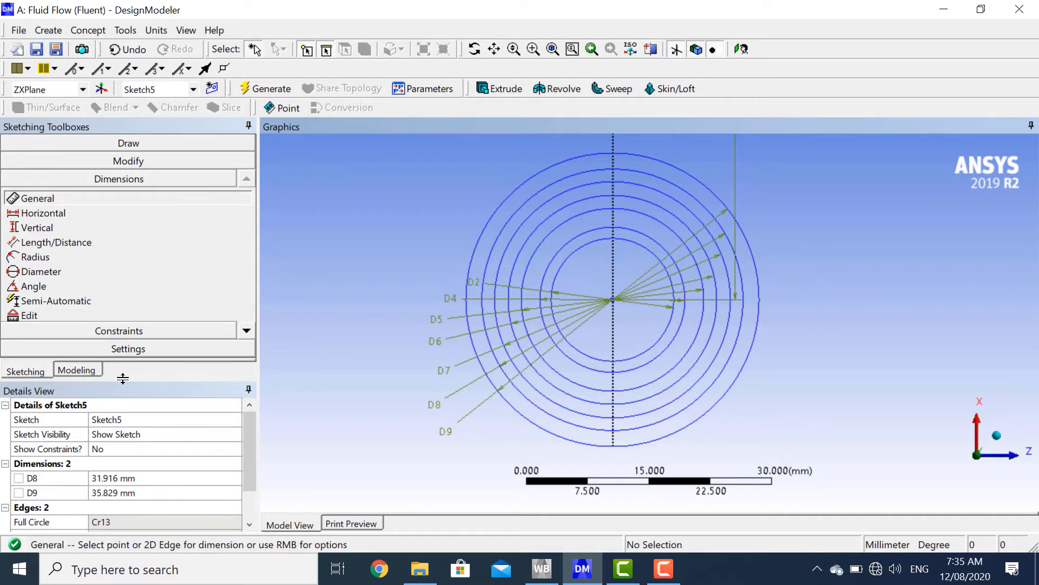
- Set the circle diameters of Sketch3 to 15 mm for D4 and 17 mm for D5
{"action": "left_click", "coordinate": [81, 369]}
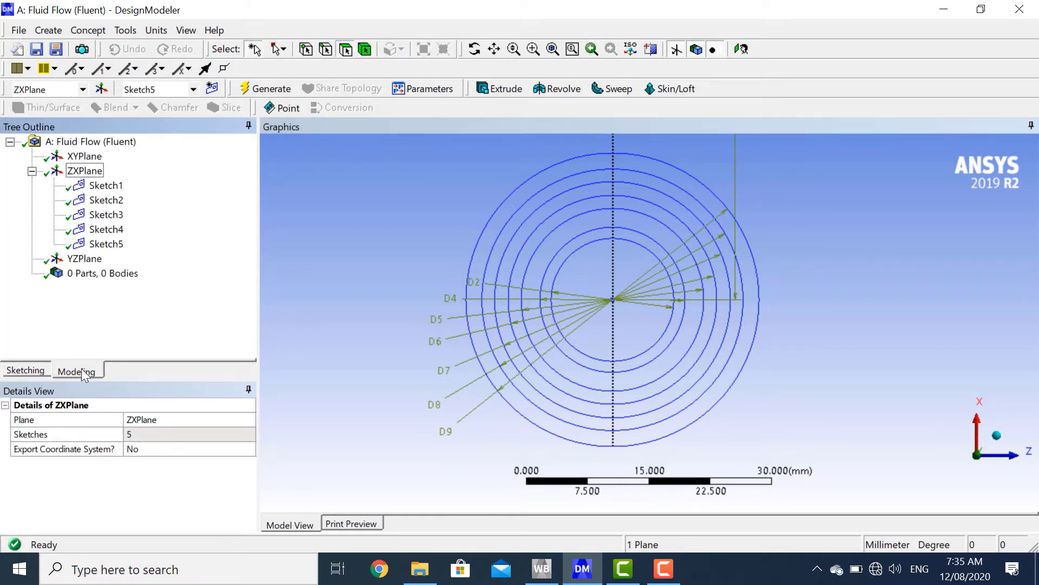
{"action": "left_click", "coordinate": [103, 205]}
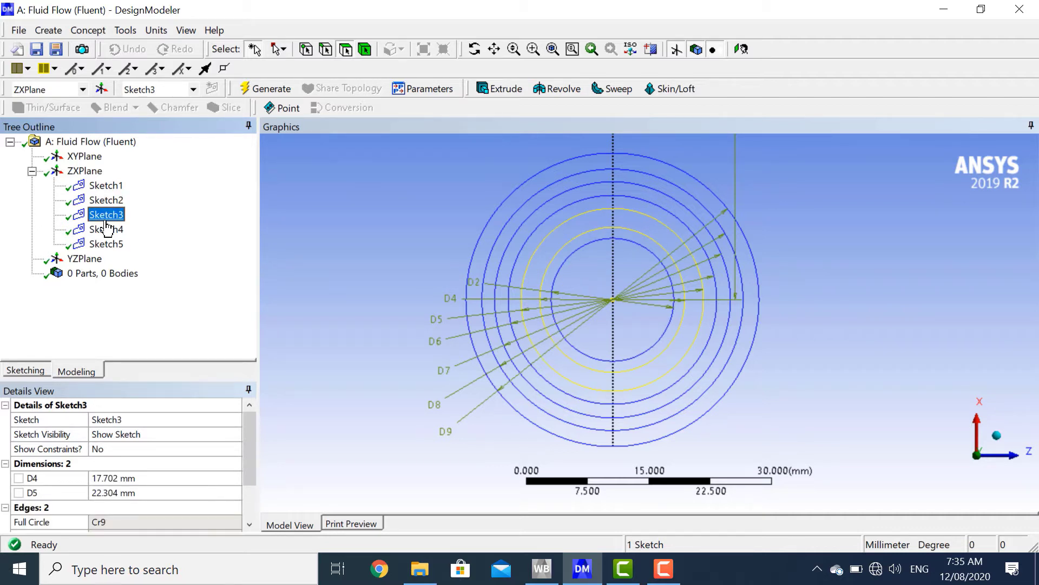
{"action": "left_click", "coordinate": [145, 477]}
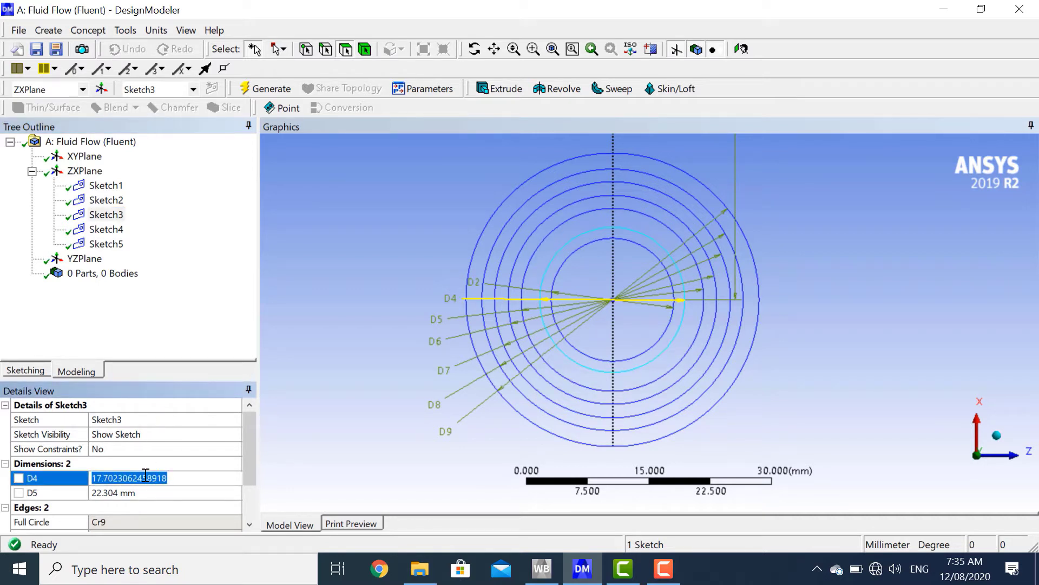
{"action": "type", "text": "15"}
{"action": "left_click", "coordinate": [164, 492]}
{"action": "type", "text": "17"}
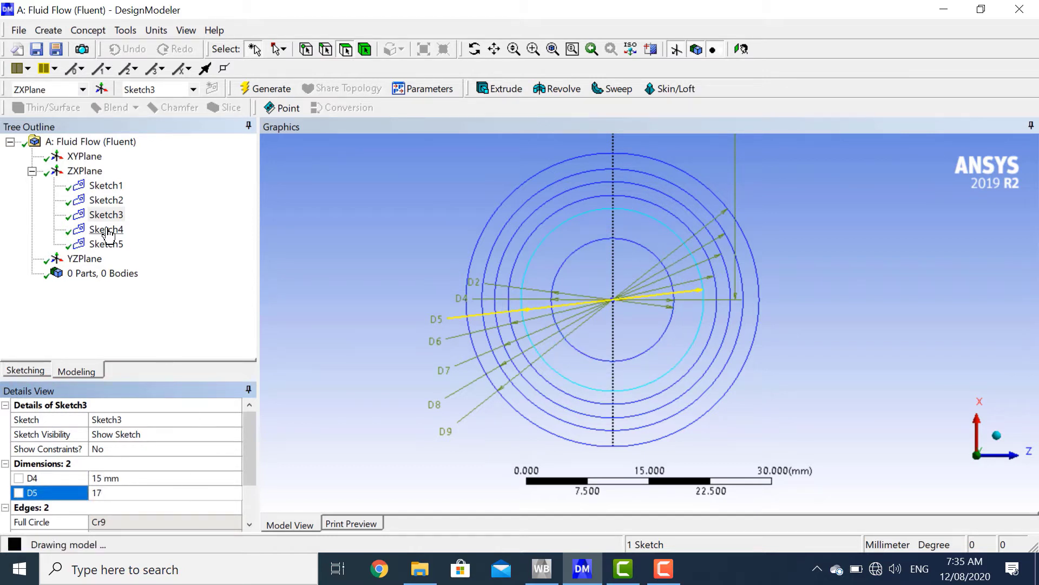
- Set the circle diameters of Sketch4 to 17 mm for D6 and 38 mm for D7
{"action": "left_click", "coordinate": [108, 231]}
{"action": "left_click", "coordinate": [154, 476]}
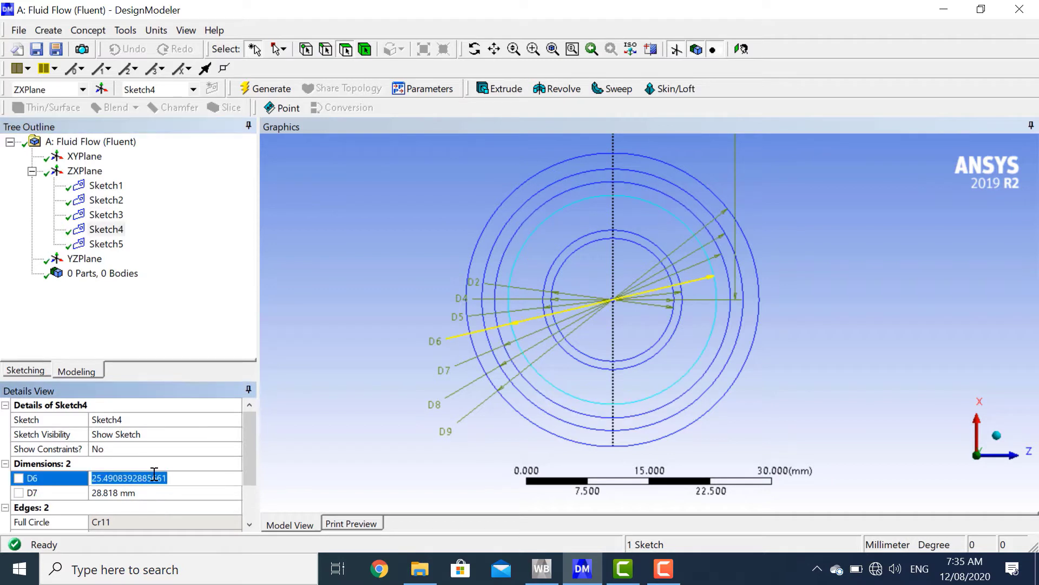
{"action": "type", "text": "17"}
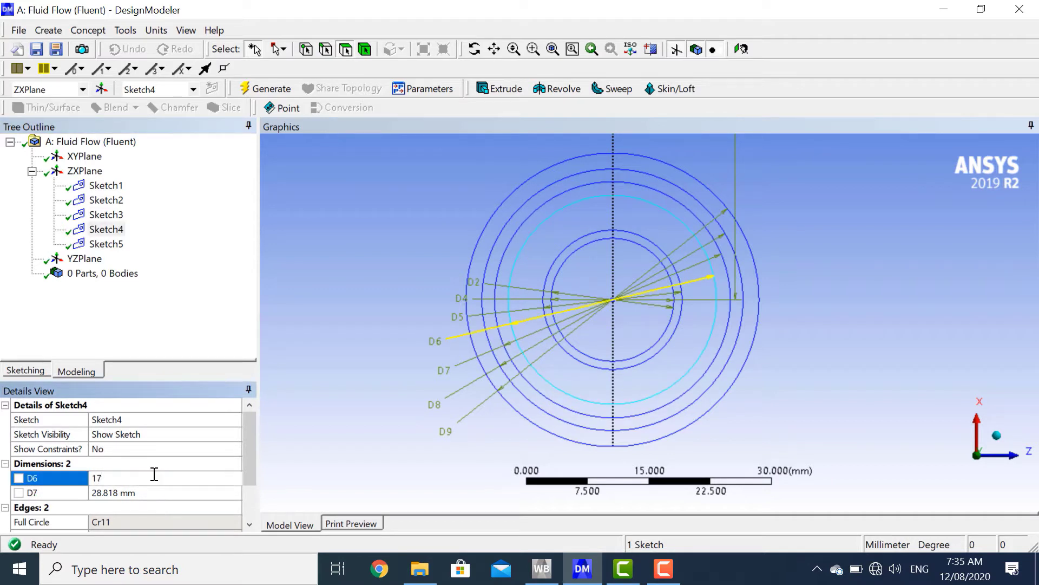
{"action": "left_click", "coordinate": [138, 492]}
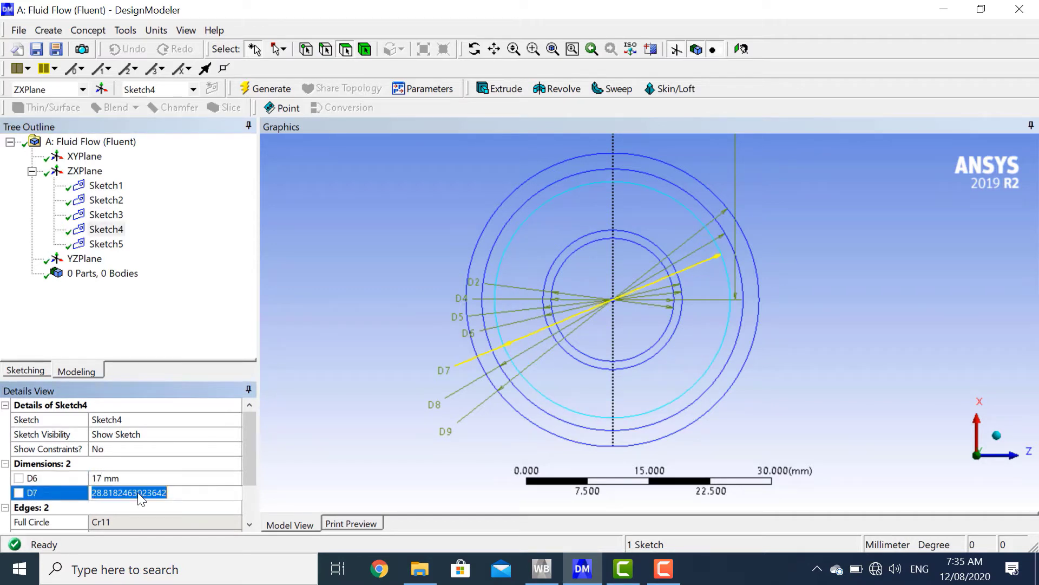
{"action": "type", "text": "38"}
{"action": "left_click", "coordinate": [178, 326]}
- Set the circle diameters of Sketch5 to 38 mm for D8 and 40 mm for D9
{"action": "left_click", "coordinate": [117, 248]}
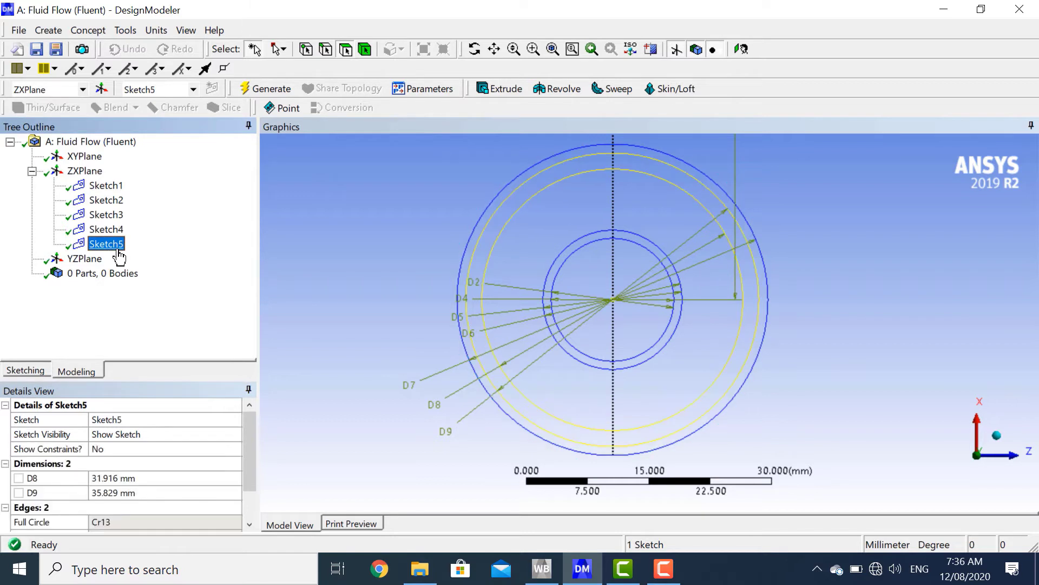
{"action": "left_click", "coordinate": [115, 479]}
{"action": "type", "text": "38"}
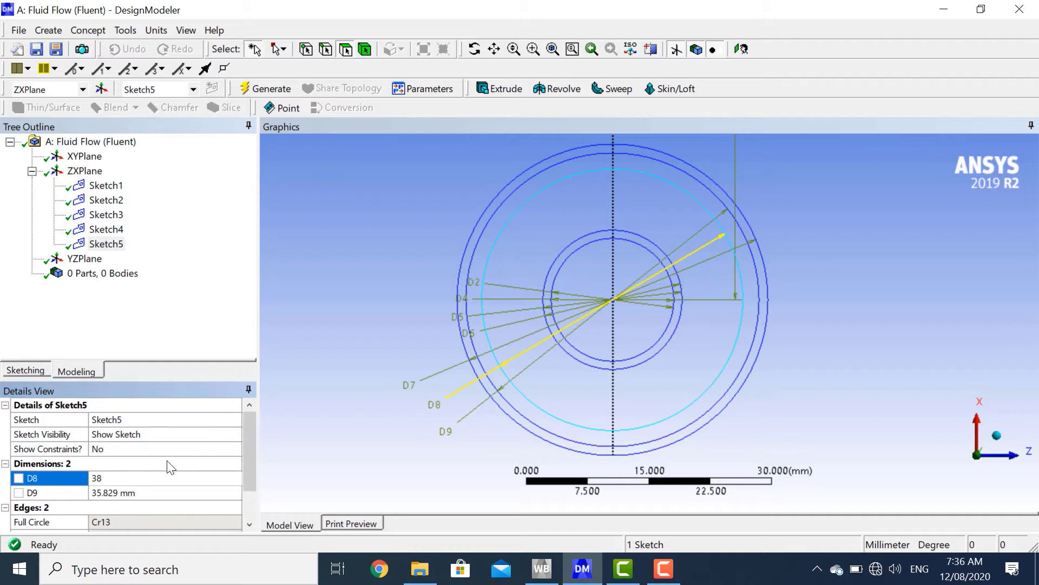
{"action": "left_click", "coordinate": [168, 499]}
{"action": "type", "text": "40"}
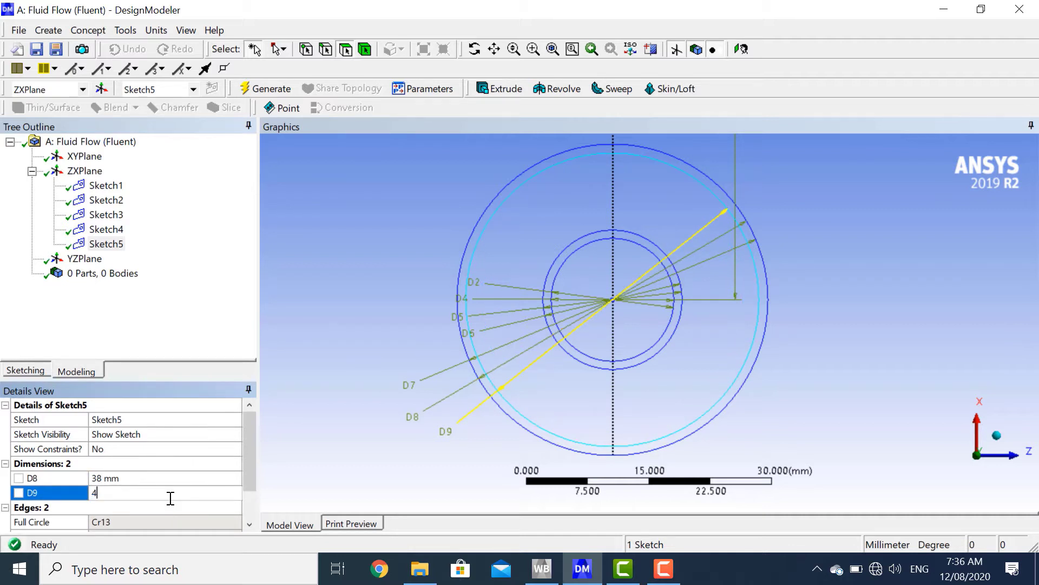
{"action": "left_click", "coordinate": [181, 346]}
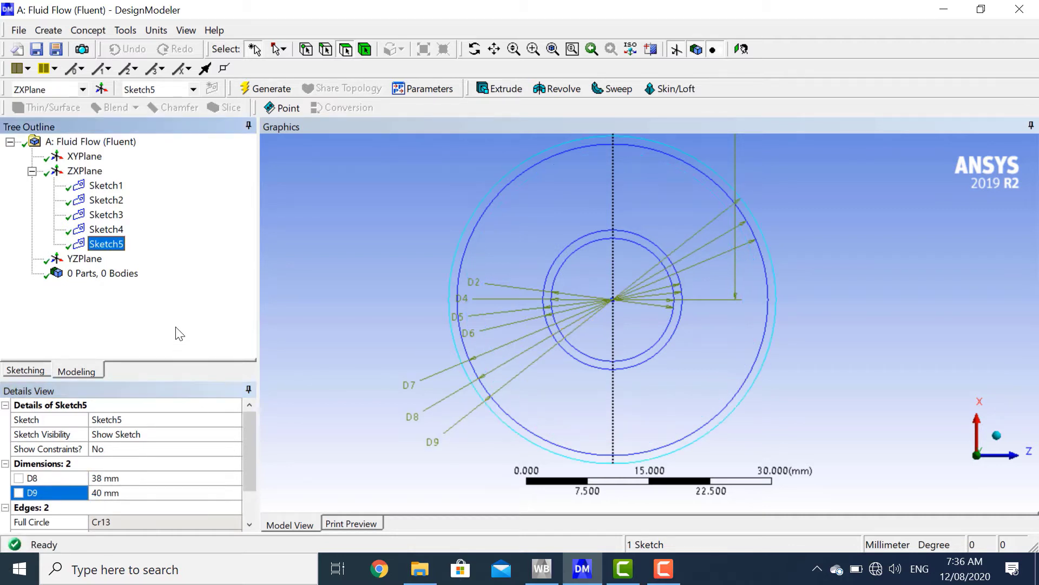
- Set up a sweep with Sketch2 as the profile, Sketch1 as the path and Add Frozen as the operation
{"action": "left_click", "coordinate": [996, 435]}
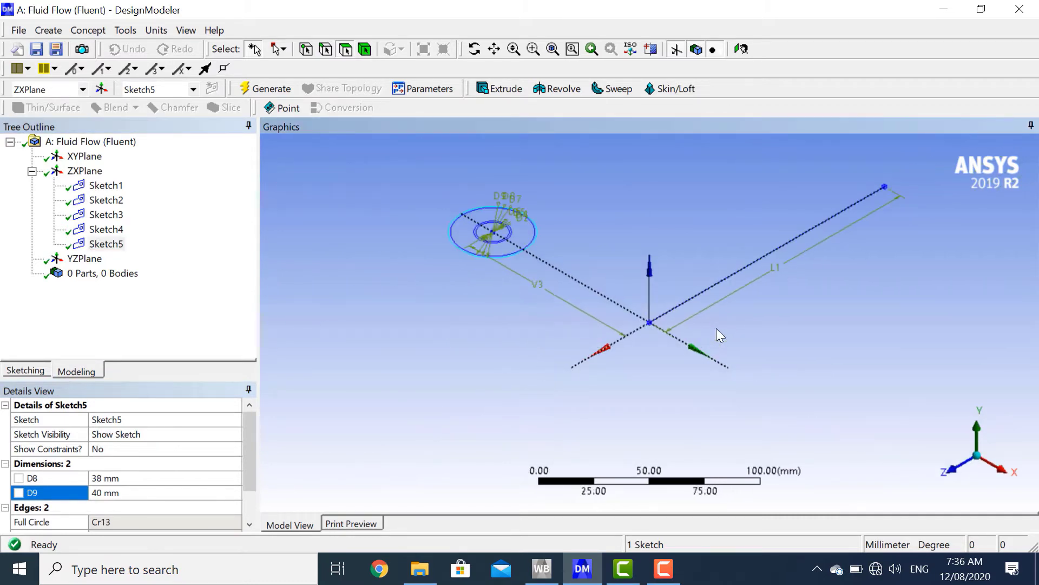
{"action": "left_click", "coordinate": [397, 334]}
{"action": "left_click", "coordinate": [612, 89]}
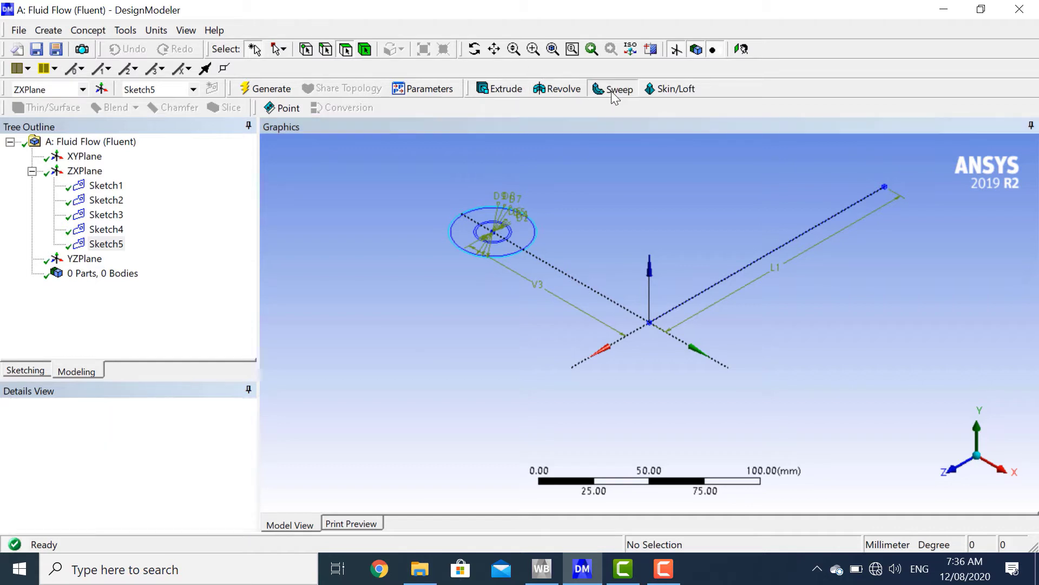
{"action": "left_click", "coordinate": [105, 201]}
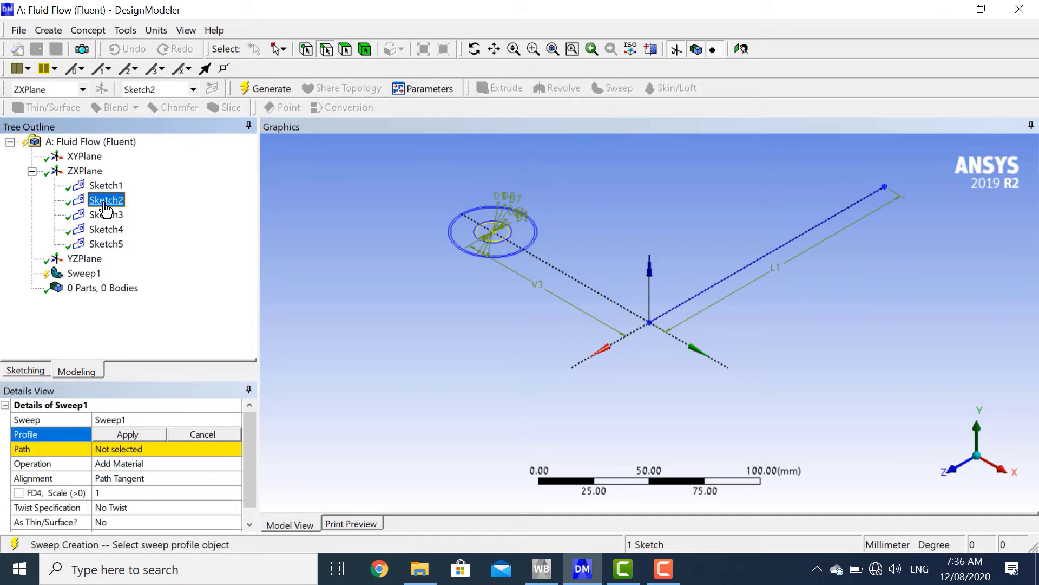
{"action": "left_click", "coordinate": [155, 437]}
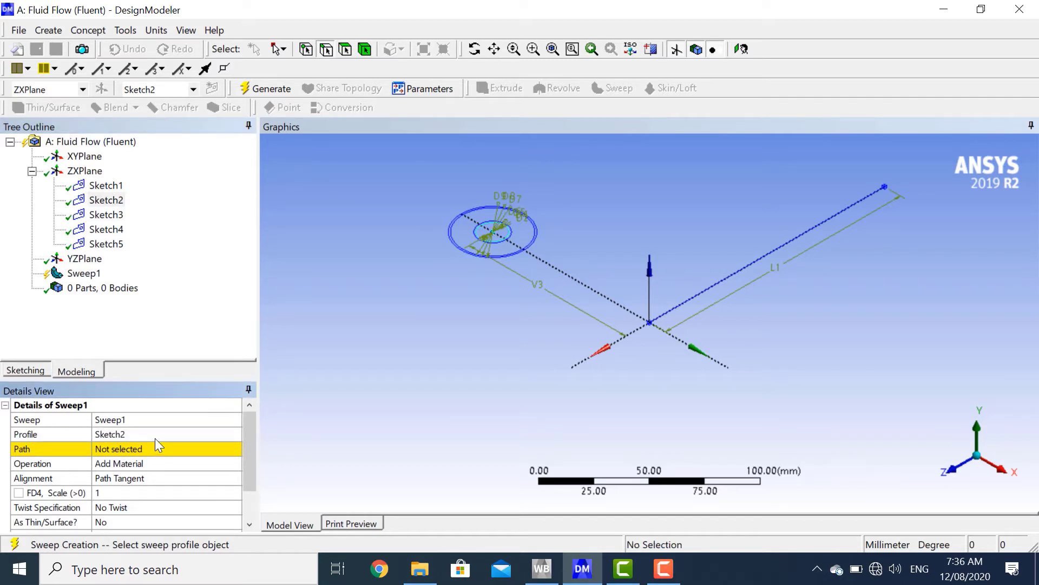
{"action": "left_click", "coordinate": [118, 454]}
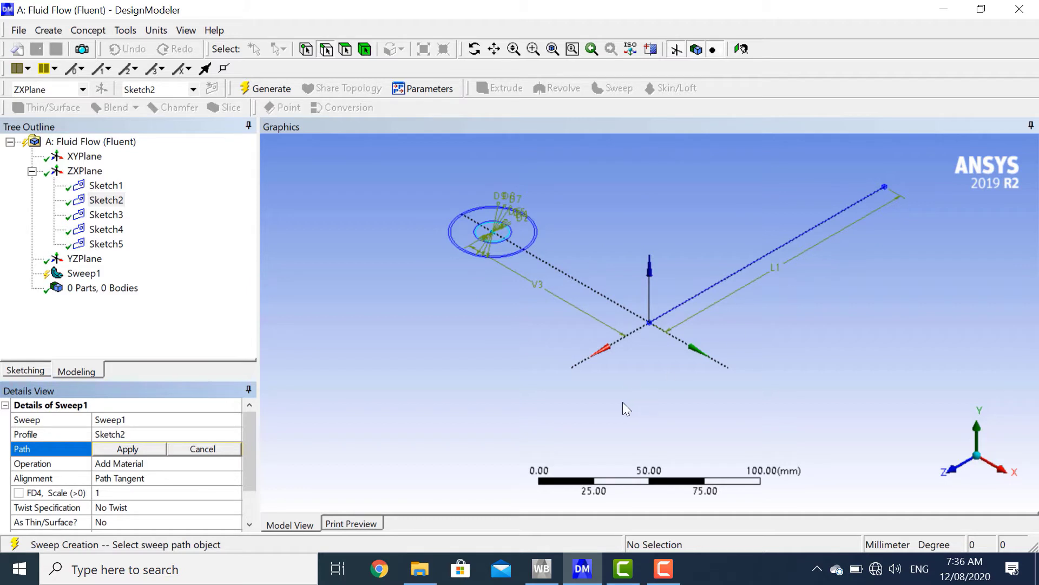
{"action": "left_click", "coordinate": [104, 186]}
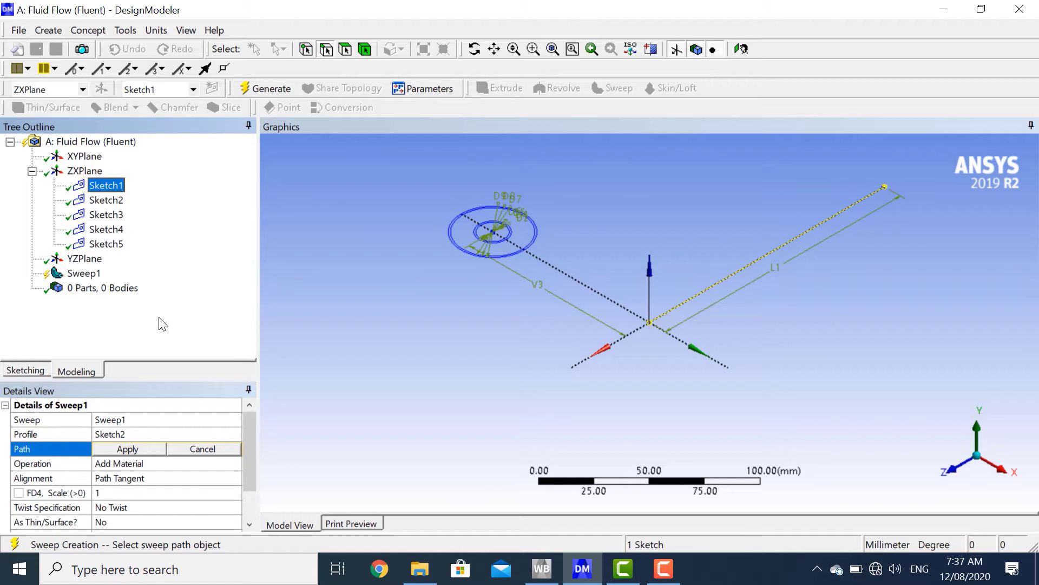
{"action": "left_click", "coordinate": [138, 450]}
{"action": "left_click", "coordinate": [166, 469]}
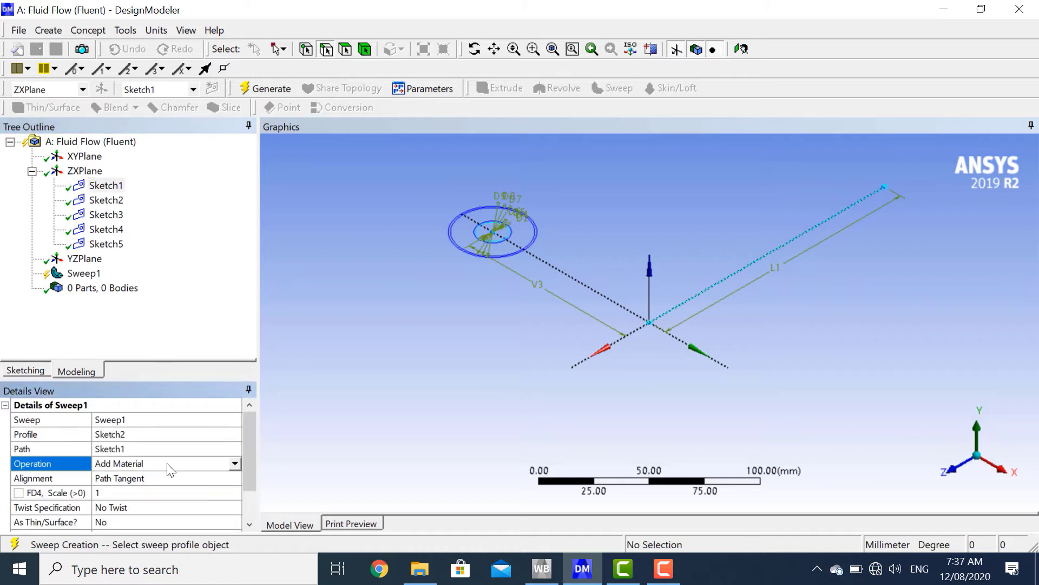
{"action": "left_click", "coordinate": [234, 464]}
{"action": "left_click", "coordinate": [218, 477]}
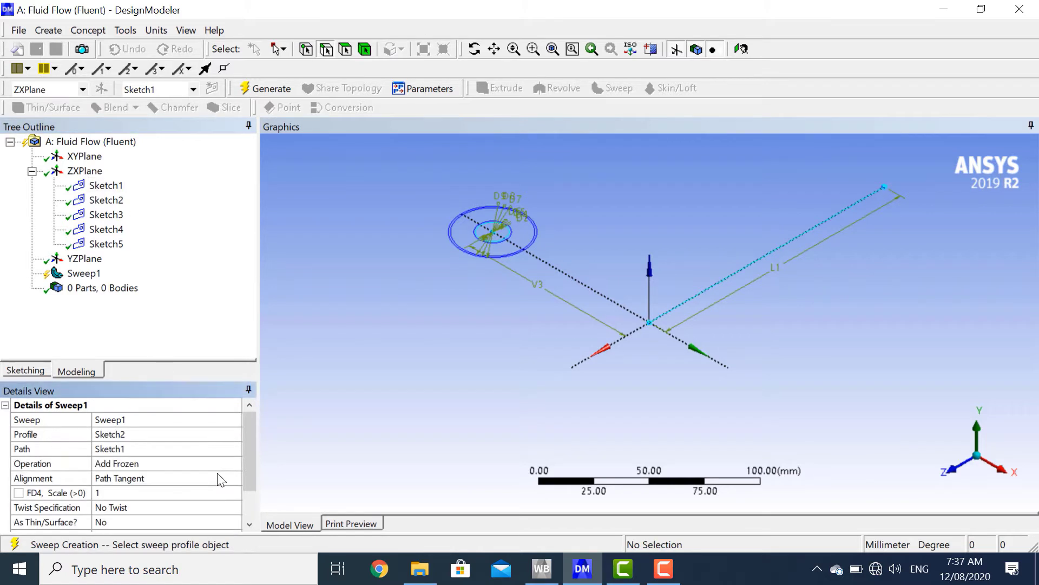
- Set the Sketch2 sweep's twist specification to Turns with 2 turns and generate the coil
{"action": "left_click", "coordinate": [234, 511]}
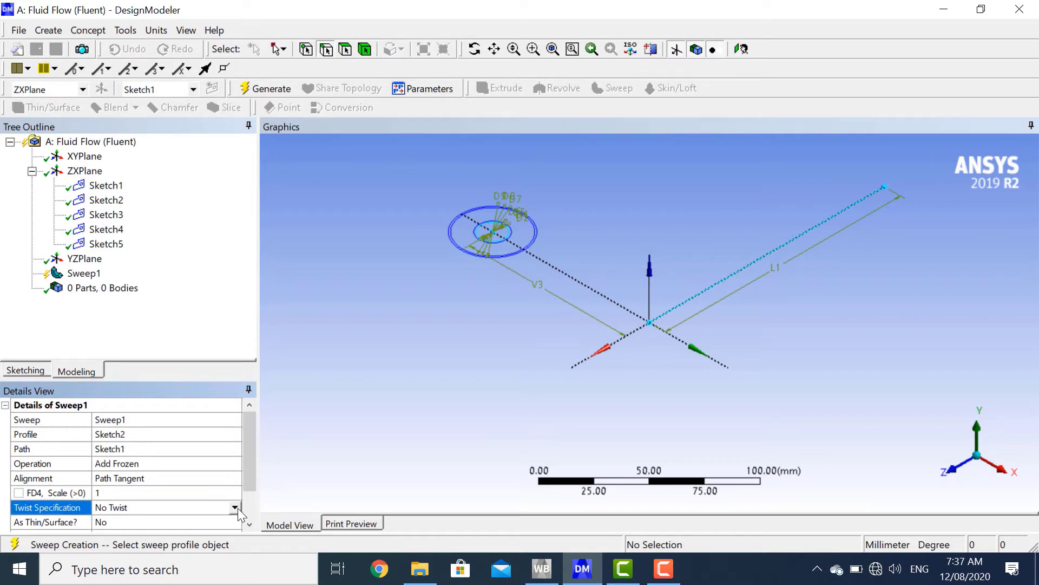
{"action": "left_click", "coordinate": [238, 507]}
{"action": "left_click", "coordinate": [164, 544]}
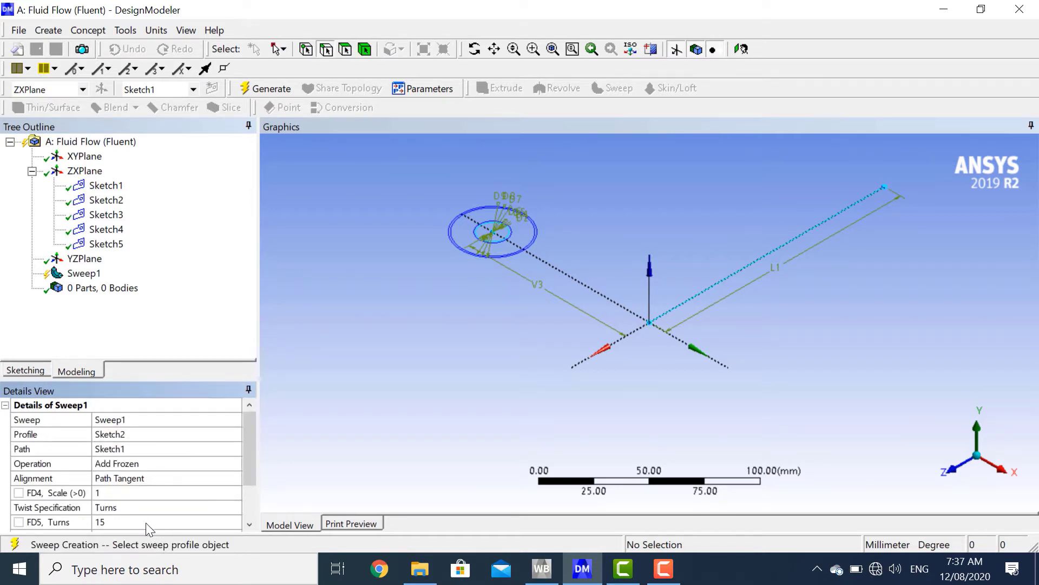
{"action": "left_click", "coordinate": [145, 521]}
{"action": "type", "text": "2"}
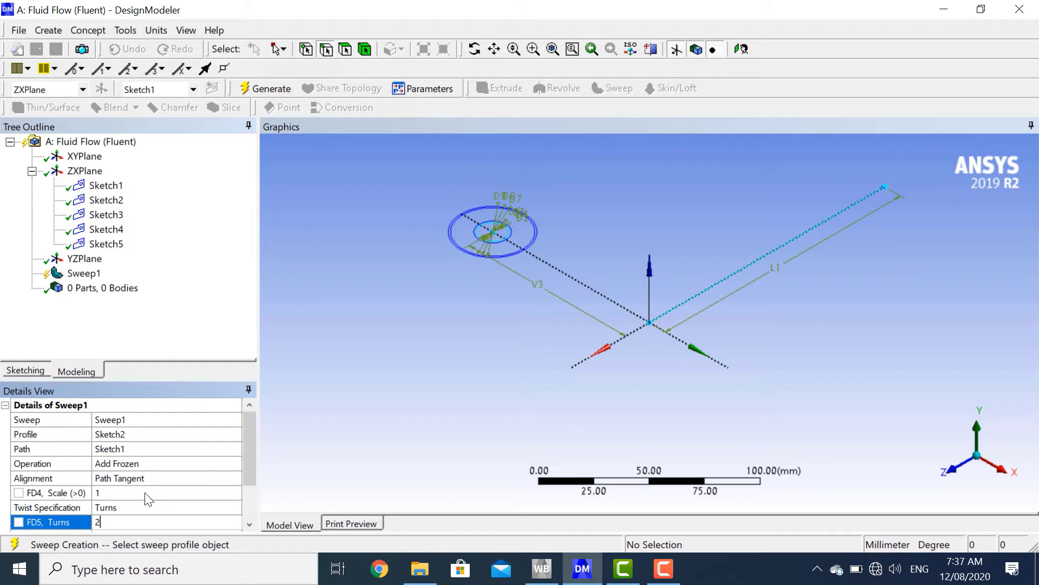
{"action": "scroll", "coordinate": [248, 456], "scroll_direction": "down", "scroll_amount": 1}
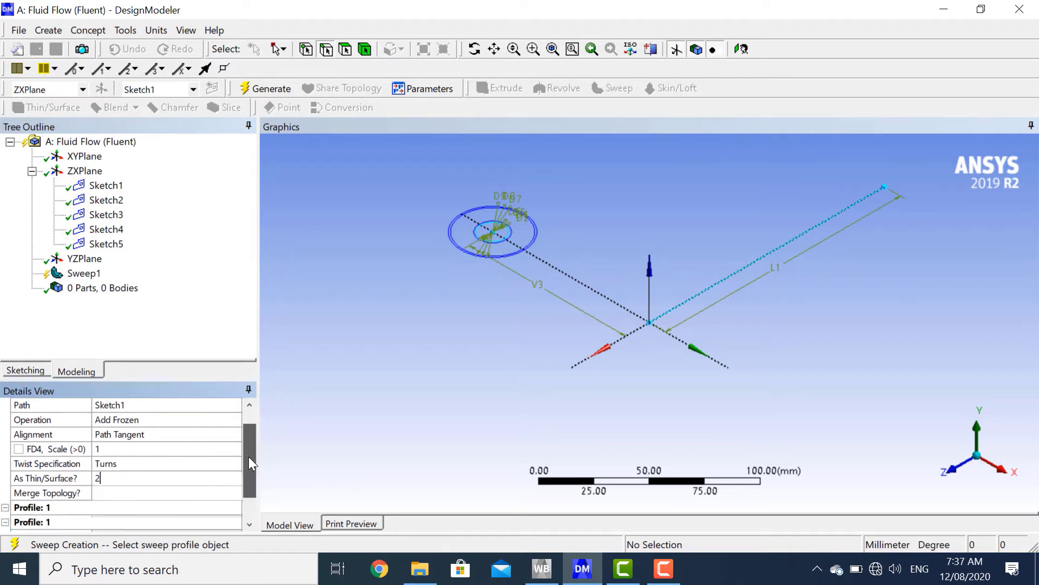
{"action": "left_click", "coordinate": [274, 93]}
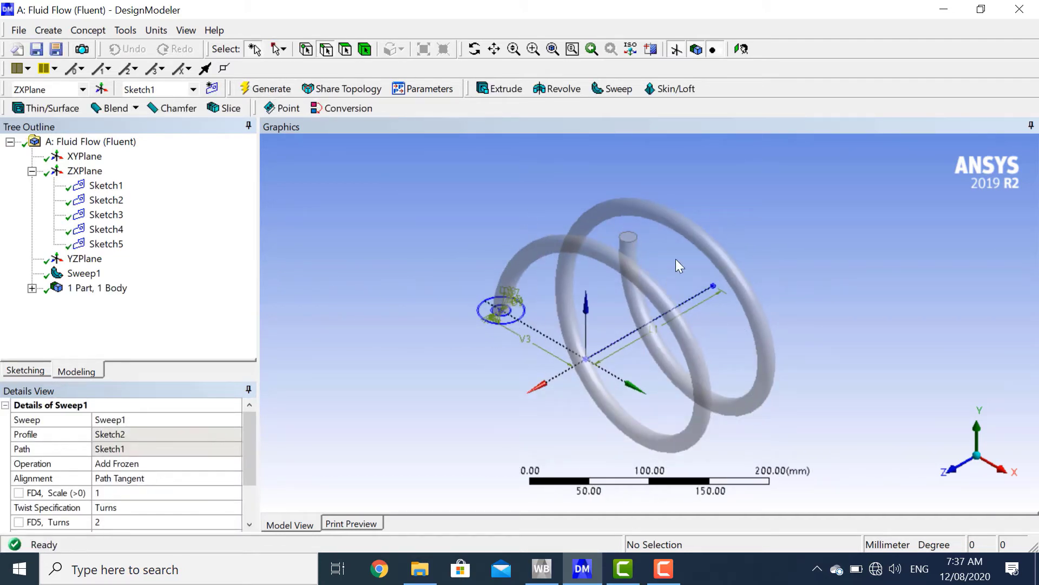
- Set up a second sweep with Sketch3 as the profile, Sketch1 as the path and Add Frozen as the operation
{"action": "left_click", "coordinate": [613, 89]}
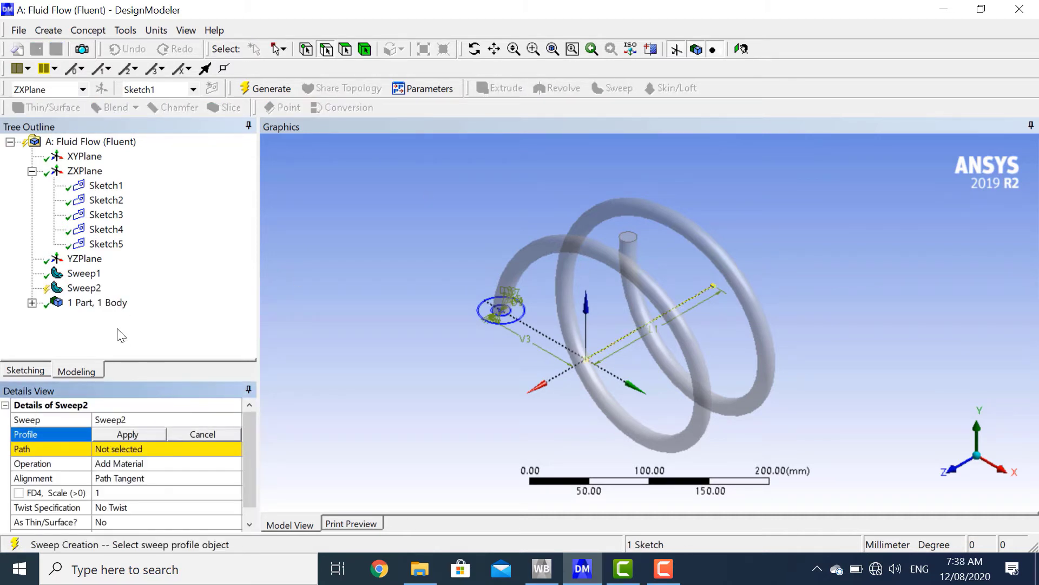
{"action": "left_click", "coordinate": [113, 215]}
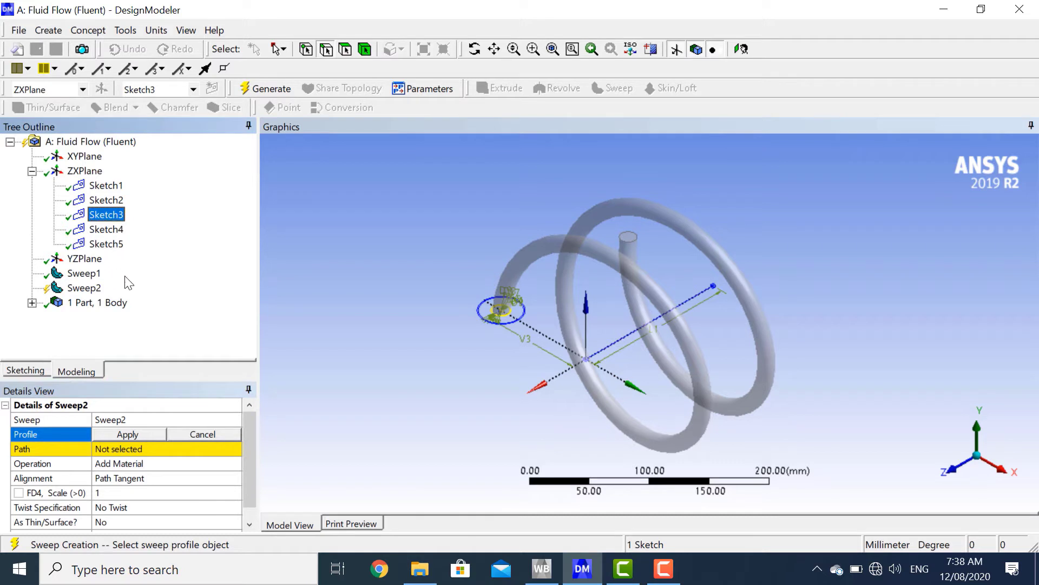
{"action": "left_click", "coordinate": [158, 434]}
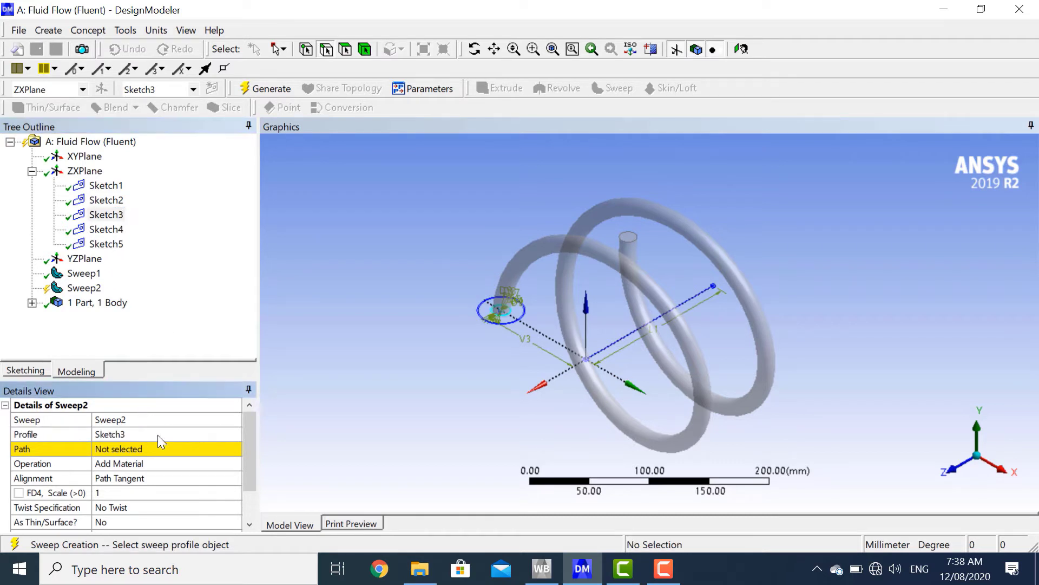
{"action": "left_click", "coordinate": [168, 449]}
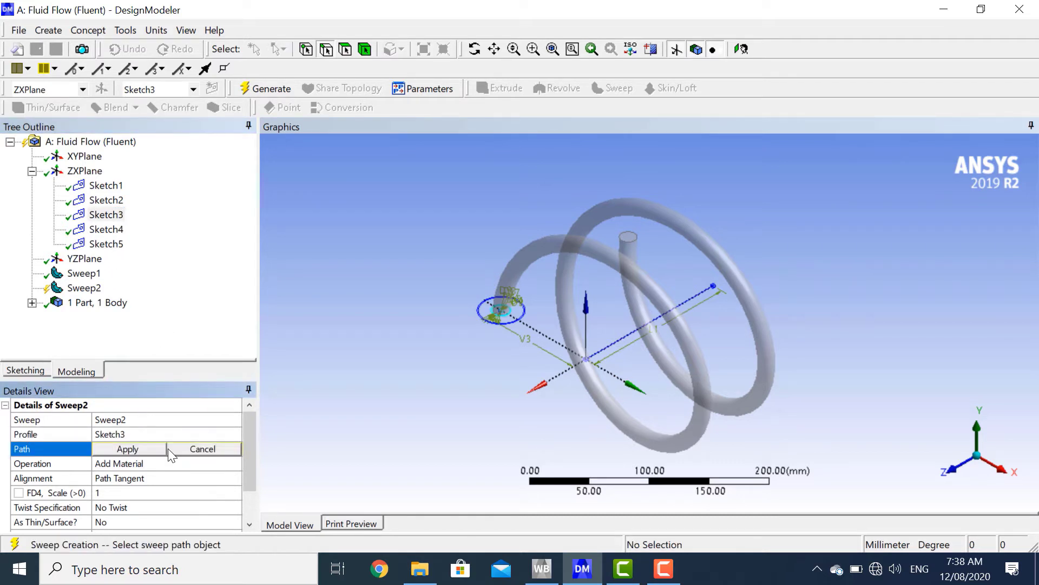
{"action": "left_click", "coordinate": [106, 186]}
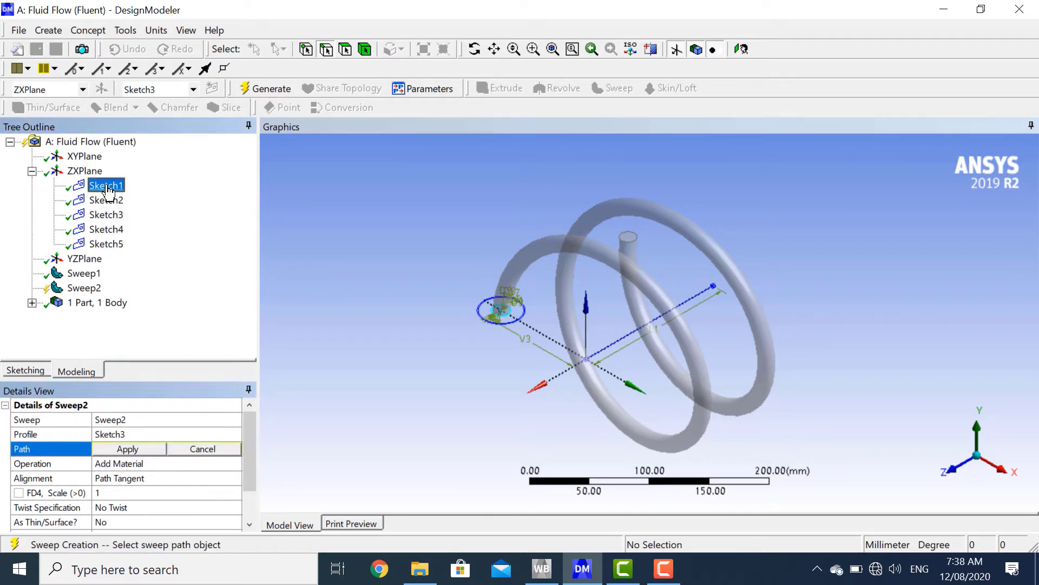
{"action": "left_click", "coordinate": [125, 449]}
{"action": "left_click", "coordinate": [231, 467]}
{"action": "left_click", "coordinate": [235, 463]}
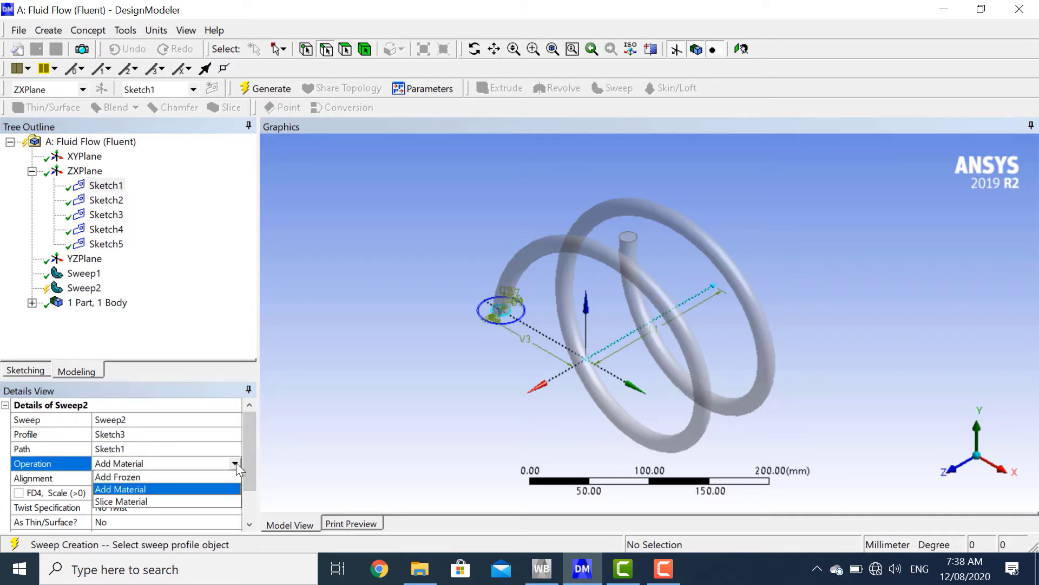
{"action": "left_click", "coordinate": [211, 487]}
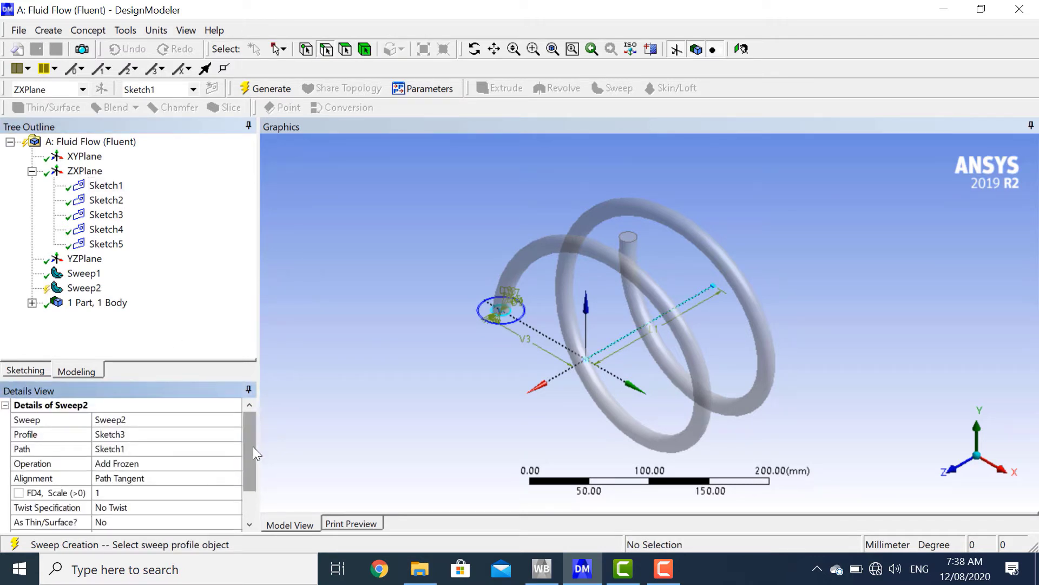
- Twist the Sketch3 sweep by 2 turns using the Turns specification and generate the inner pipe wall
{"action": "scroll", "coordinate": [252, 446], "scroll_direction": "down", "scroll_amount": 1}
{"action": "left_click", "coordinate": [218, 465]}
{"action": "left_click", "coordinate": [236, 461]}
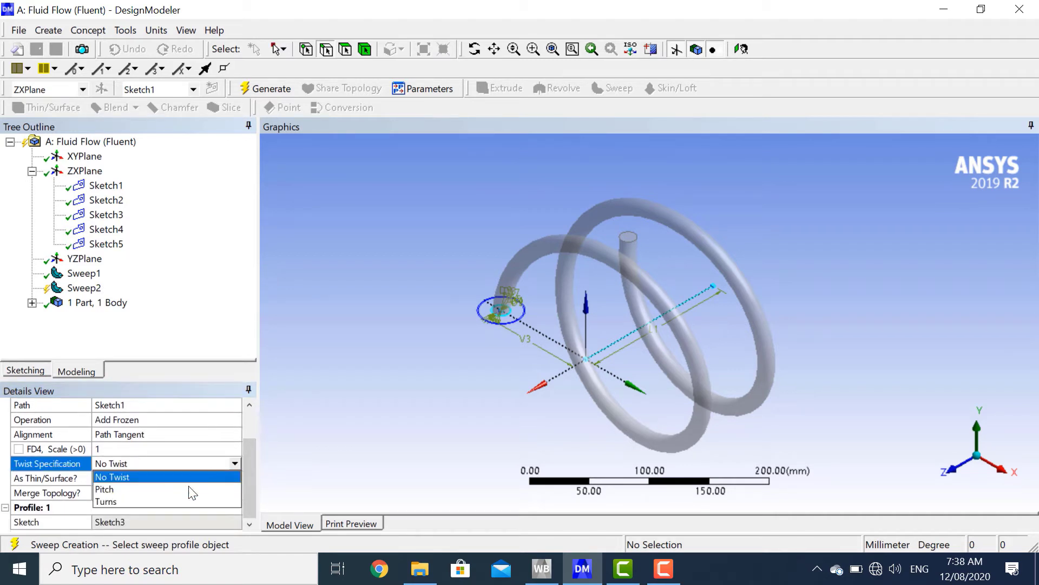
{"action": "left_click", "coordinate": [196, 498]}
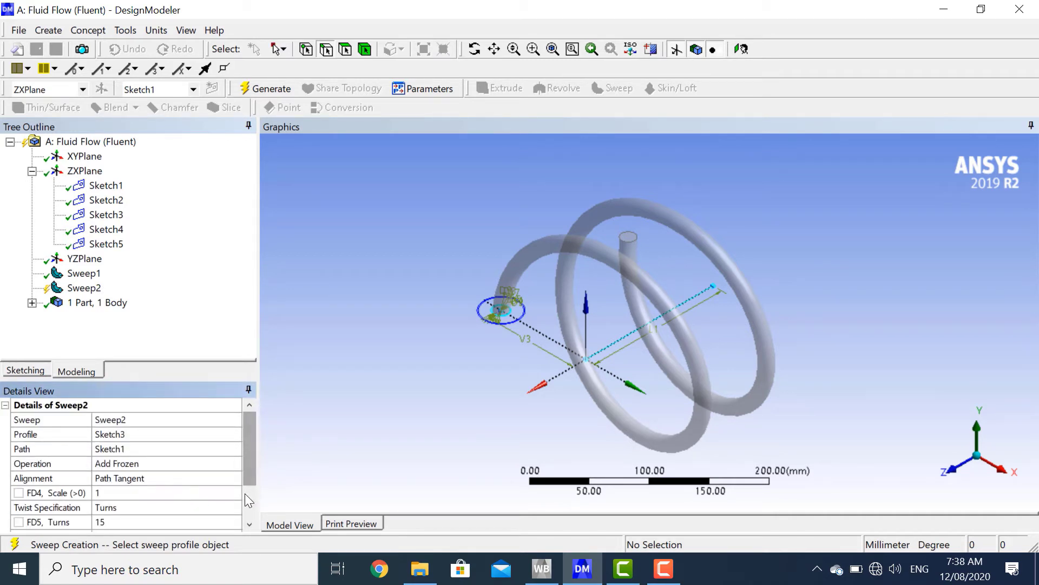
{"action": "left_click", "coordinate": [225, 522]}
{"action": "type", "text": "2"}
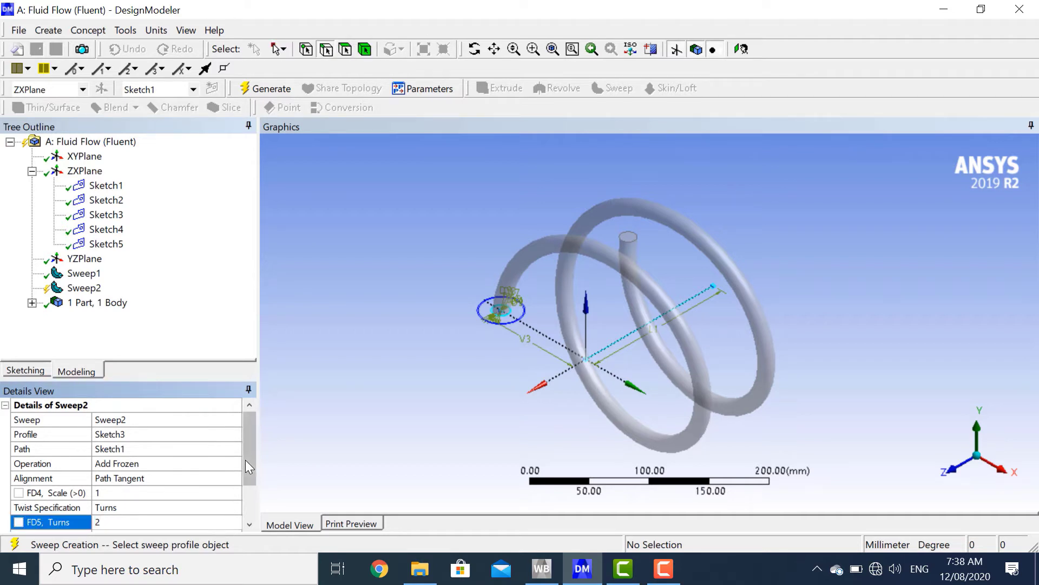
{"action": "left_click", "coordinate": [222, 348]}
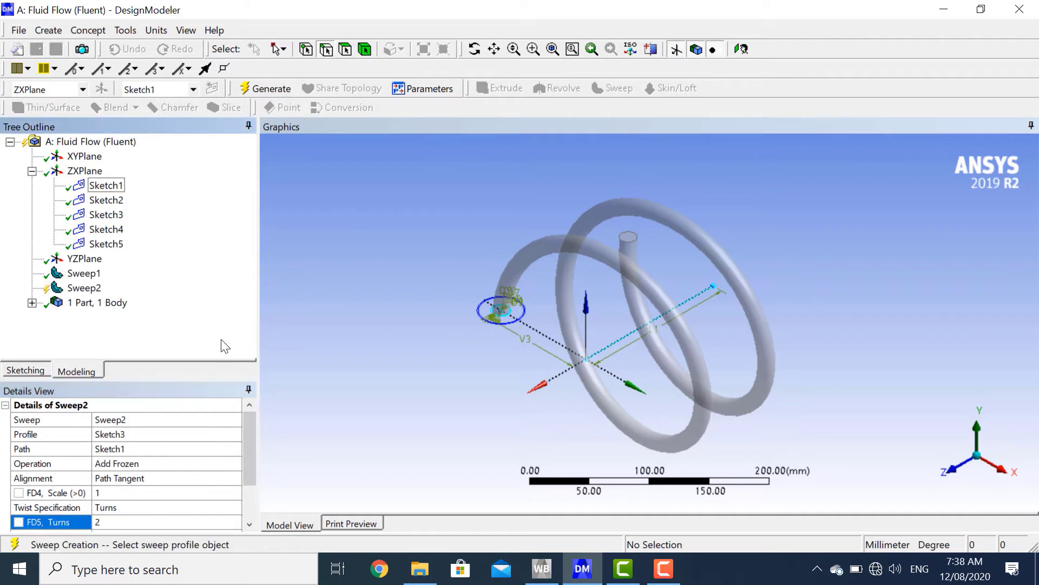
{"action": "left_click", "coordinate": [273, 91]}
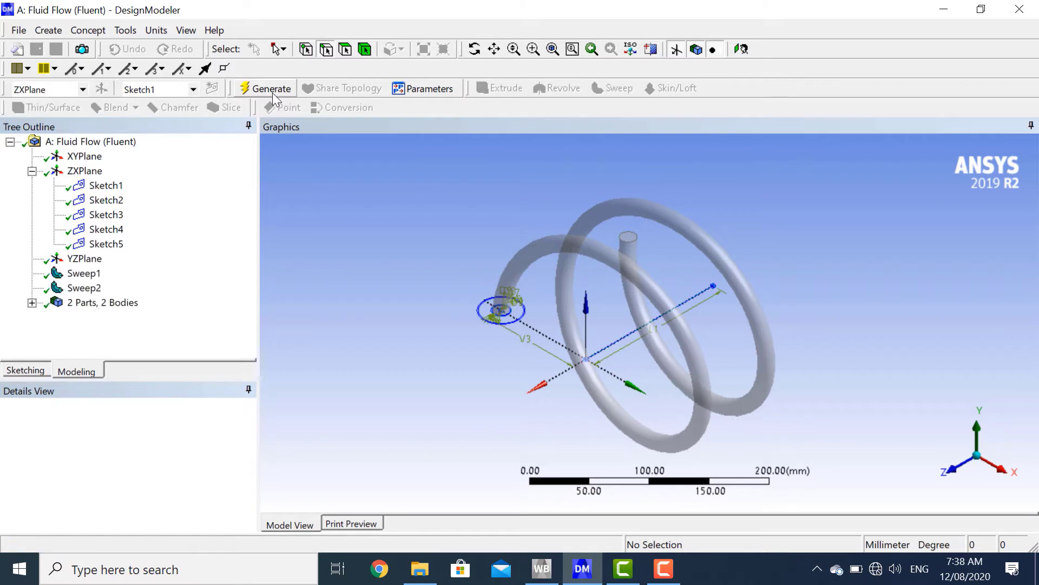
{"action": "left_click", "coordinate": [84, 273]}
{"action": "left_click", "coordinate": [95, 291]}
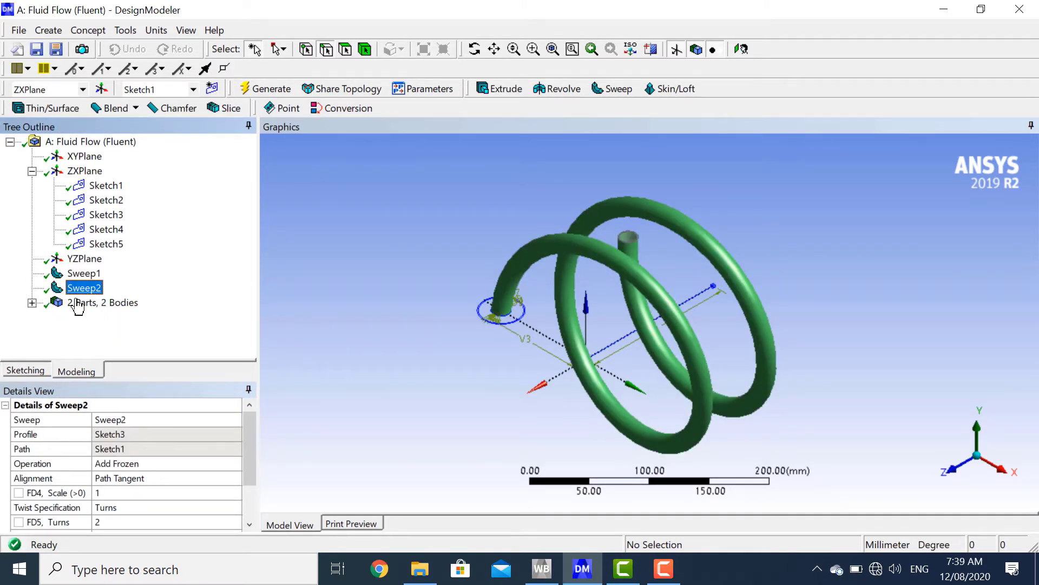
- Set up a third sweep with Sketch4 as the profile, Sketch1 as the path and Add Frozen as the operation
{"action": "left_click", "coordinate": [615, 88]}
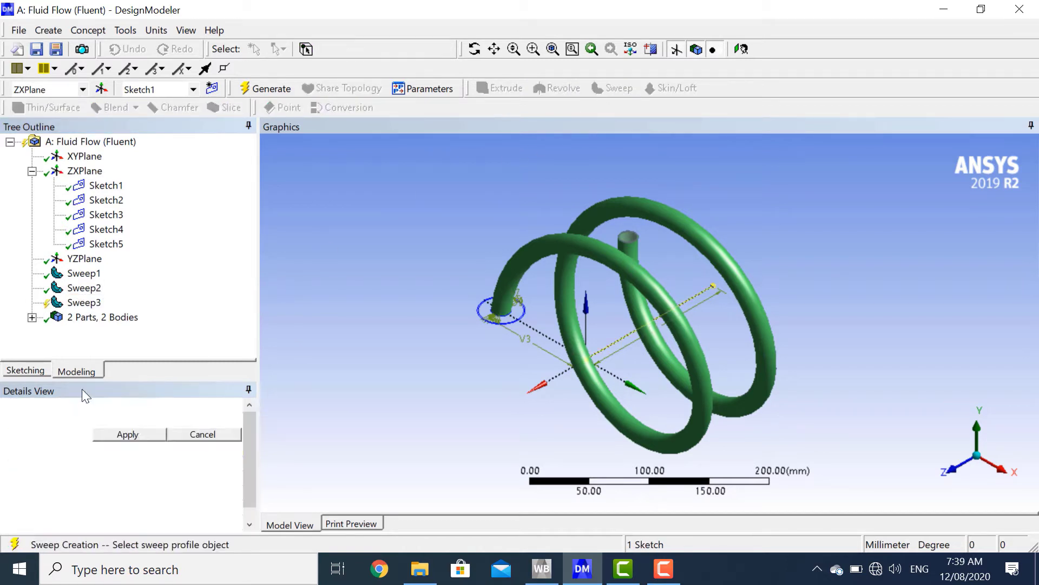
{"action": "left_click", "coordinate": [106, 230]}
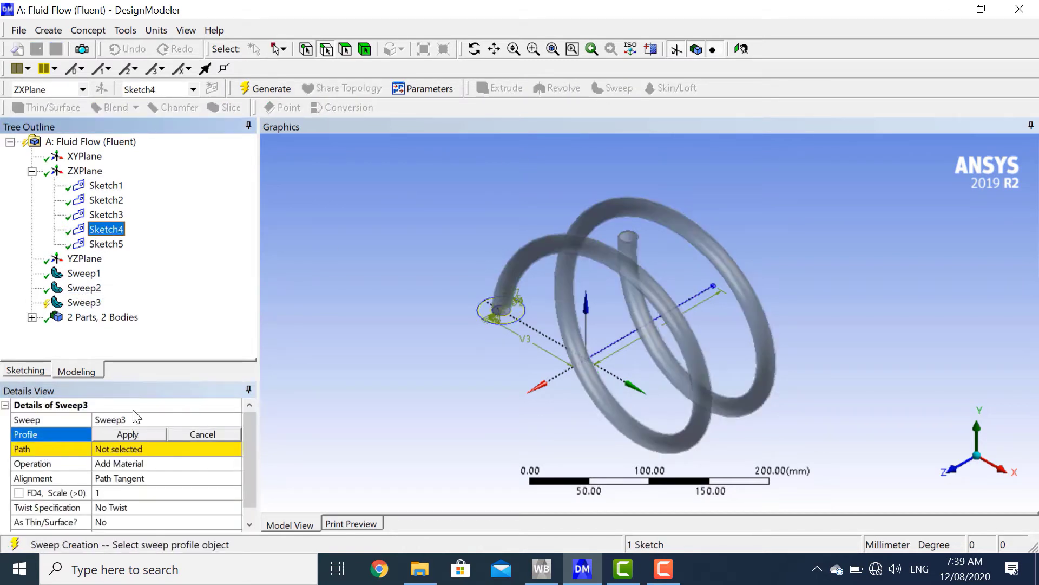
{"action": "left_click", "coordinate": [136, 434]}
{"action": "left_click", "coordinate": [132, 450]}
{"action": "left_click", "coordinate": [104, 185]}
{"action": "left_click", "coordinate": [117, 449]}
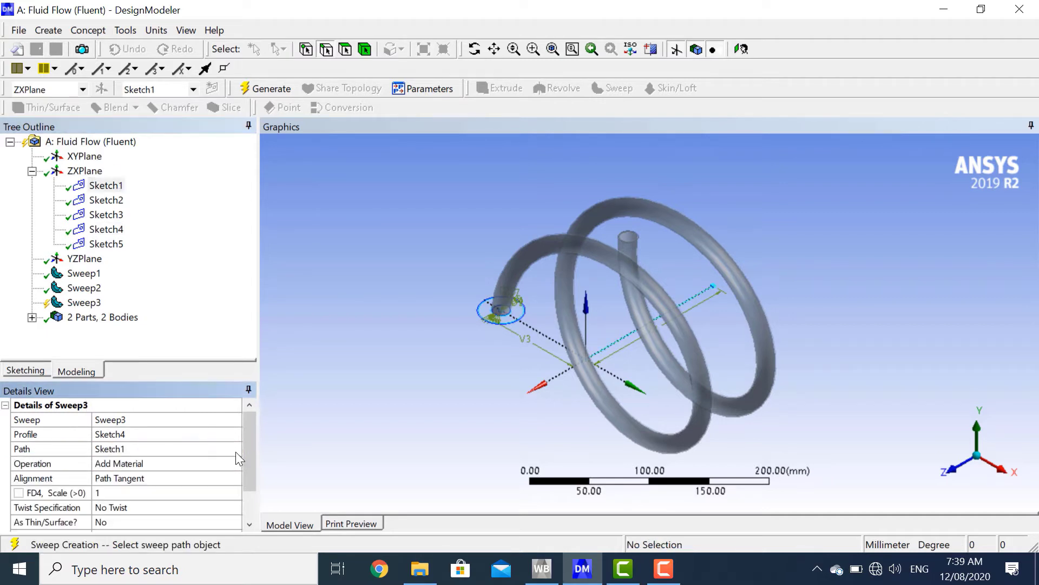
{"action": "left_click", "coordinate": [235, 465]}
{"action": "left_click", "coordinate": [235, 464]}
{"action": "left_click", "coordinate": [233, 476]}
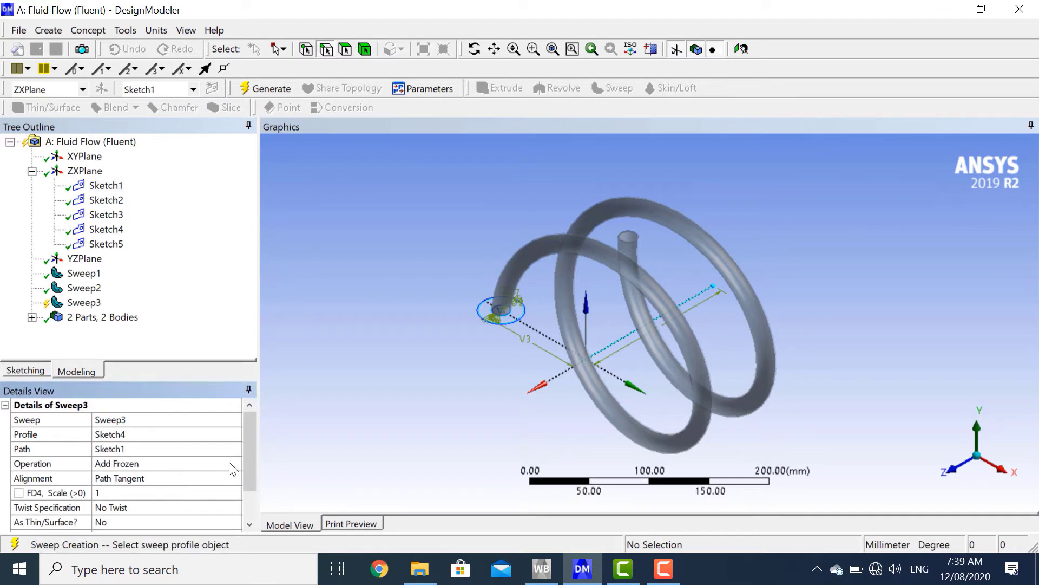
- Give the Sketch4 sweep a twist of 2 turns and generate the annular body around the inner pipe
{"action": "left_click", "coordinate": [233, 507]}
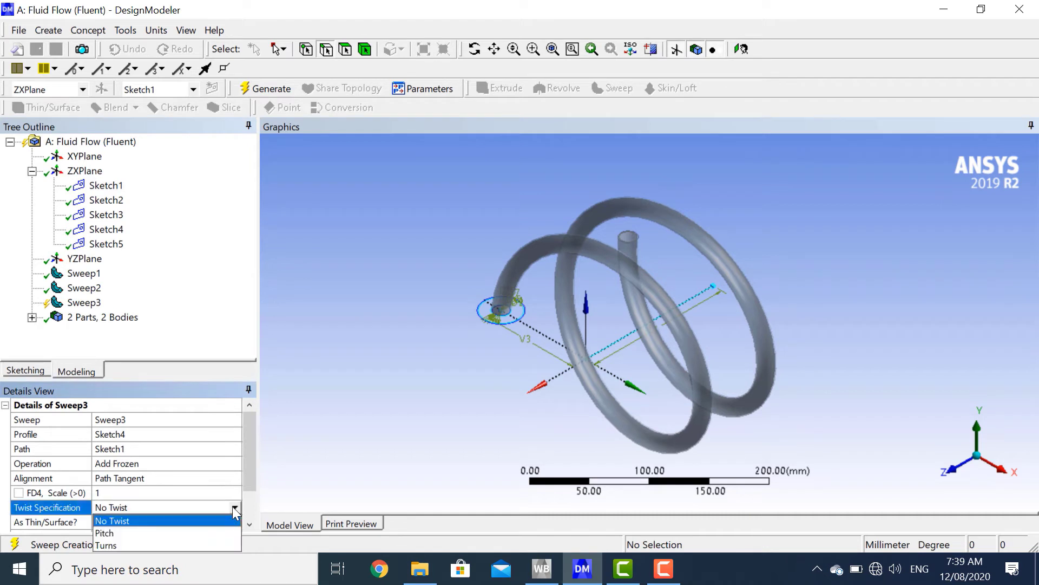
{"action": "left_click", "coordinate": [194, 544]}
{"action": "left_click", "coordinate": [183, 523]}
{"action": "type", "text": "2"}
{"action": "left_click", "coordinate": [183, 337]}
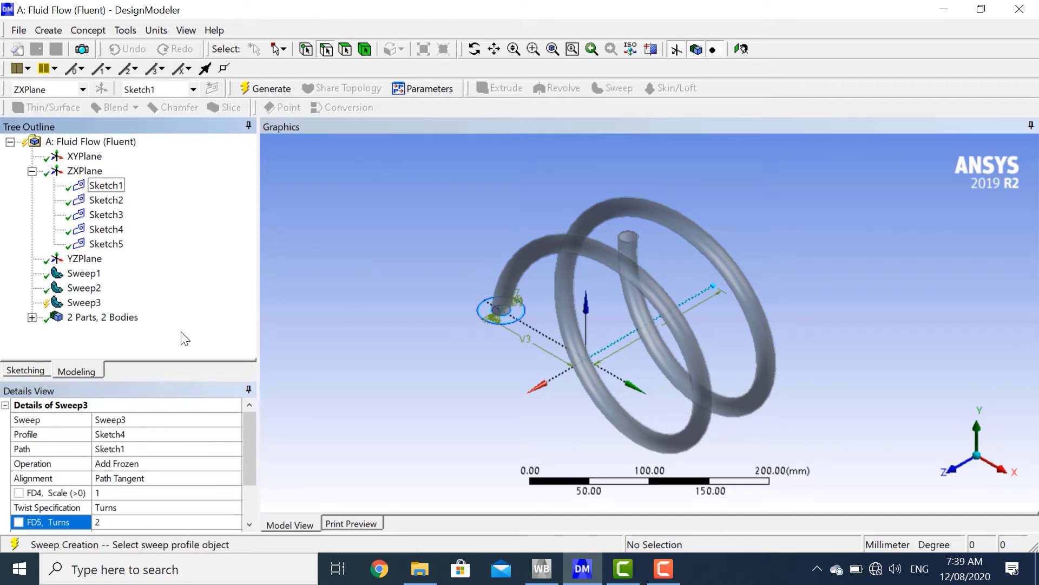
{"action": "left_click", "coordinate": [266, 91]}
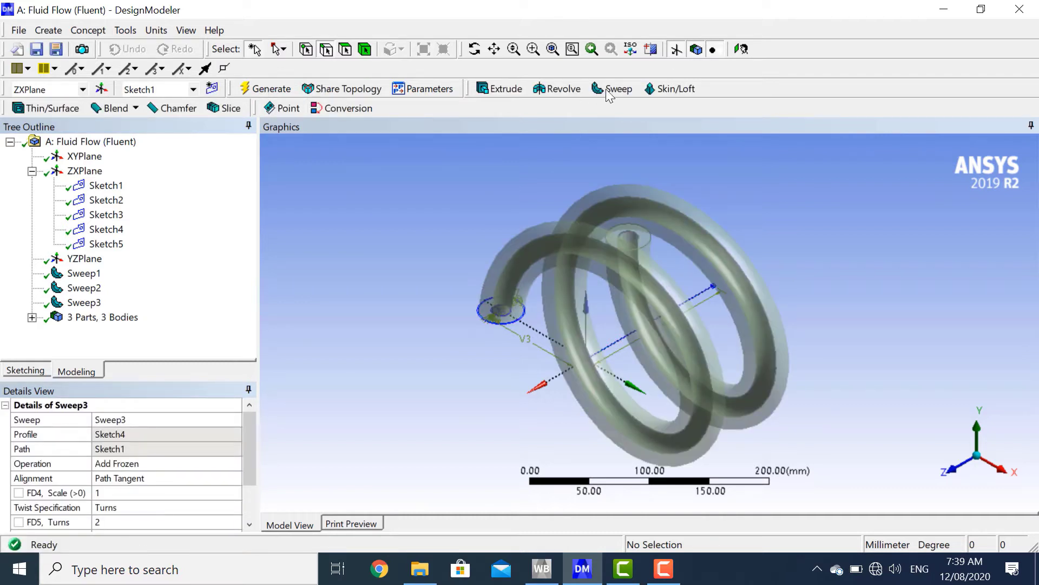
- Set up a fourth sweep with Sketch5 as the profile, Sketch1 as the path and Add Frozen as the operation
{"action": "left_click", "coordinate": [623, 89]}
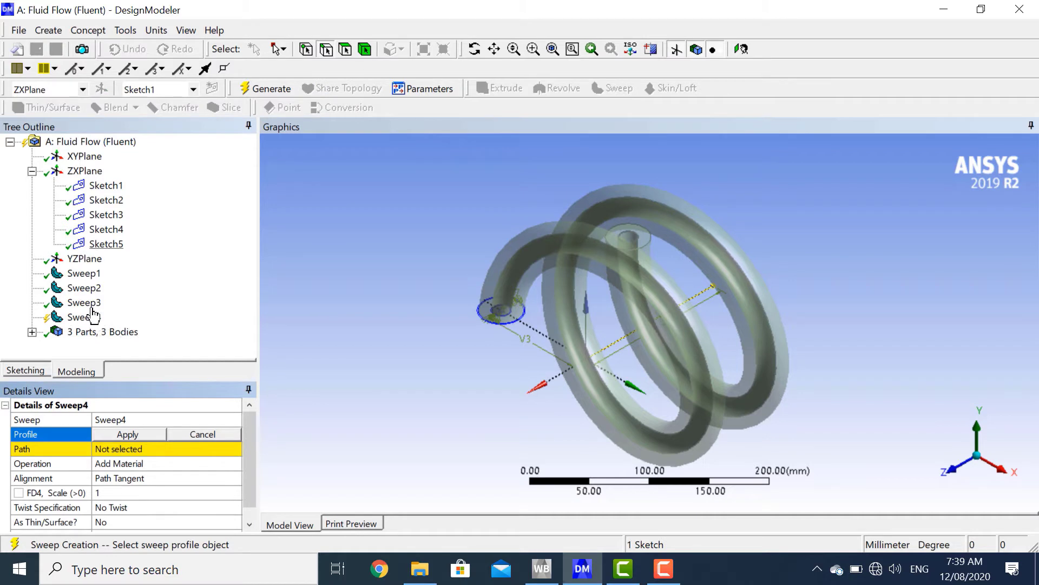
{"action": "left_click", "coordinate": [97, 245]}
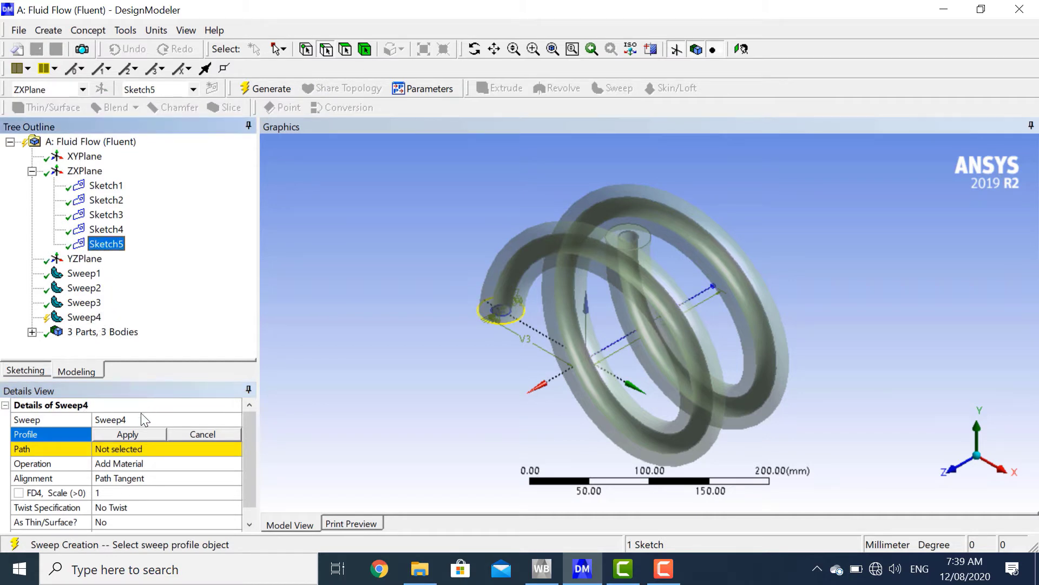
{"action": "left_click", "coordinate": [143, 435]}
{"action": "left_click", "coordinate": [115, 188]}
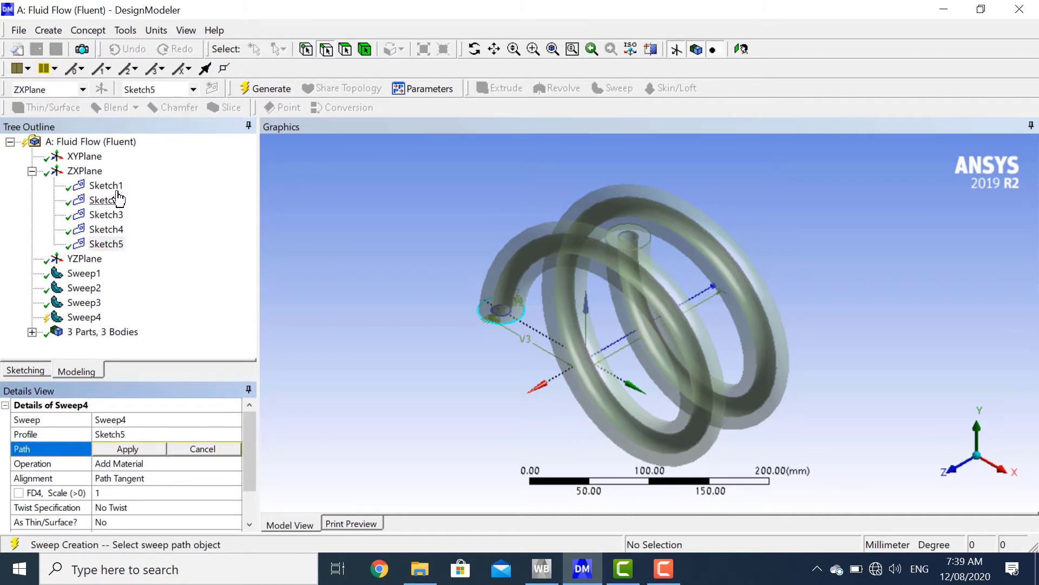
{"action": "left_click", "coordinate": [156, 449]}
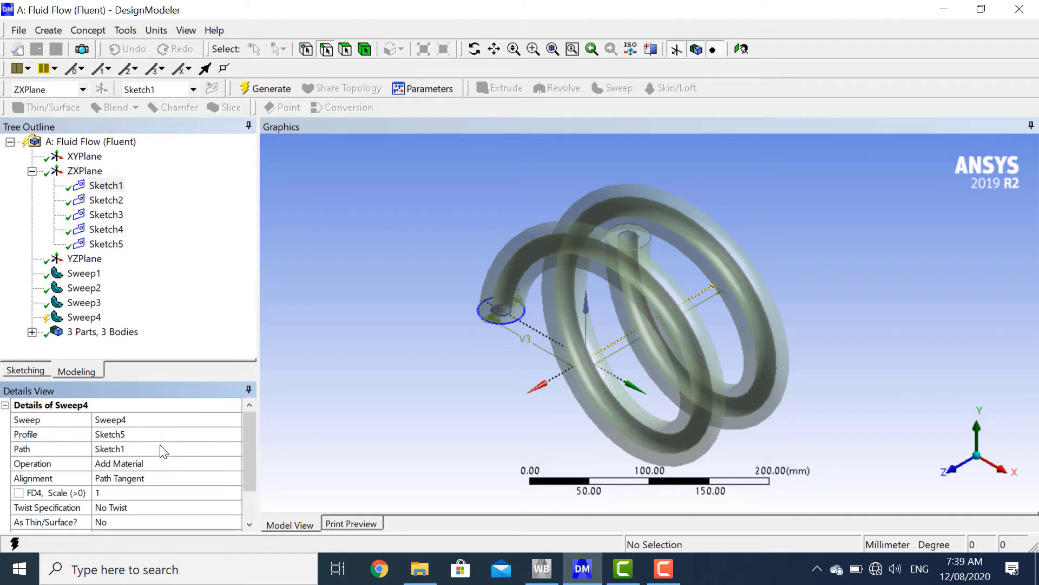
{"action": "left_click", "coordinate": [235, 463]}
{"action": "left_click", "coordinate": [235, 463]}
{"action": "left_click", "coordinate": [162, 475]}
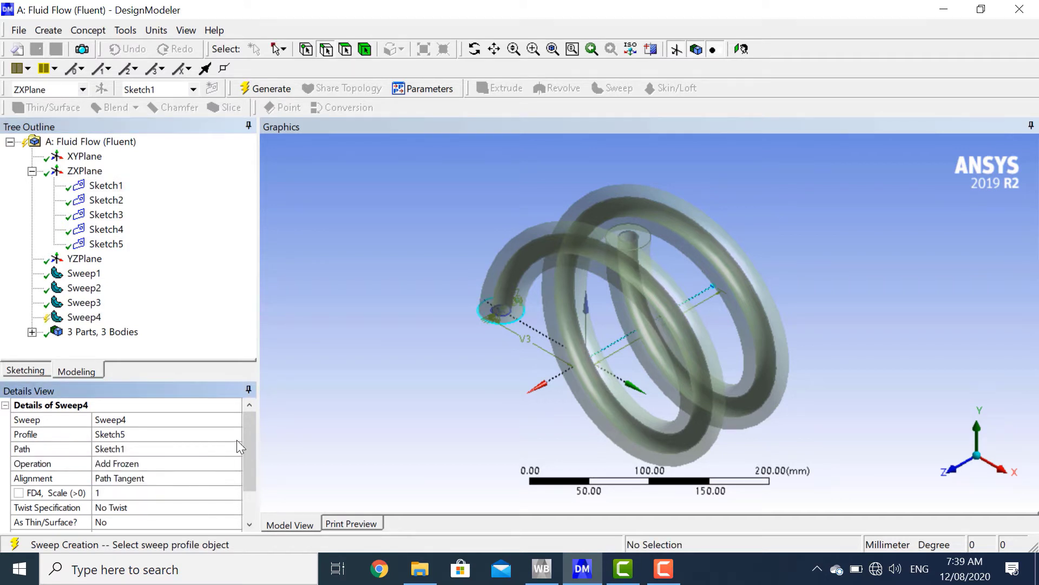
- Twist the Sketch5 sweep by 2 turns using the Turns specification and generate the outer pipe wall
{"action": "scroll", "coordinate": [251, 457], "scroll_direction": "down", "scroll_amount": 1}
{"action": "left_click", "coordinate": [237, 463]}
{"action": "left_click", "coordinate": [235, 463]}
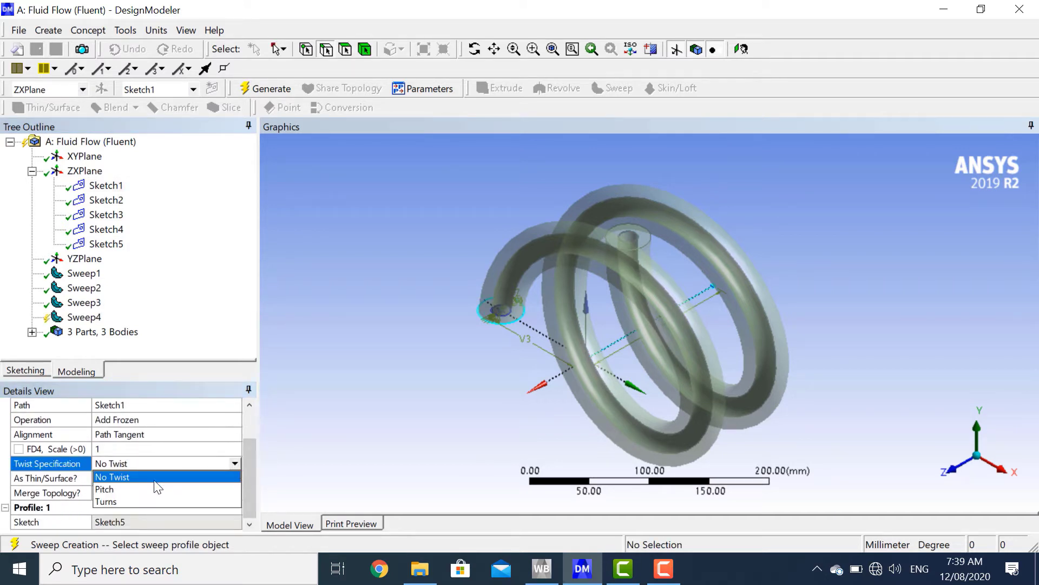
{"action": "left_click", "coordinate": [150, 499]}
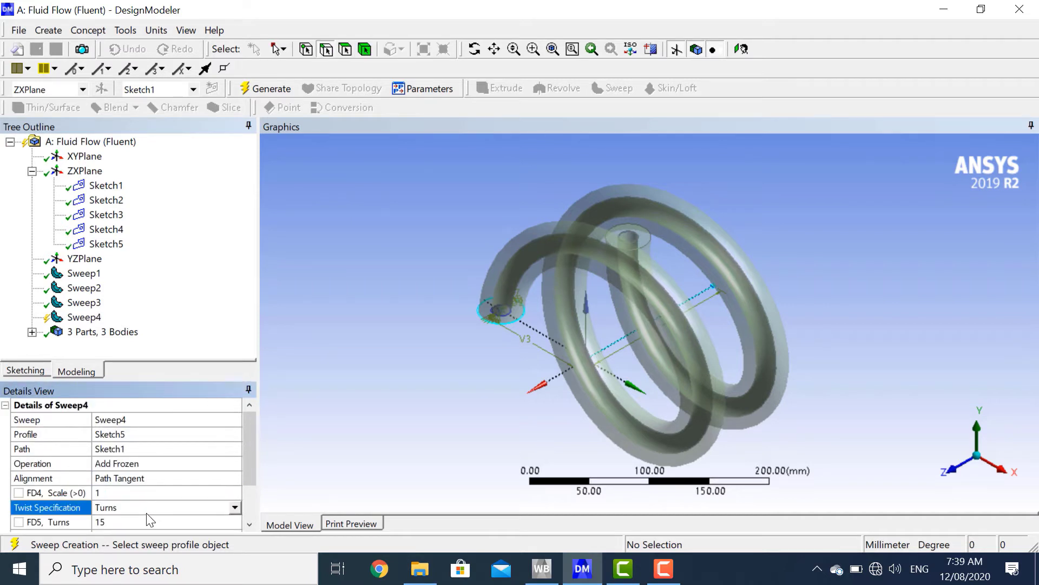
{"action": "left_click", "coordinate": [149, 520]}
{"action": "type", "text": "2"}
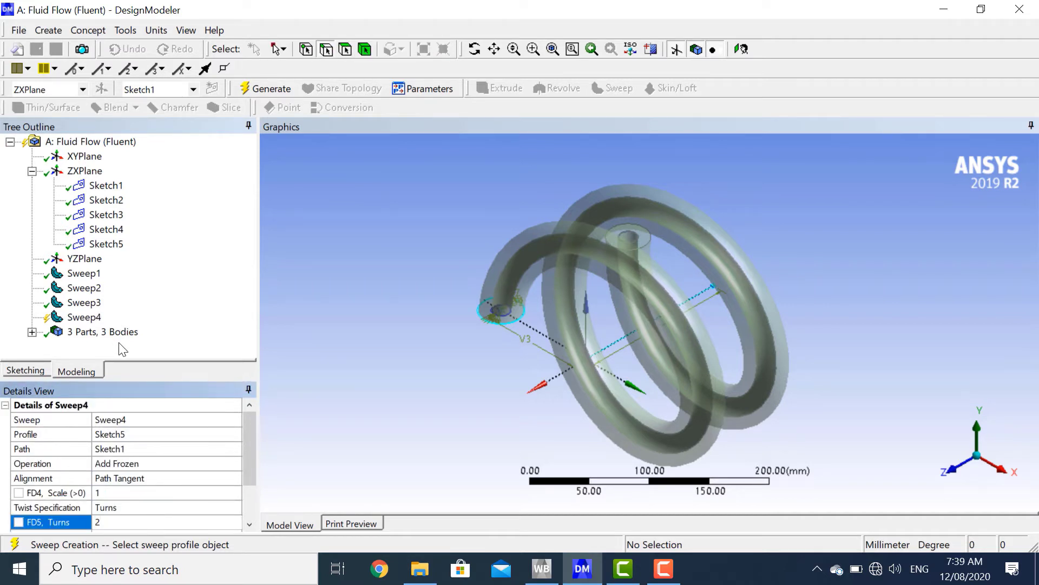
{"action": "key", "text": "Return"}
{"action": "left_click", "coordinate": [267, 89]}
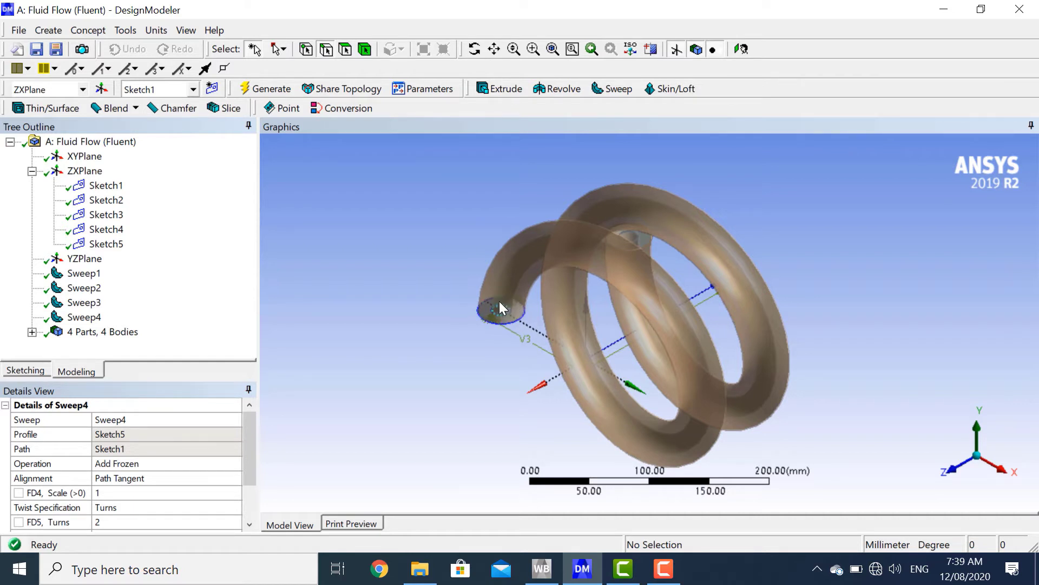
- Select all four concentric end faces of the pipe bodies at the coil end away from the sketches
{"action": "left_click", "coordinate": [982, 433]}
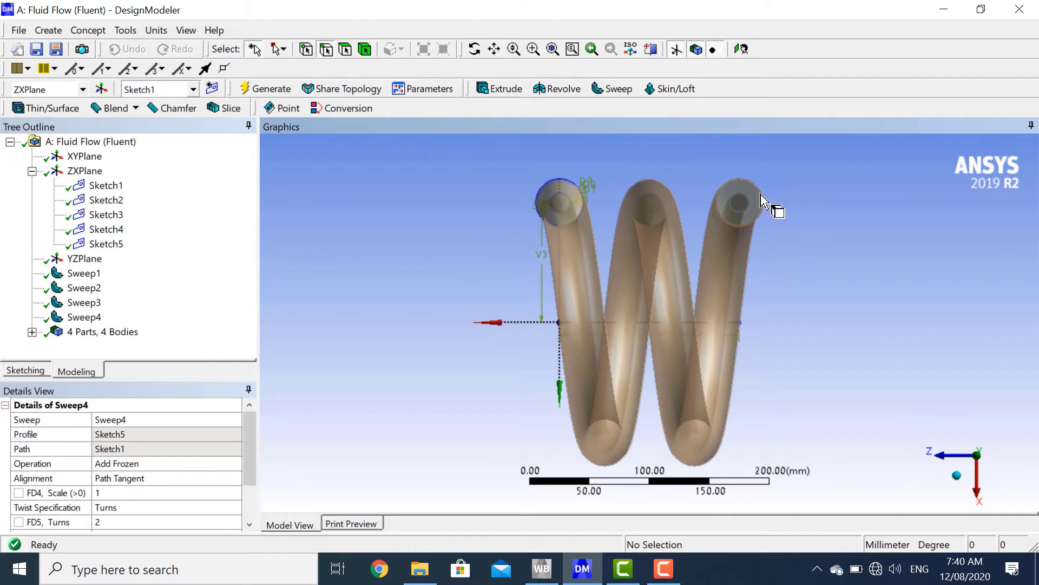
{"action": "left_click", "coordinate": [345, 50]}
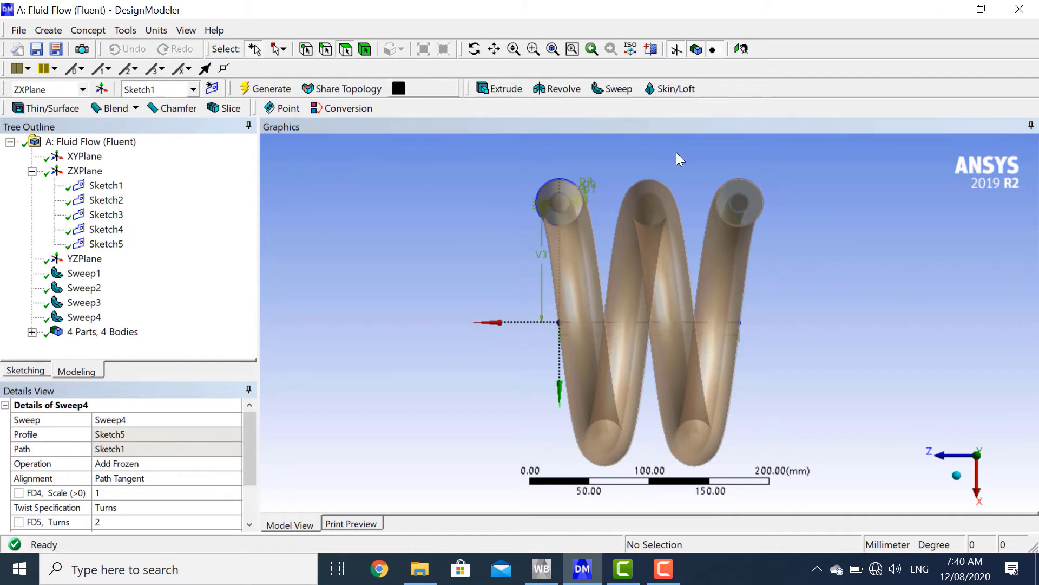
{"action": "left_click", "coordinate": [743, 201]}
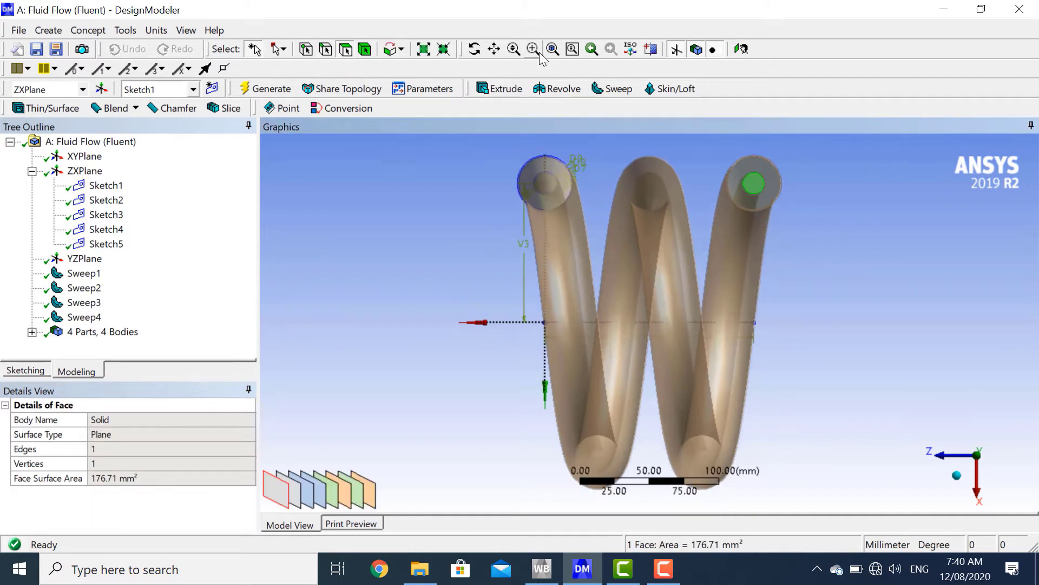
{"action": "left_click", "coordinate": [533, 49]}
{"action": "left_click_drag", "start_coordinate": [708, 144], "coordinate": [820, 265]}
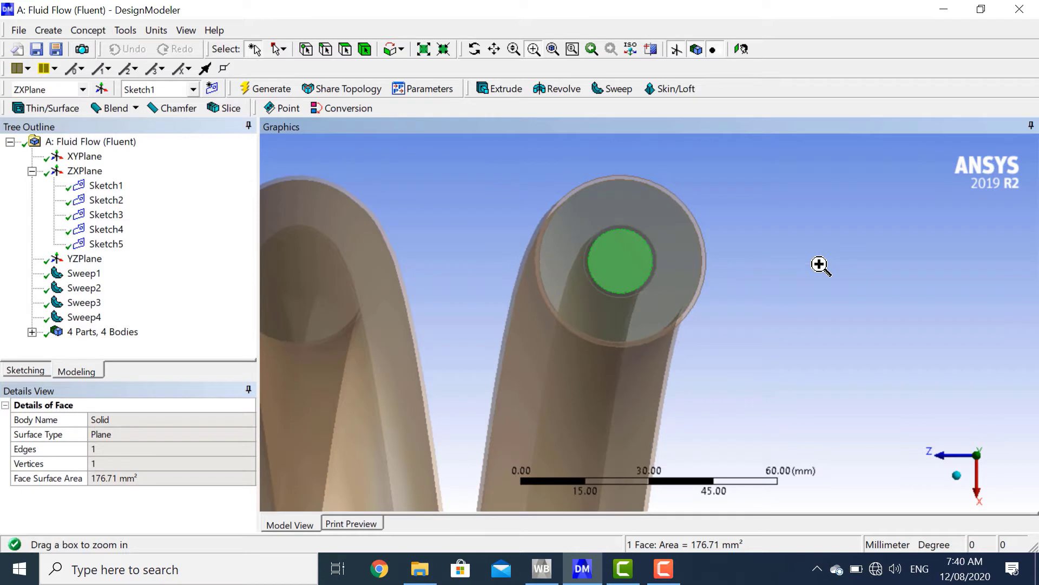
{"action": "left_click", "coordinate": [345, 49]}
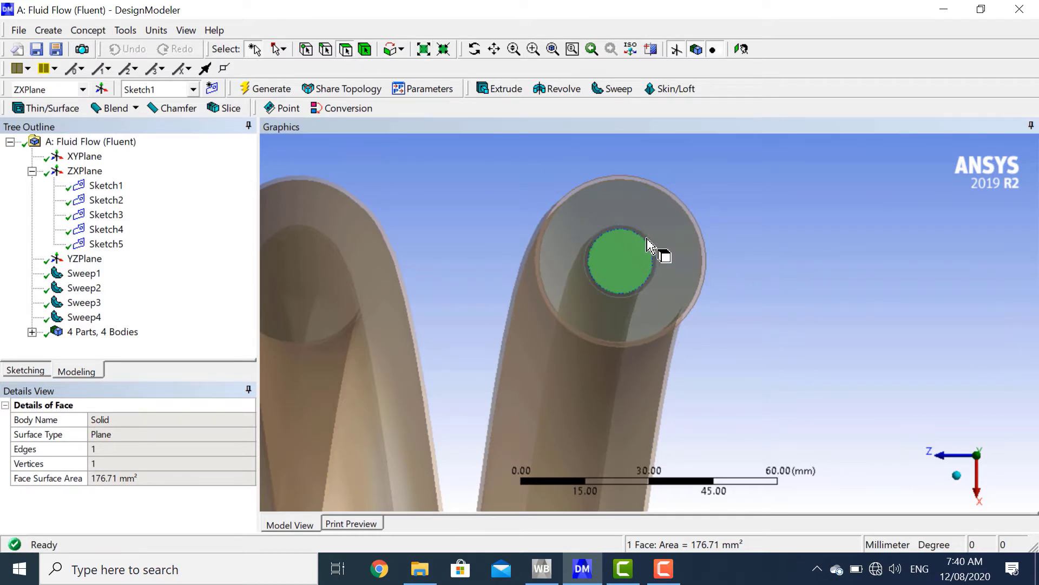
{"action": "left_click", "coordinate": [667, 249], "text": "ctrl"}
{"action": "left_click", "coordinate": [679, 251], "text": "ctrl"}
{"action": "left_click", "coordinate": [701, 228], "text": "ctrl"}
{"action": "scroll", "coordinate": [827, 286], "scroll_direction": "down", "scroll_amount": 5}
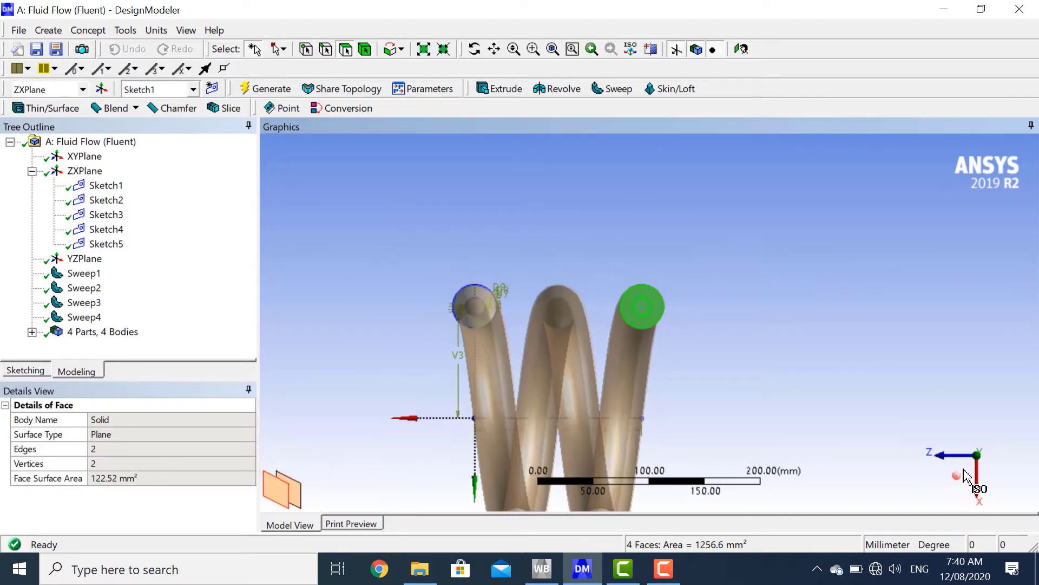
- Set up an extrusion of the four selected end faces with Add Frozen as the operation
{"action": "left_click", "coordinate": [965, 478]}
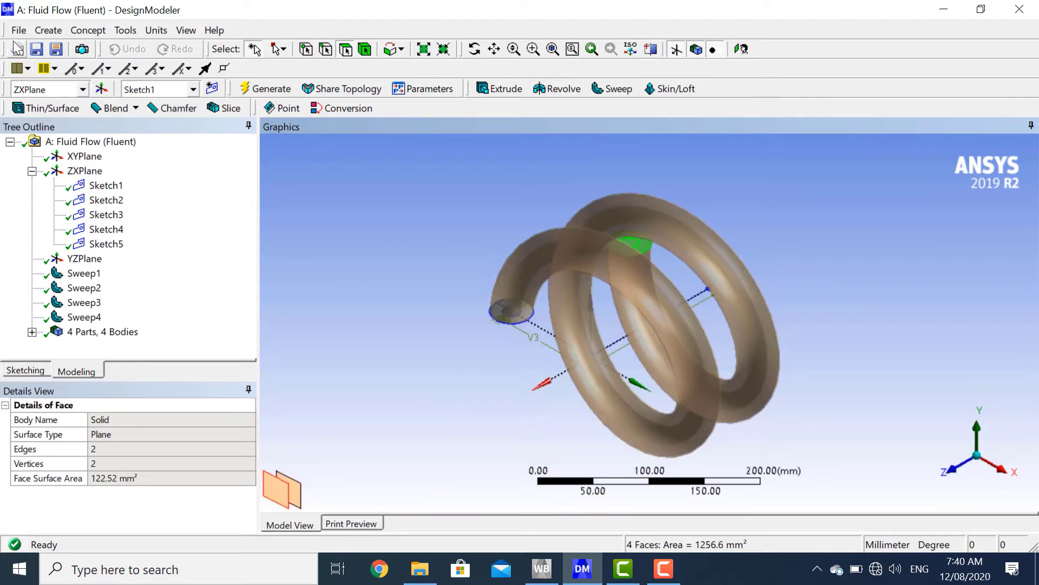
{"action": "left_click", "coordinate": [507, 90]}
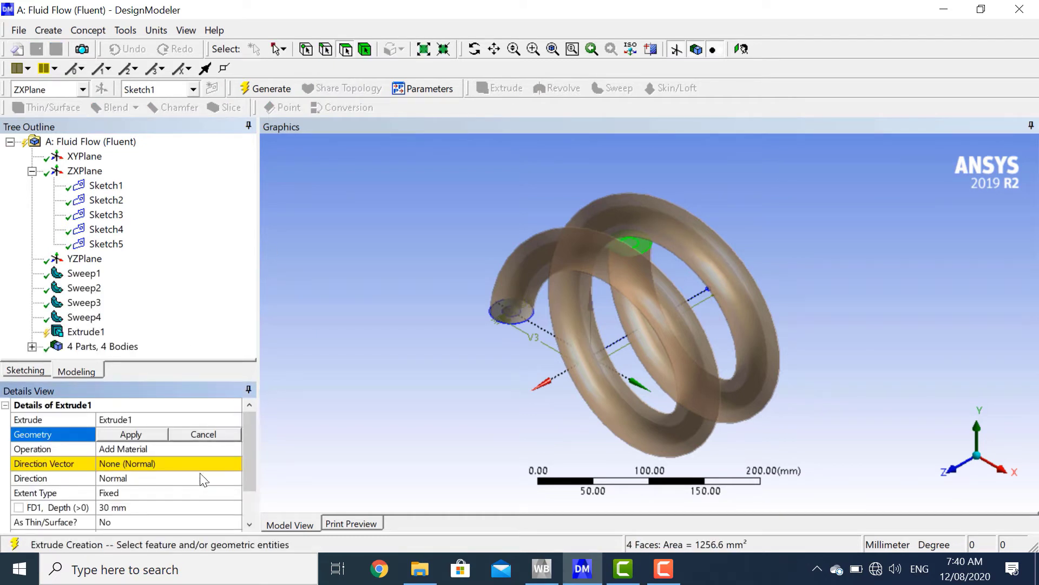
{"action": "left_click", "coordinate": [216, 449]}
{"action": "left_click", "coordinate": [234, 449]}
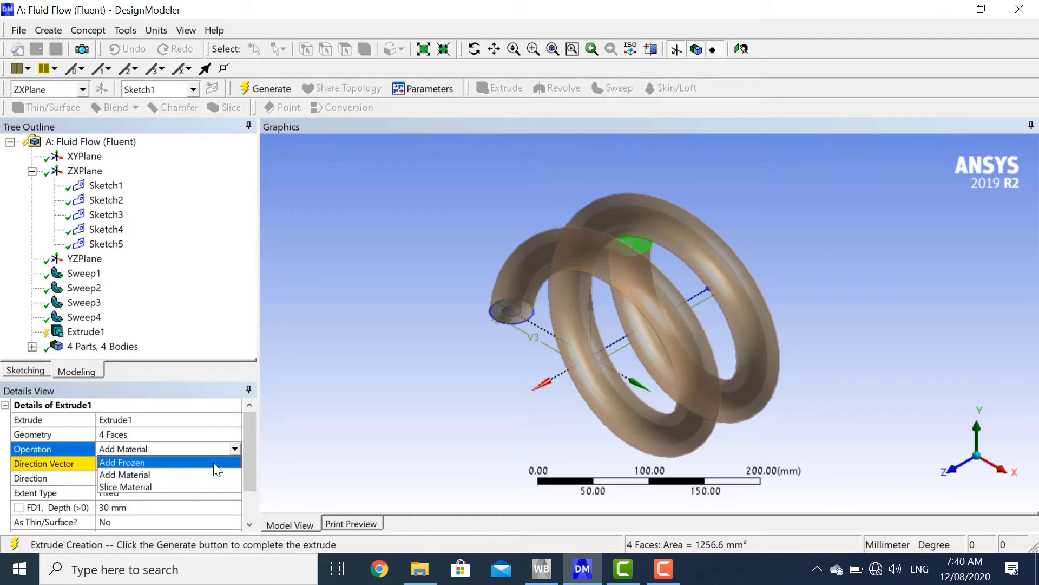
{"action": "left_click", "coordinate": [215, 462]}
- Set the extrusion's direction vector to the normal of the innermost end face, pointing outward from the coil end
{"action": "left_click", "coordinate": [212, 463]}
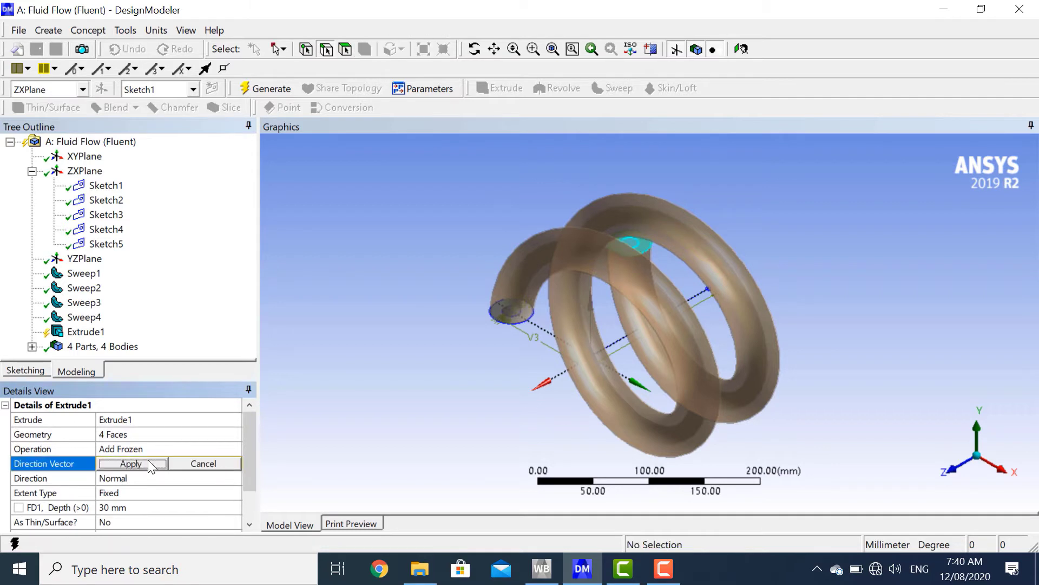
{"action": "left_click", "coordinate": [132, 464]}
{"action": "left_click", "coordinate": [185, 464]}
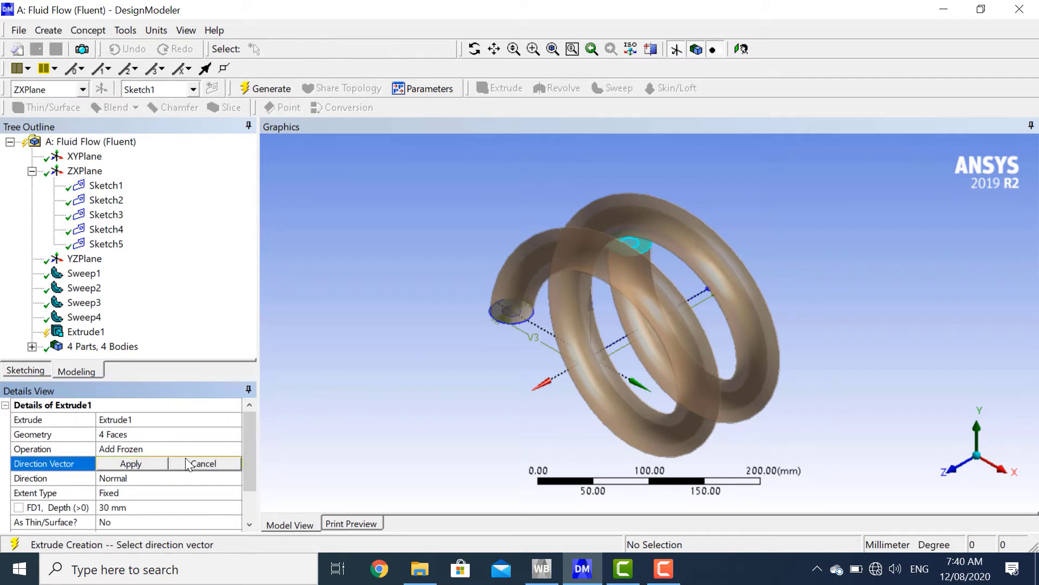
{"action": "left_click", "coordinate": [978, 426]}
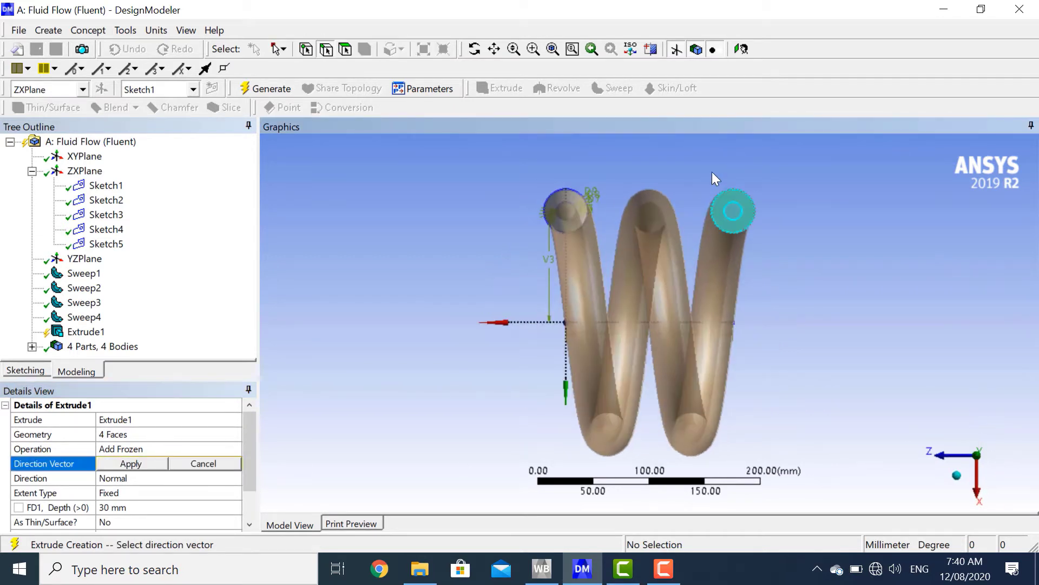
{"action": "left_click", "coordinate": [741, 219]}
{"action": "left_click", "coordinate": [957, 477]}
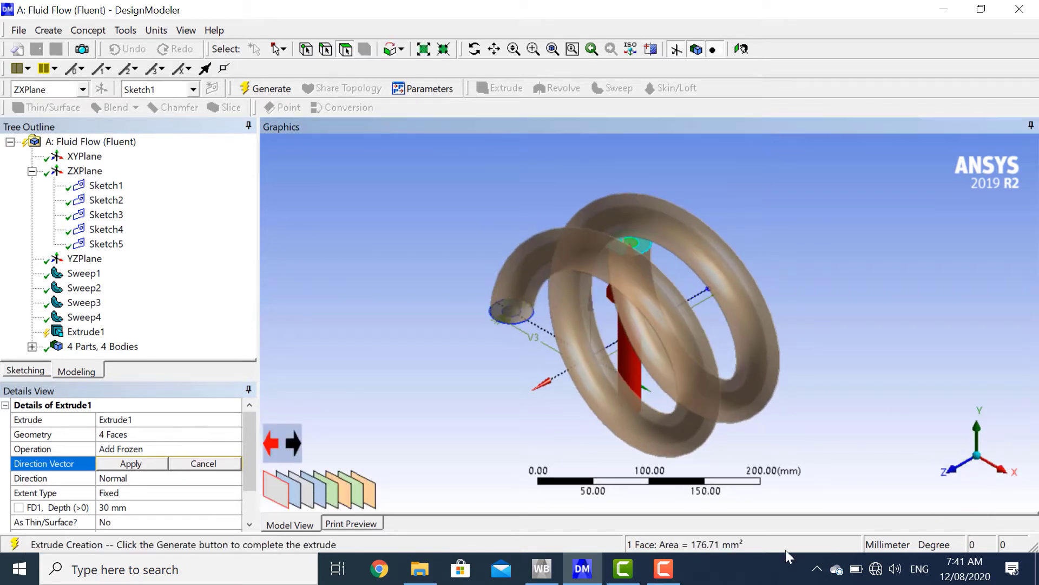
{"action": "left_click", "coordinate": [474, 49]}
{"action": "left_click_drag", "start_coordinate": [529, 308], "coordinate": [674, 385]}
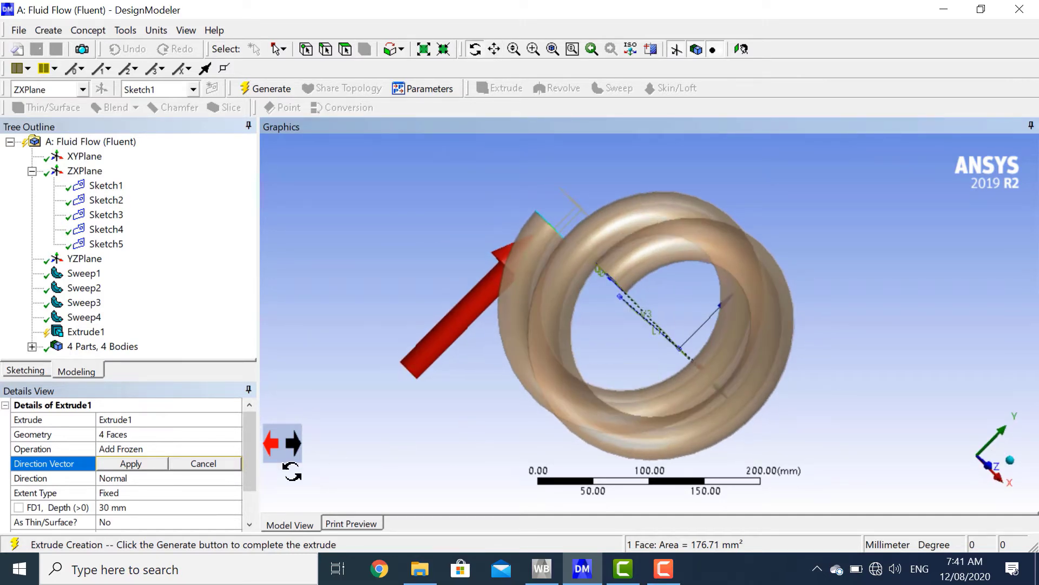
{"action": "left_click", "coordinate": [144, 464]}
- Set the extrusion depth to 200 mm and generate the straight pipe extension
{"action": "left_click", "coordinate": [152, 507]}
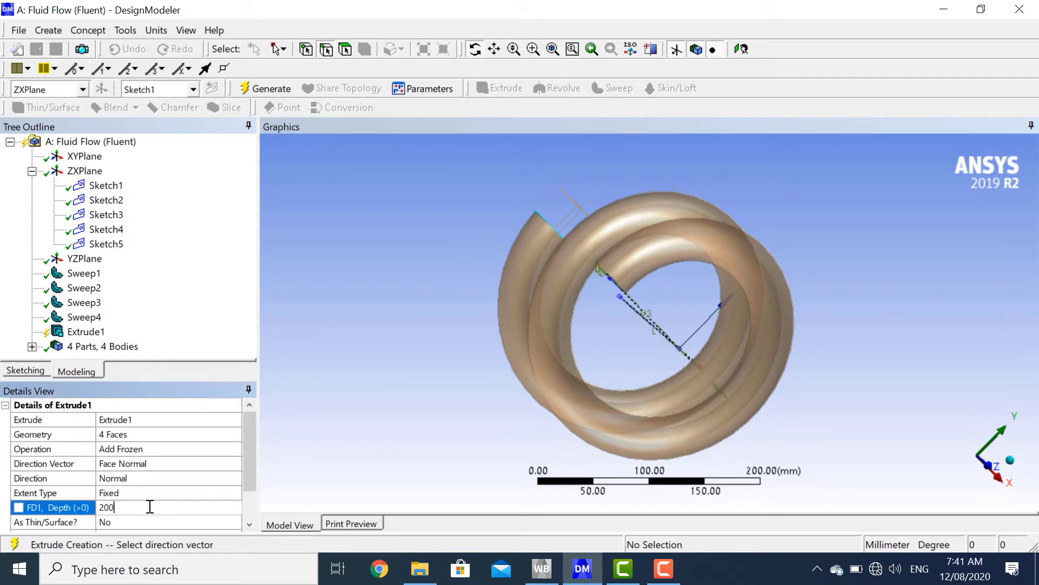
{"action": "key", "text": "Return"}
{"action": "scroll", "coordinate": [778, 280], "scroll_direction": "down", "scroll_amount": 3}
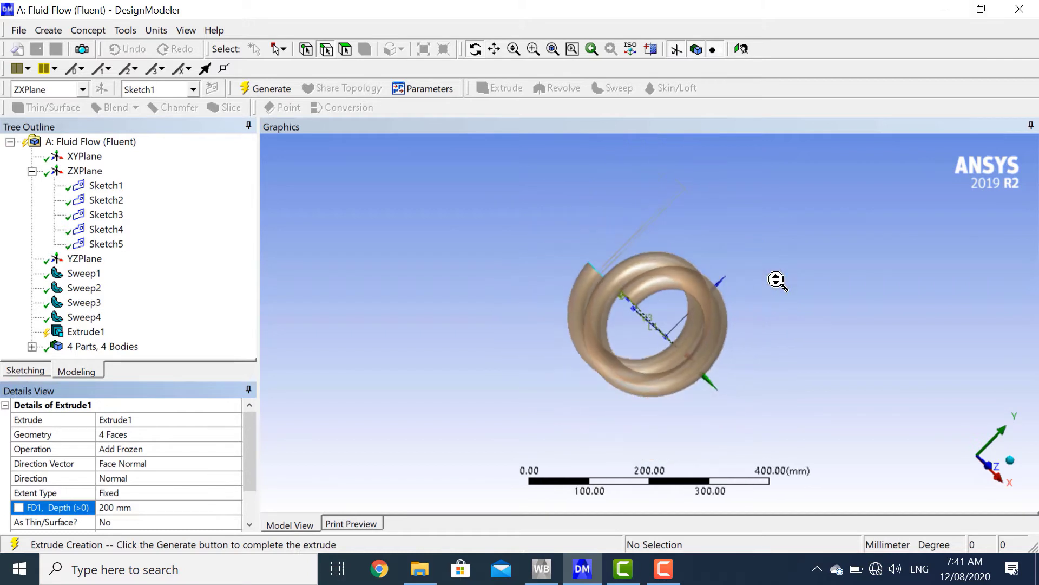
{"action": "scroll", "coordinate": [208, 463], "scroll_direction": "down", "scroll_amount": 1}
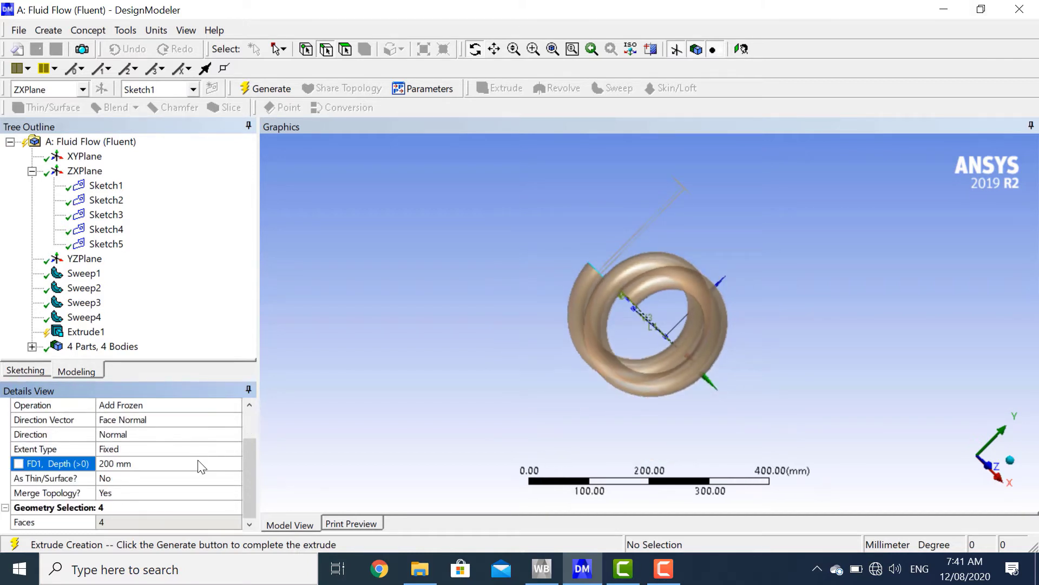
{"action": "left_click", "coordinate": [291, 86]}
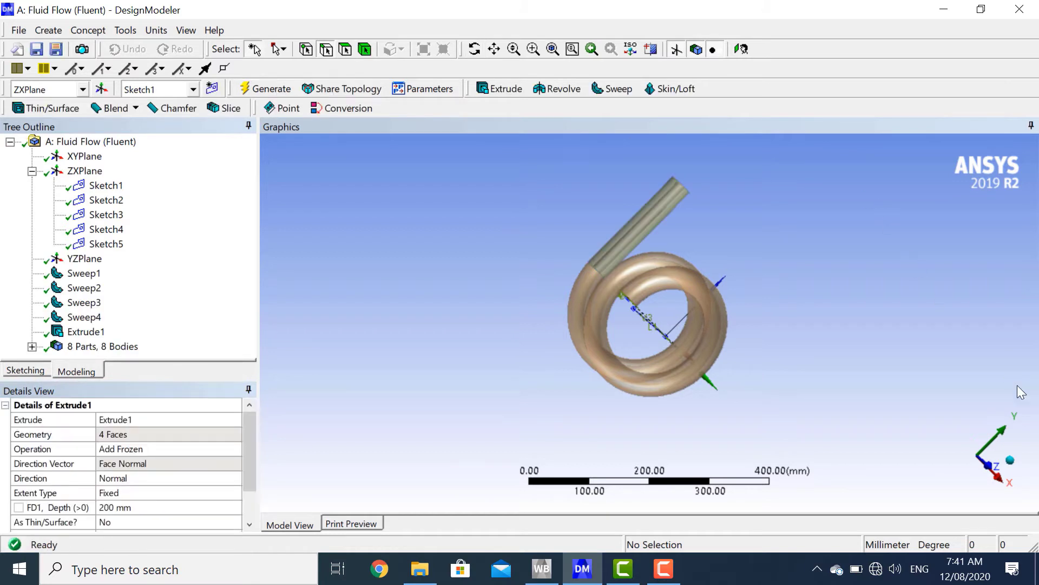
- Select all four concentric end faces of the pipe bodies at the coil end where the profile sketches lie
{"action": "left_click", "coordinate": [1010, 460]}
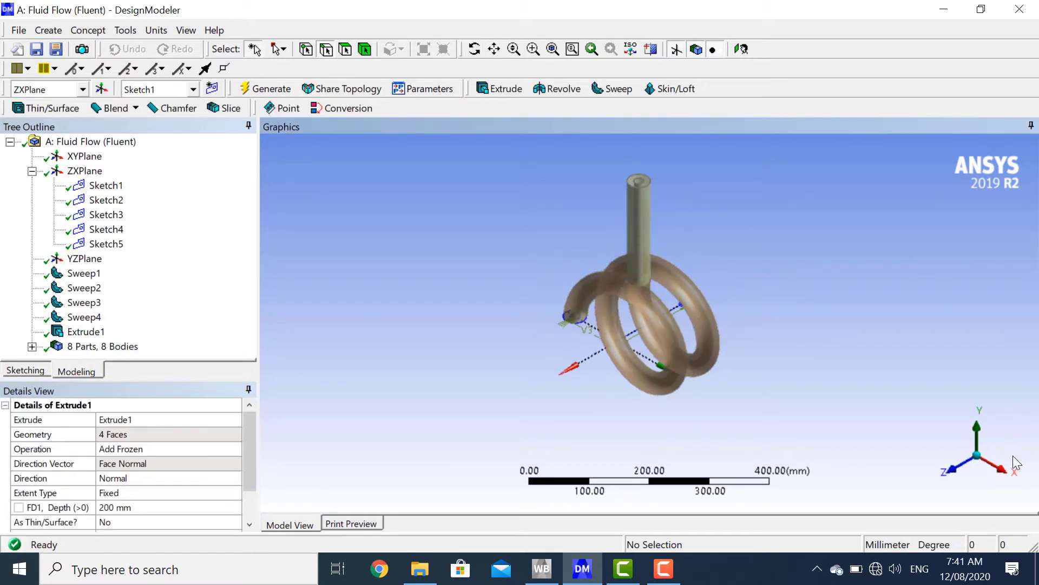
{"action": "left_click", "coordinate": [979, 475]}
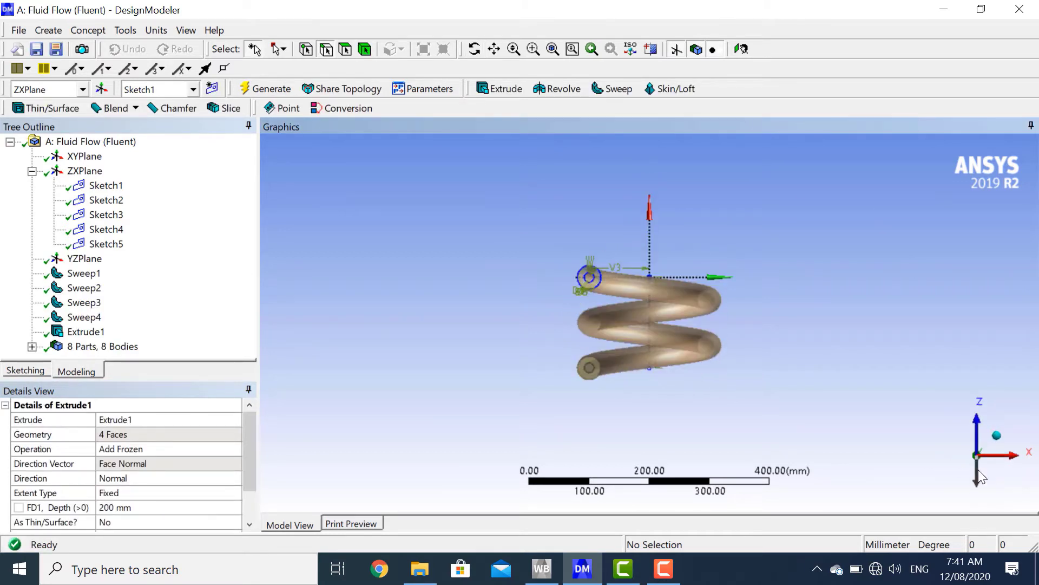
{"action": "scroll", "coordinate": [587, 290], "scroll_direction": "up", "scroll_amount": 5}
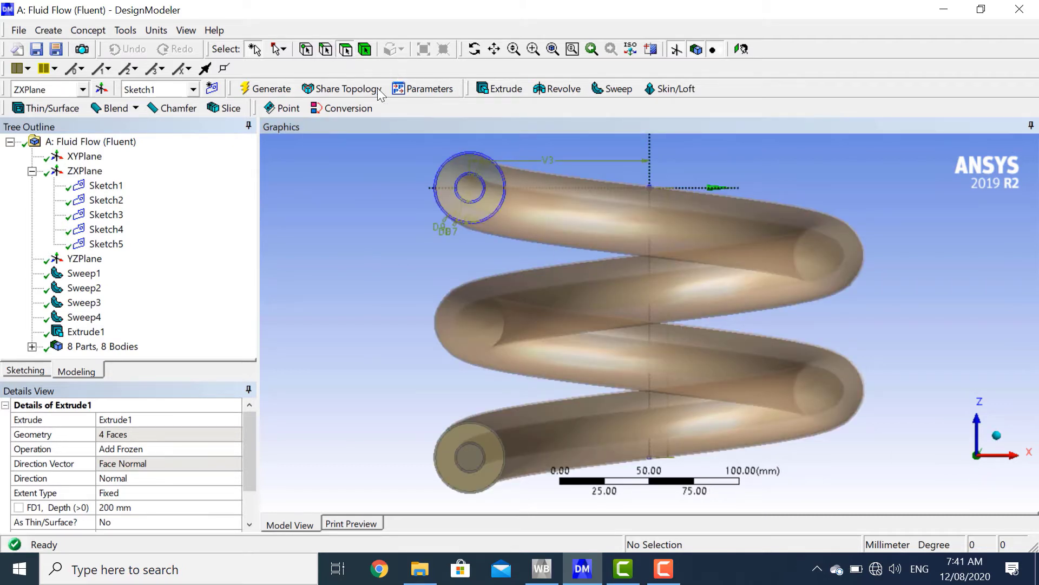
{"action": "left_click", "coordinate": [472, 159]}
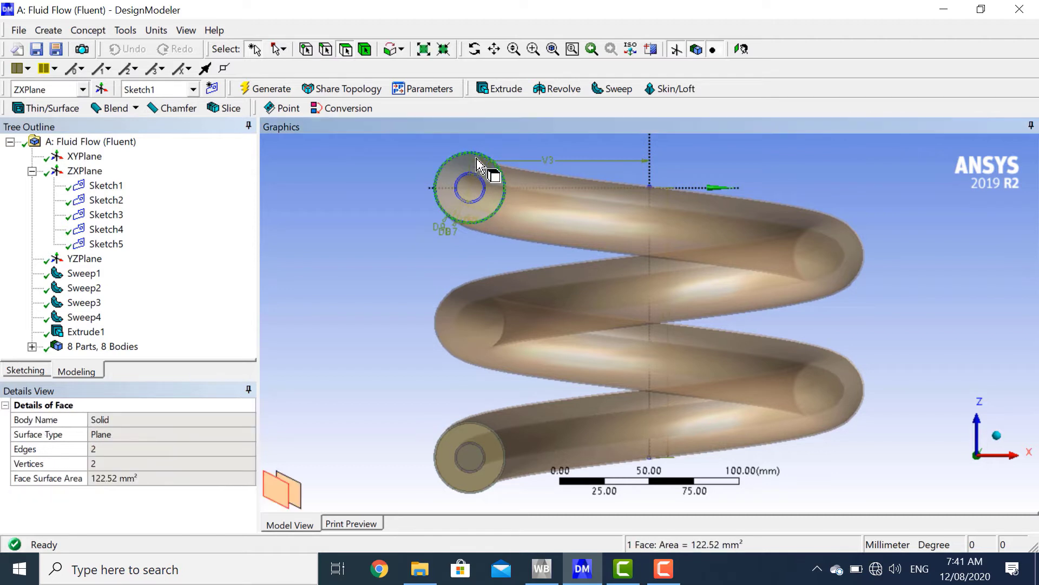
{"action": "left_click", "coordinate": [473, 173], "text": "ctrl"}
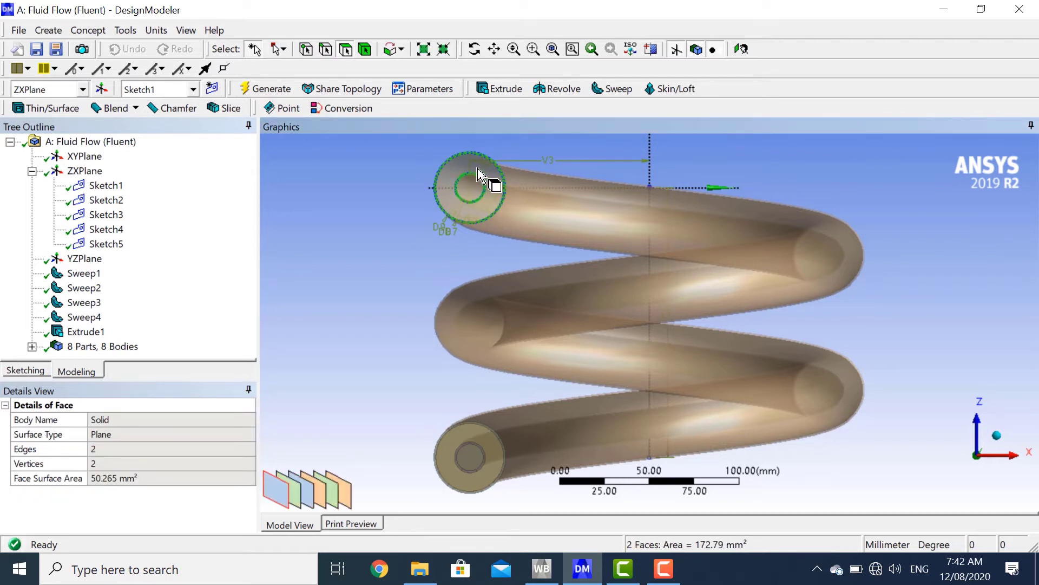
{"action": "left_click", "coordinate": [478, 167], "text": "ctrl"}
{"action": "left_click", "coordinate": [471, 182], "text": "ctrl"}
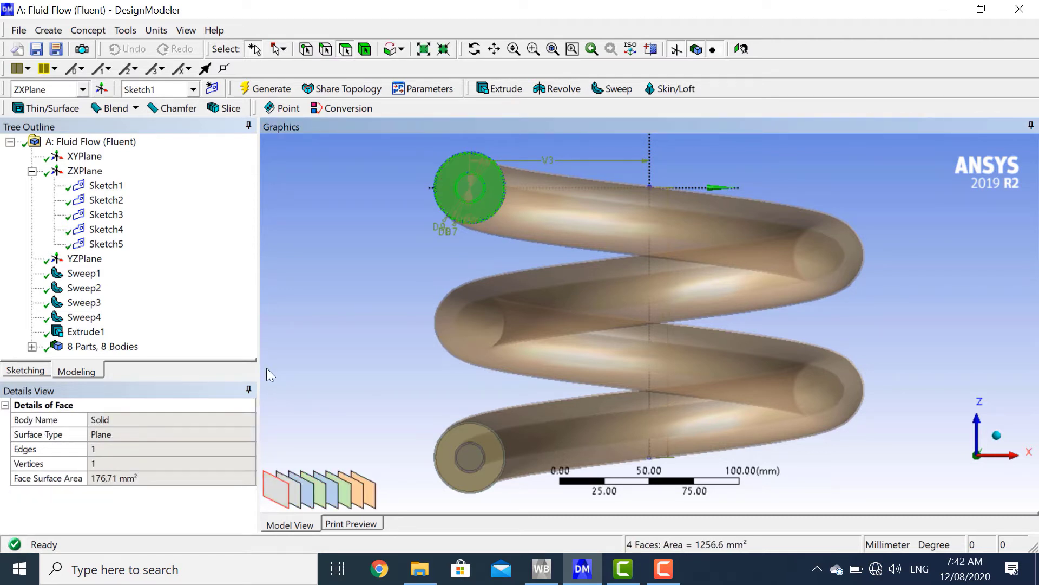
- Set up an extrusion of the four selected end faces, using the innermost face's normal as the direction vector
{"action": "left_click", "coordinate": [501, 88]}
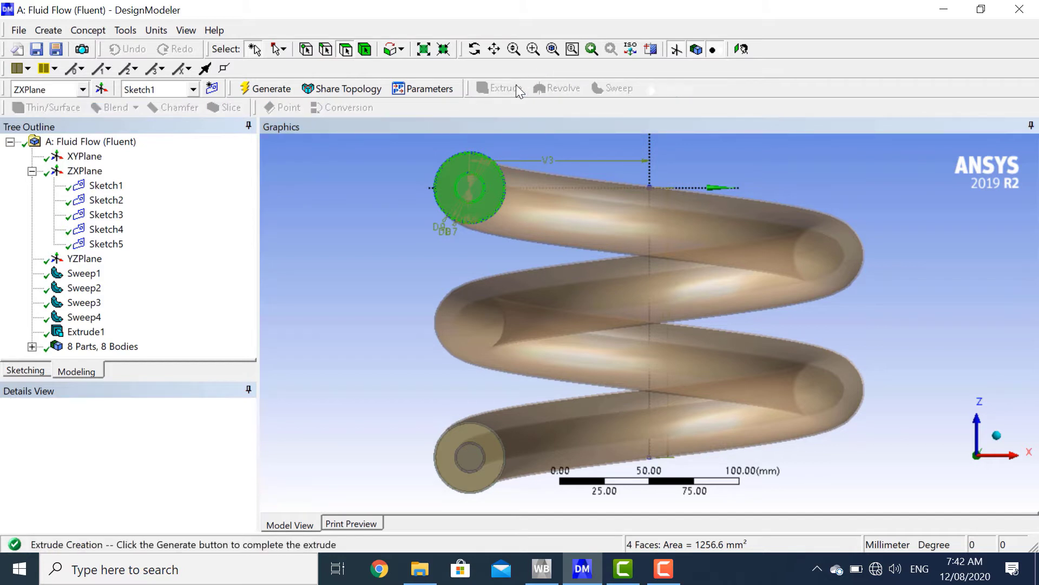
{"action": "left_click", "coordinate": [179, 433]}
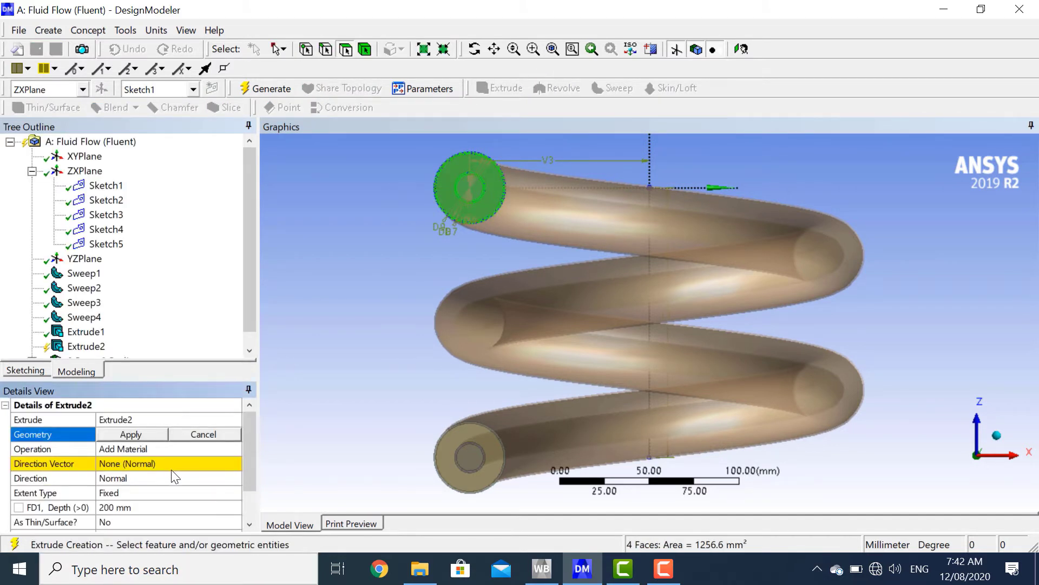
{"action": "left_click", "coordinate": [130, 434]}
{"action": "left_click", "coordinate": [90, 465]}
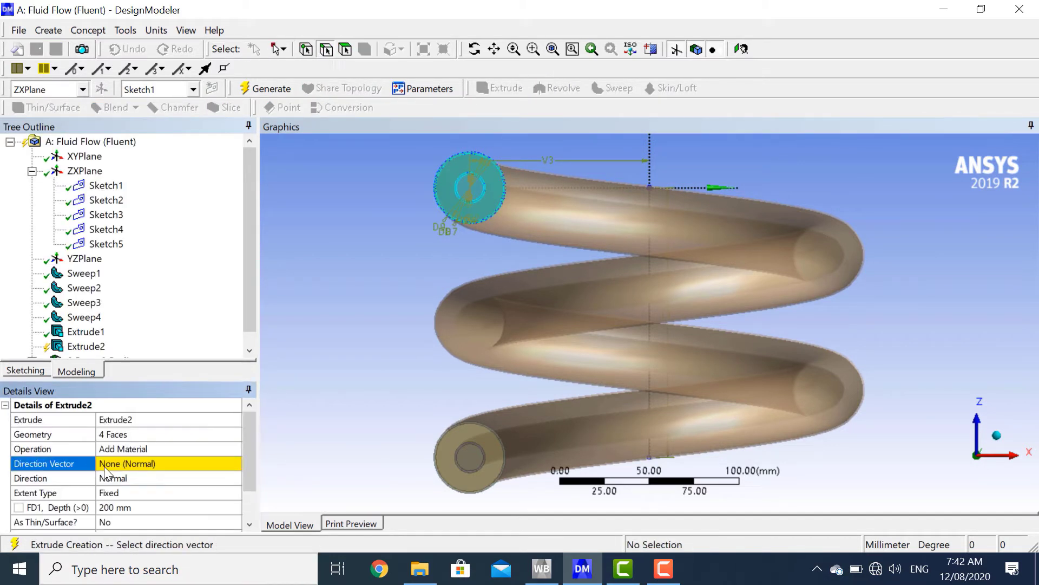
{"action": "left_click", "coordinate": [346, 49]}
{"action": "left_click", "coordinate": [475, 190]}
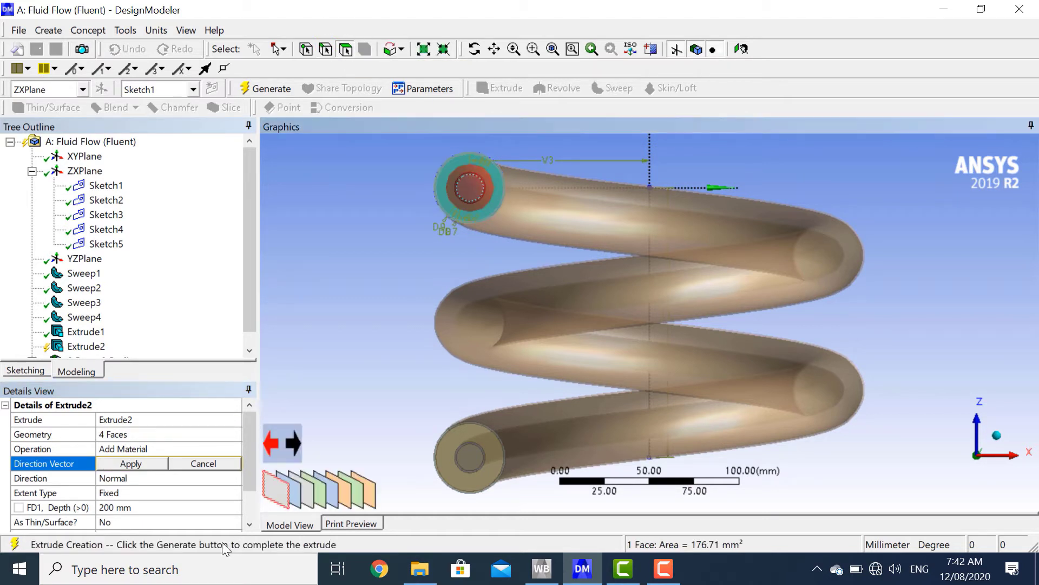
{"action": "left_click", "coordinate": [153, 464]}
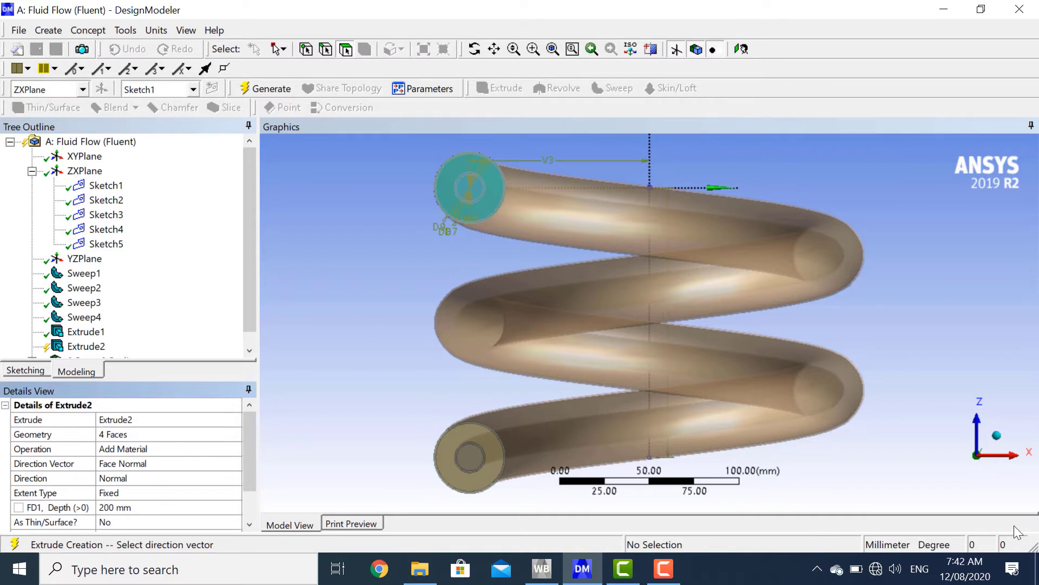
- Generate the 200 mm straight pipe extension from the second coil end
{"action": "left_click", "coordinate": [995, 421]}
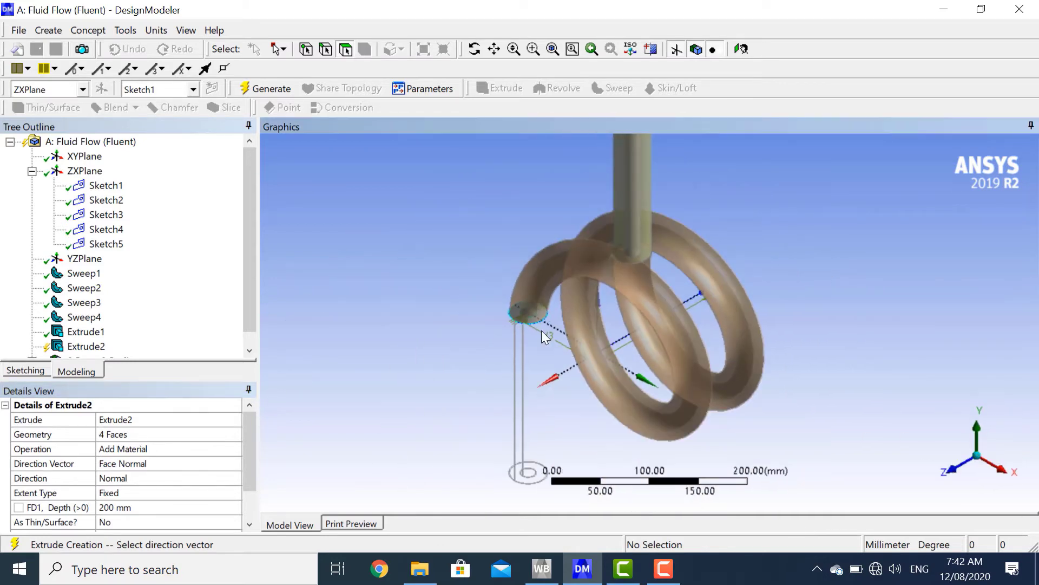
{"action": "left_click", "coordinate": [273, 93]}
{"action": "scroll", "coordinate": [595, 249], "scroll_direction": "down", "scroll_amount": 2}
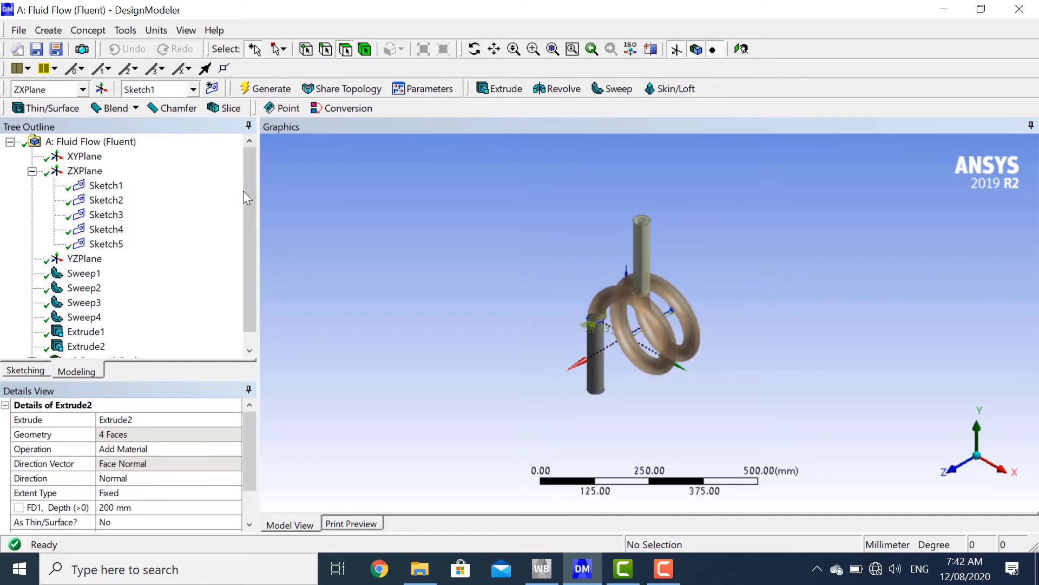
- Change the second extrusion's operation to Add Frozen and regenerate the model
{"action": "left_click_drag", "start_coordinate": [242, 190], "coordinate": [242, 267]}
{"action": "left_click", "coordinate": [32, 346]}
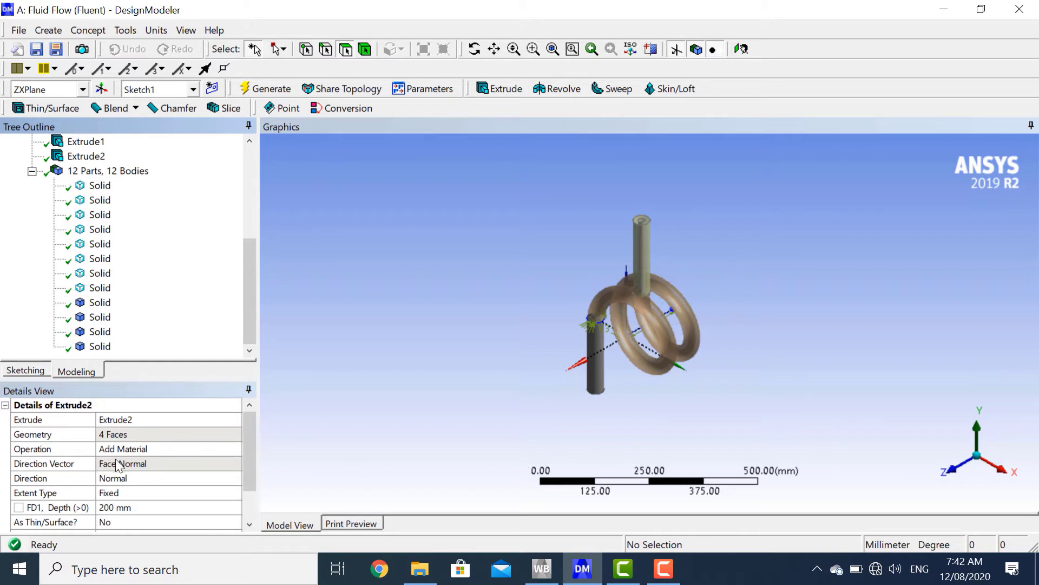
{"action": "left_click", "coordinate": [238, 447]}
{"action": "left_click", "coordinate": [234, 449]}
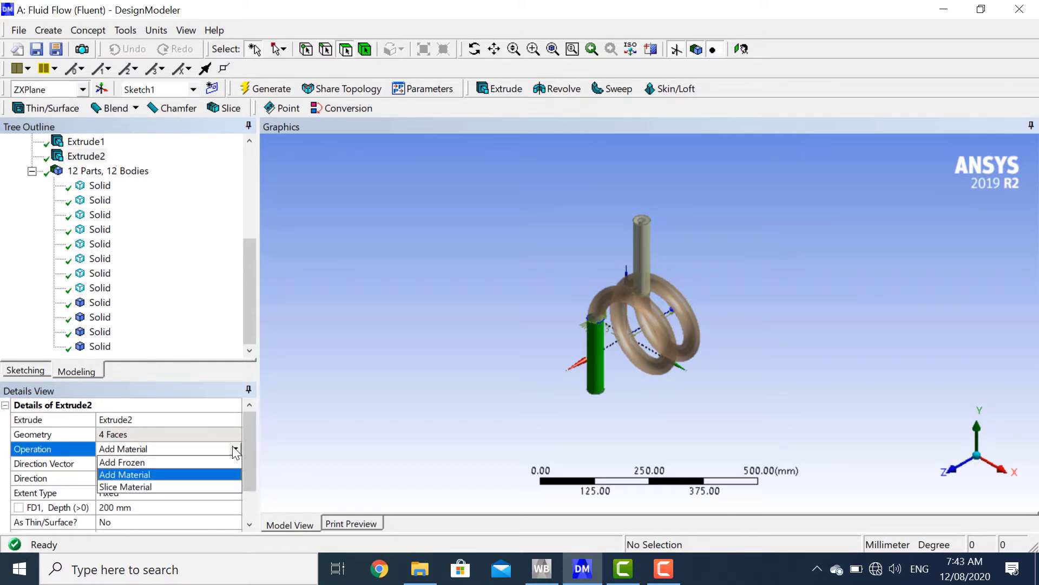
{"action": "left_click", "coordinate": [200, 462]}
{"action": "left_click", "coordinate": [264, 90]}
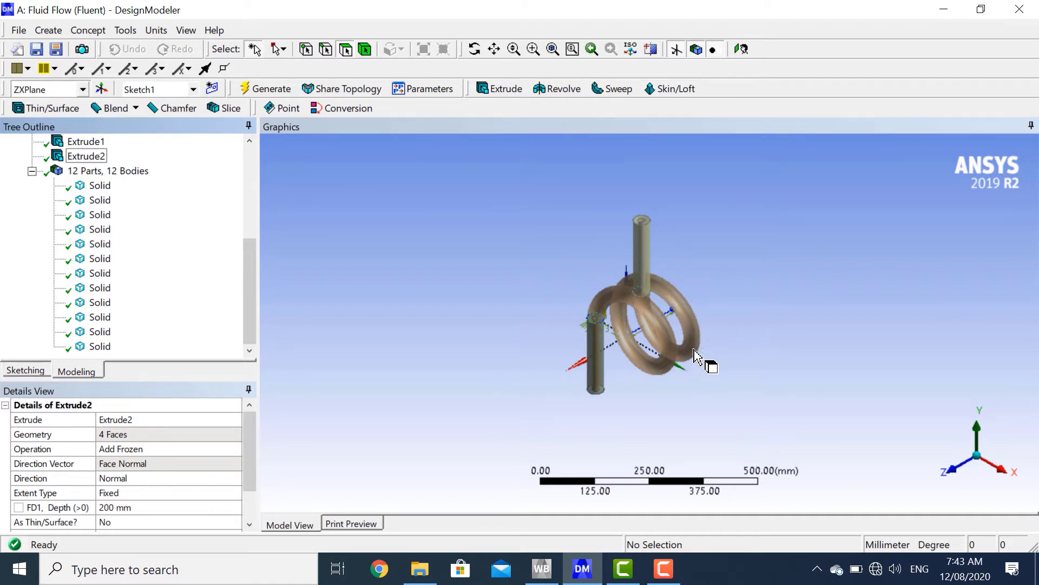
- Unite the outermost coil body with its two straight extensions using a Boolean operation
{"action": "left_click", "coordinate": [951, 470]}
{"action": "scroll", "coordinate": [562, 258], "scroll_direction": "up", "scroll_amount": 3}
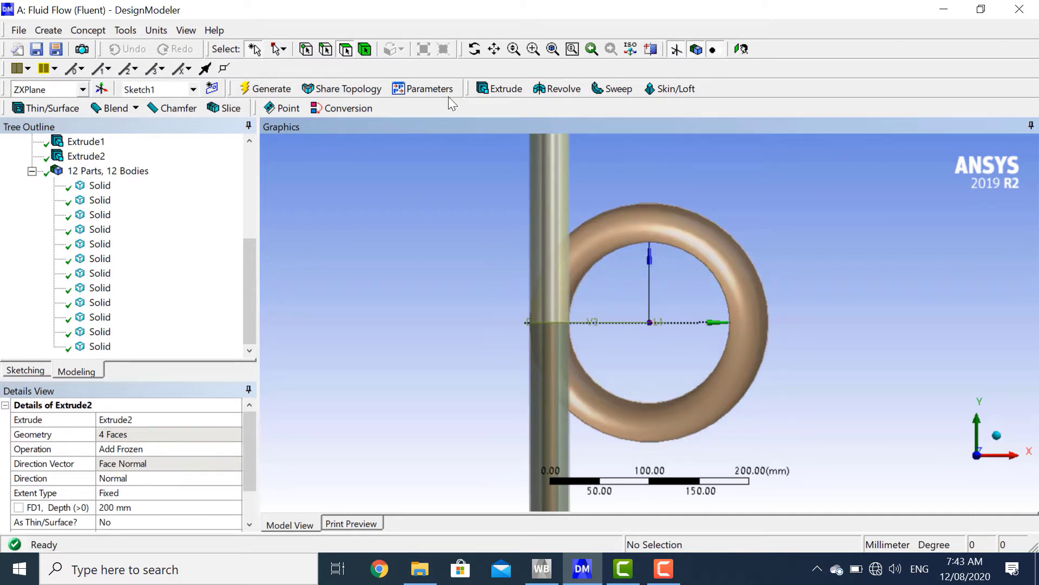
{"action": "left_click", "coordinate": [365, 50]}
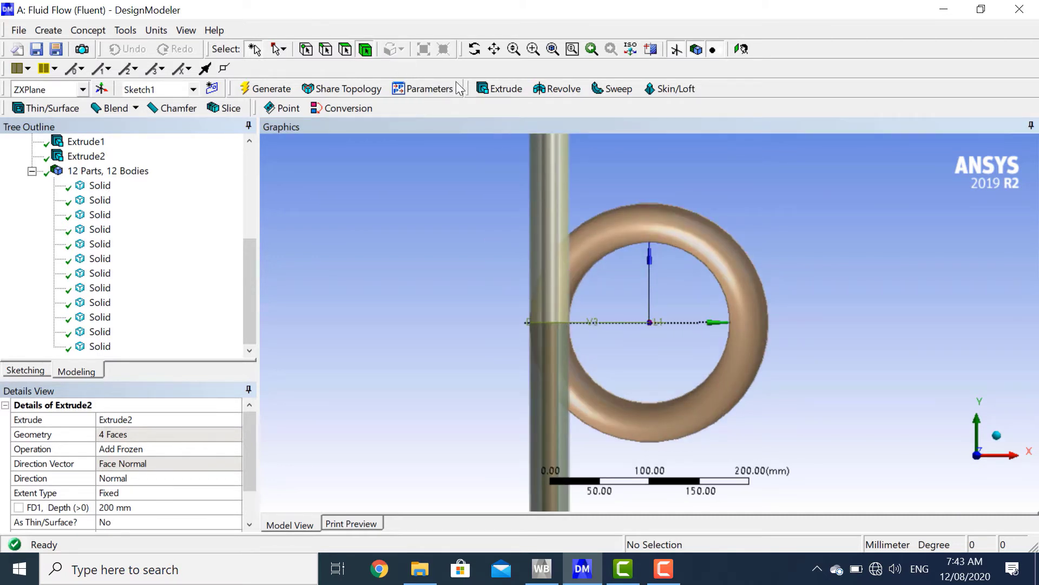
{"action": "left_click", "coordinate": [560, 200]}
{"action": "left_click", "coordinate": [564, 383], "text": "ctrl"}
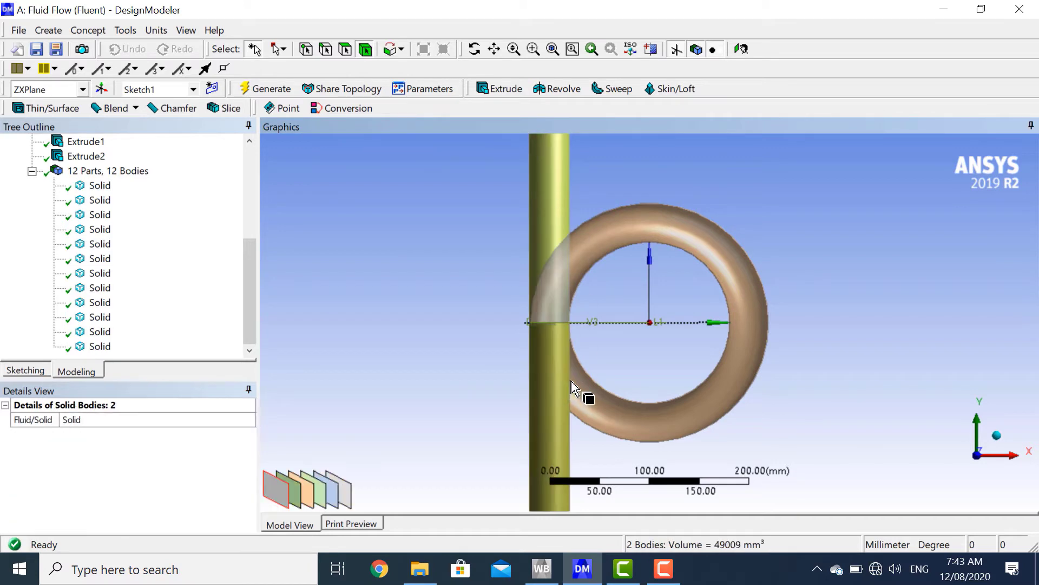
{"action": "left_click", "coordinate": [623, 421], "text": "ctrl"}
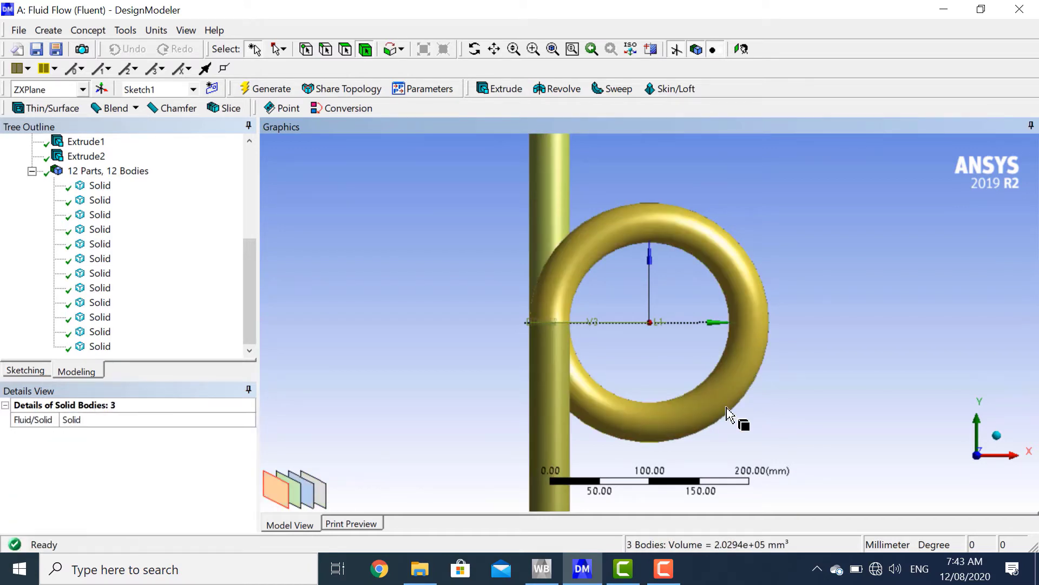
{"action": "left_click", "coordinate": [82, 32]}
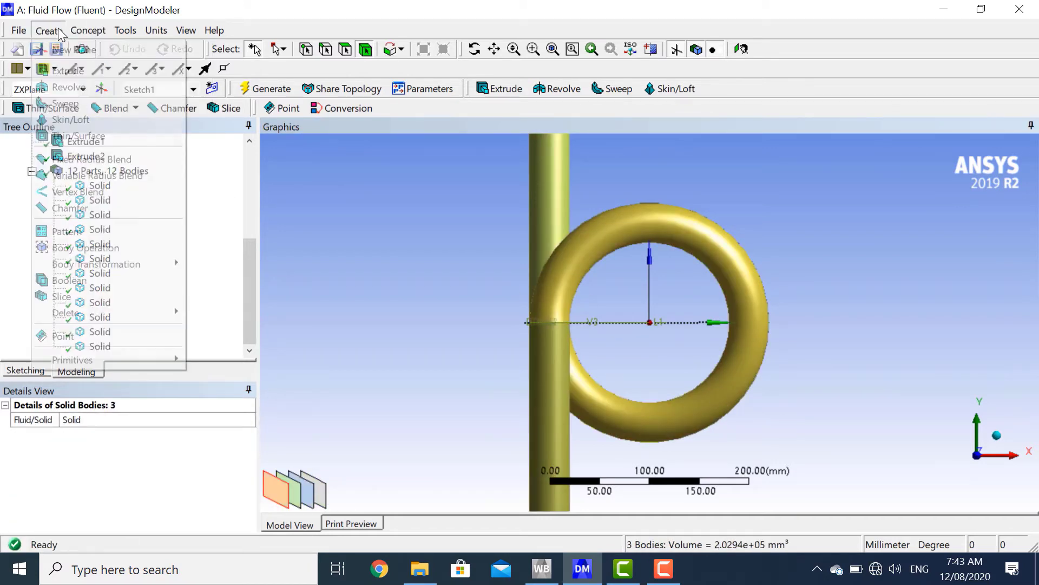
{"action": "left_click", "coordinate": [58, 29]}
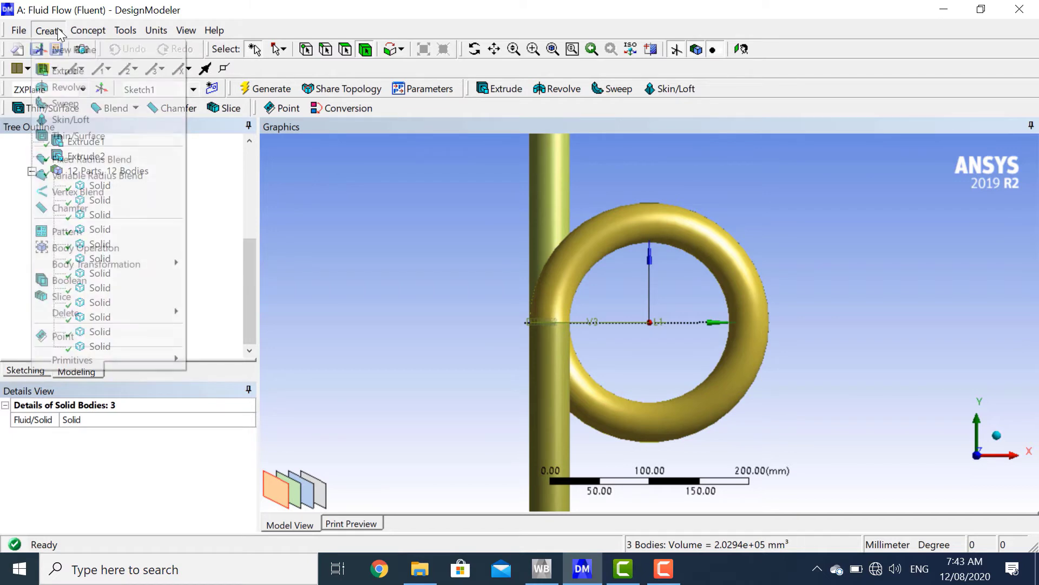
{"action": "left_click", "coordinate": [59, 281]}
{"action": "left_click", "coordinate": [106, 449]}
{"action": "left_click", "coordinate": [109, 449]}
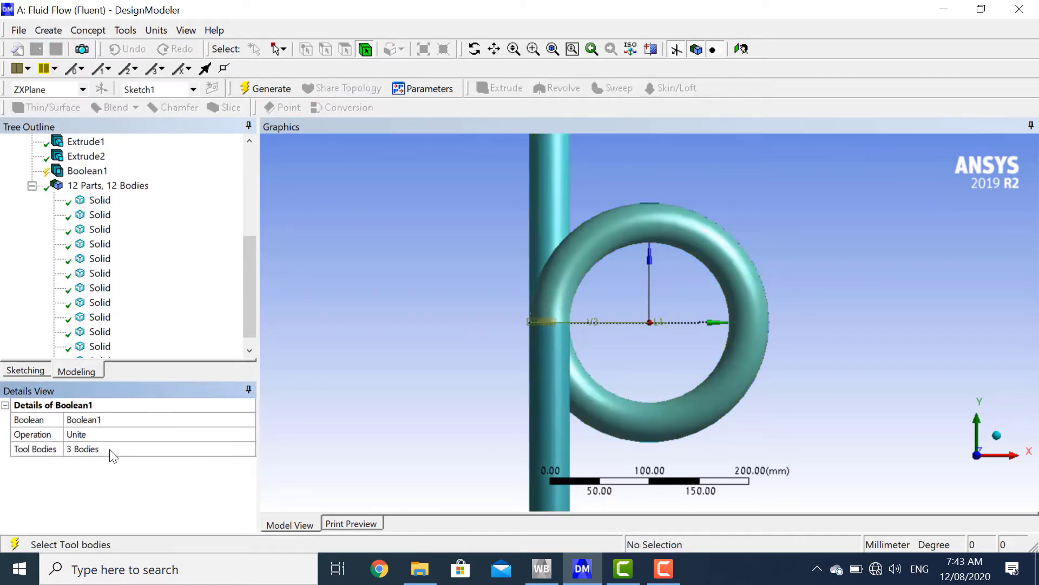
{"action": "left_click", "coordinate": [263, 90]}
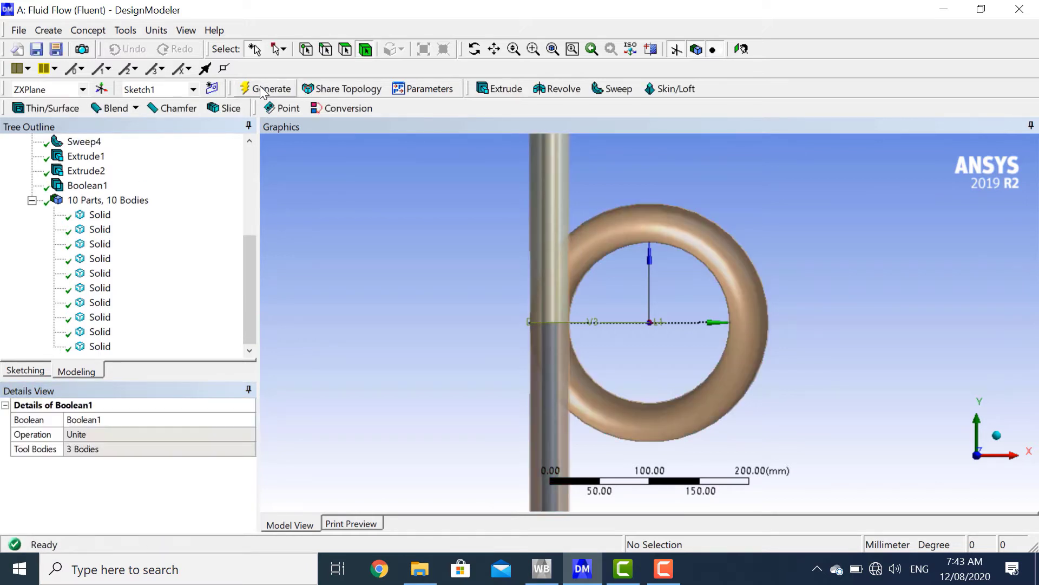
- Hide the united outermost pipe body
{"action": "left_click", "coordinate": [548, 205]}
{"action": "right_click", "coordinate": [550, 203]}
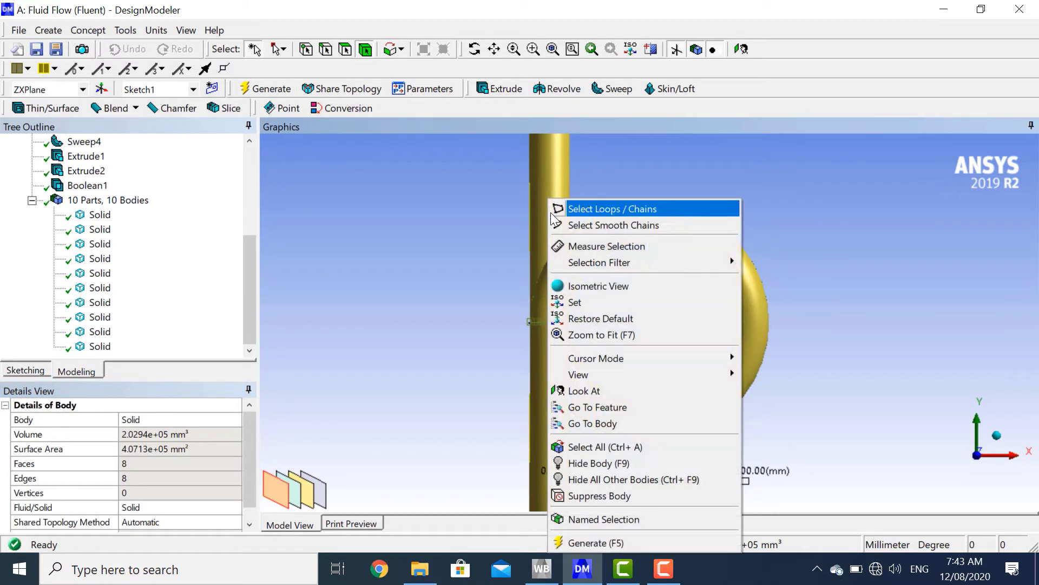
{"action": "left_click", "coordinate": [623, 463]}
- Unite the second-layer coil body with its two straight extensions using a Boolean operation
{"action": "left_click", "coordinate": [559, 372]}
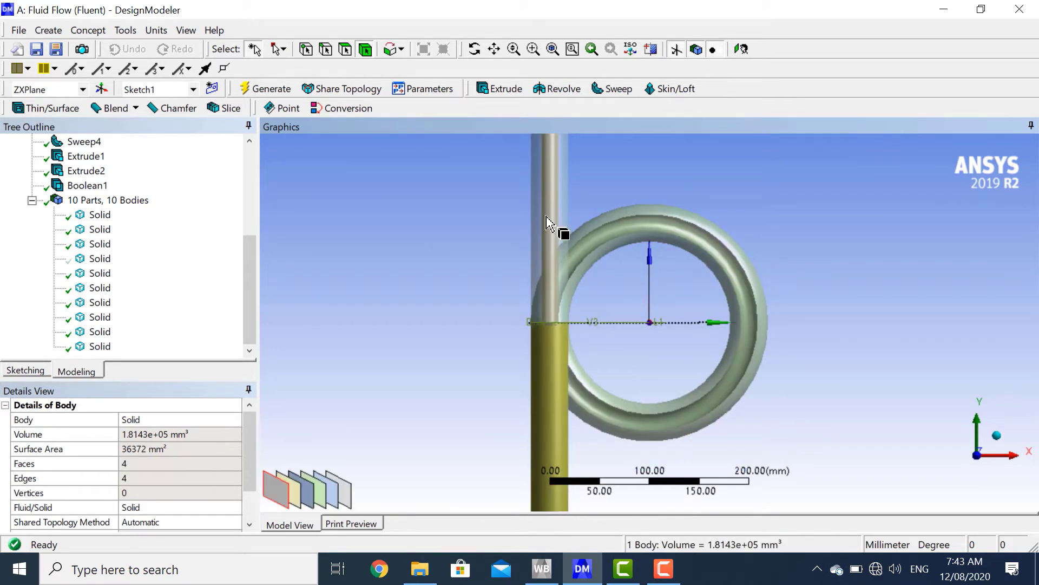
{"action": "left_click", "coordinate": [554, 202], "text": "ctrl"}
{"action": "left_click", "coordinate": [688, 226], "text": "ctrl"}
{"action": "right_click", "coordinate": [685, 220]}
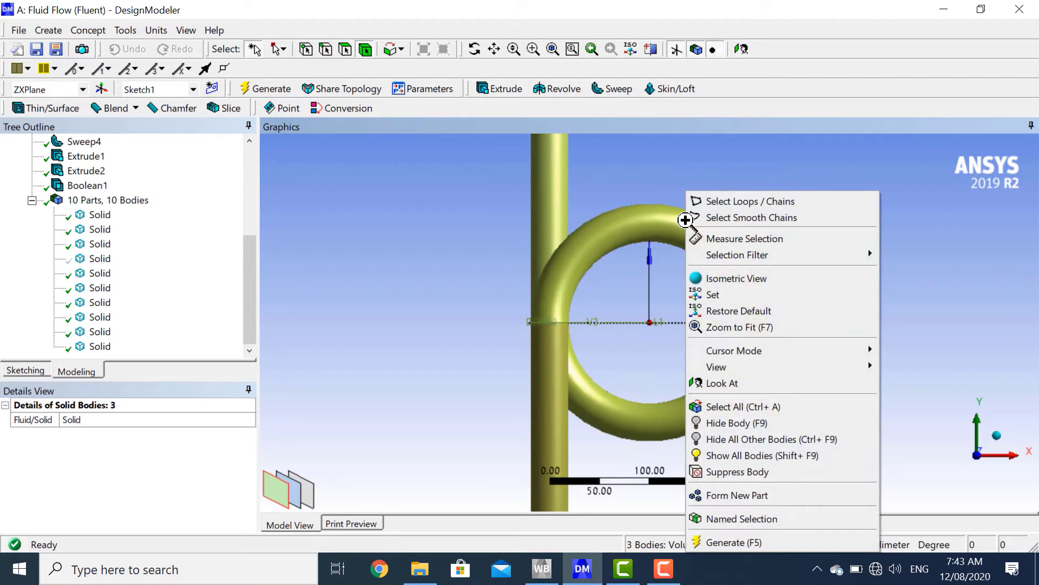
{"action": "left_click", "coordinate": [379, 2]}
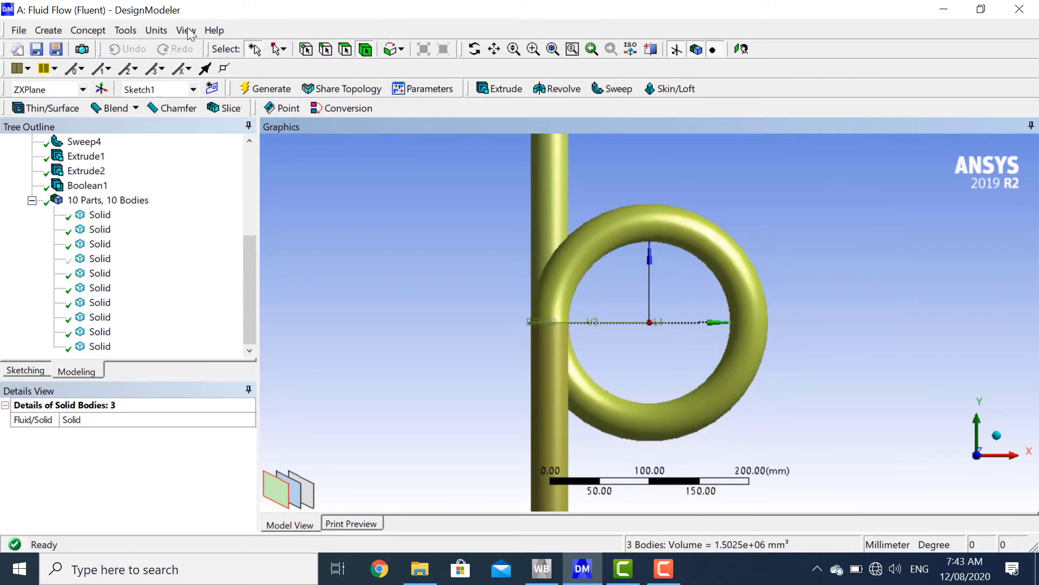
{"action": "left_click", "coordinate": [39, 31]}
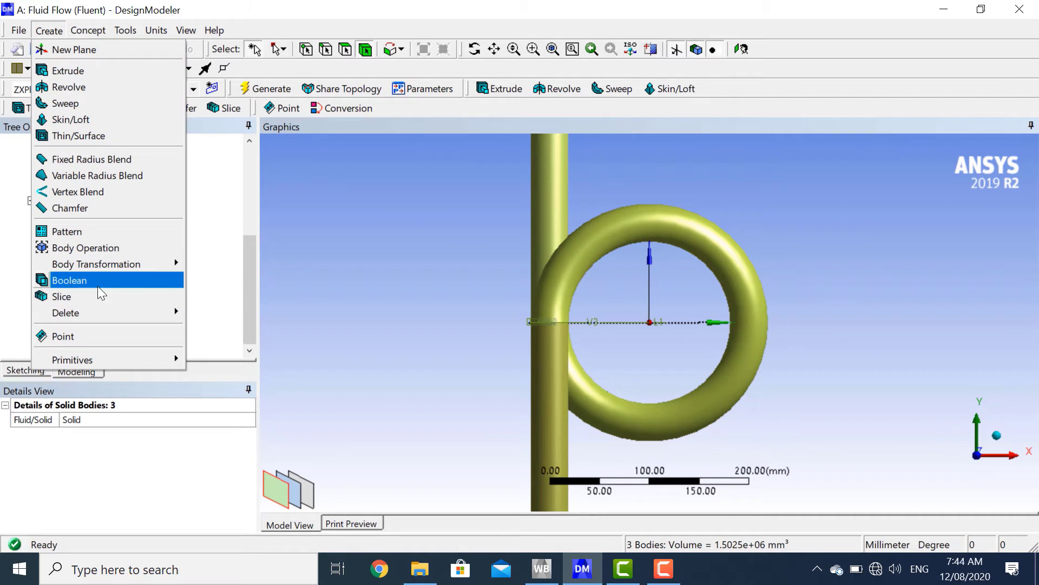
{"action": "left_click", "coordinate": [97, 287]}
{"action": "left_click", "coordinate": [128, 449]}
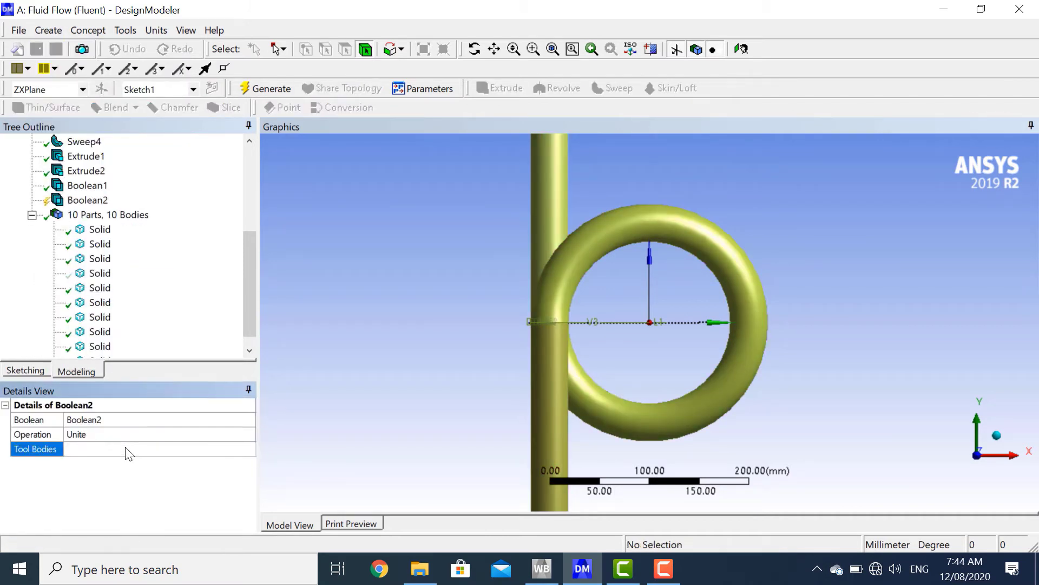
{"action": "left_click", "coordinate": [270, 90]}
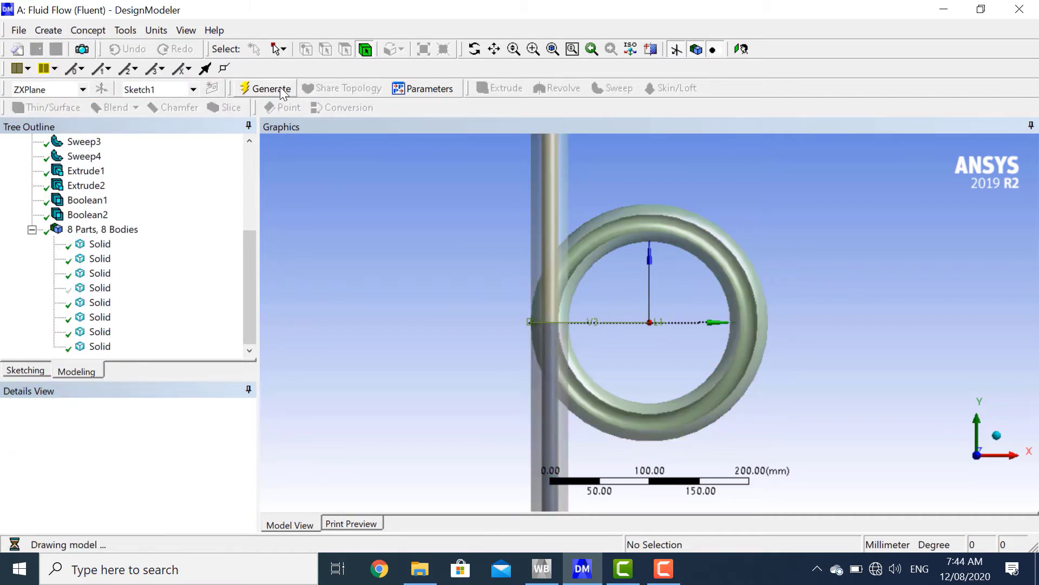
- Hide the united second-layer body
{"action": "left_click", "coordinate": [555, 186]}
{"action": "right_click", "coordinate": [554, 187]}
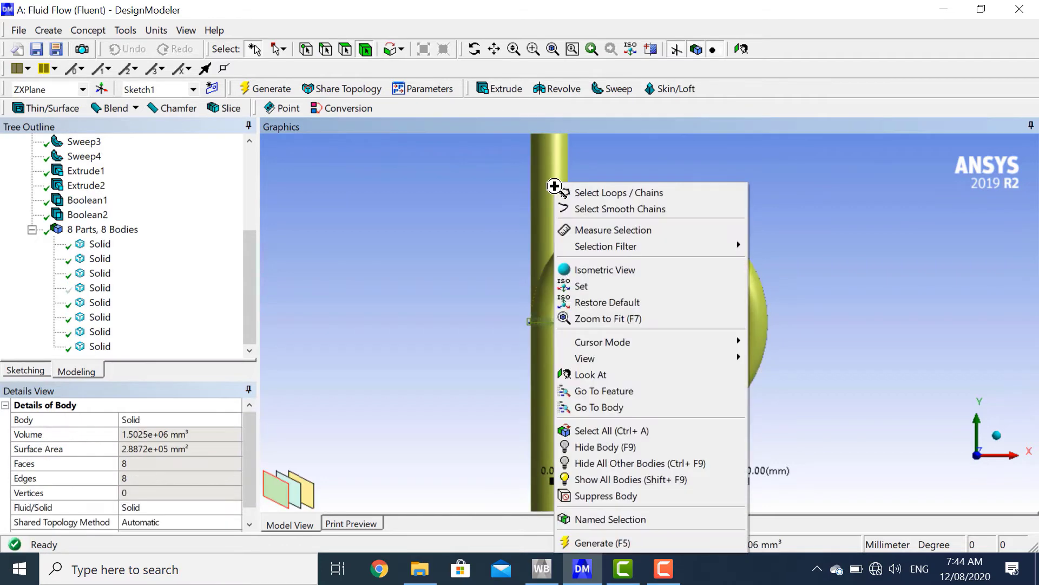
{"action": "left_click", "coordinate": [599, 447]}
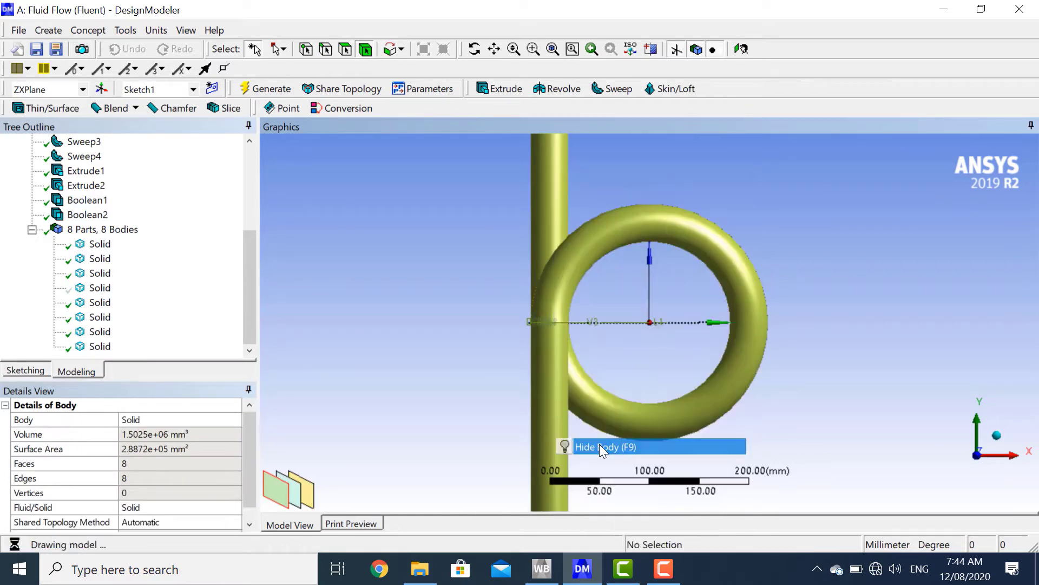
- Unite the third-layer coil body with its two straight extensions using a Boolean operation
{"action": "left_click", "coordinate": [550, 214]}
{"action": "left_click", "coordinate": [544, 366], "text": "ctrl"}
{"action": "left_click", "coordinate": [551, 390], "text": "ctrl"}
{"action": "left_click", "coordinate": [551, 391], "text": "ctrl"}
{"action": "left_click", "coordinate": [586, 403], "text": "ctrl"}
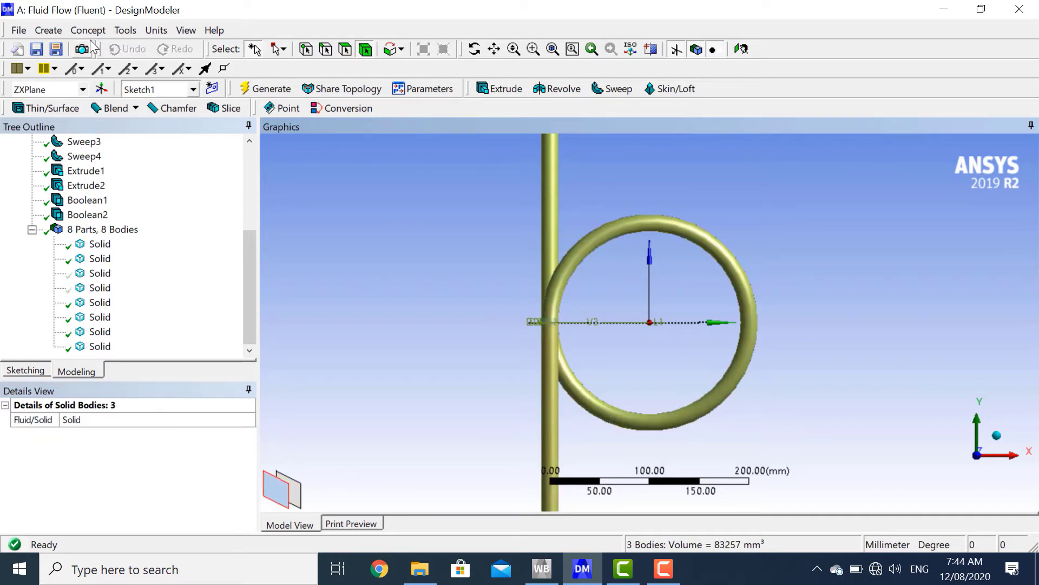
{"action": "left_click", "coordinate": [48, 30]}
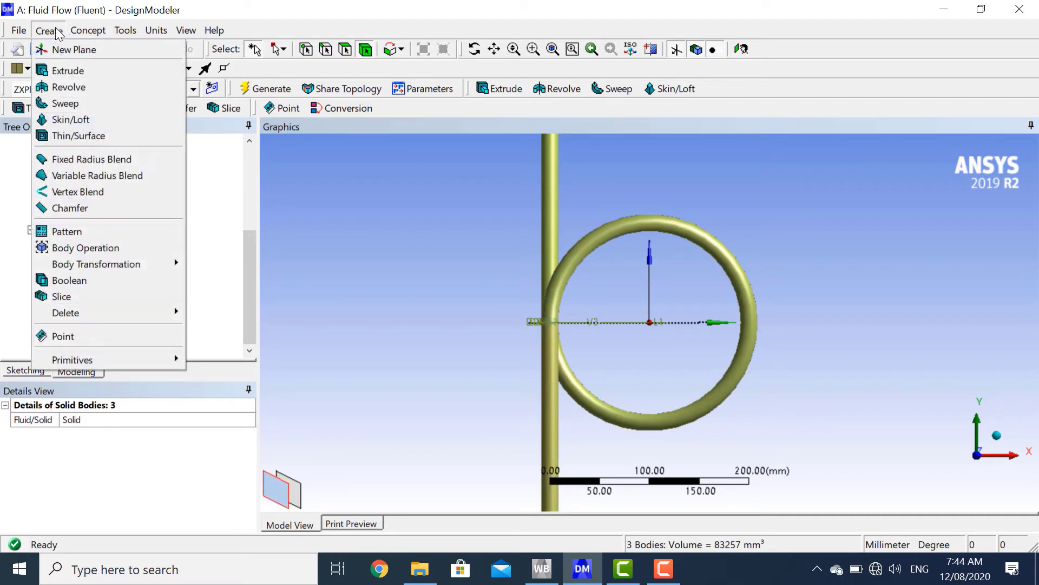
{"action": "left_click", "coordinate": [69, 278]}
{"action": "left_click", "coordinate": [108, 449]}
{"action": "left_click", "coordinate": [108, 448]}
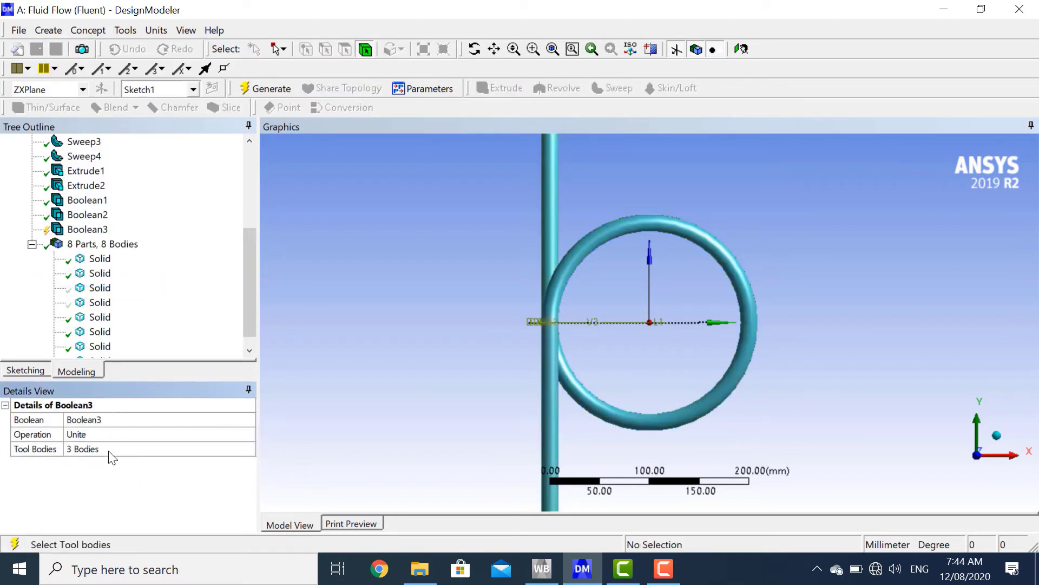
{"action": "left_click", "coordinate": [245, 92]}
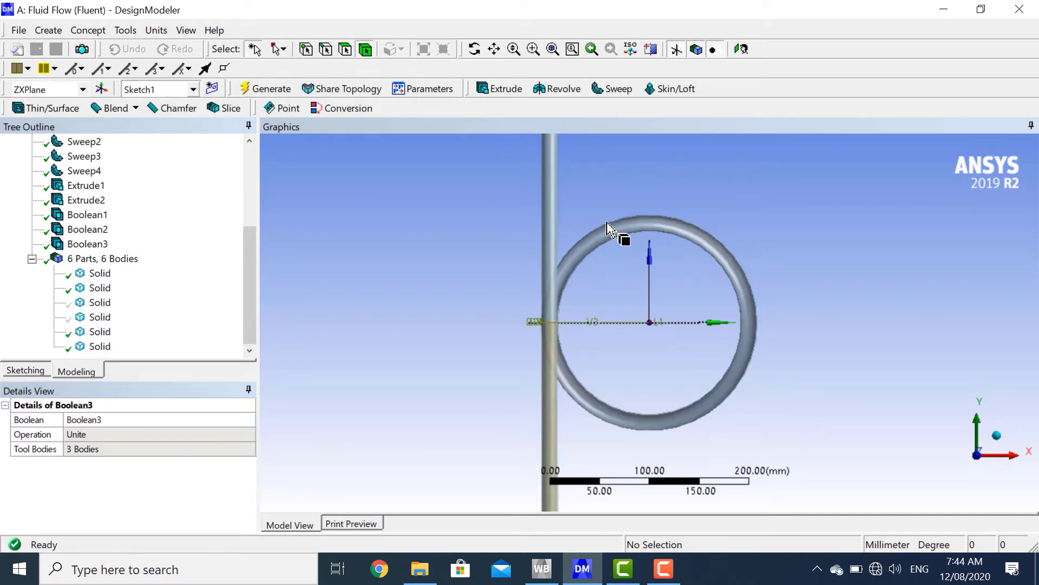
- Hide the united third-layer body
{"action": "left_click", "coordinate": [559, 222]}
{"action": "right_click", "coordinate": [557, 223]}
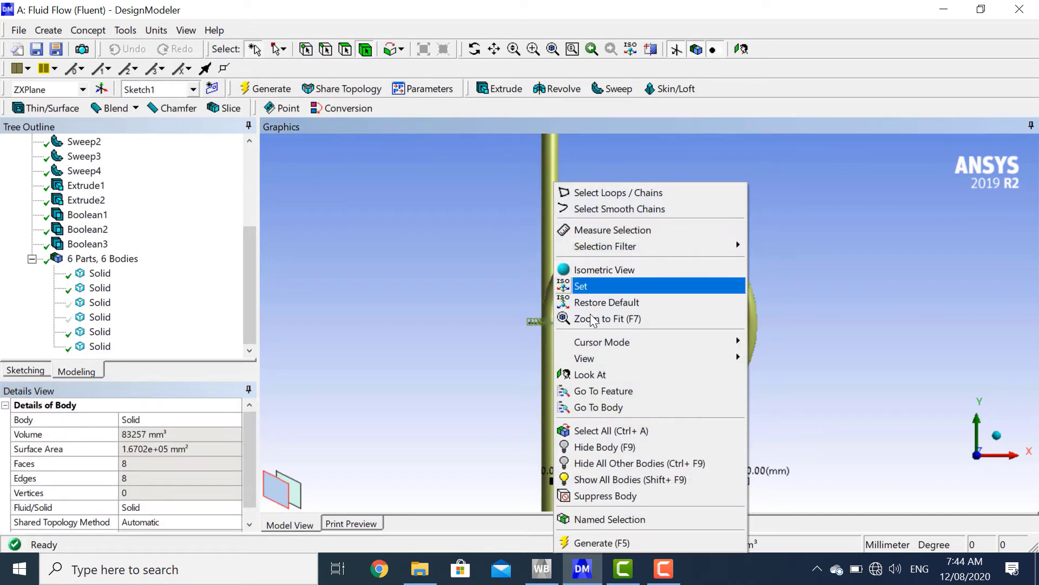
{"action": "left_click", "coordinate": [599, 446]}
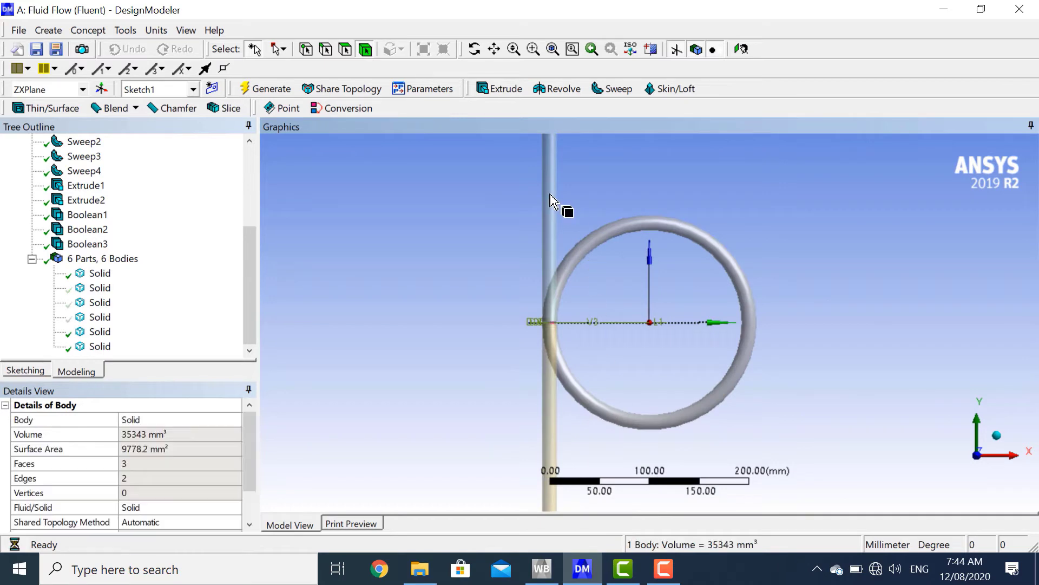
- Unite the innermost coil body with its two straight extensions using a Boolean operation
{"action": "left_click", "coordinate": [574, 268], "text": "ctrl"}
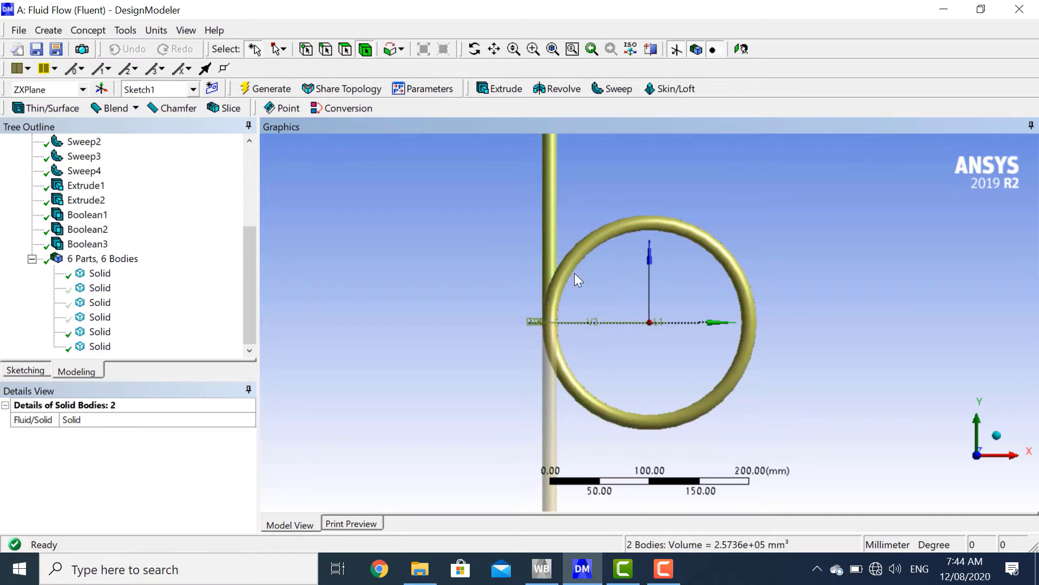
{"action": "left_click", "coordinate": [555, 402], "text": "ctrl"}
{"action": "left_click", "coordinate": [61, 32]}
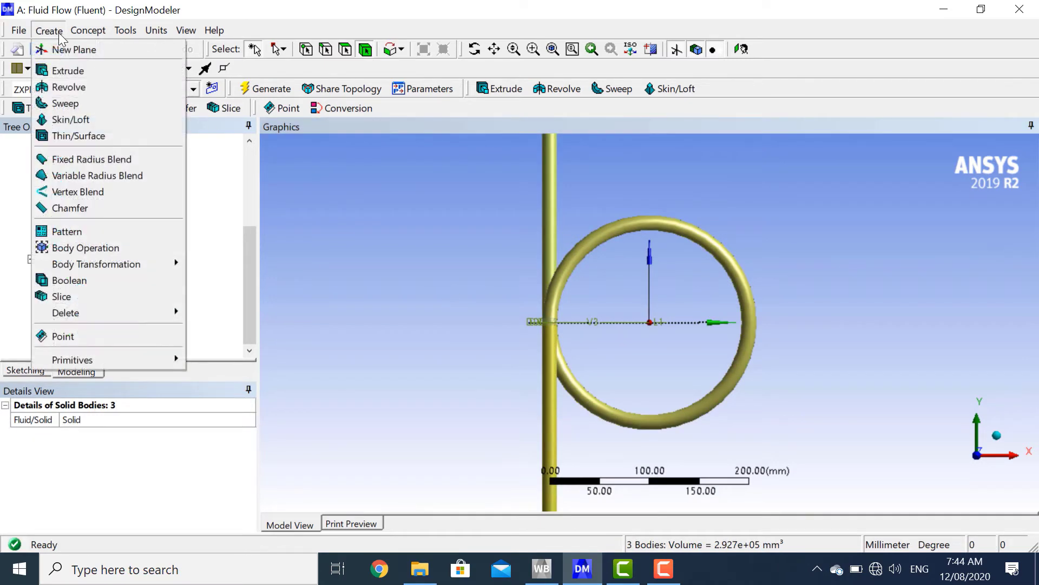
{"action": "left_click", "coordinate": [90, 281]}
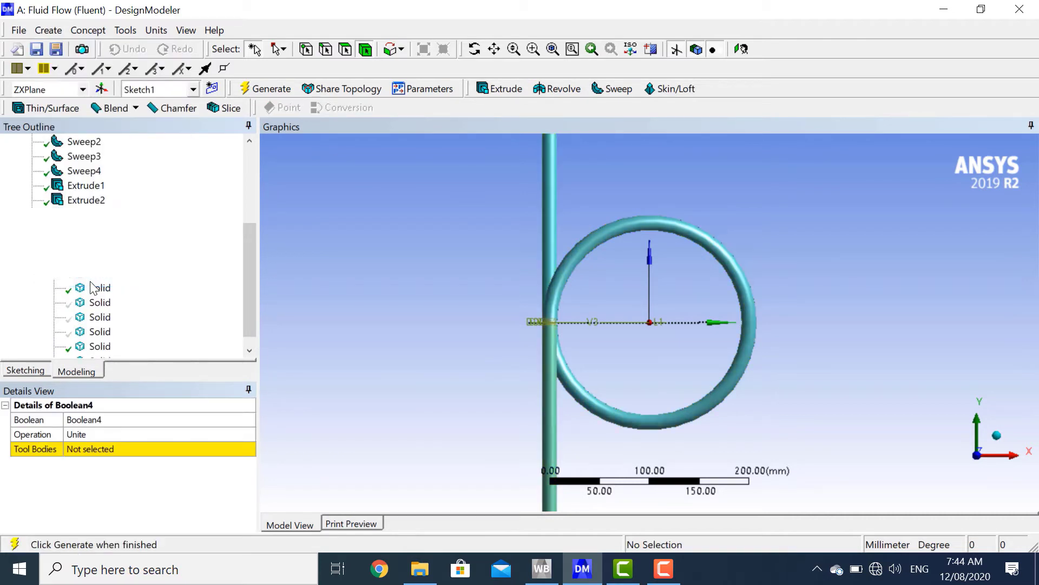
{"action": "left_click", "coordinate": [108, 449]}
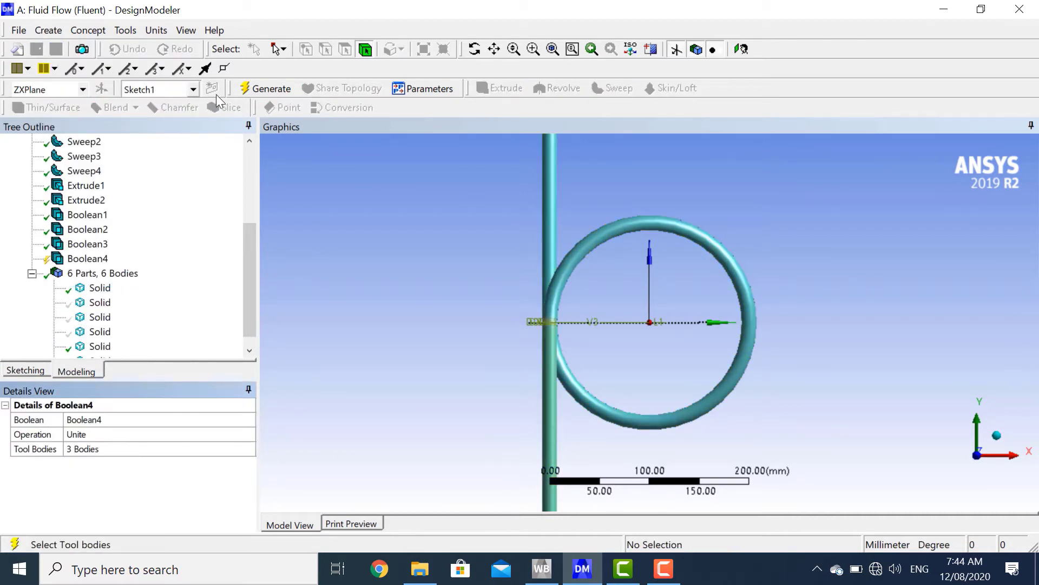
{"action": "left_click", "coordinate": [263, 91]}
- Show the three hidden united layer bodies again
{"action": "left_click", "coordinate": [98, 304]}
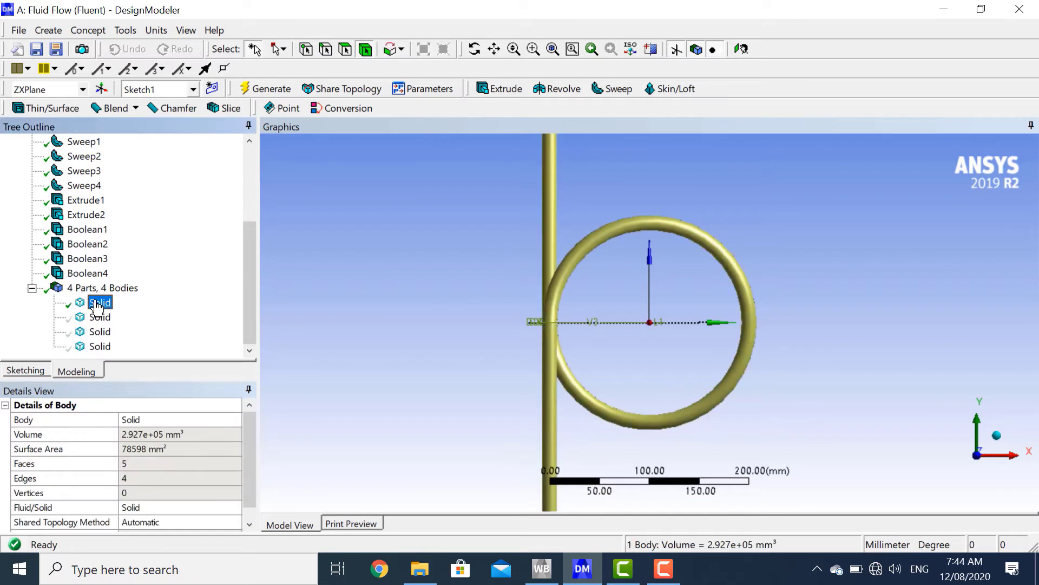
{"action": "left_click", "coordinate": [97, 316]}
{"action": "left_click", "coordinate": [101, 347], "text": "shift"}
{"action": "right_click", "coordinate": [102, 349]}
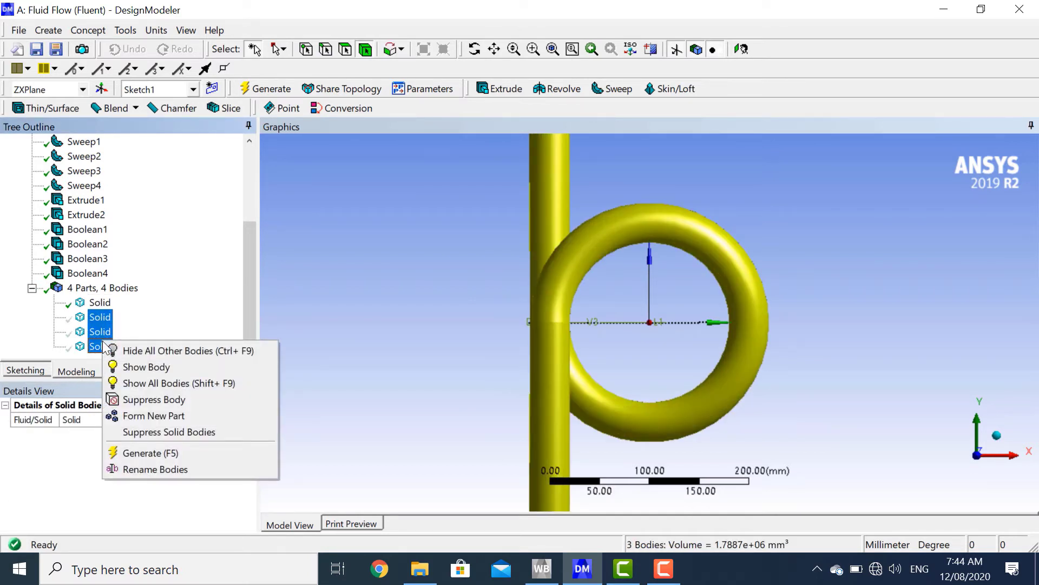
{"action": "left_click", "coordinate": [171, 366]}
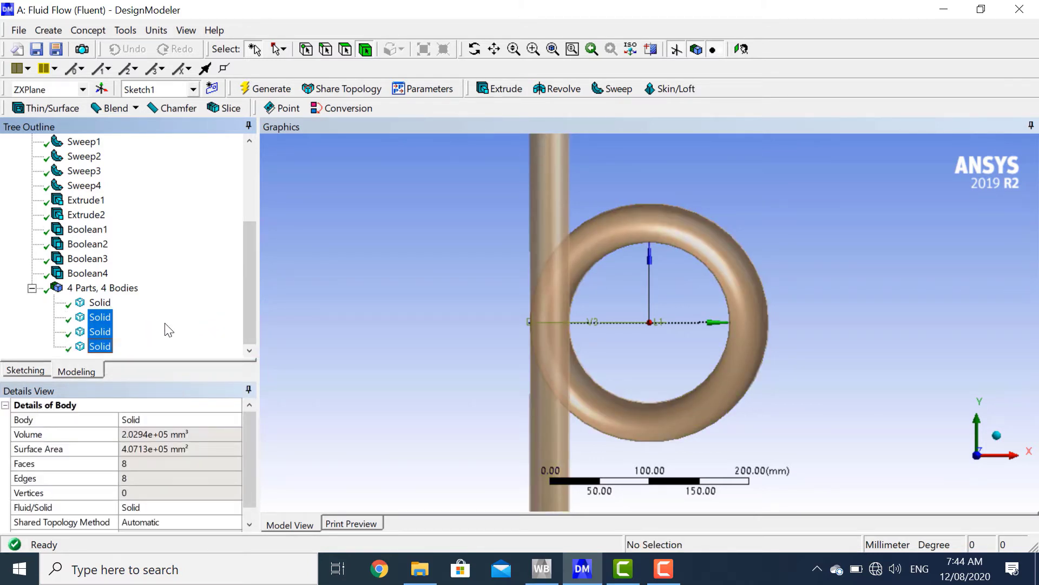
{"action": "left_click", "coordinate": [406, 358]}
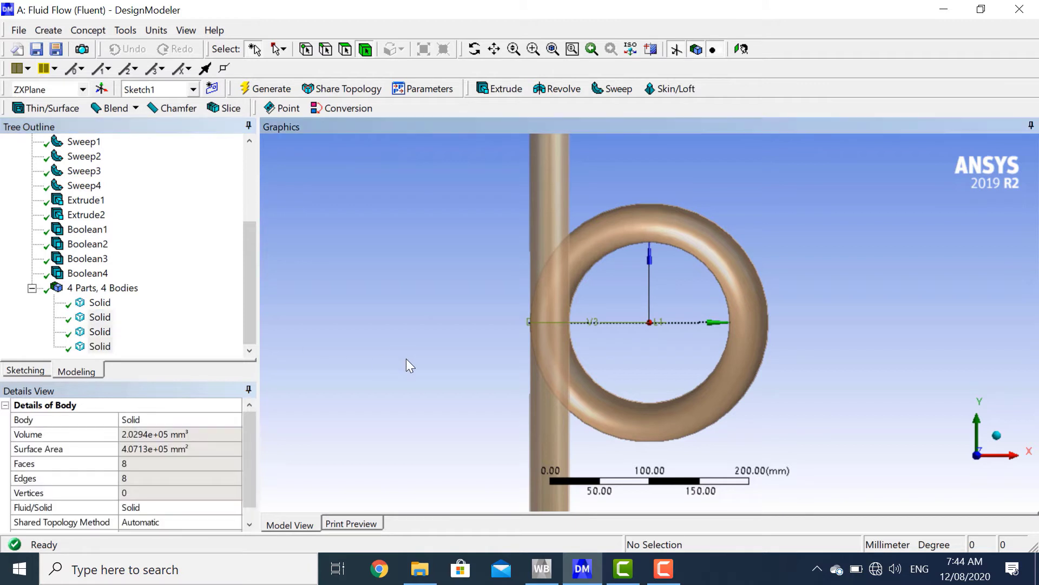
- Form a new part from all four solid bodies
{"action": "left_click", "coordinate": [99, 303]}
{"action": "left_click", "coordinate": [100, 346], "text": "shift"}
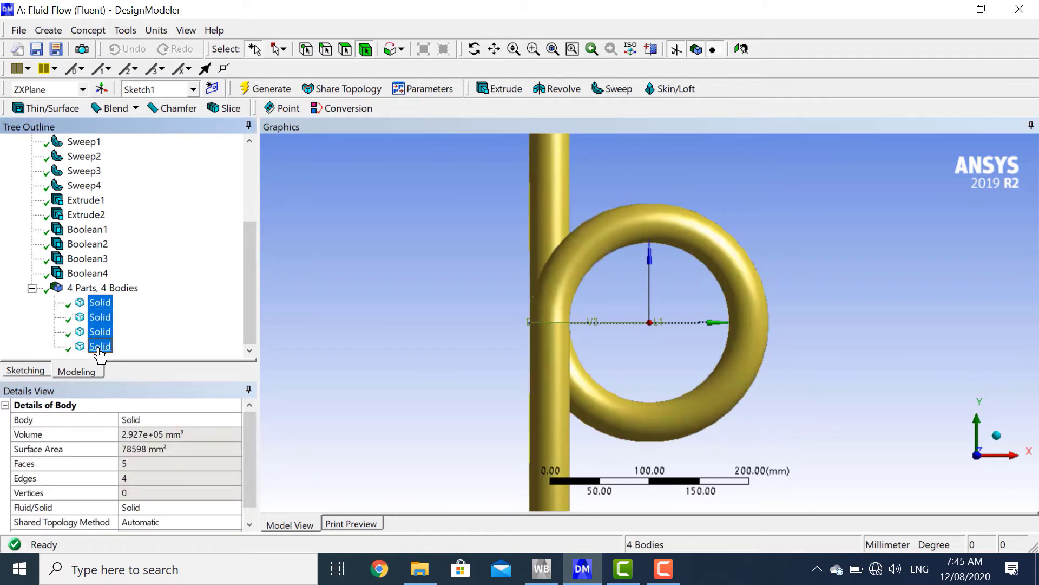
{"action": "right_click", "coordinate": [96, 334]}
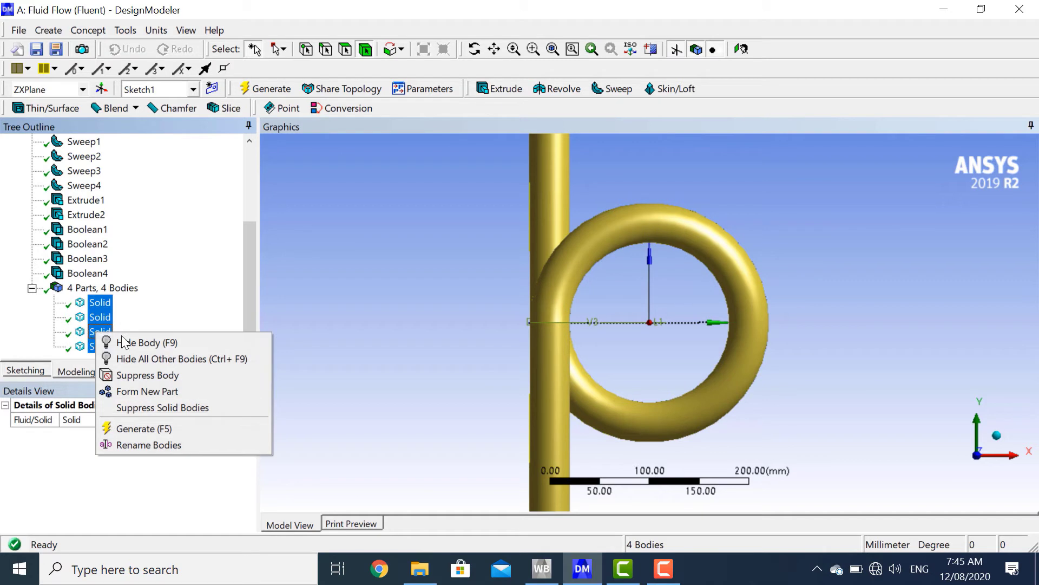
{"action": "left_click", "coordinate": [158, 391]}
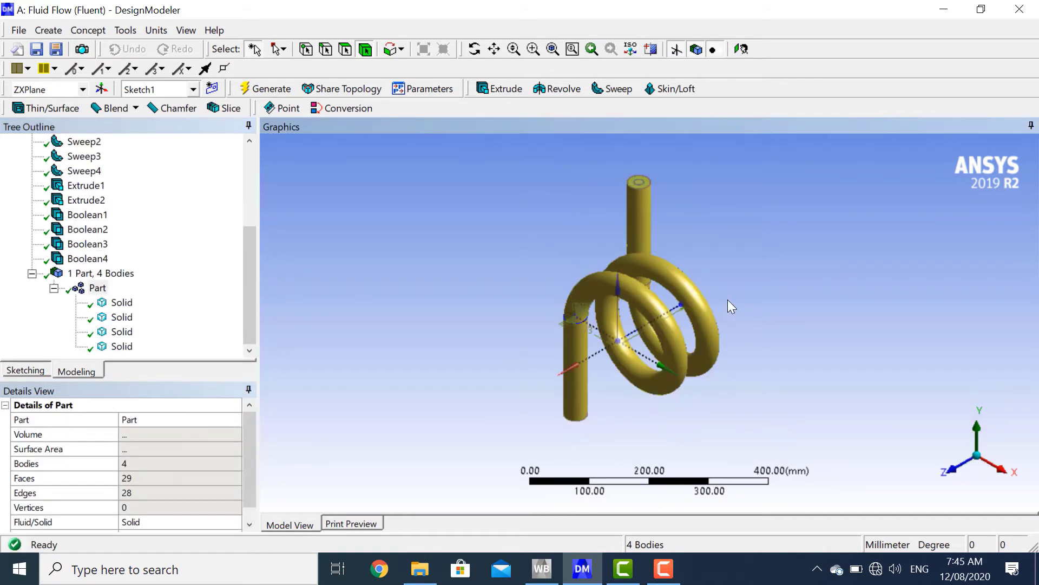
{"action": "left_click", "coordinate": [731, 303]}
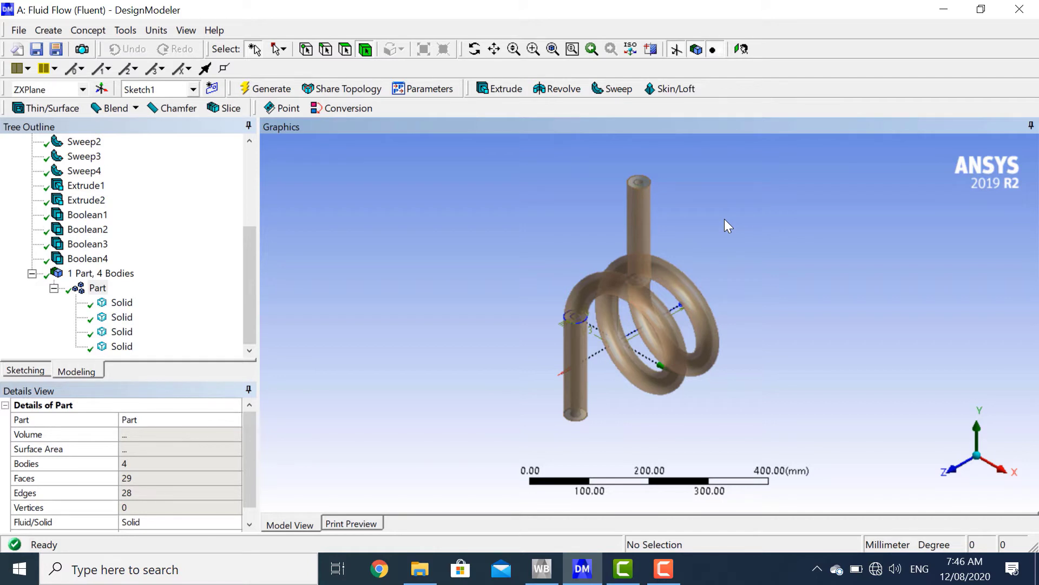
- Create a named selection hot_inlet on the inner circular end face of the upper straight extension
{"action": "left_click", "coordinate": [346, 51]}
{"action": "scroll", "coordinate": [649, 233], "scroll_direction": "up", "scroll_amount": 1}
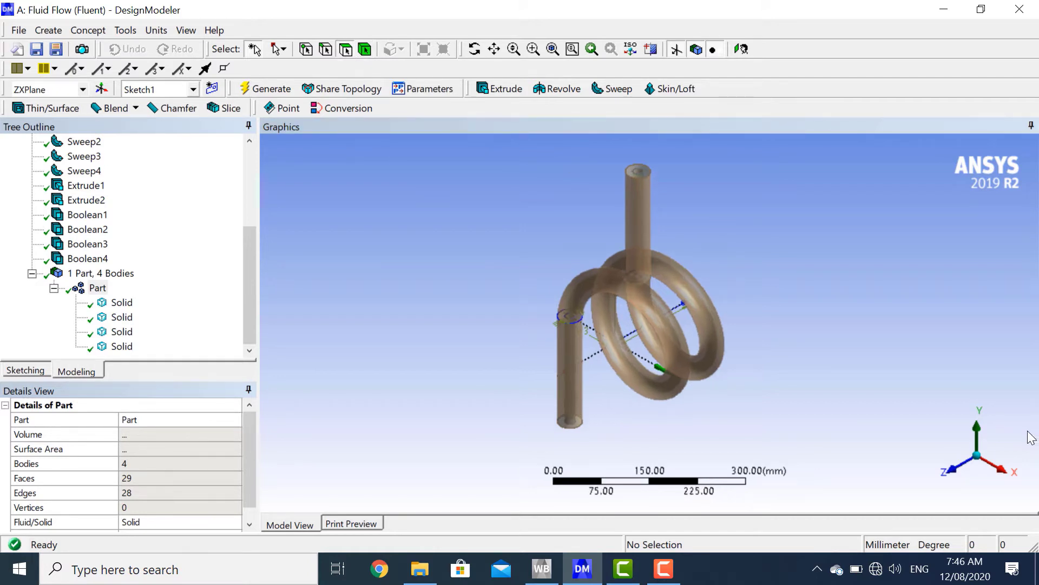
{"action": "left_click", "coordinate": [979, 433]}
{"action": "scroll", "coordinate": [737, 274], "scroll_direction": "up", "scroll_amount": 4}
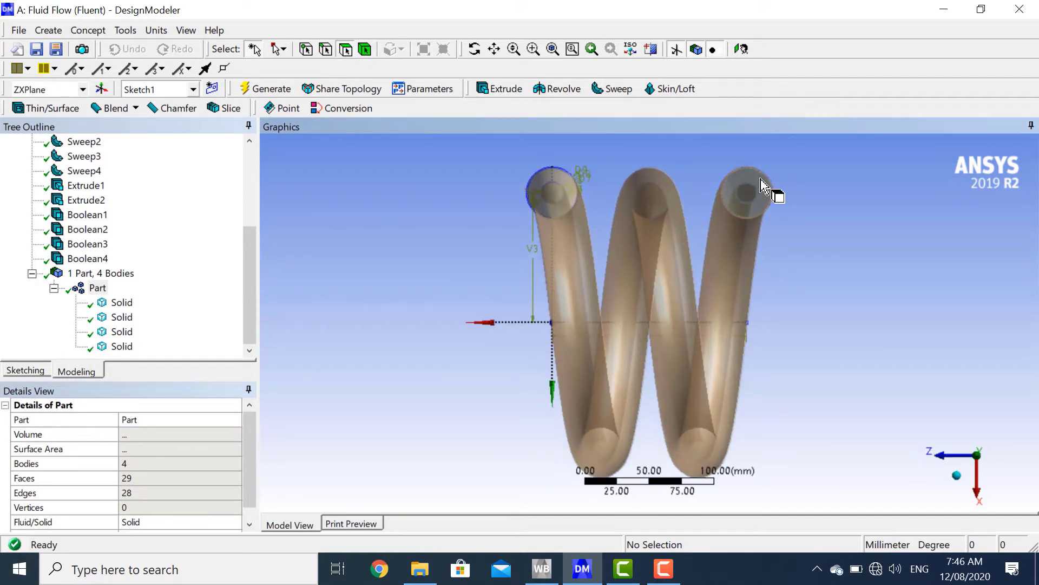
{"action": "left_click", "coordinate": [752, 190]}
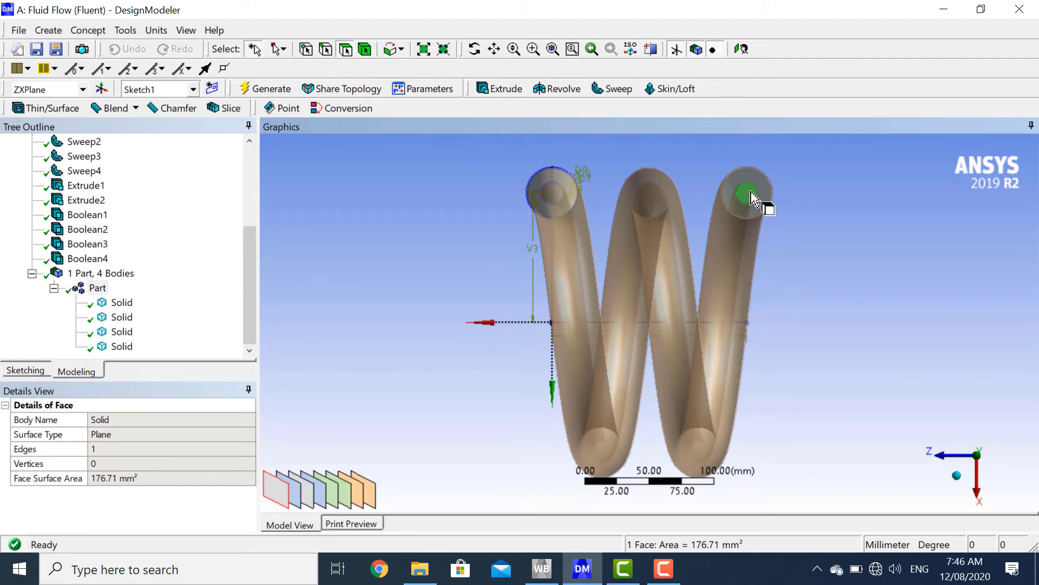
{"action": "right_click", "coordinate": [751, 192]}
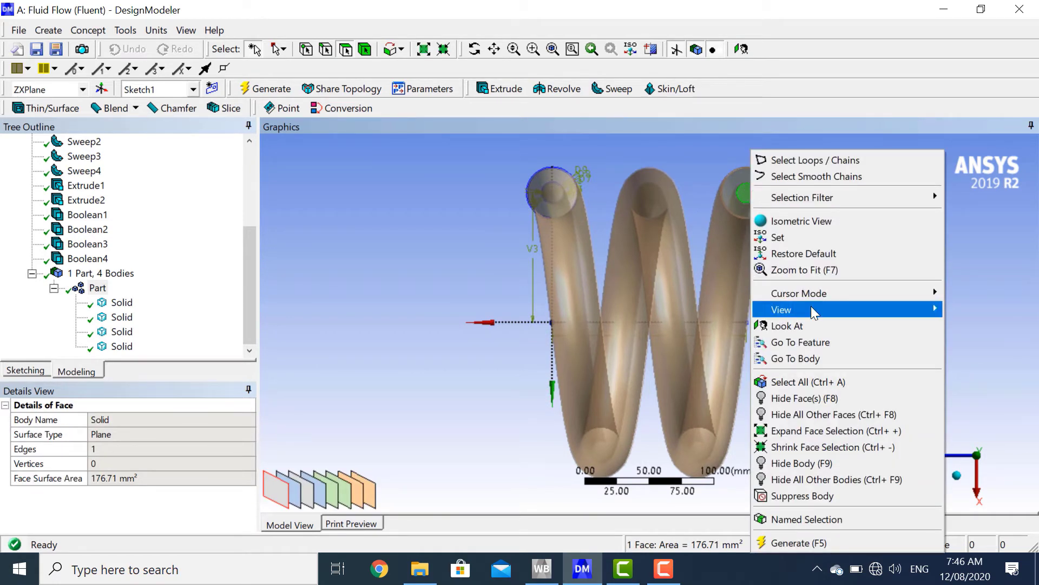
{"action": "left_click", "coordinate": [831, 518]}
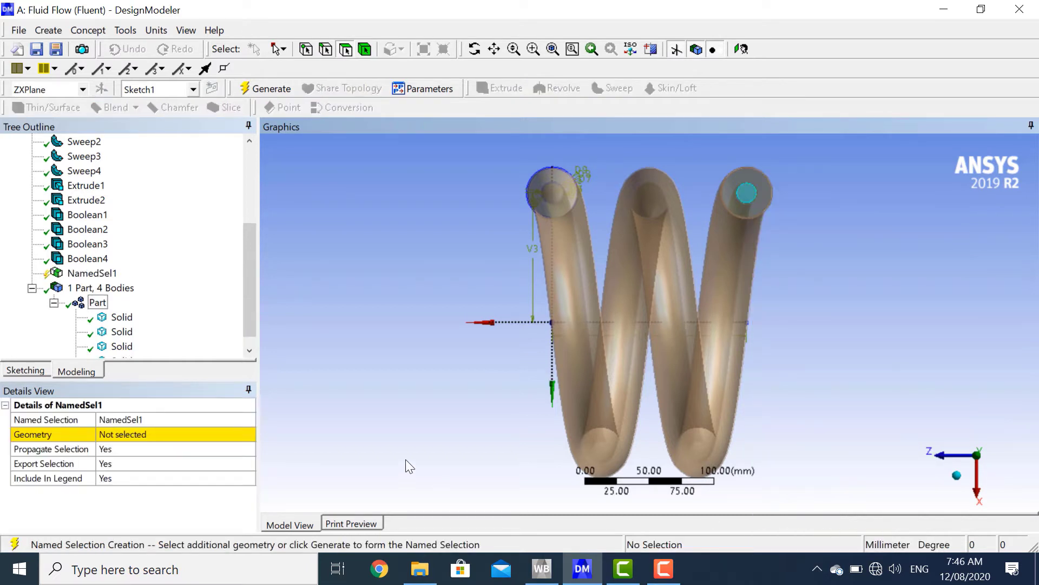
{"action": "left_click", "coordinate": [219, 419]}
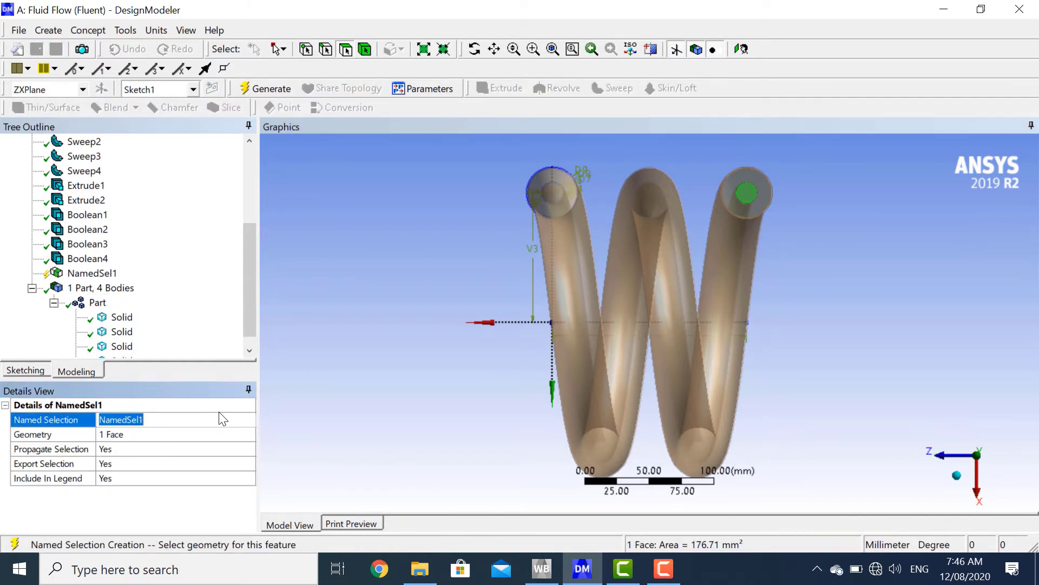
{"action": "type", "text": "hot_inlet"}
{"action": "key", "text": "Return"}
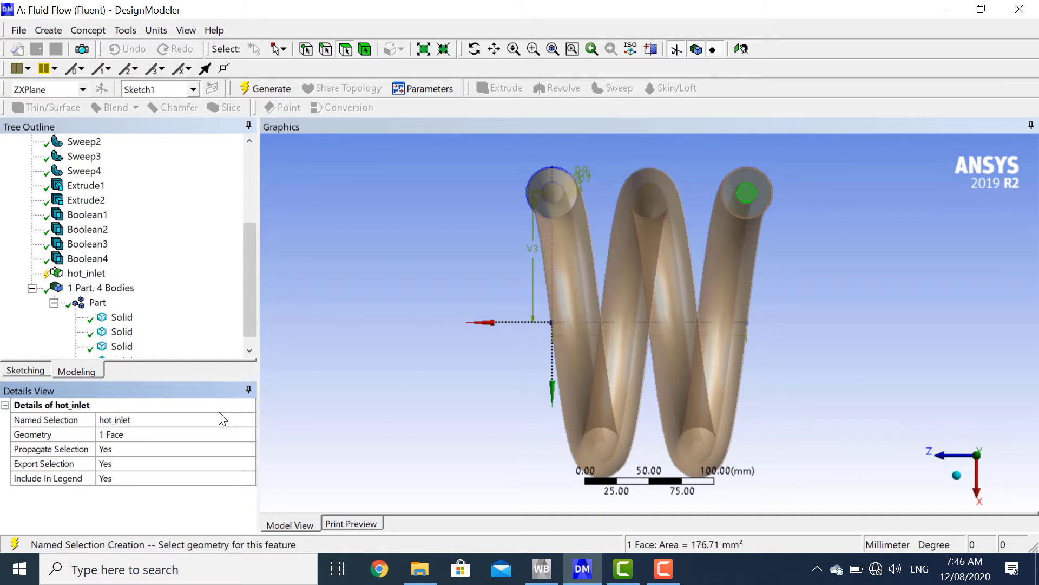
- Create and generate a named selection cold_inlet on the outer annular end face of the upper extension
{"action": "left_click", "coordinate": [760, 187]}
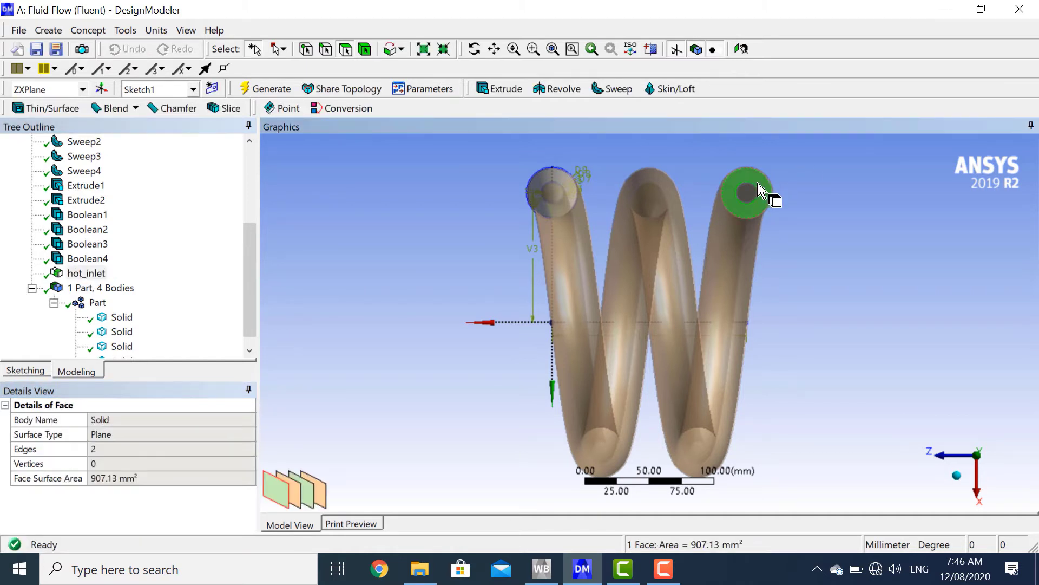
{"action": "right_click", "coordinate": [762, 188]}
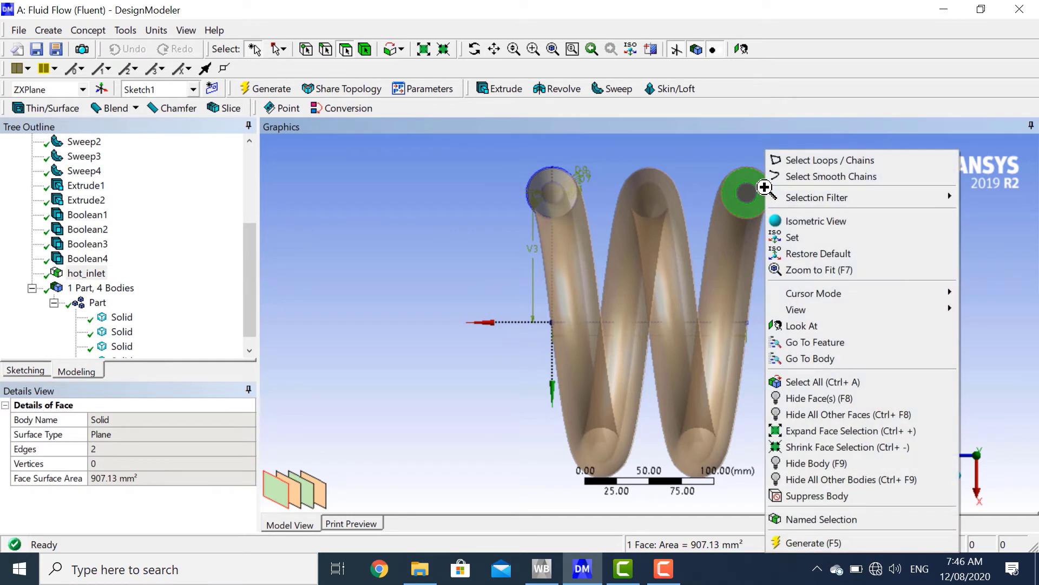
{"action": "left_click", "coordinate": [889, 521]}
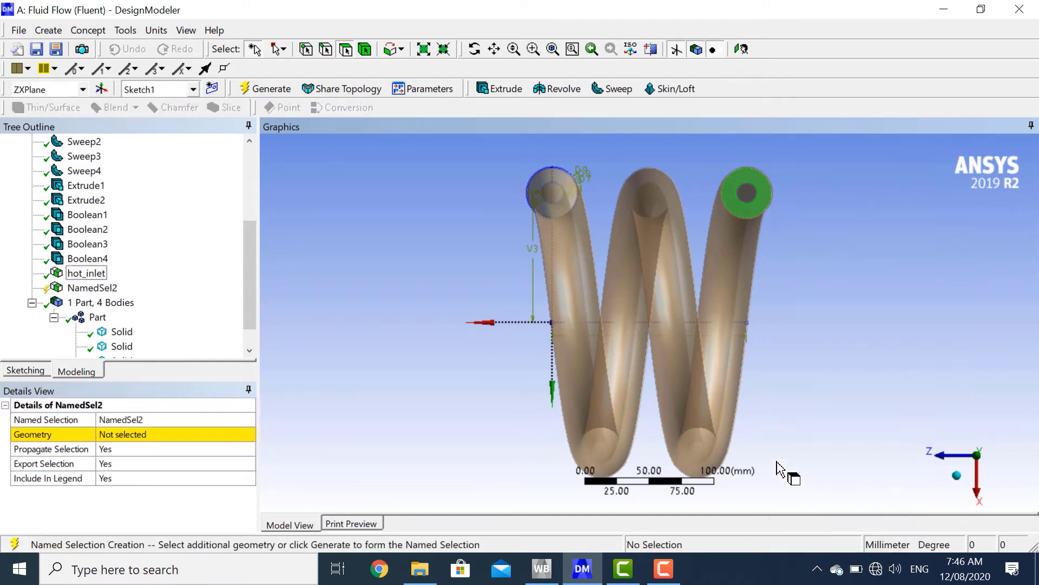
{"action": "left_click", "coordinate": [135, 435]}
{"action": "left_click", "coordinate": [135, 434]}
{"action": "left_click", "coordinate": [142, 419]}
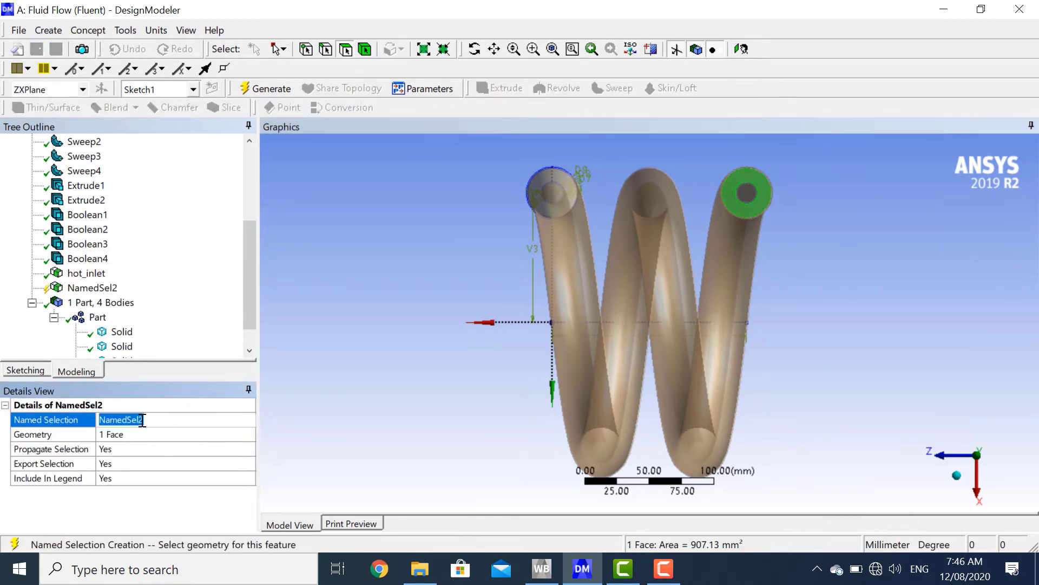
{"action": "type", "text": "cold_inlet"}
{"action": "key", "text": "Return"}
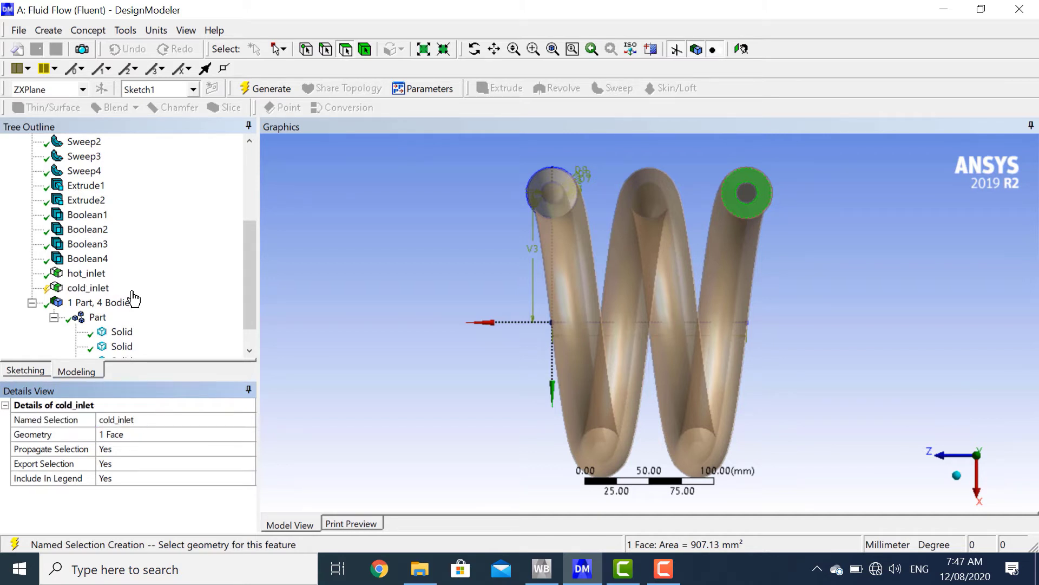
{"action": "left_click", "coordinate": [268, 89]}
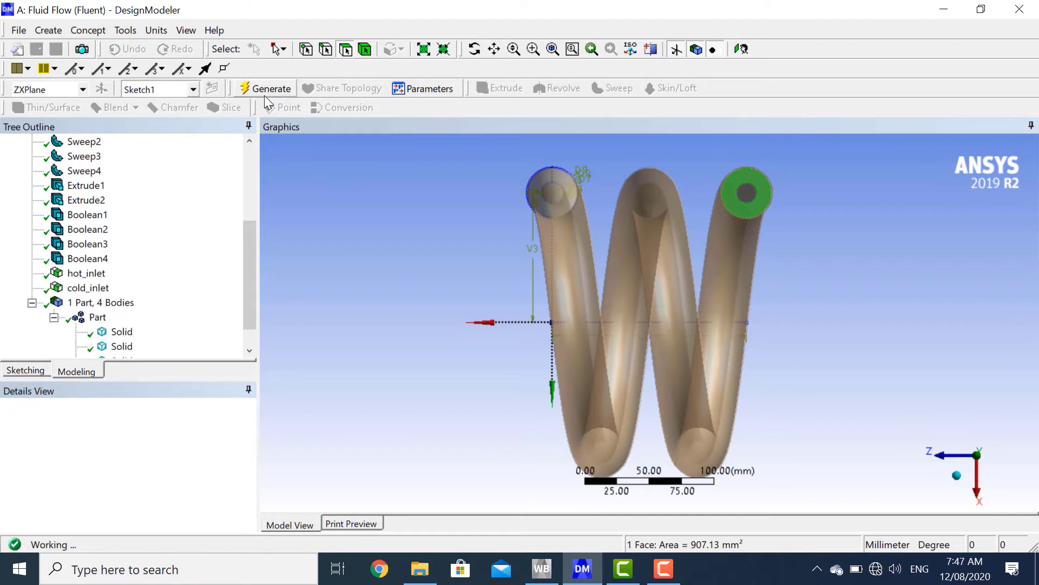
- Rename the hot_inlet named selection as hot_outlet and regenerate the model
{"action": "left_click", "coordinate": [755, 196]}
{"action": "left_click", "coordinate": [86, 273]}
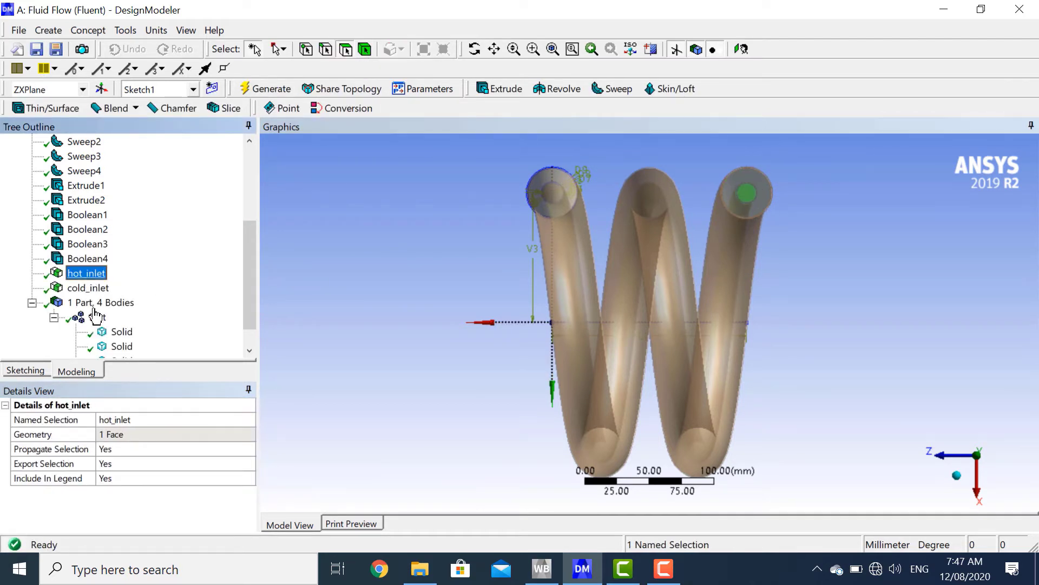
{"action": "left_click", "coordinate": [148, 422]}
{"action": "left_click", "coordinate": [170, 421]}
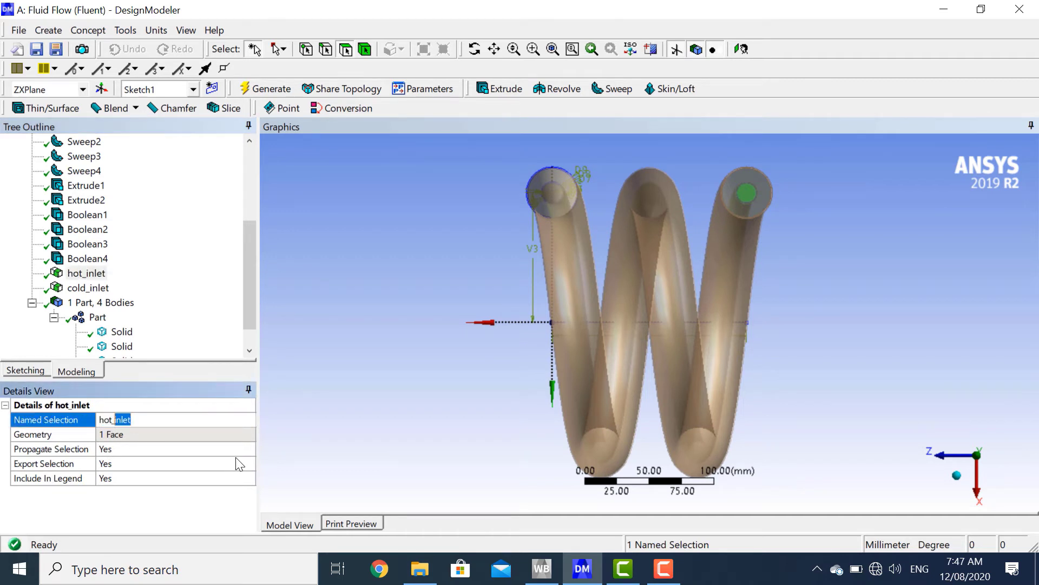
{"action": "type", "text": "outlet"}
{"action": "key", "text": "Return"}
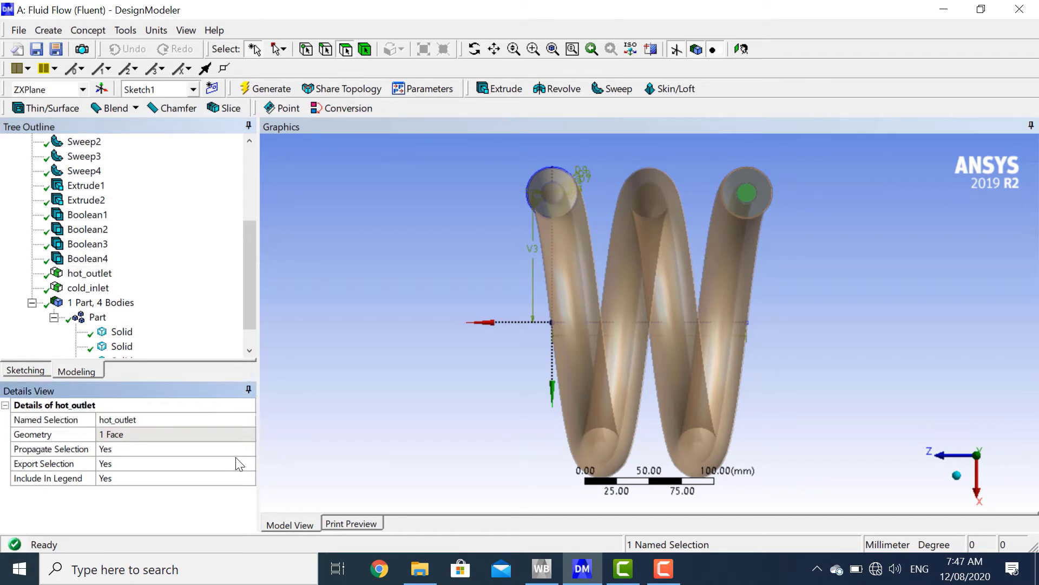
{"action": "left_click", "coordinate": [272, 93]}
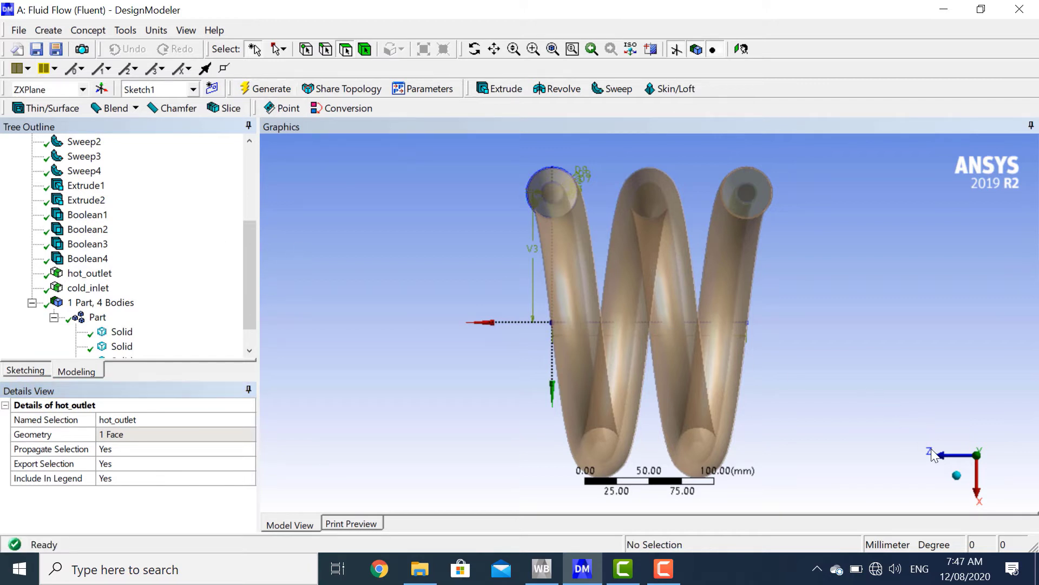
- Create and generate a named selection hot_inlet on the inner circular end face of the lower extension
{"action": "left_click", "coordinate": [956, 475]}
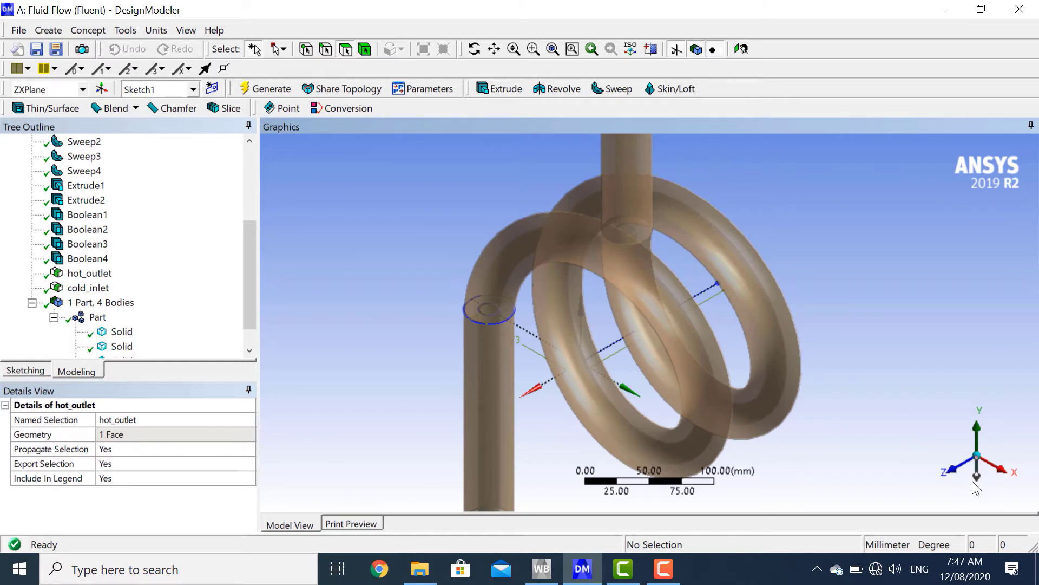
{"action": "left_click", "coordinate": [977, 477]}
{"action": "scroll", "coordinate": [476, 192], "scroll_direction": "up", "scroll_amount": 3}
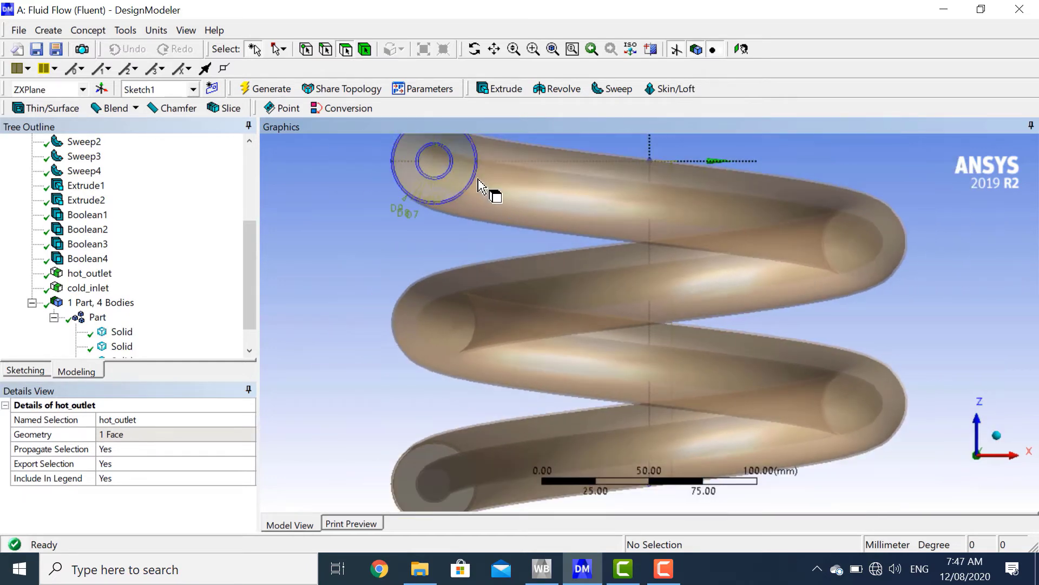
{"action": "left_click", "coordinate": [439, 165]}
{"action": "right_click", "coordinate": [441, 157]}
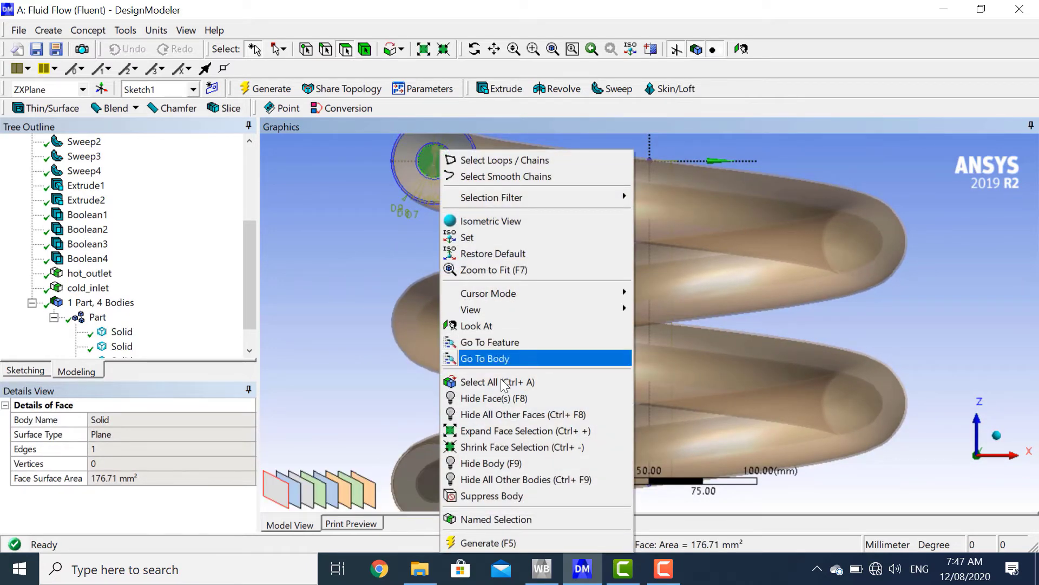
{"action": "left_click", "coordinate": [515, 520]}
{"action": "left_click", "coordinate": [218, 422]}
{"action": "type", "text": "hot_inlet"}
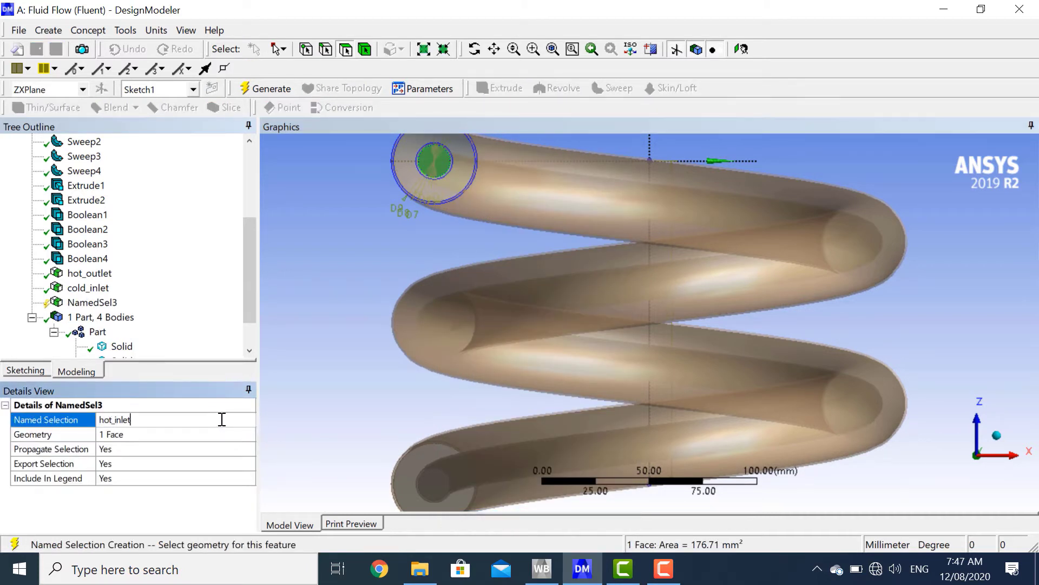
{"action": "key", "text": "Return"}
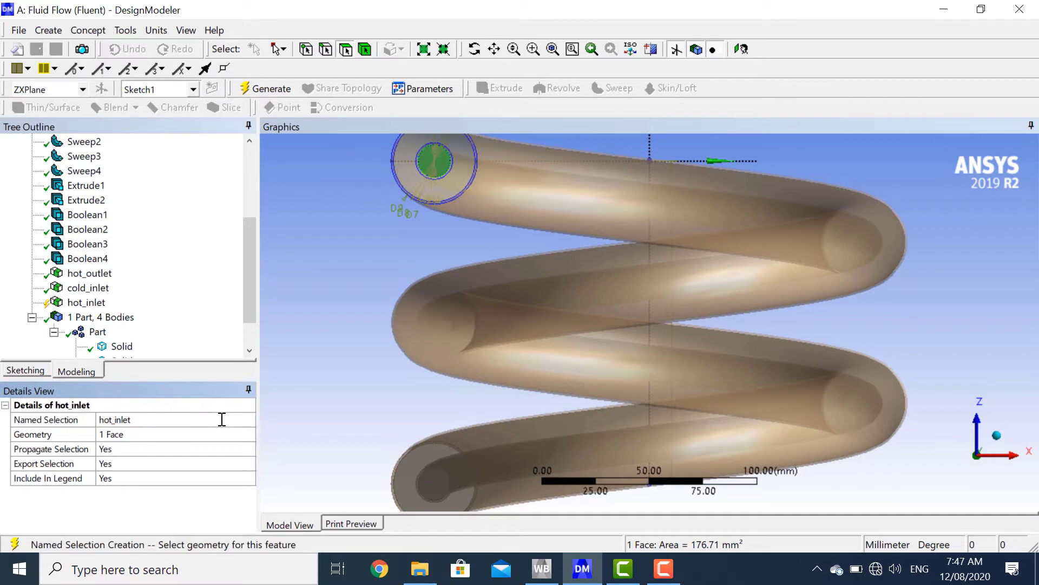
{"action": "left_click", "coordinate": [266, 88]}
- Create and generate a named selection cold_outlet on the outer annular end face of the lower extension
{"action": "left_click", "coordinate": [411, 183]}
{"action": "right_click", "coordinate": [412, 183]}
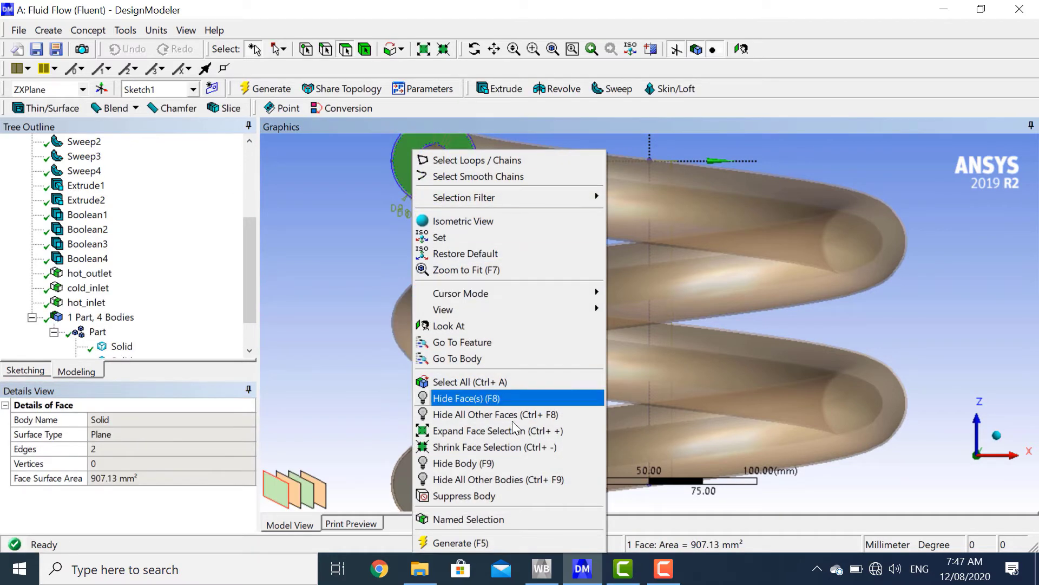
{"action": "left_click", "coordinate": [502, 511]}
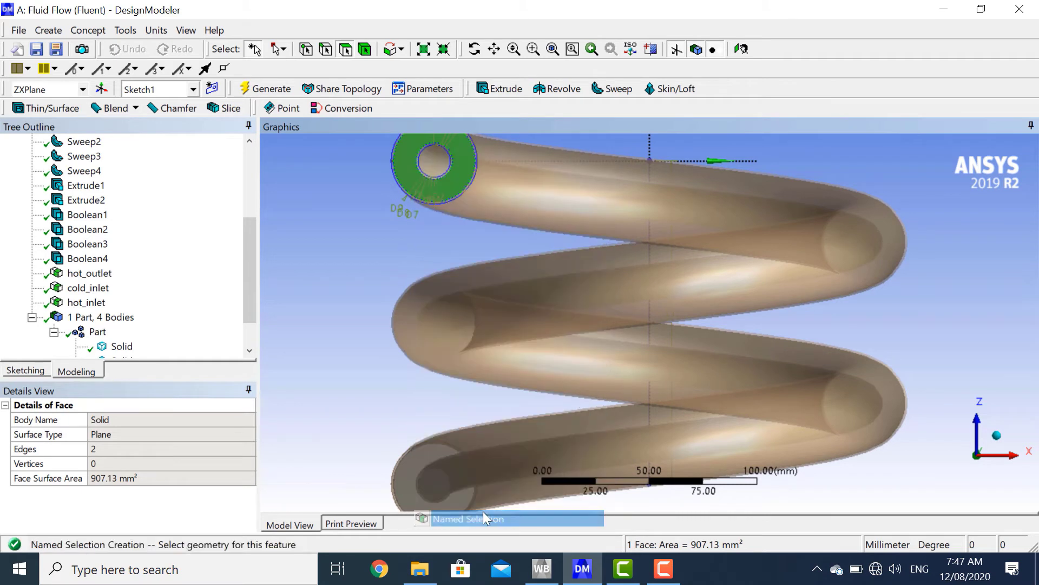
{"action": "left_click", "coordinate": [206, 430]}
{"action": "left_click", "coordinate": [203, 420]}
{"action": "type", "text": "co"}
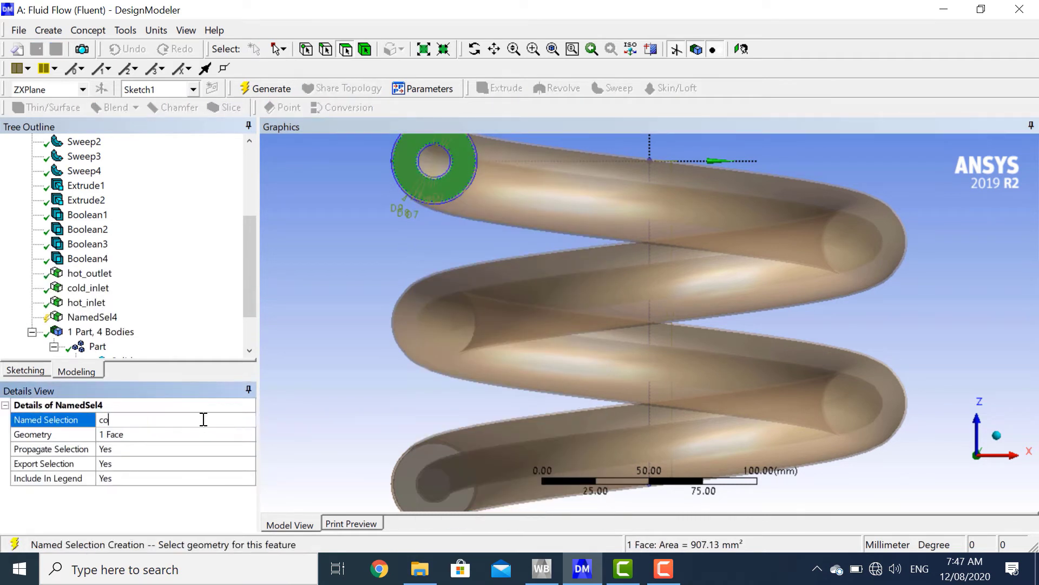
{"action": "type", "text": "ld_outlet"}
{"action": "key", "text": "Return"}
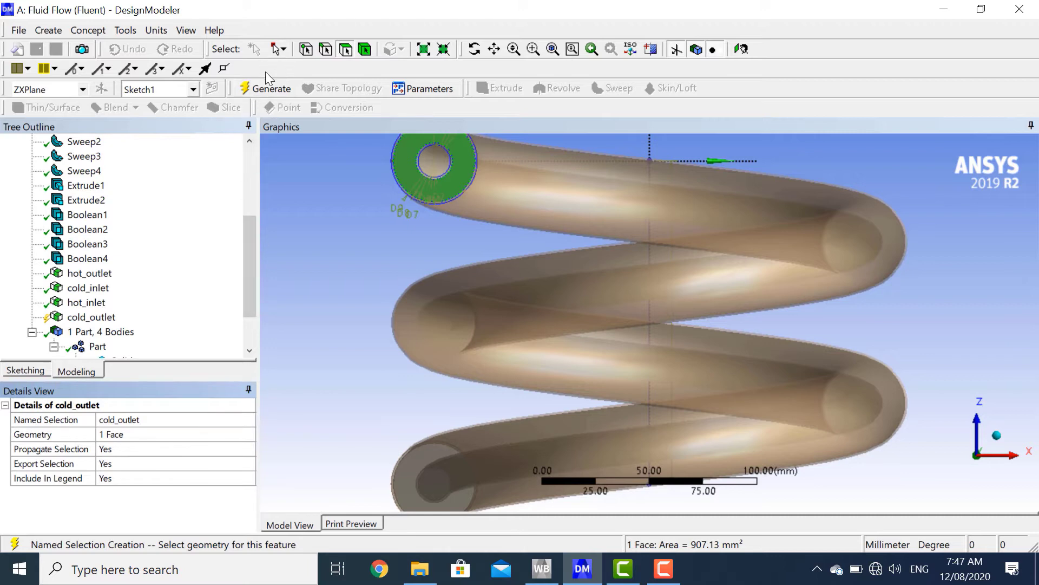
{"action": "left_click", "coordinate": [270, 88]}
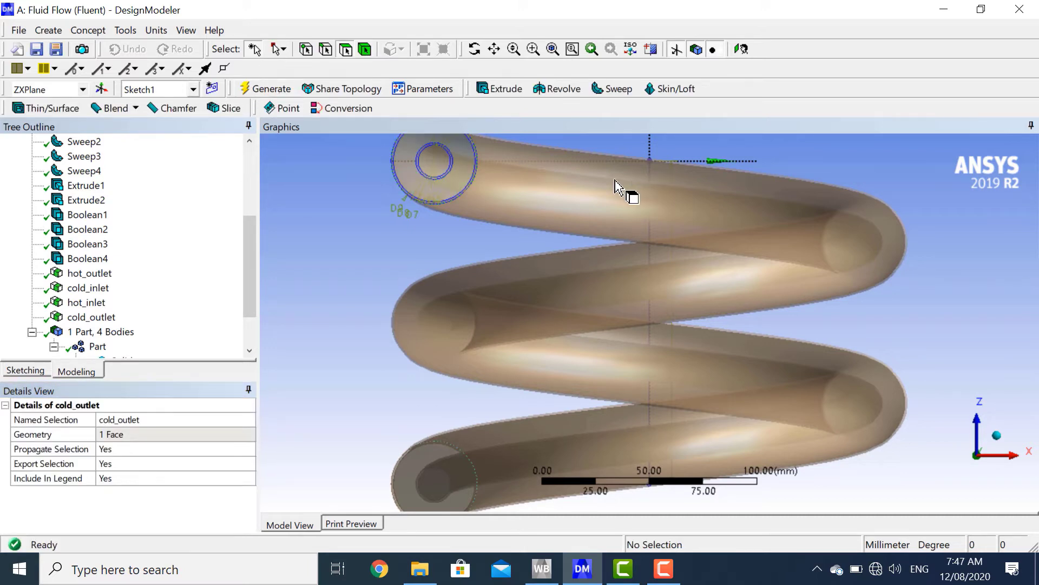
- Select the two thin ring-shaped pipe wall end faces, outer and inner, on the lower extension
{"action": "scroll", "coordinate": [494, 181], "scroll_direction": "up", "scroll_amount": 4}
{"action": "scroll", "coordinate": [530, 179], "scroll_direction": "down", "scroll_amount": 1}
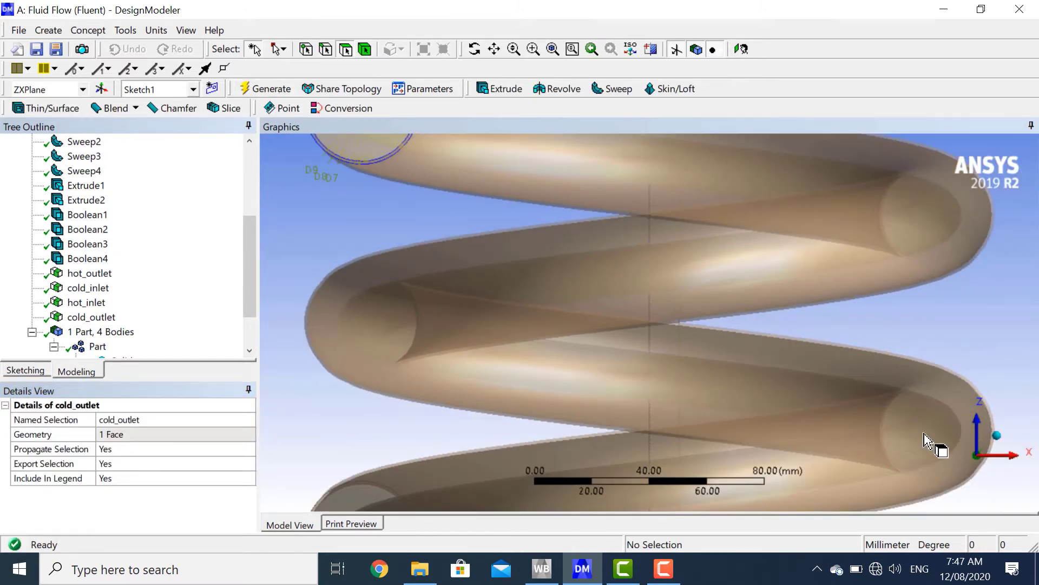
{"action": "left_click", "coordinate": [491, 53]}
{"action": "left_click_drag", "start_coordinate": [446, 139], "coordinate": [576, 371]}
{"action": "scroll", "coordinate": [524, 363], "scroll_direction": "up", "scroll_amount": 3}
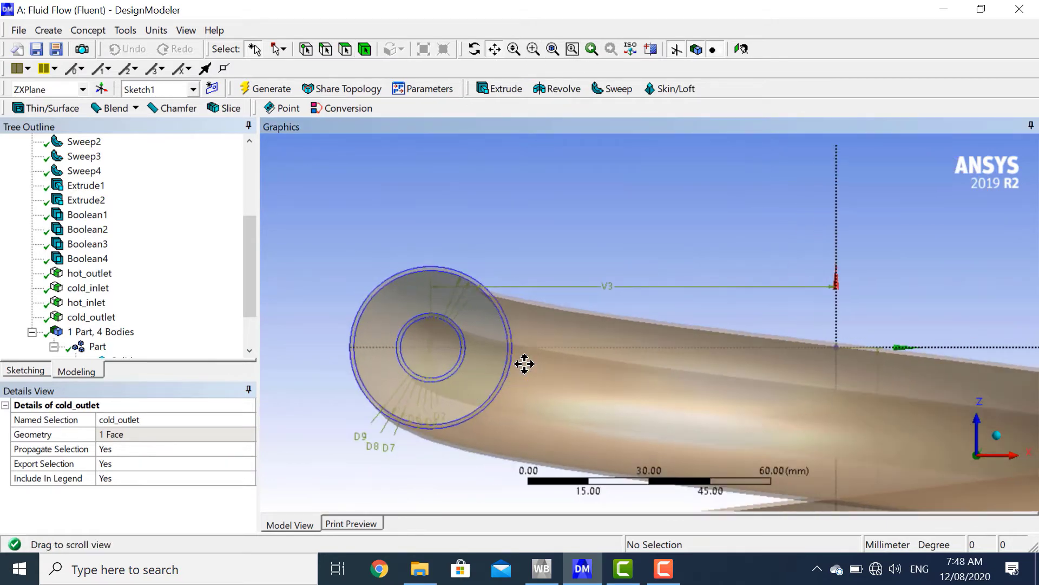
{"action": "scroll", "coordinate": [524, 364], "scroll_direction": "down", "scroll_amount": 1}
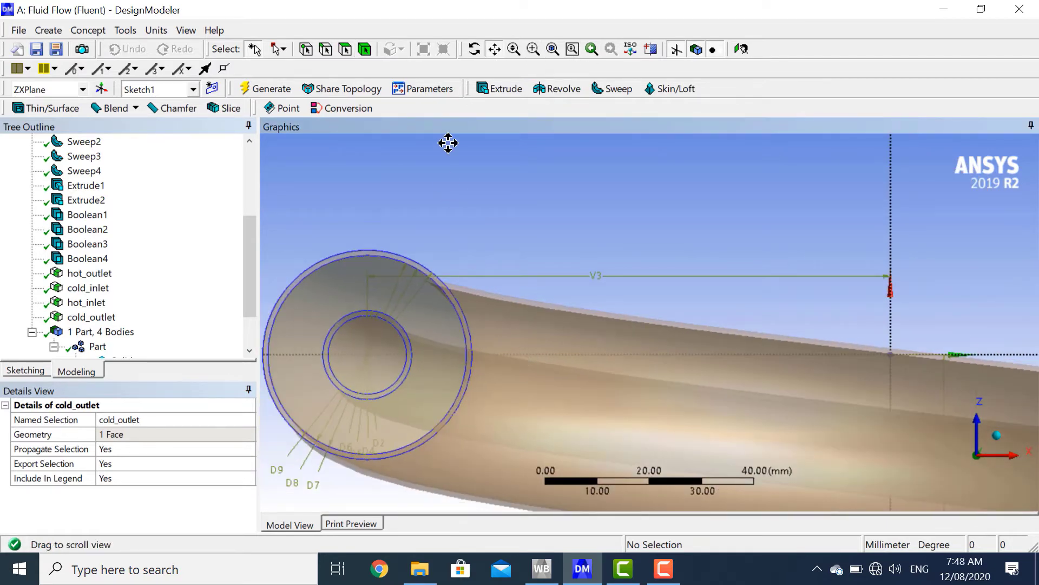
{"action": "left_click", "coordinate": [347, 51]}
{"action": "left_click", "coordinate": [426, 277]}
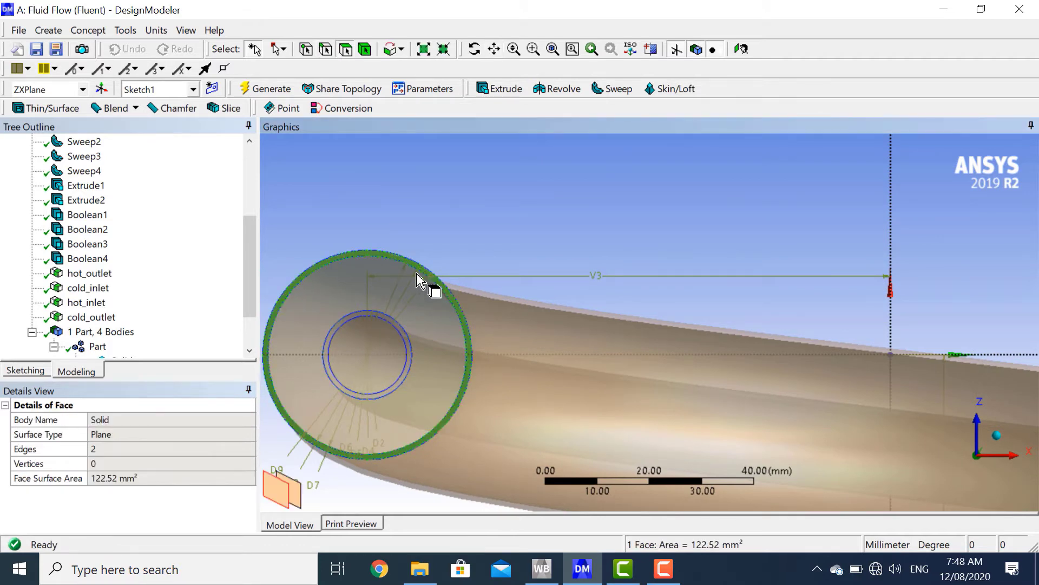
{"action": "left_click", "coordinate": [404, 333], "text": "ctrl"}
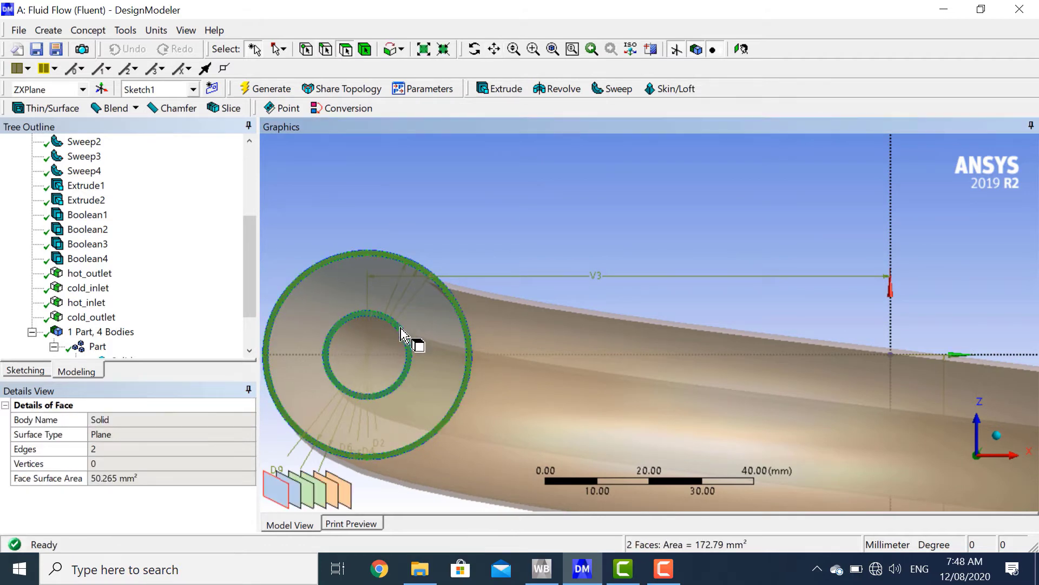
- Add the outer and inner pipe wall ring faces at the upper extension's end to the face selection
{"action": "left_click", "coordinate": [1001, 441]}
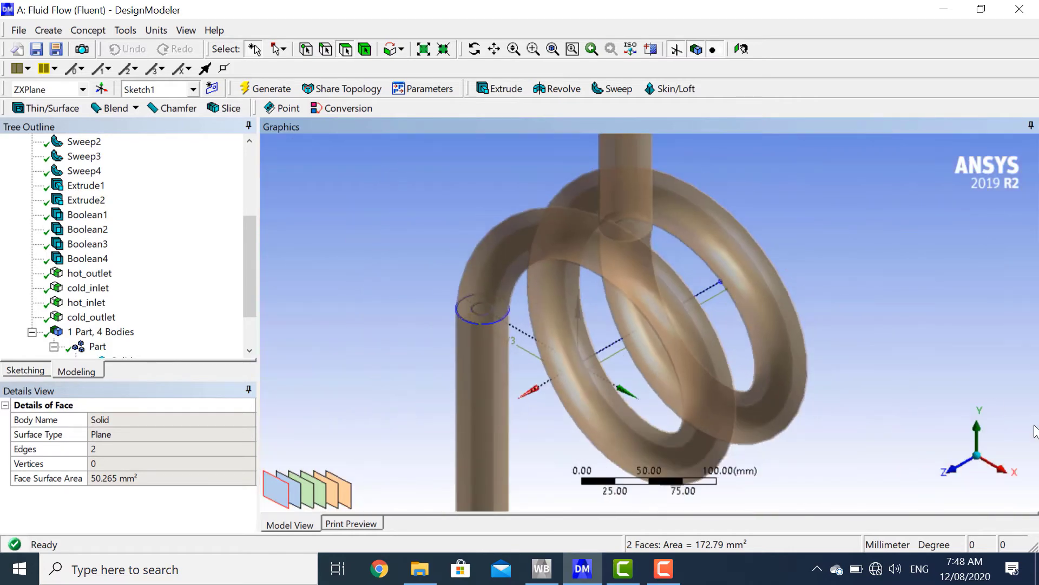
{"action": "left_click", "coordinate": [977, 426]}
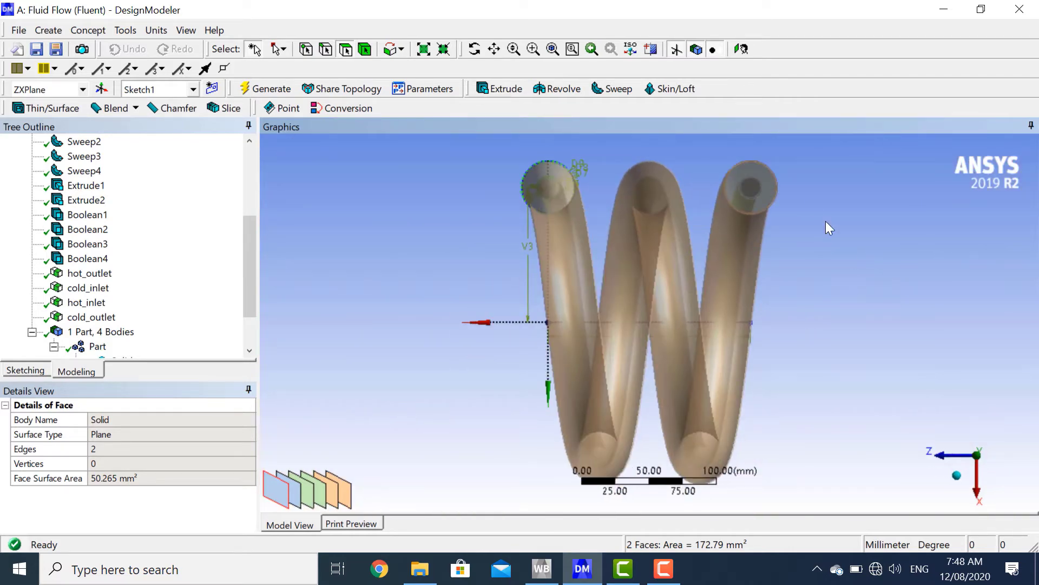
{"action": "scroll", "coordinate": [817, 209], "scroll_direction": "up", "scroll_amount": 3}
{"action": "scroll", "coordinate": [522, 187], "scroll_direction": "up", "scroll_amount": 2}
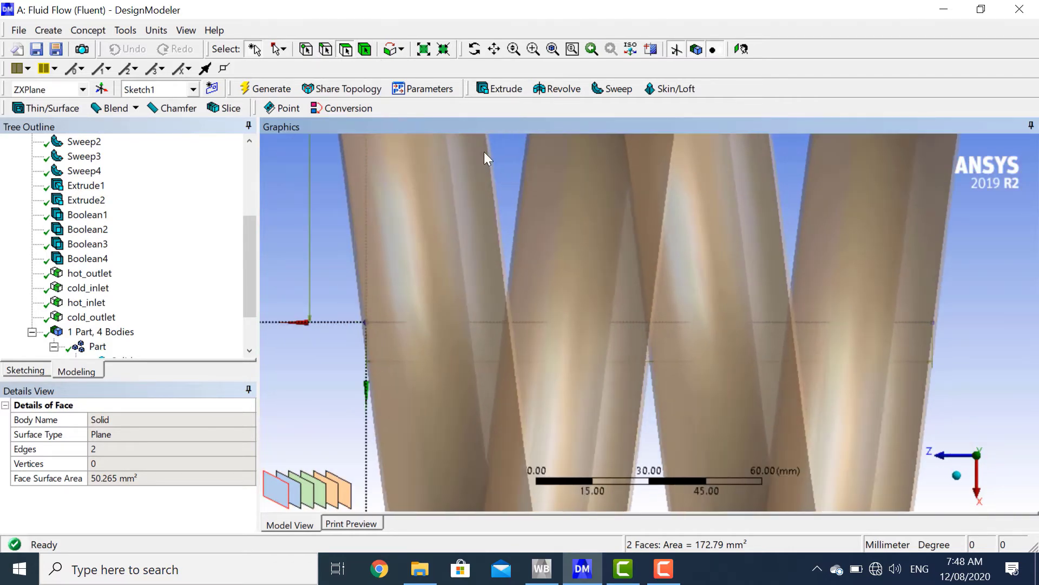
{"action": "left_click", "coordinate": [495, 50]}
{"action": "left_click_drag", "start_coordinate": [932, 215], "coordinate": [521, 370]}
{"action": "scroll", "coordinate": [581, 247], "scroll_direction": "up", "scroll_amount": 2}
{"action": "left_click_drag", "start_coordinate": [531, 219], "coordinate": [529, 331]}
{"action": "left_click", "coordinate": [345, 49]}
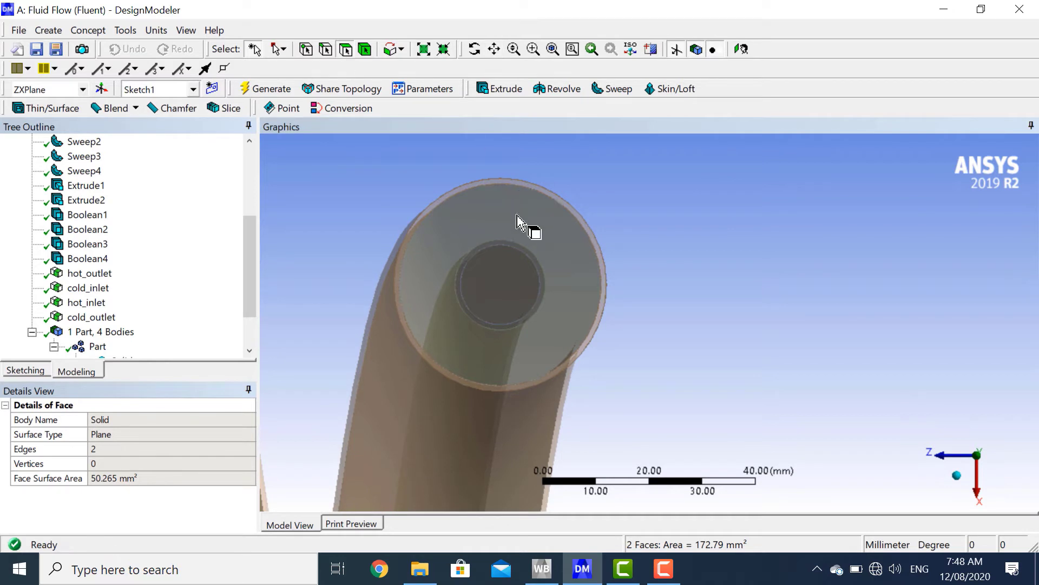
{"action": "left_click", "coordinate": [524, 251], "text": "ctrl"}
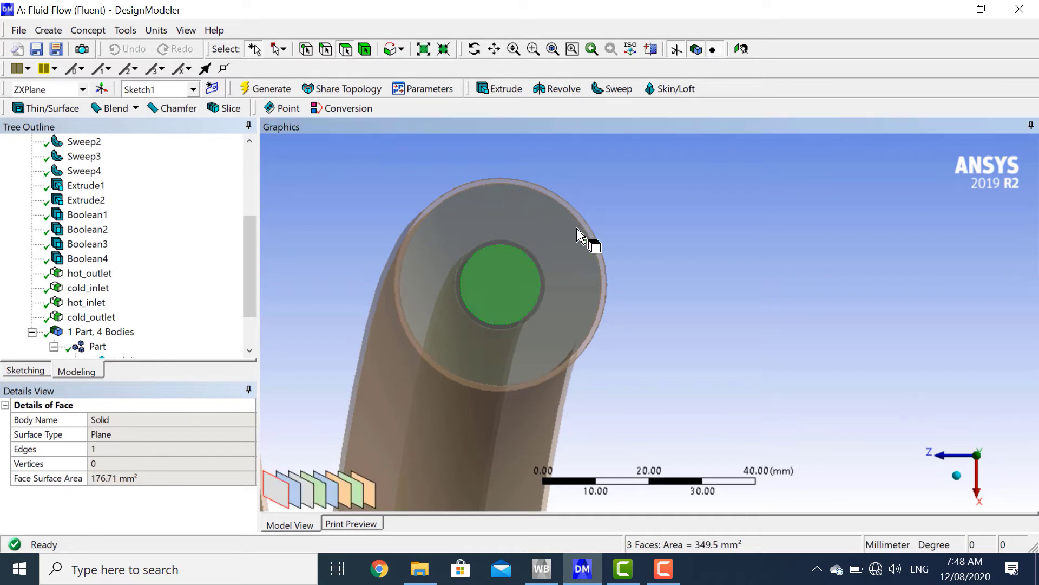
{"action": "left_click", "coordinate": [529, 259], "text": "ctrl"}
{"action": "left_click", "coordinate": [536, 259], "text": "ctrl"}
{"action": "left_click", "coordinate": [588, 236], "text": "ctrl"}
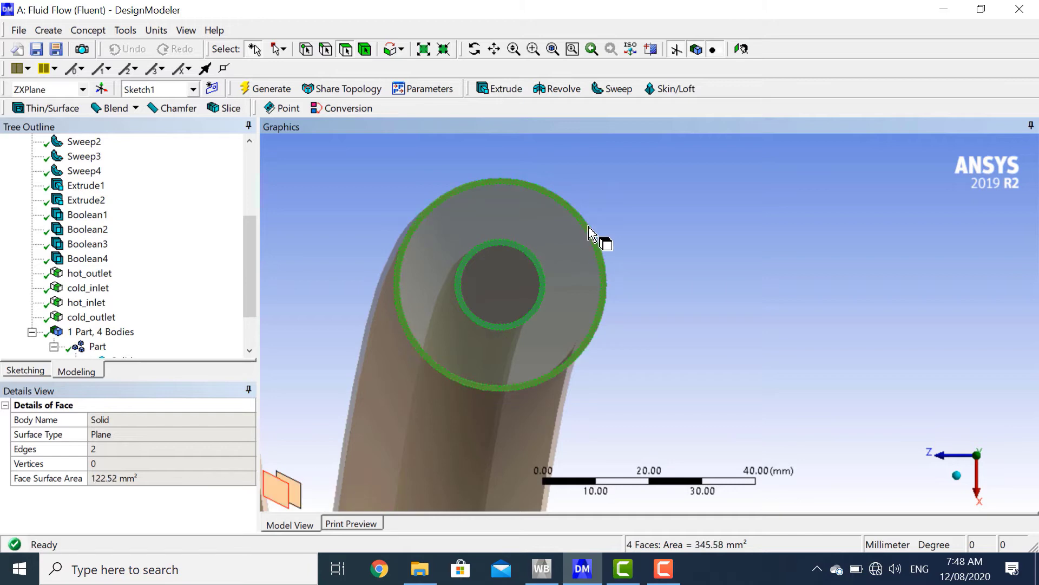
- Create a named selection Side_Walls from the four selected pipe wall end faces and generate it
{"action": "right_click", "coordinate": [593, 234]}
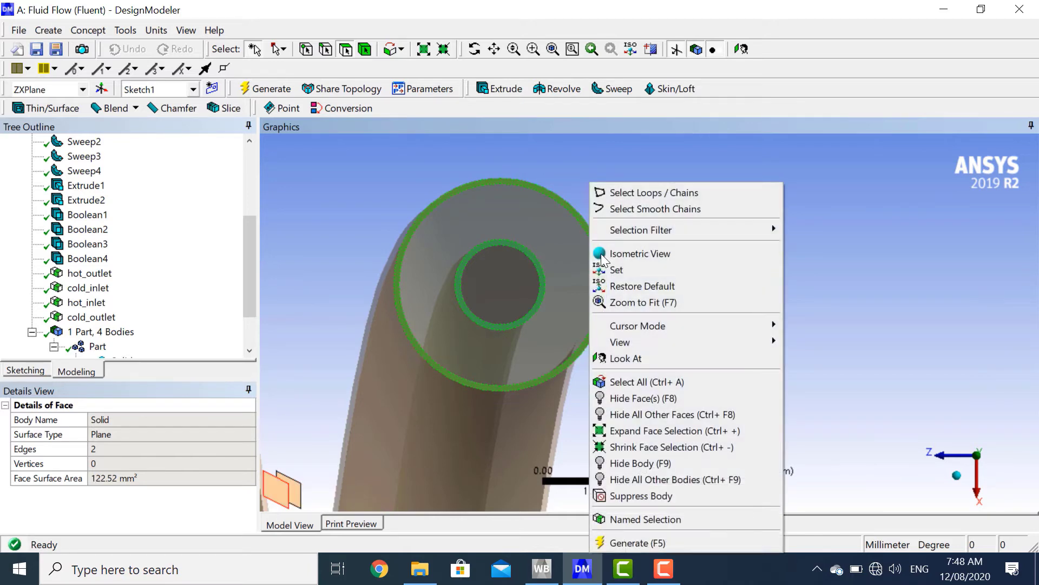
{"action": "left_click", "coordinate": [676, 517]}
{"action": "left_click", "coordinate": [163, 434]}
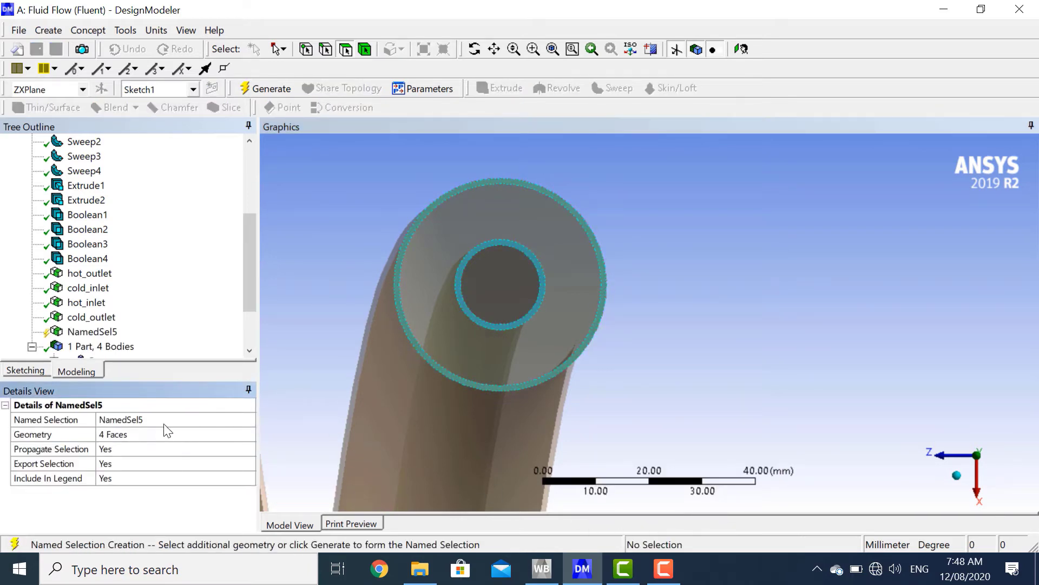
{"action": "left_click", "coordinate": [167, 420]}
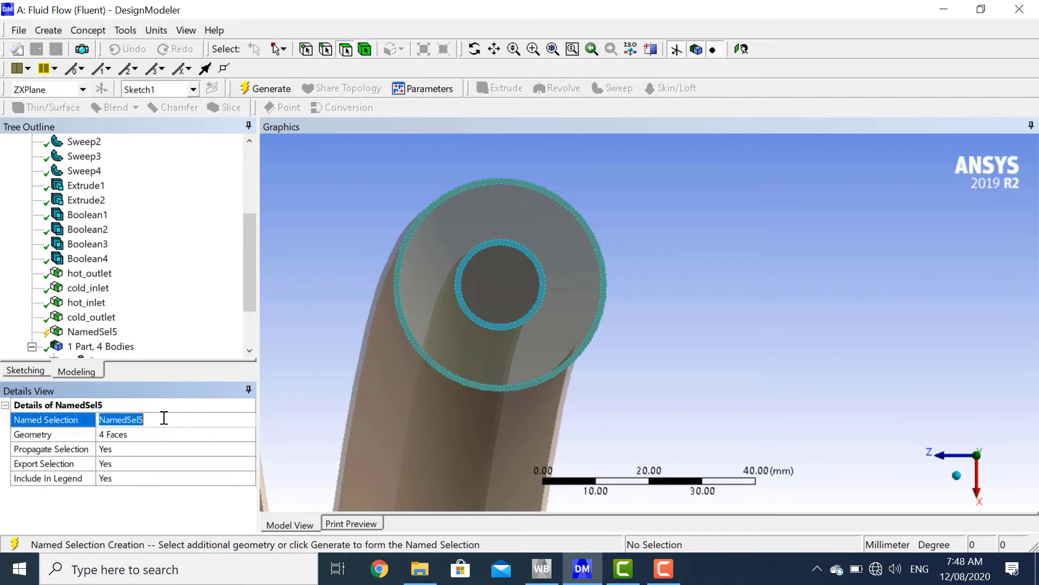
{"action": "type", "text": "Side_Walls"}
{"action": "key", "text": "Return"}
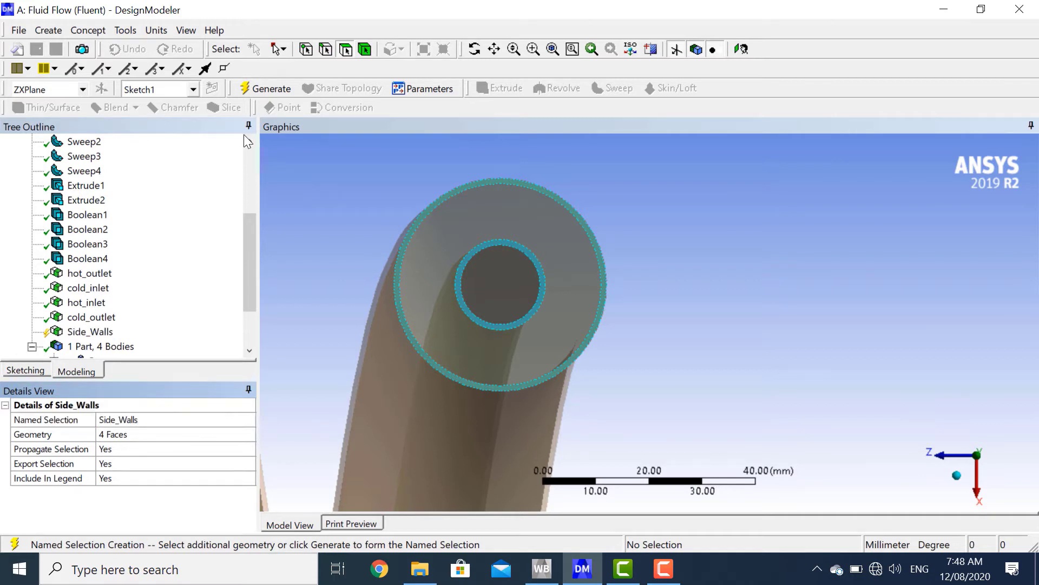
{"action": "left_click", "coordinate": [271, 94]}
- Create a named selection outerpipe-outerwall on the outer surfaces of the helix and both straight extensions
{"action": "left_click", "coordinate": [956, 476]}
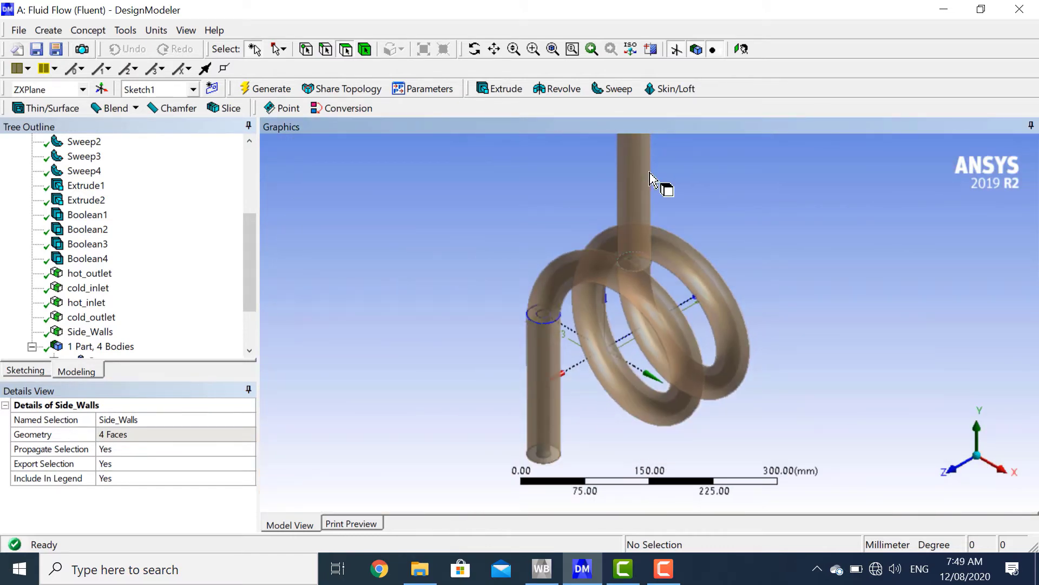
{"action": "left_click", "coordinate": [649, 174]}
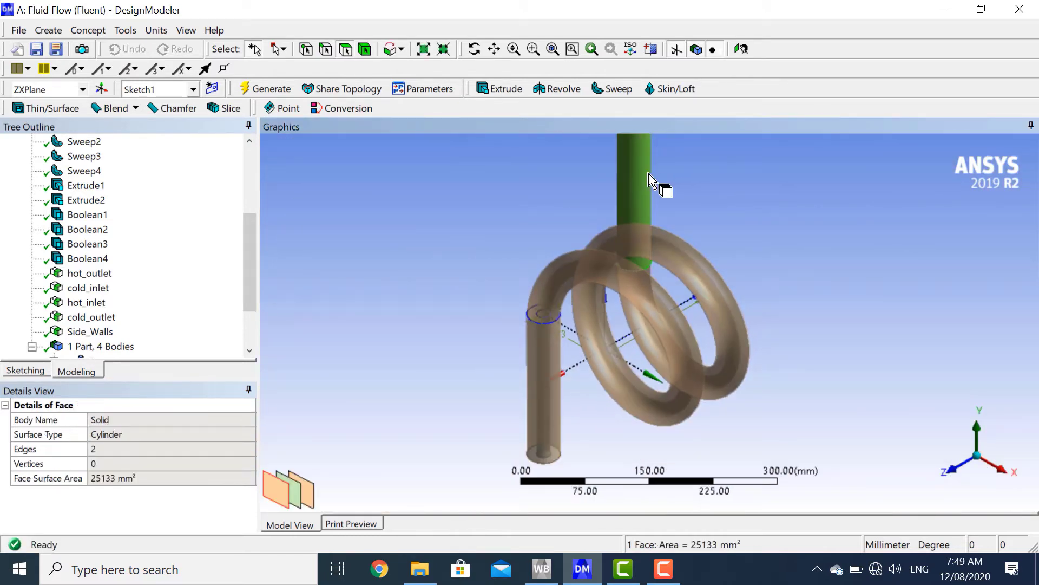
{"action": "left_click", "coordinate": [689, 262], "text": "ctrl"}
{"action": "left_click", "coordinate": [551, 319], "text": "ctrl"}
{"action": "right_click", "coordinate": [551, 319]}
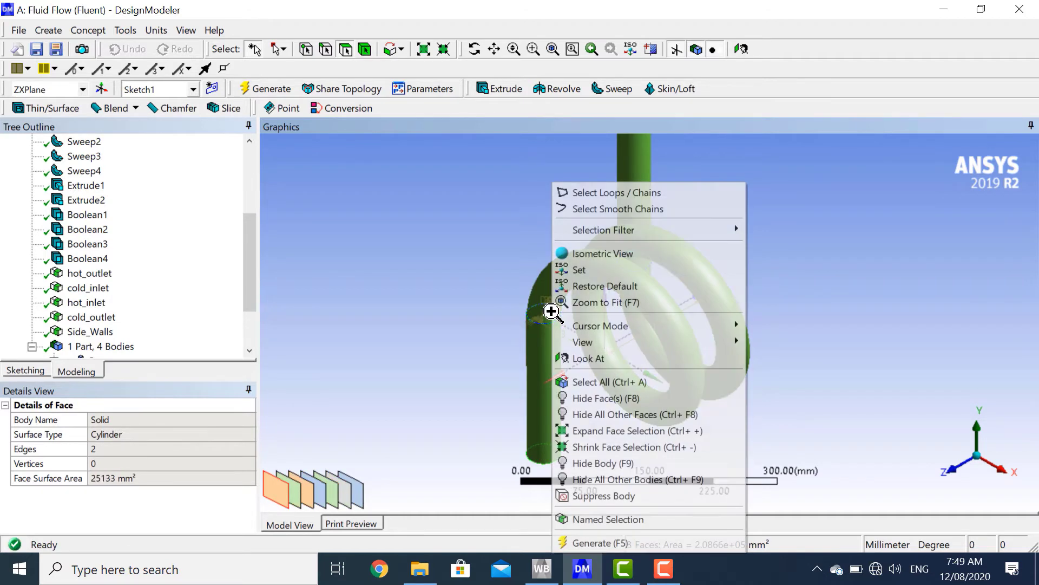
{"action": "left_click", "coordinate": [590, 518]}
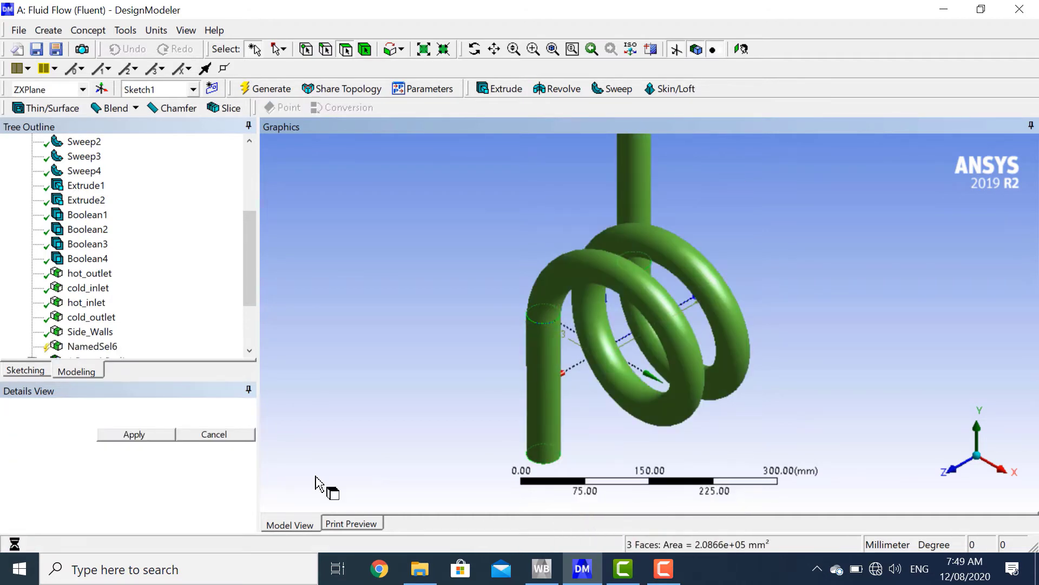
{"action": "left_click", "coordinate": [134, 434]}
{"action": "left_click", "coordinate": [144, 421]}
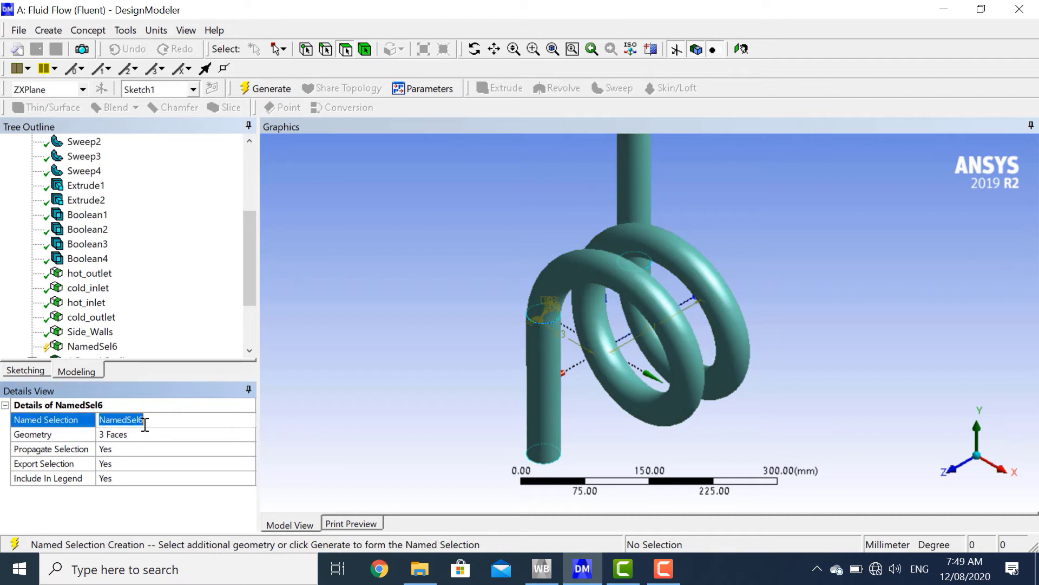
{"action": "type", "text": "outerpipe-outerwall"}
{"action": "key", "text": "Return"}
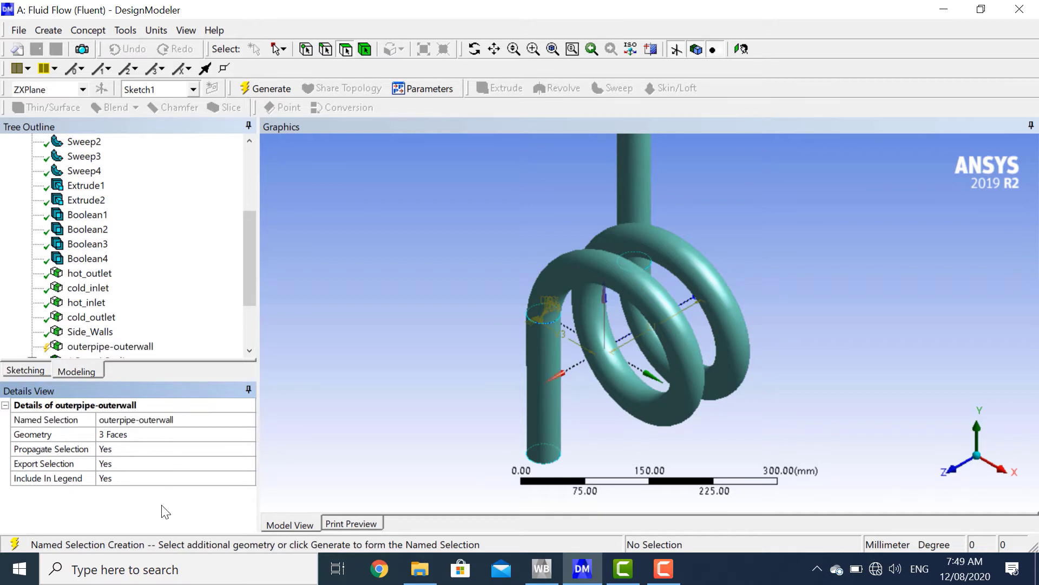
- Hide the outer pipe body, the last solid in the part, and generate the outerpipe-outerwall selection
{"action": "left_click_drag", "start_coordinate": [253, 279], "coordinate": [251, 333]}
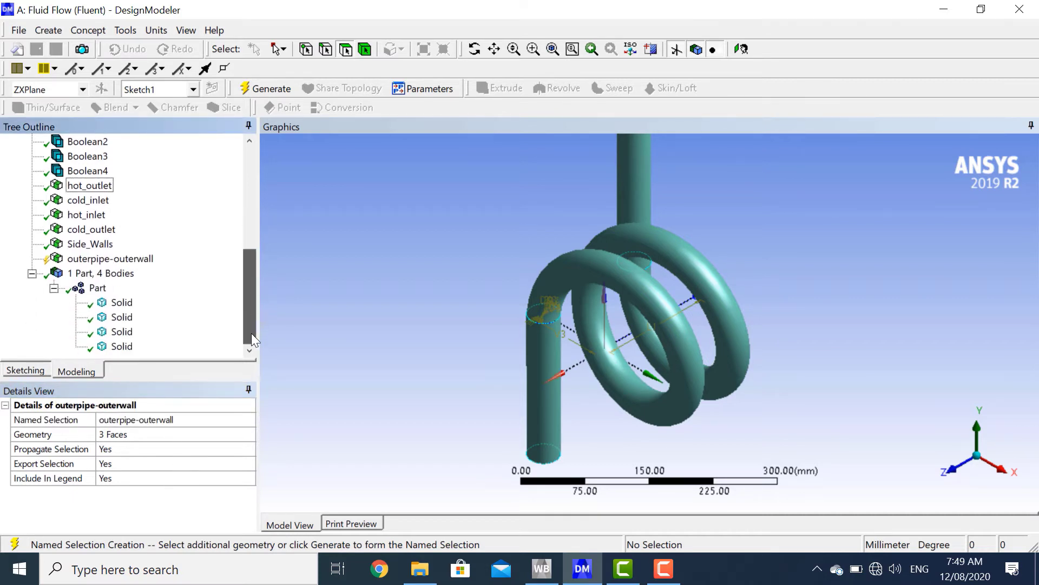
{"action": "left_click", "coordinate": [127, 347]}
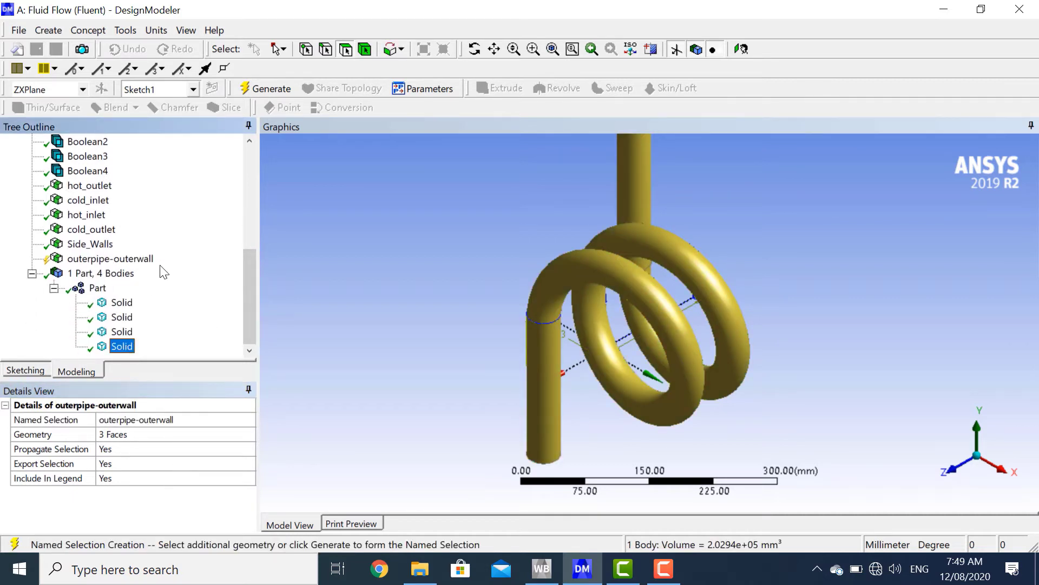
{"action": "right_click", "coordinate": [124, 348]}
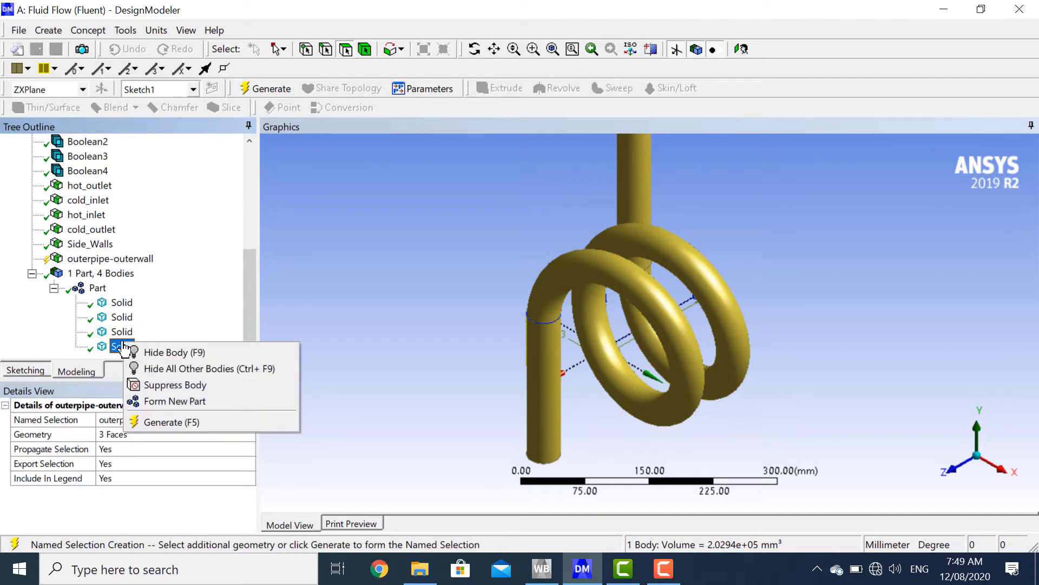
{"action": "left_click", "coordinate": [158, 354]}
{"action": "left_click", "coordinate": [268, 89]}
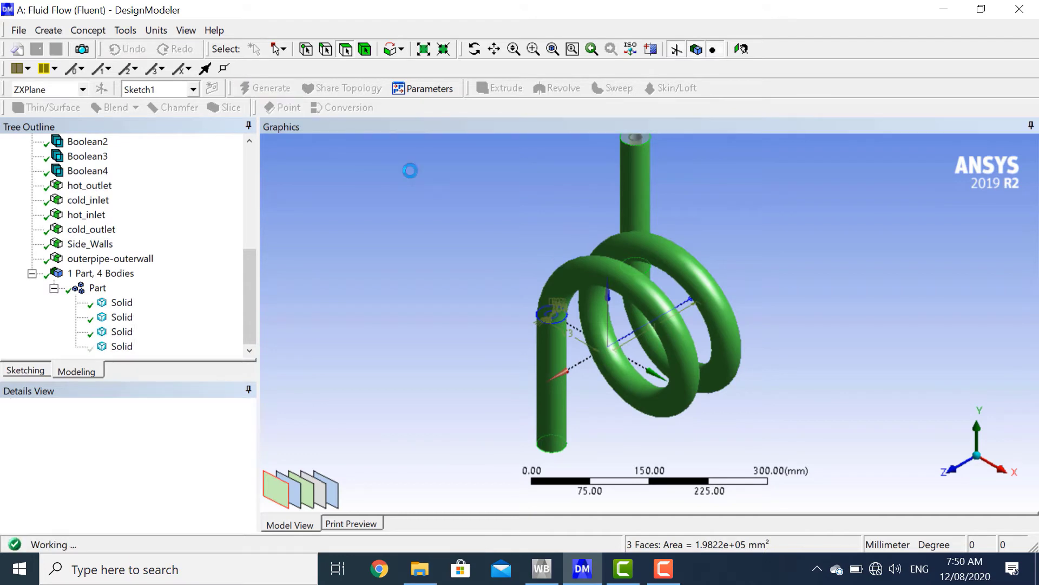
- Create and generate a named selection coldfluid-outerpipe-interface on the three outer surfaces of the exposed cold fluid body
{"action": "left_click", "coordinate": [556, 355]}
{"action": "left_click", "coordinate": [570, 299], "text": "ctrl"}
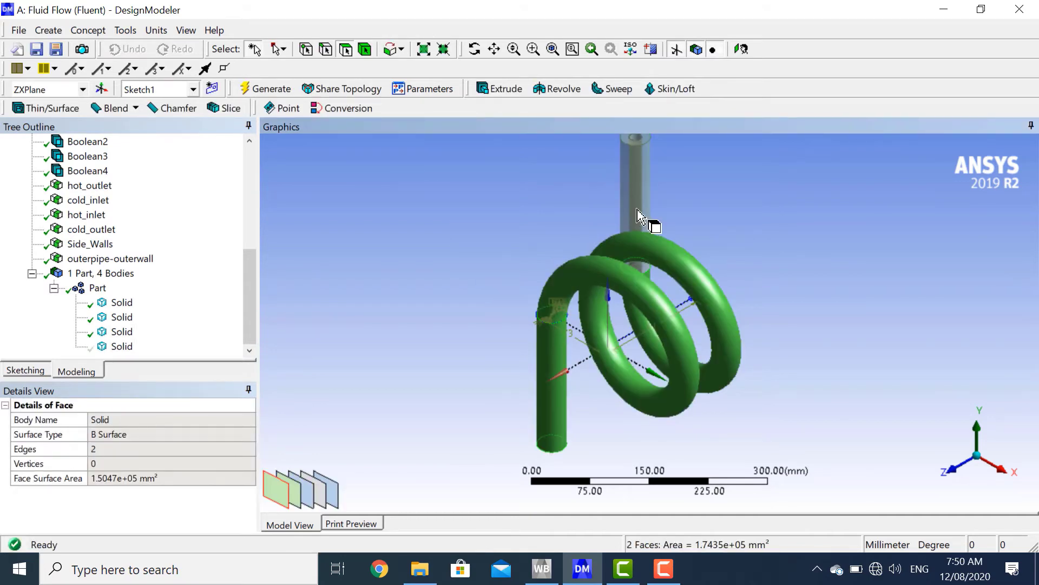
{"action": "left_click", "coordinate": [639, 214], "text": "ctrl"}
{"action": "right_click", "coordinate": [639, 206]}
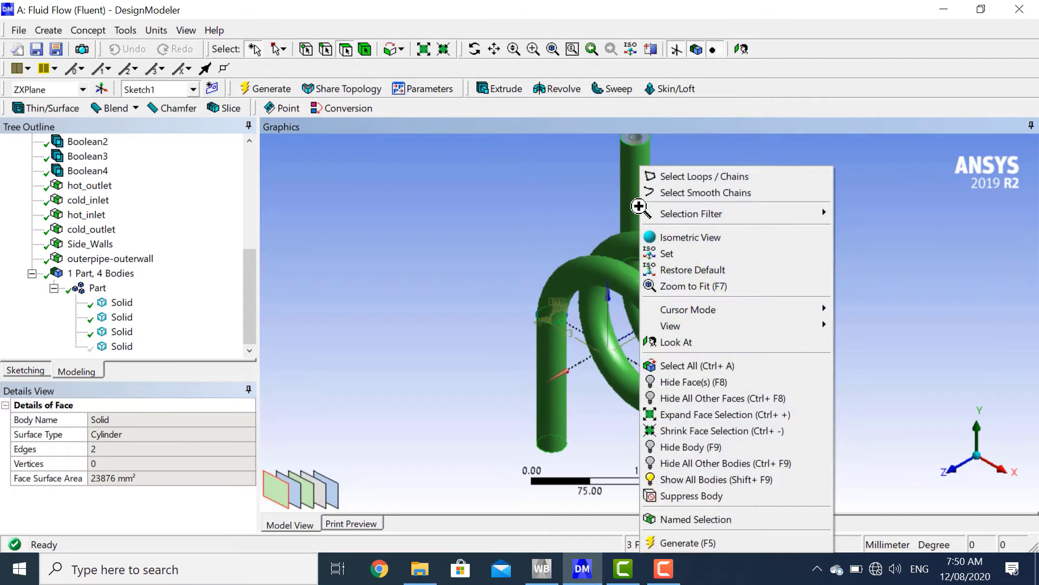
{"action": "left_click", "coordinate": [731, 519]}
{"action": "left_click", "coordinate": [192, 417]}
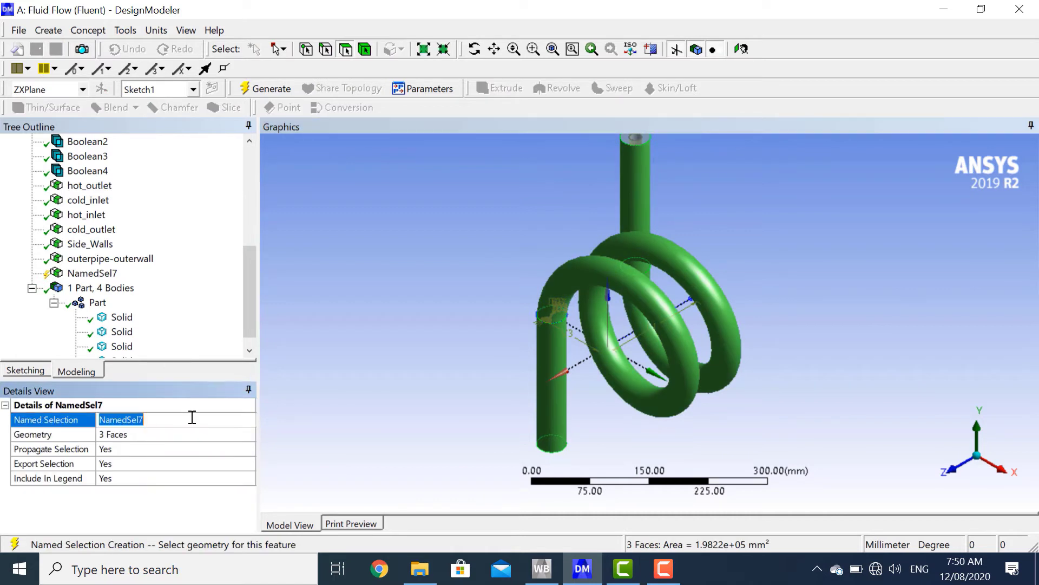
{"action": "type", "text": "coldfluid-outerpipe-interface"}
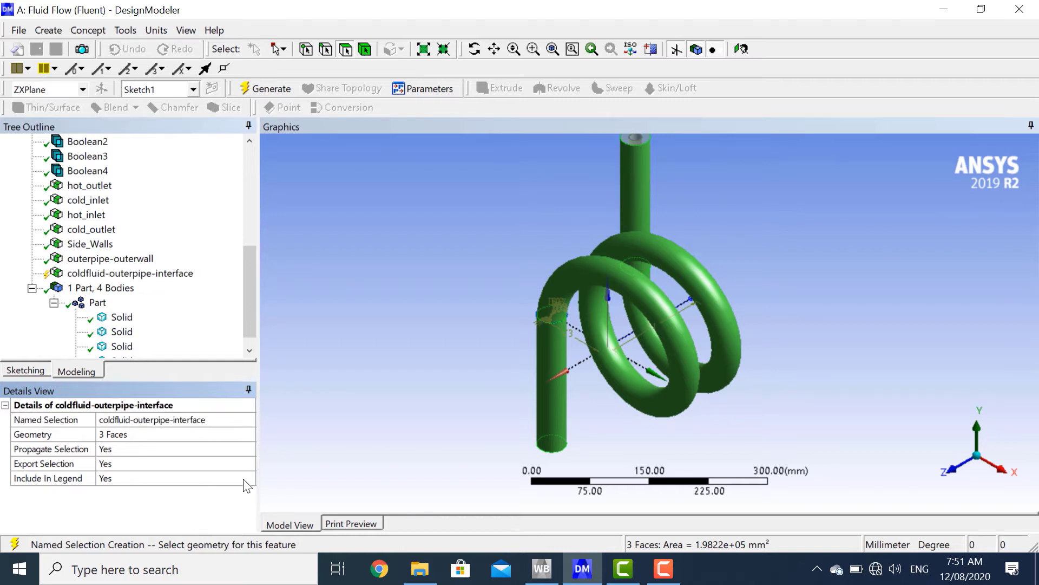
{"action": "left_click", "coordinate": [287, 92]}
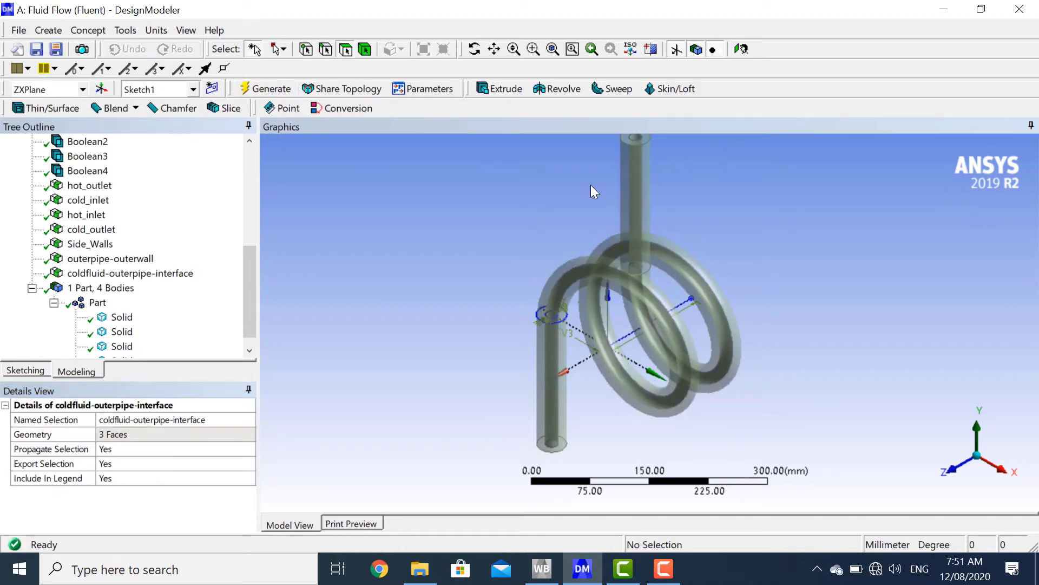
- Hide the cold fluid body, the third solid in the part, to expose the inner pipe
{"action": "scroll", "coordinate": [144, 320], "scroll_direction": "down", "scroll_amount": 1}
{"action": "left_click", "coordinate": [120, 333]}
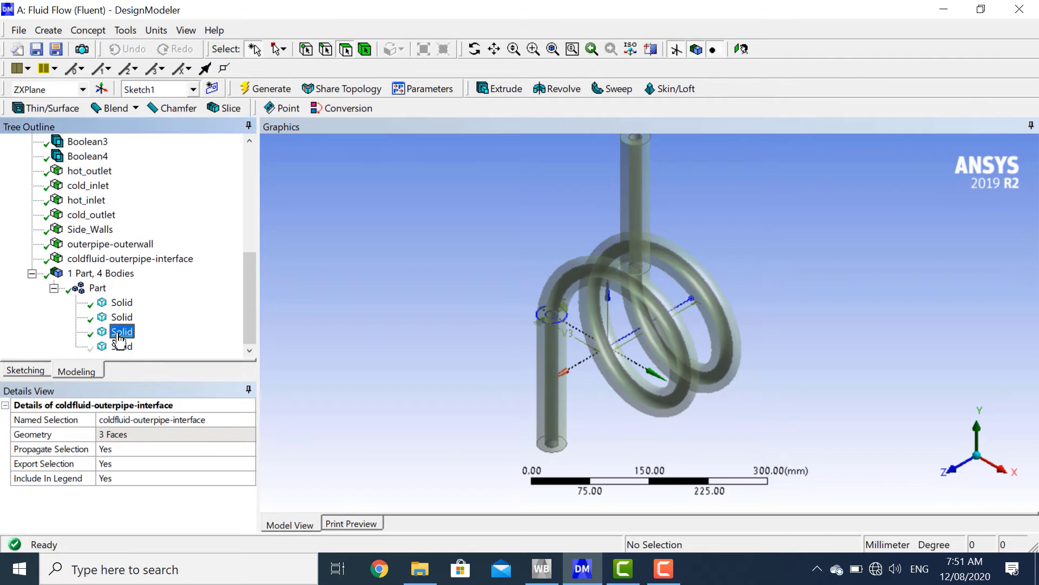
{"action": "right_click", "coordinate": [121, 334]}
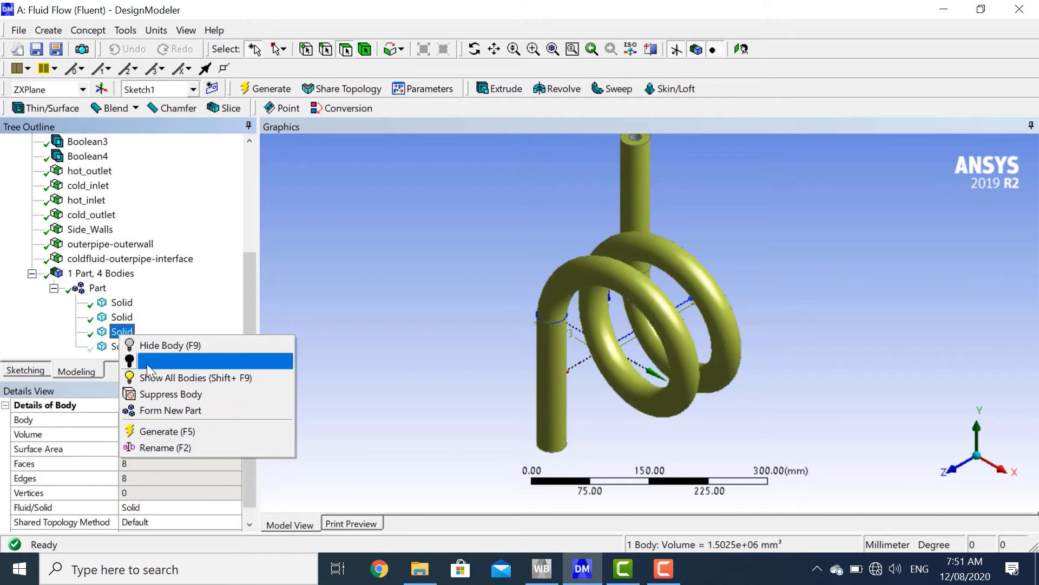
{"action": "left_click", "coordinate": [196, 347]}
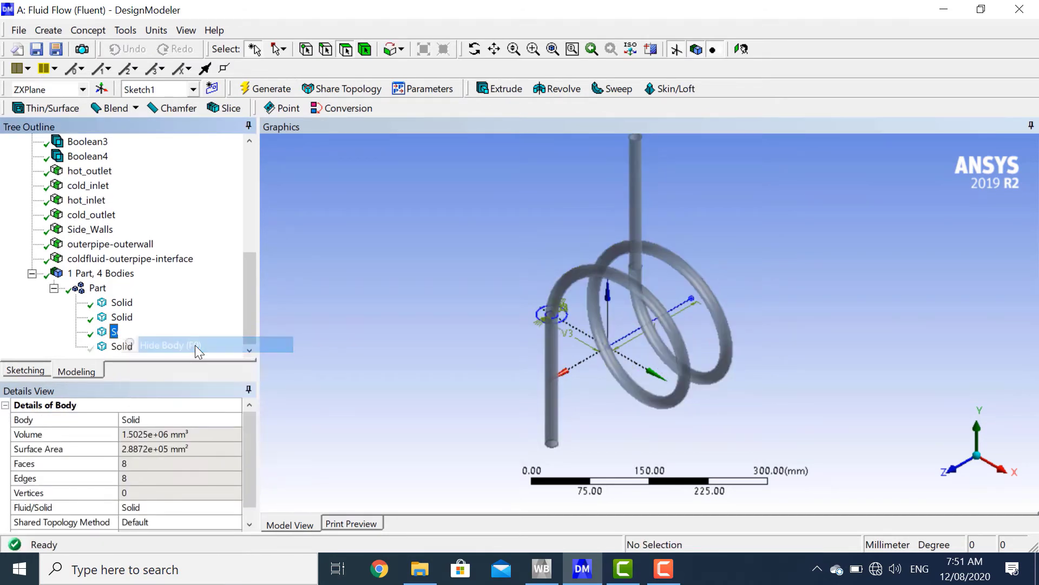
- Create and generate a named selection coldfluid-innerpipe-interface on the three outer surfaces of the inner pipe body
{"action": "left_click", "coordinate": [642, 221]}
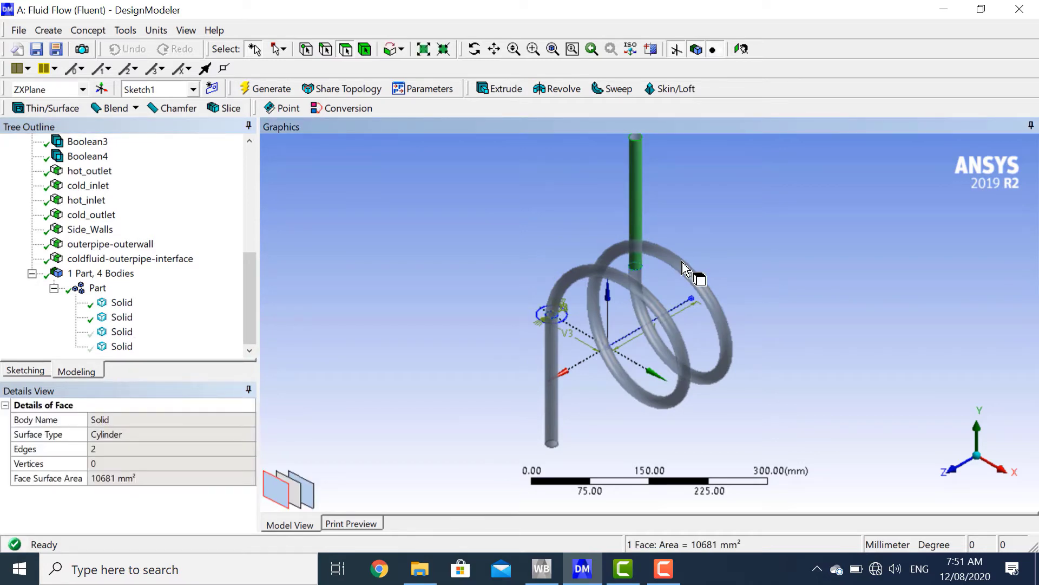
{"action": "left_click", "coordinate": [696, 278], "text": "ctrl"}
{"action": "left_click", "coordinate": [557, 358], "text": "ctrl"}
{"action": "right_click", "coordinate": [557, 352]}
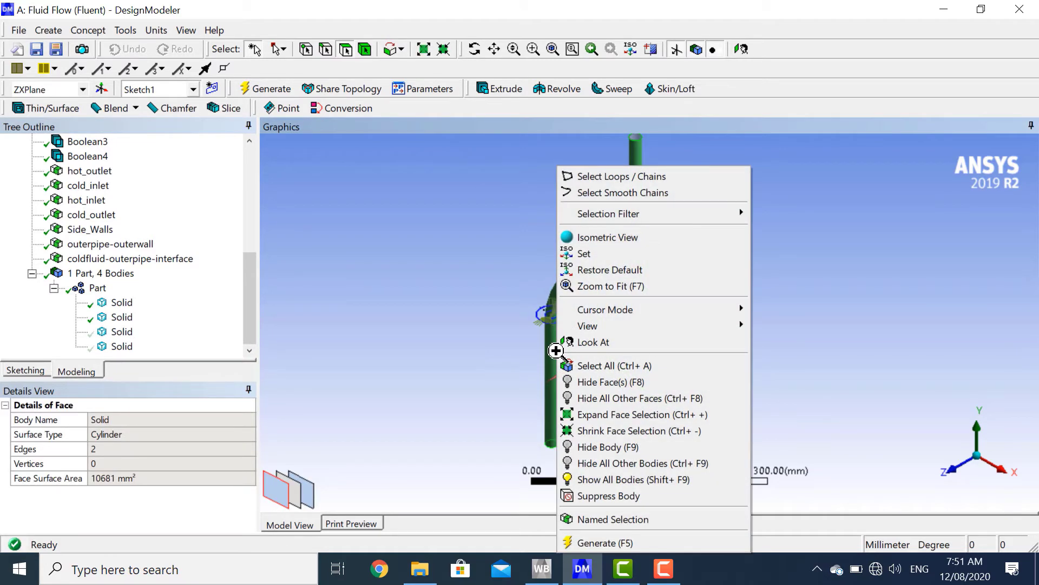
{"action": "left_click", "coordinate": [650, 519]}
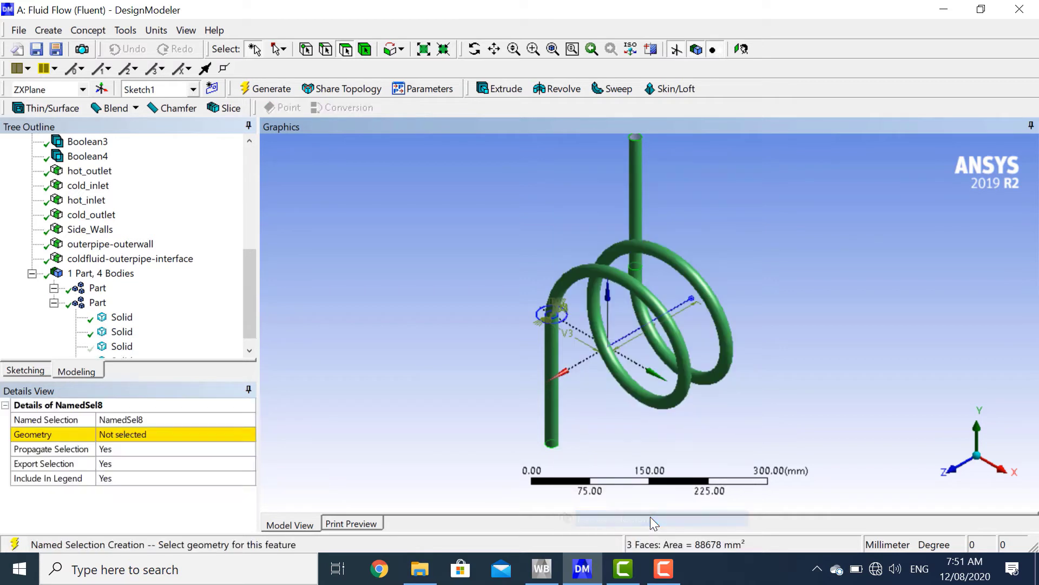
{"action": "left_click", "coordinate": [194, 419]}
{"action": "type", "text": "coldfluid-innerpipe-interface"}
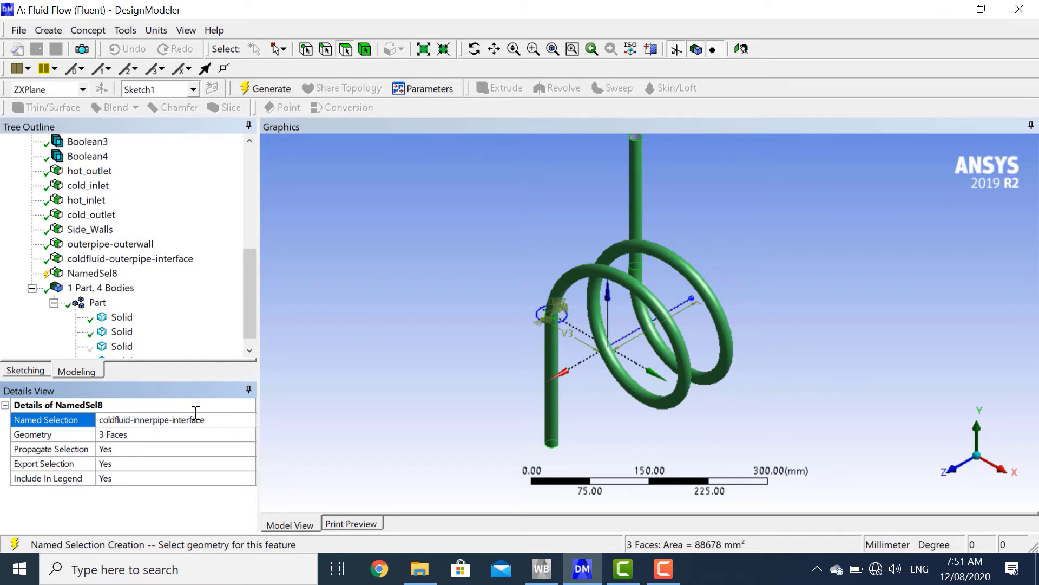
{"action": "key", "text": "Return"}
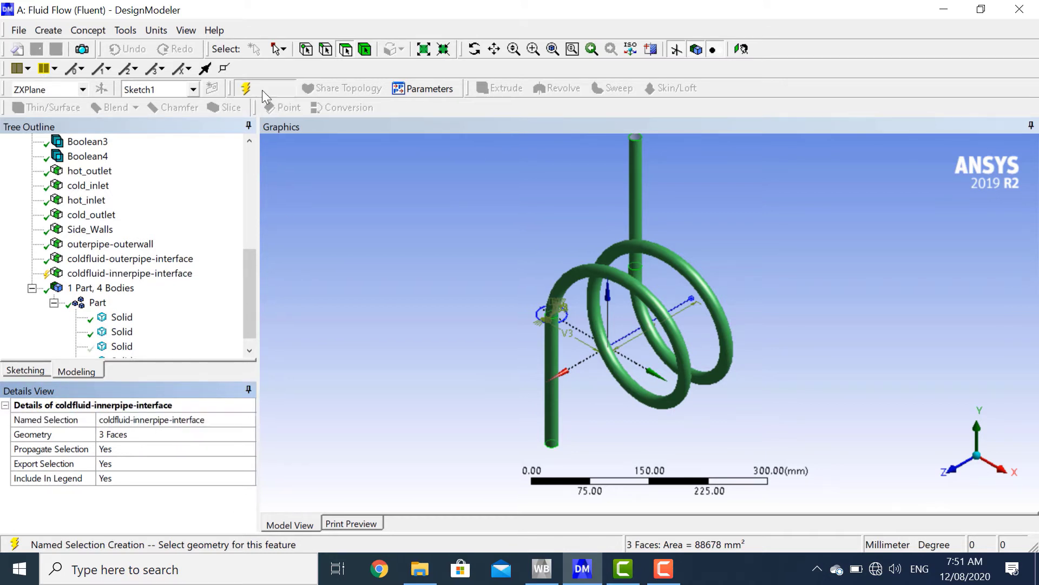
- Hide the inner pipe body, the second solid in the part, leaving only the hot fluid body shown
{"action": "right_click", "coordinate": [120, 333]}
{"action": "left_click", "coordinate": [160, 344]}
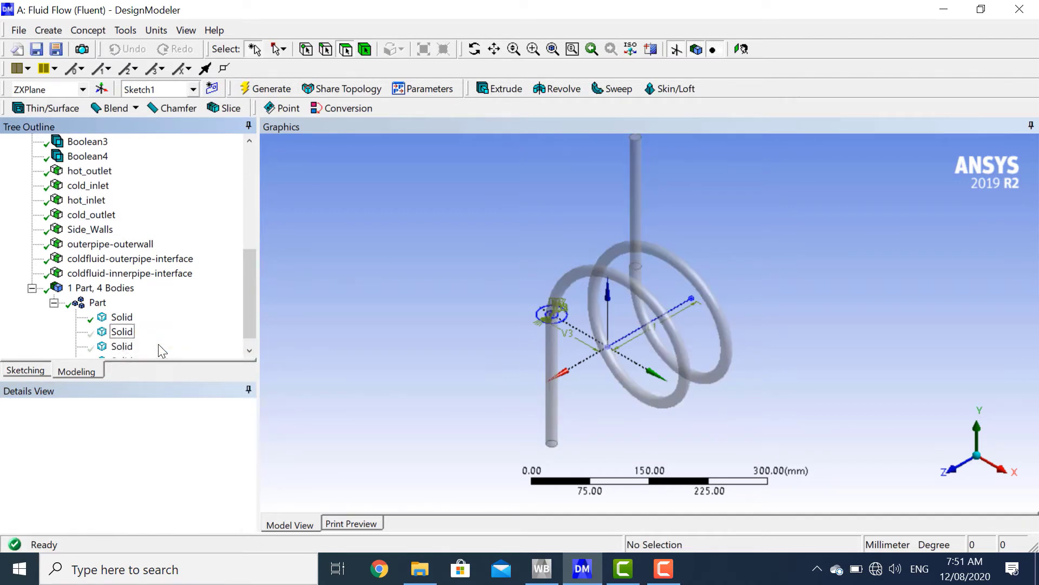
{"action": "left_click", "coordinate": [121, 317]}
{"action": "left_click", "coordinate": [426, 288]}
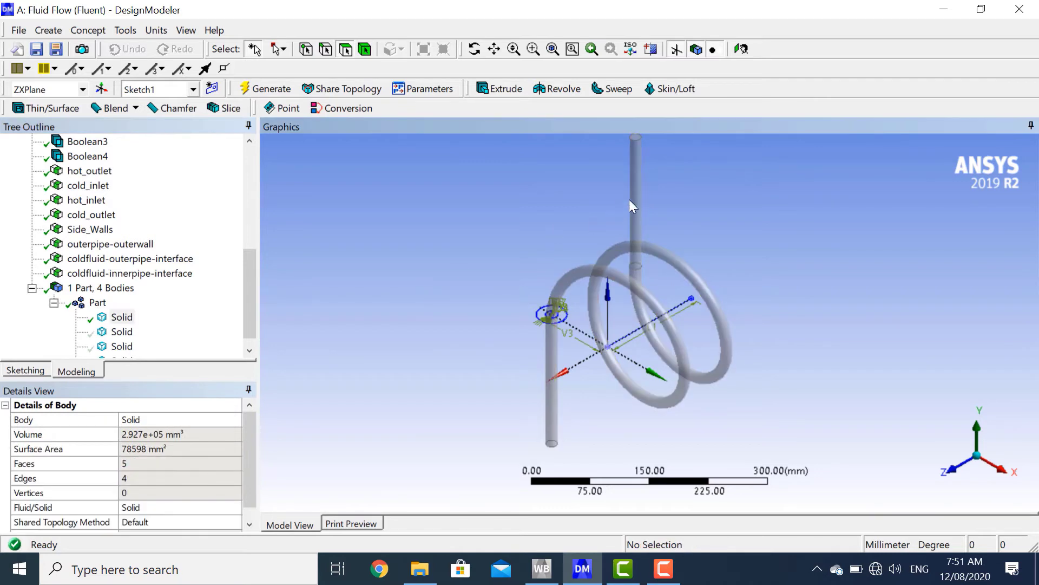
- Create and generate a named selection hotfluid-pipewall-interface on the three outer surfaces of the hot fluid body
{"action": "left_click", "coordinate": [635, 211]}
{"action": "left_click", "coordinate": [598, 273], "text": "ctrl"}
{"action": "left_click", "coordinate": [553, 346]}
{"action": "right_click", "coordinate": [554, 342]}
{"action": "left_click", "coordinate": [605, 517]}
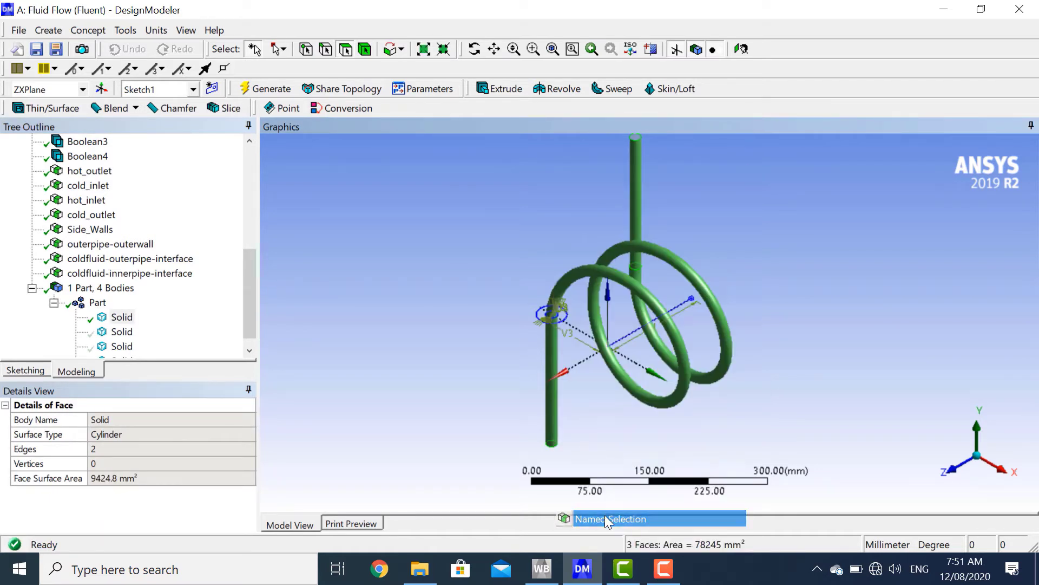
{"action": "left_click", "coordinate": [183, 439]}
{"action": "left_click", "coordinate": [160, 418]}
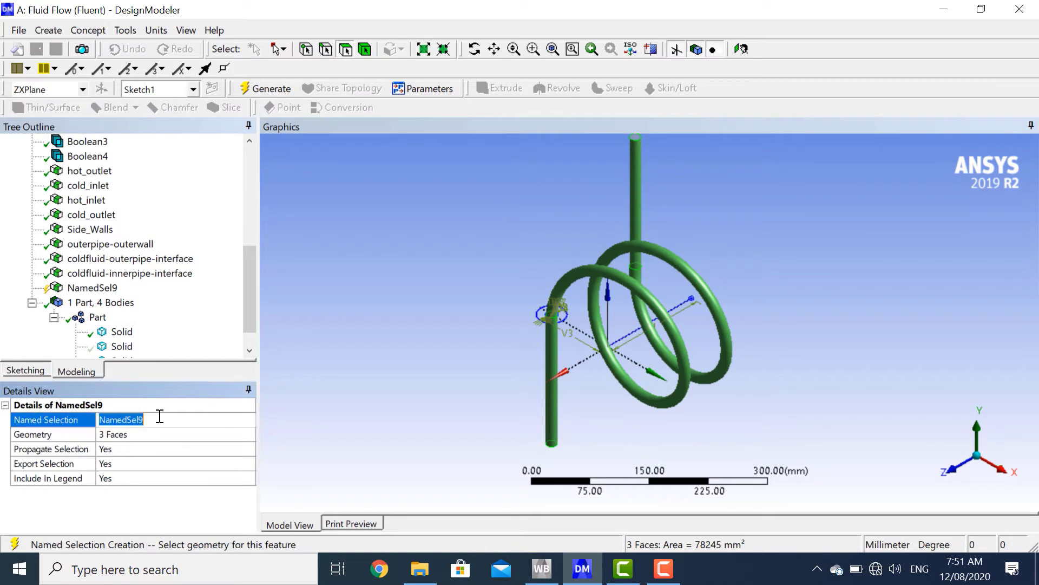
{"action": "type", "text": "hotfluid-pipewall-interface"}
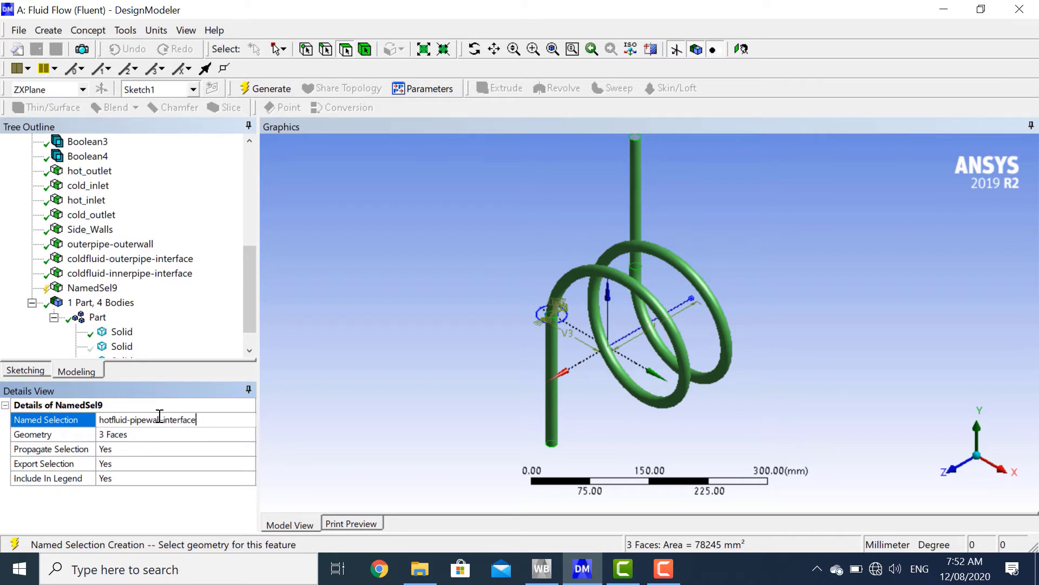
{"action": "left_click", "coordinate": [352, 394]}
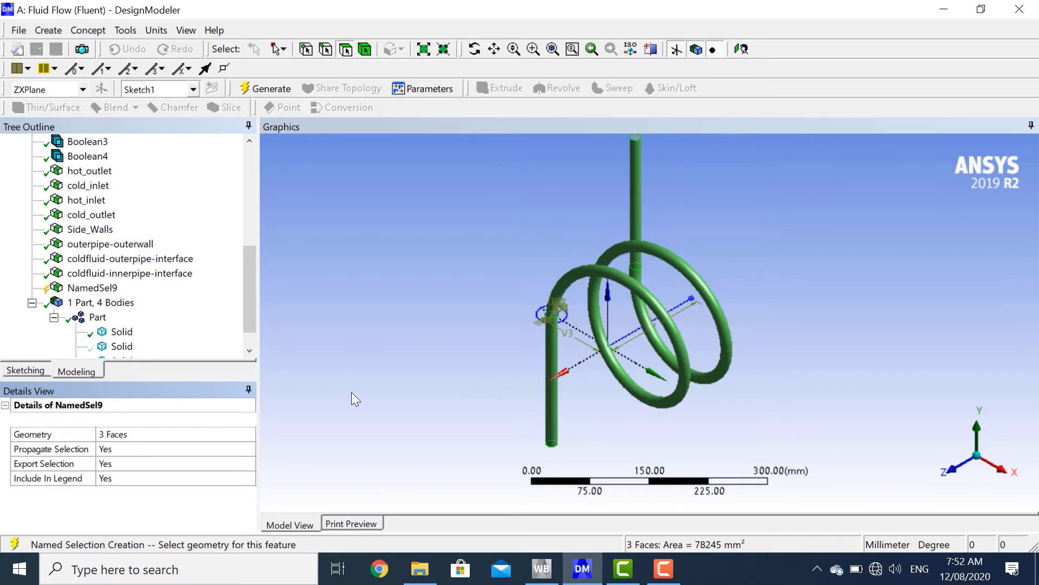
{"action": "left_click", "coordinate": [284, 90]}
- Review the faces assigned to the named selections, from hot_outlet through hotfluid-pipewall-interface
{"action": "left_click", "coordinate": [96, 172]}
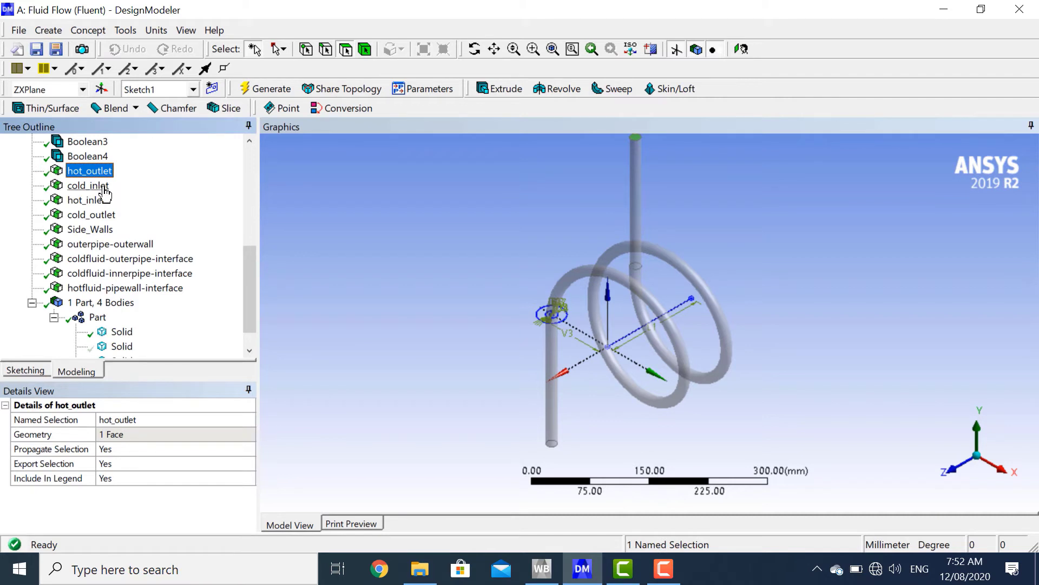
{"action": "left_click", "coordinate": [104, 188]}
{"action": "left_click", "coordinate": [103, 202]}
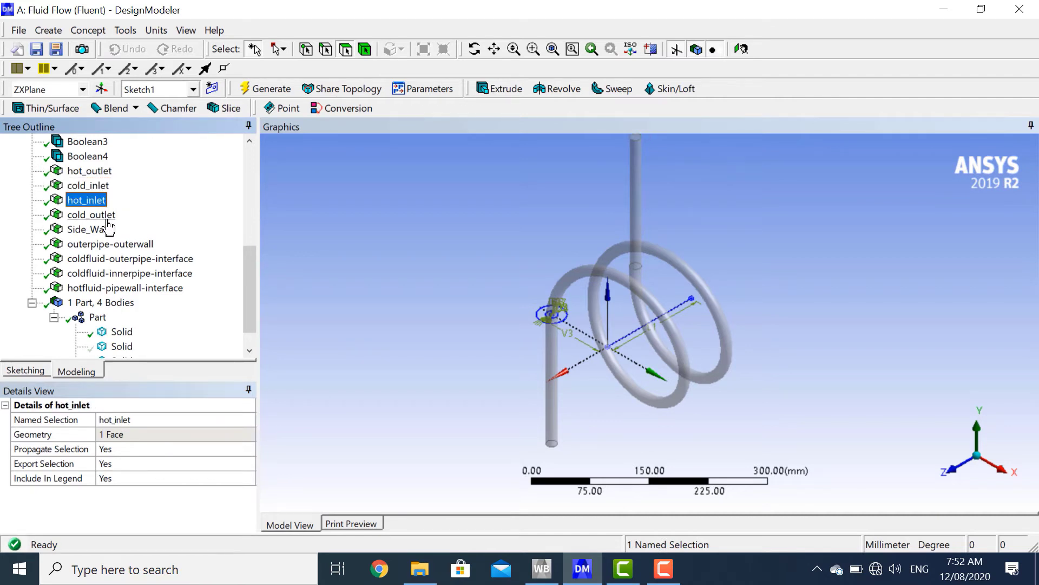
{"action": "left_click", "coordinate": [106, 218]}
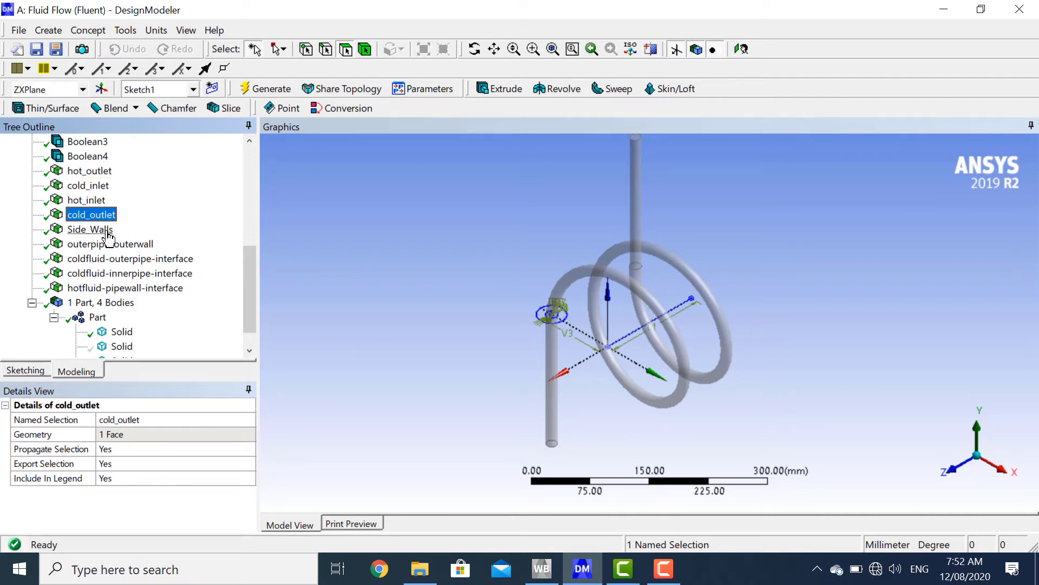
{"action": "left_click", "coordinate": [107, 232]}
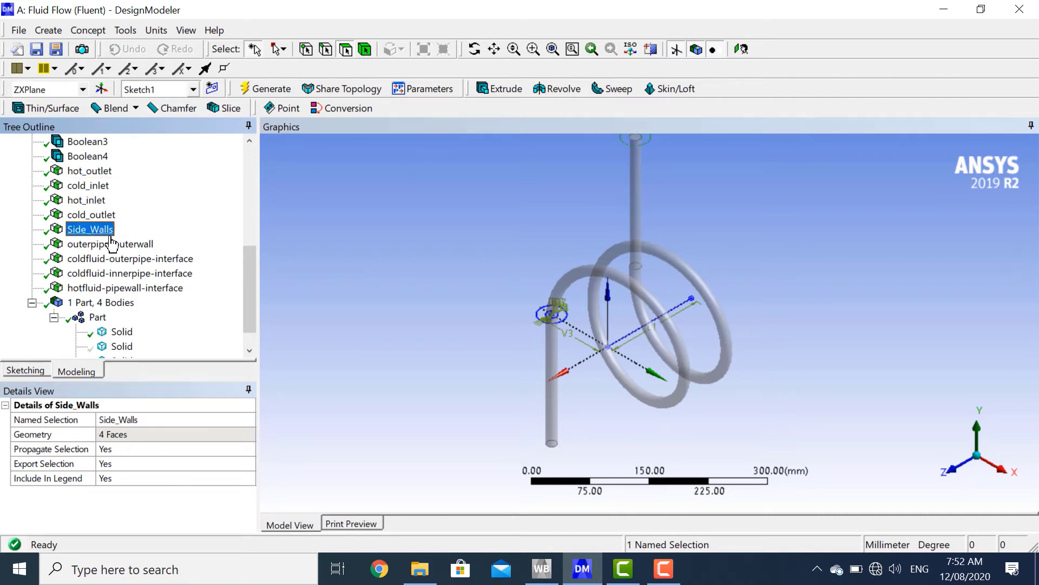
{"action": "left_click", "coordinate": [113, 245]}
{"action": "left_click", "coordinate": [122, 259]}
{"action": "left_click", "coordinate": [133, 288]}
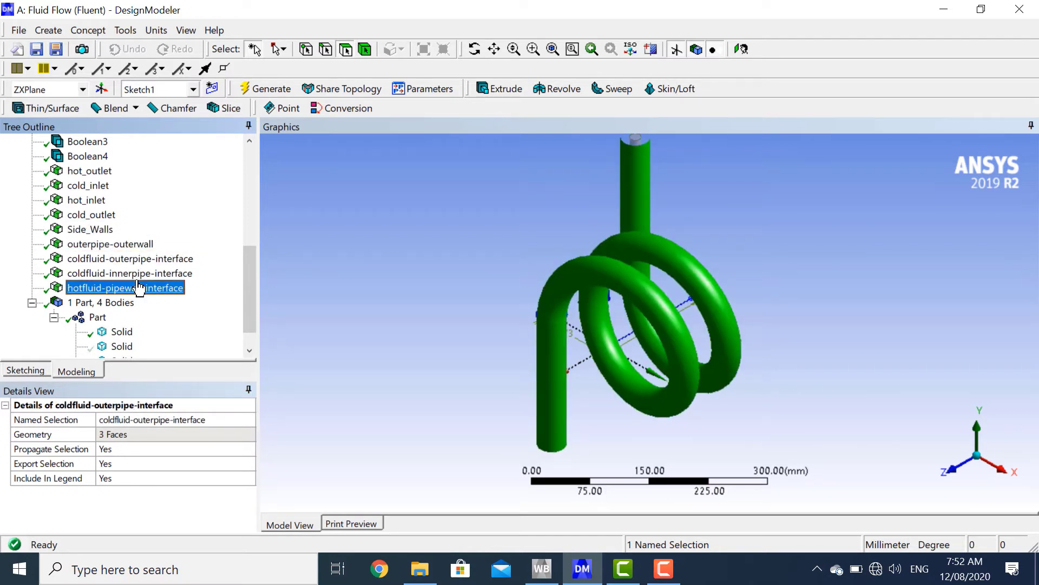
{"action": "left_click", "coordinate": [130, 273]}
{"action": "left_click", "coordinate": [130, 288]}
{"action": "left_click", "coordinate": [130, 259]}
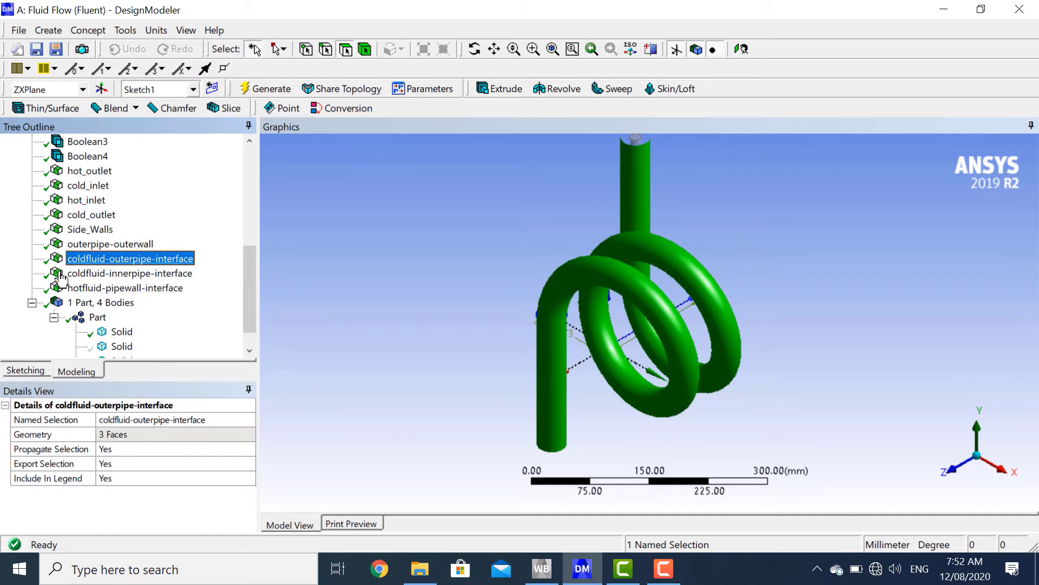
- Create and generate a named selection hotfluid-domain containing the whole hot fluid body
{"action": "left_click", "coordinate": [86, 302]}
{"action": "left_click", "coordinate": [117, 332]}
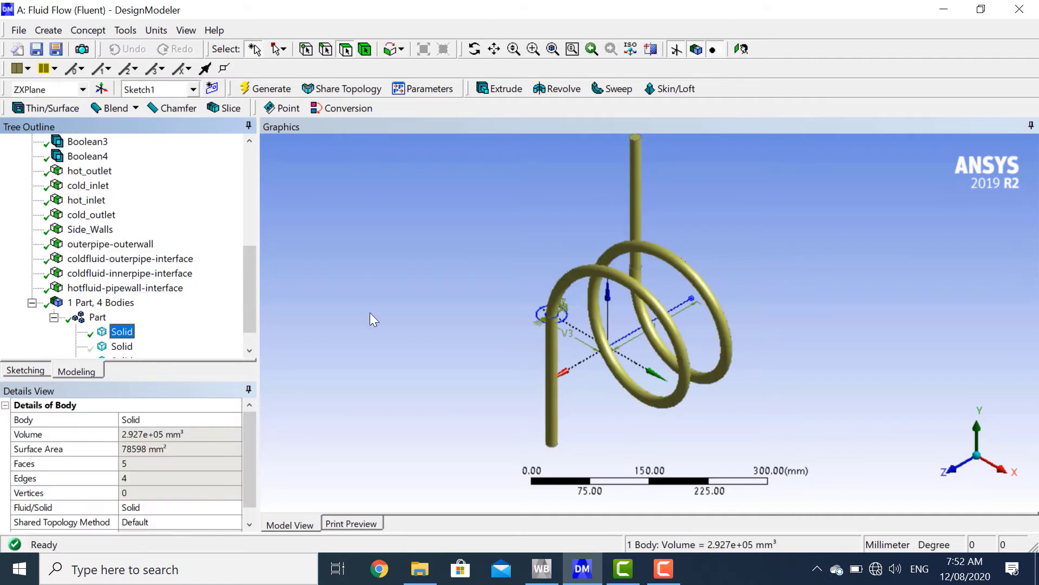
{"action": "left_click", "coordinate": [371, 317]}
{"action": "left_click", "coordinate": [365, 49]}
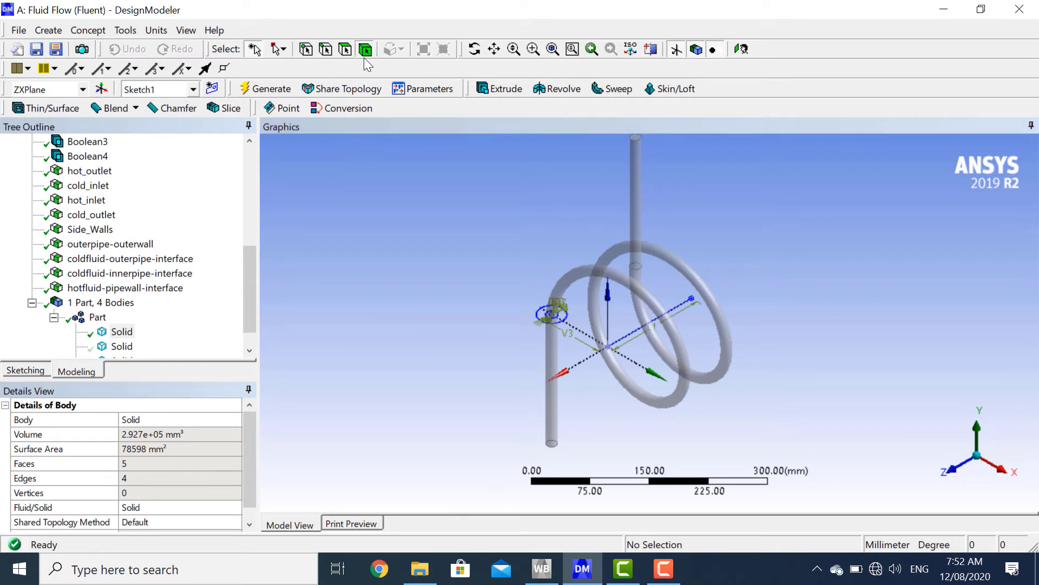
{"action": "left_click", "coordinate": [638, 184]}
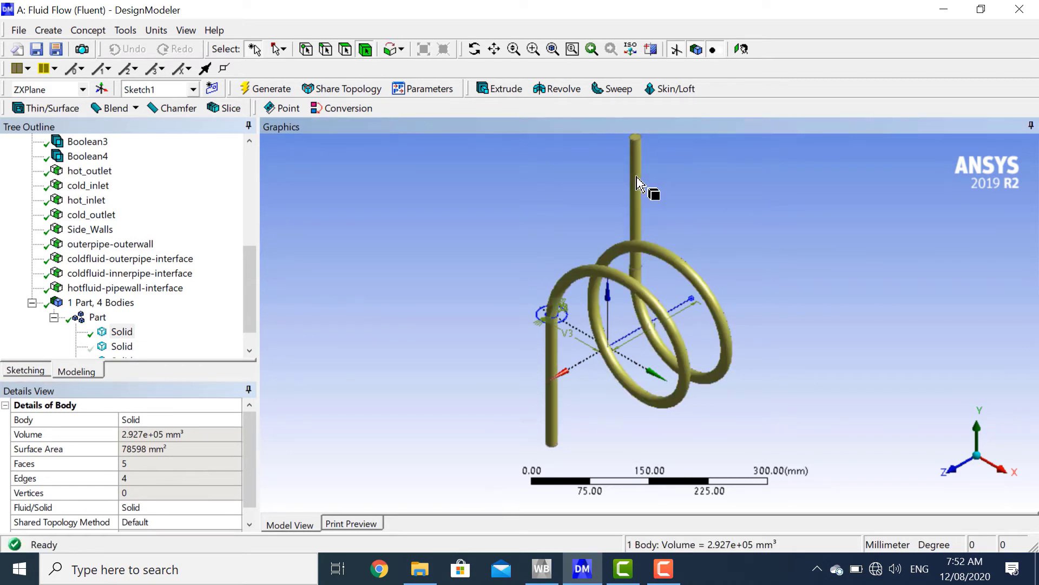
{"action": "right_click", "coordinate": [638, 184]}
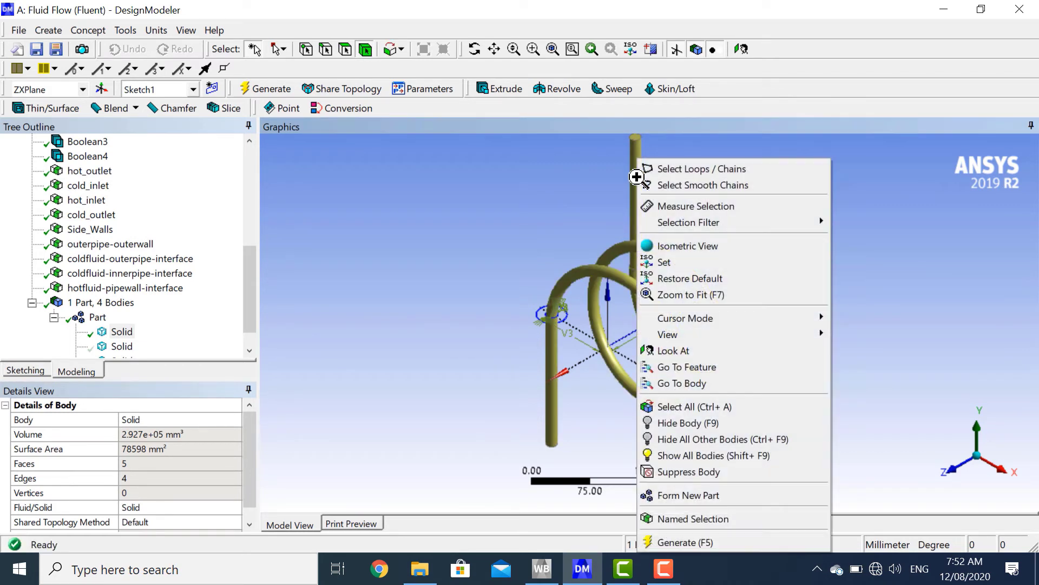
{"action": "left_click", "coordinate": [730, 521]}
{"action": "left_click", "coordinate": [243, 416]}
{"action": "type", "text": "hotfluid-domain"}
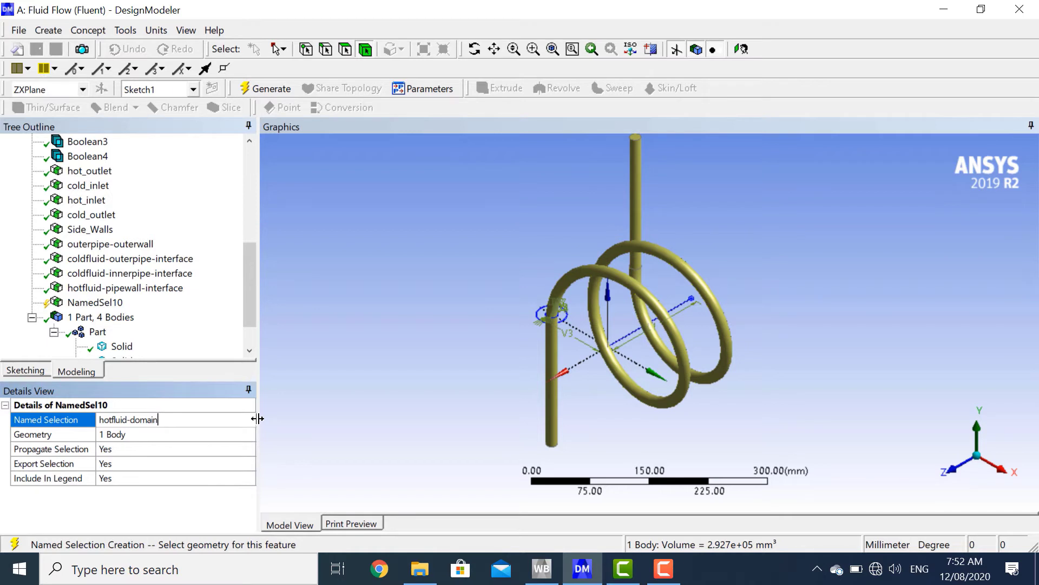
{"action": "key", "text": "Return"}
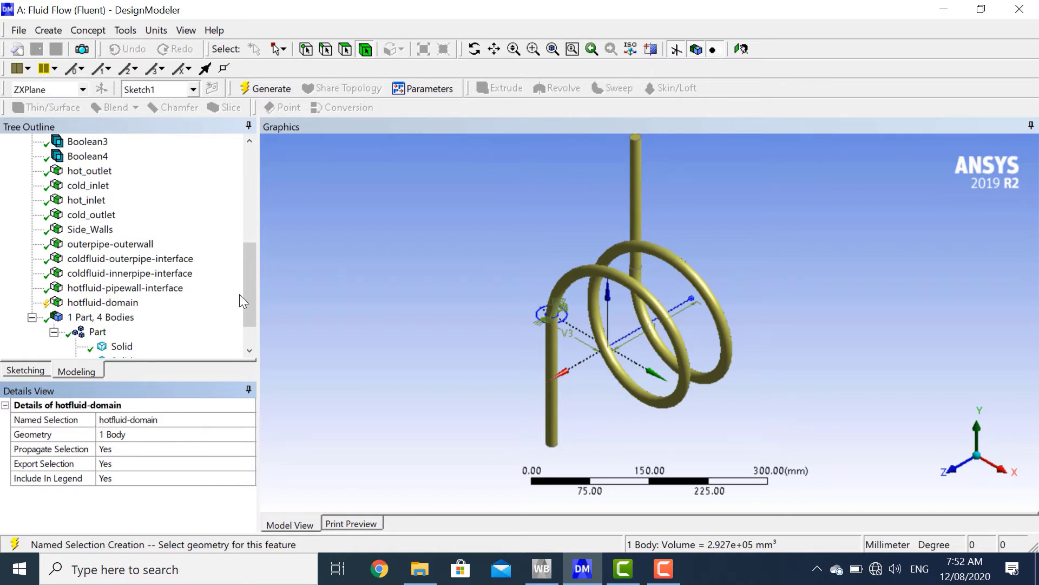
{"action": "left_click", "coordinate": [265, 88]}
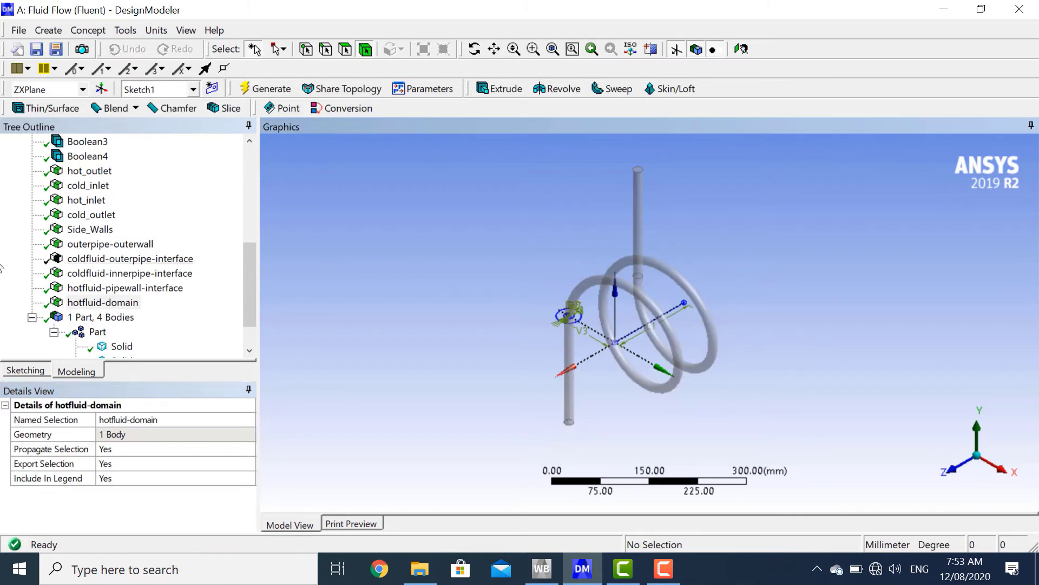
- Show the hidden inner pipe body, the second solid in the part
{"action": "scroll", "coordinate": [165, 301], "scroll_direction": "down", "scroll_amount": 1}
{"action": "left_click", "coordinate": [130, 318]}
{"action": "right_click", "coordinate": [135, 320]}
{"action": "left_click", "coordinate": [165, 355]}
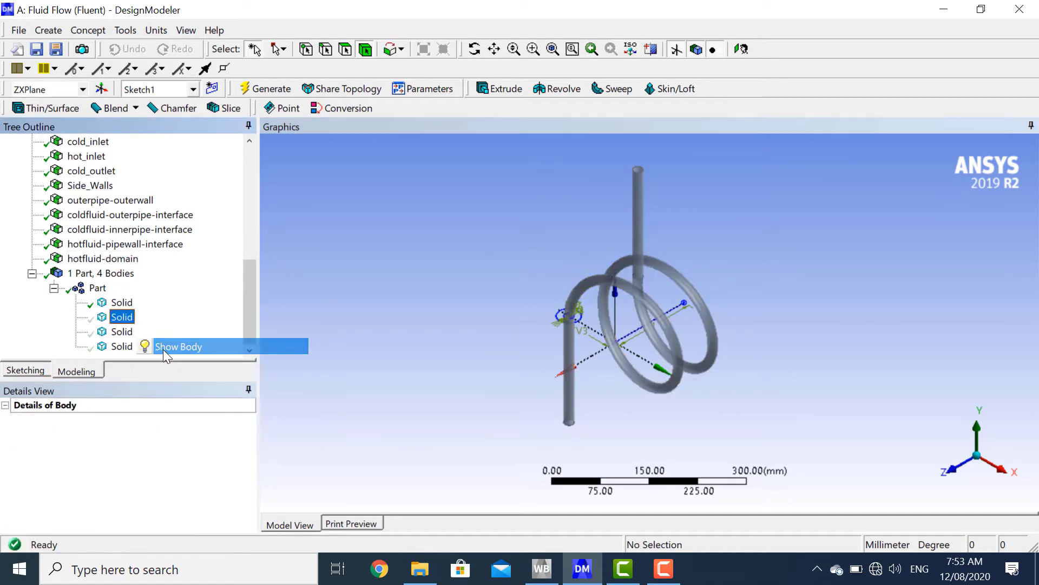
- Create a named selection inner_tube containing the whole inner pipe body
{"action": "left_click", "coordinate": [642, 204]}
{"action": "right_click", "coordinate": [641, 202]}
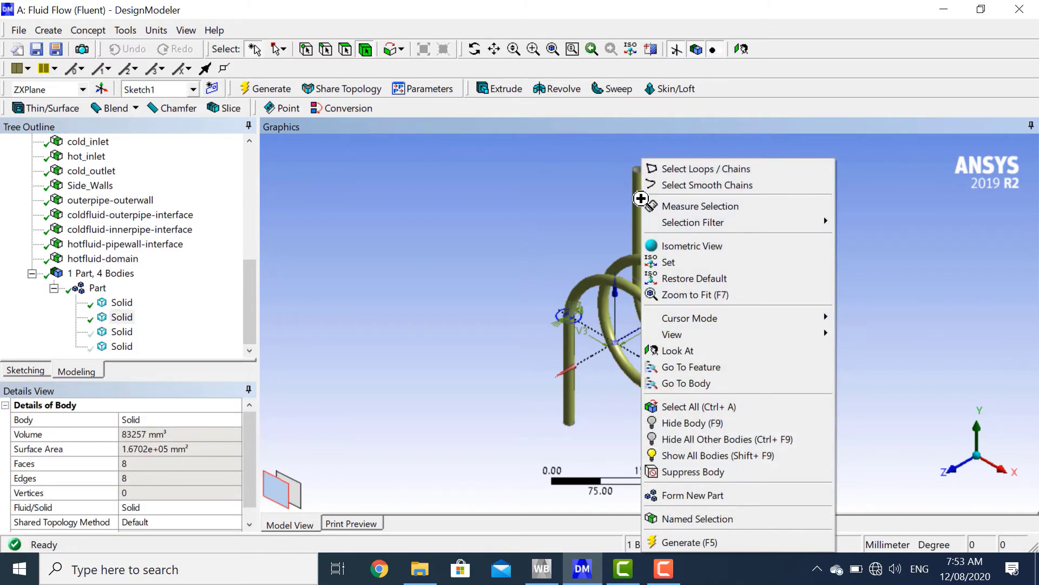
{"action": "left_click", "coordinate": [697, 518]}
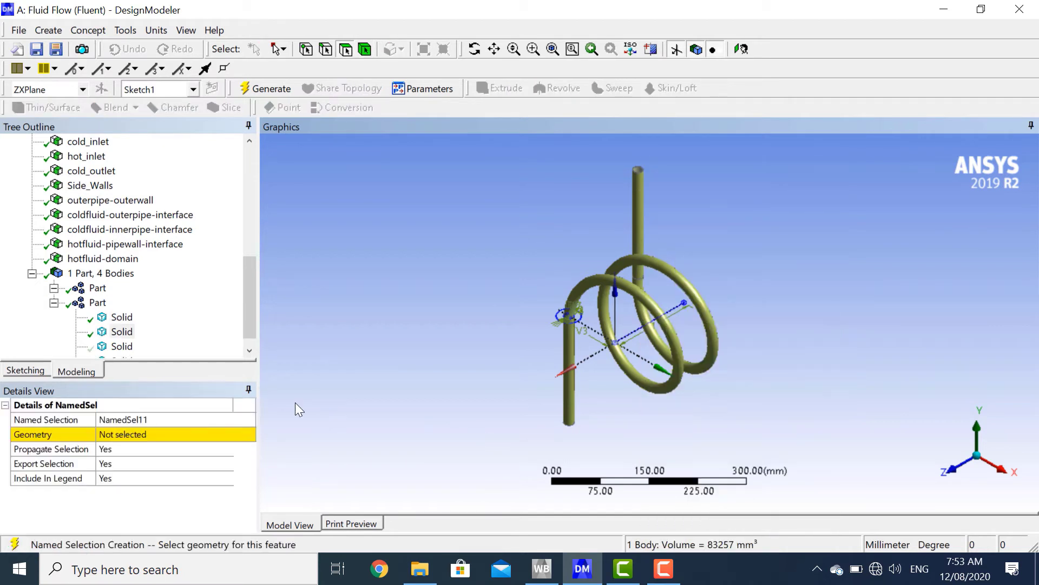
{"action": "left_click", "coordinate": [172, 422]}
{"action": "type", "text": "inner_tube"}
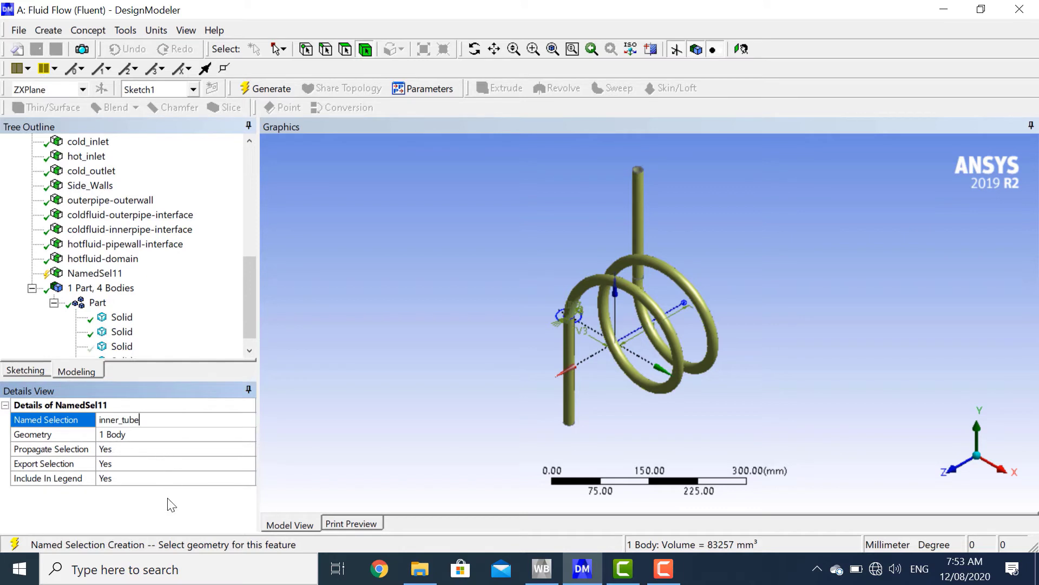
- Generate the named selection inner_tube and unhide the third solid body of the part
{"action": "key", "text": "Return"}
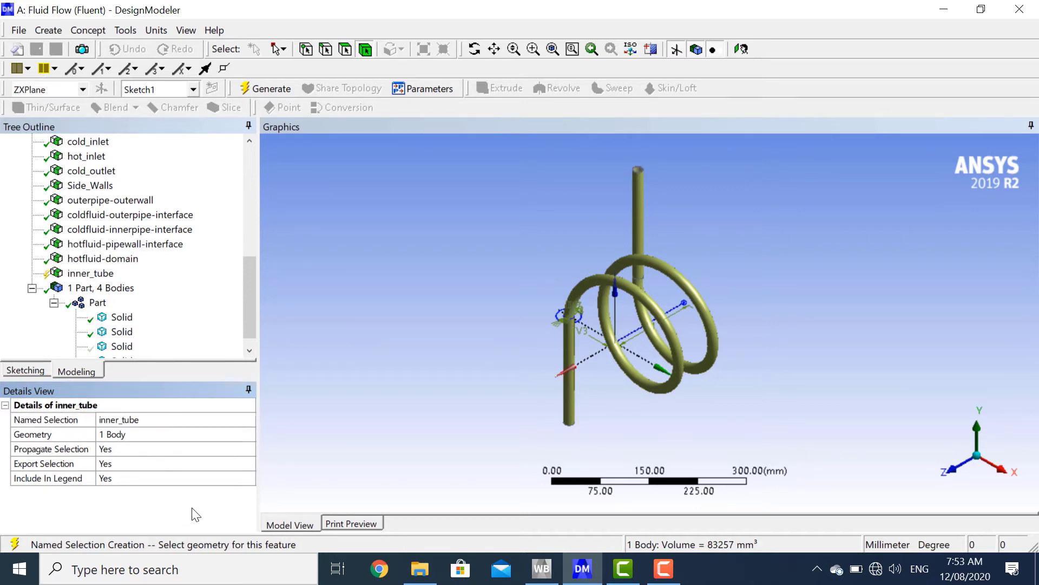
{"action": "left_click", "coordinate": [269, 88]}
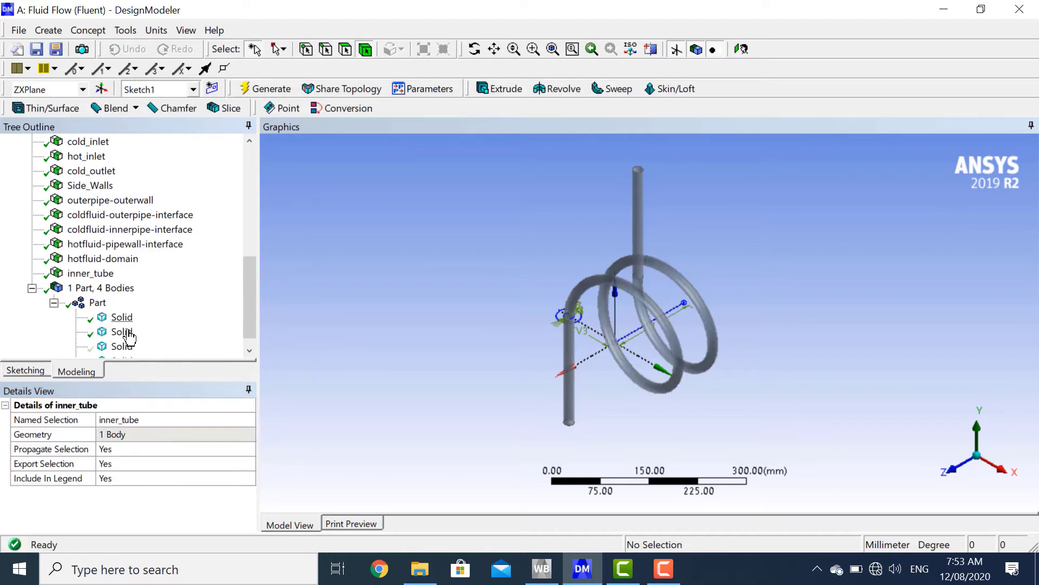
{"action": "left_click", "coordinate": [123, 346]}
{"action": "right_click", "coordinate": [124, 346]}
{"action": "left_click", "coordinate": [164, 369]}
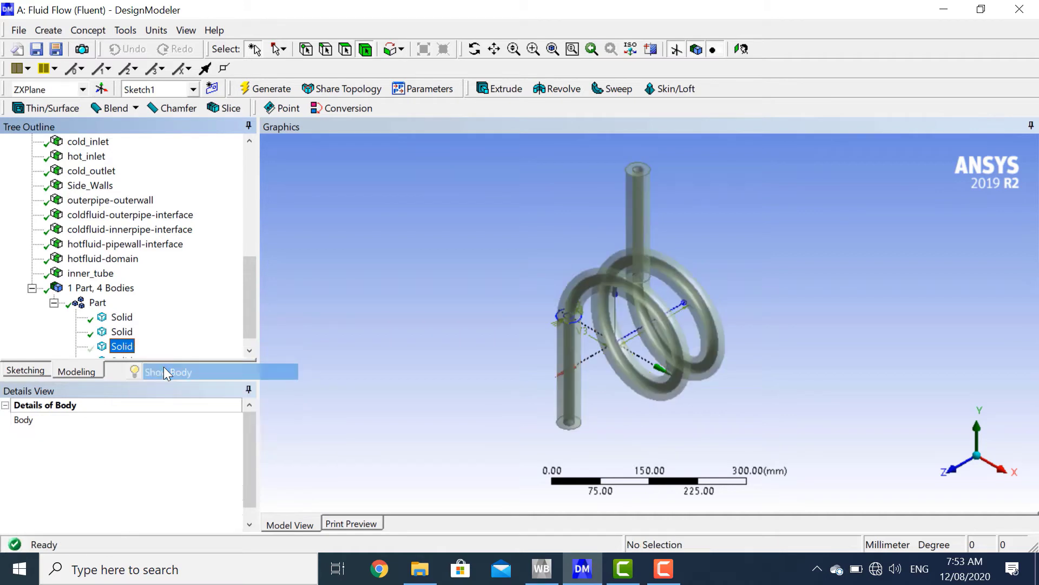
- Create a named selection called coldfluid-domain from the unhidden annular fluid body and generate it
{"action": "left_click", "coordinate": [645, 219]}
{"action": "right_click", "coordinate": [644, 219]}
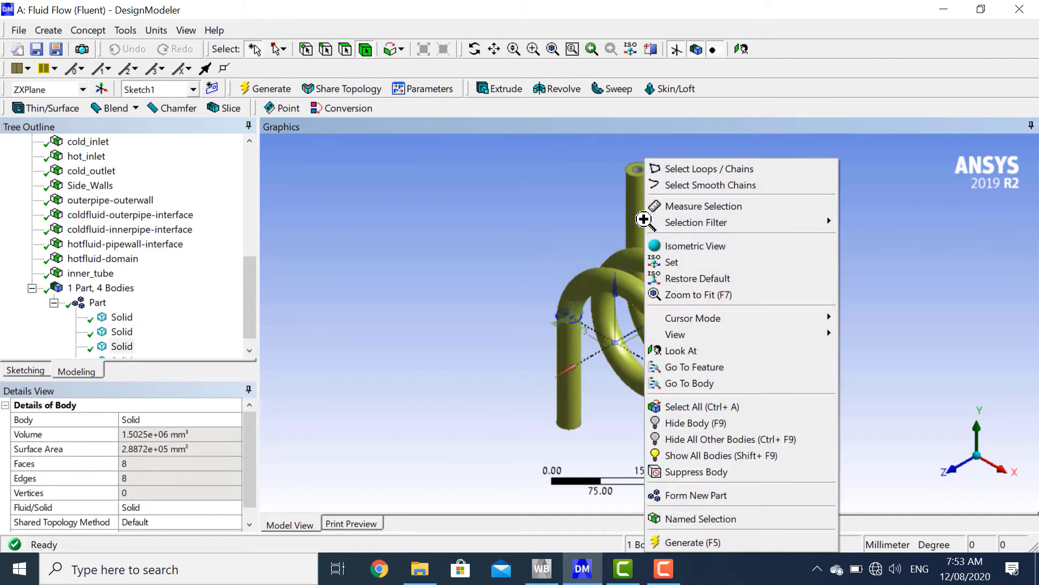
{"action": "left_click", "coordinate": [623, 197]}
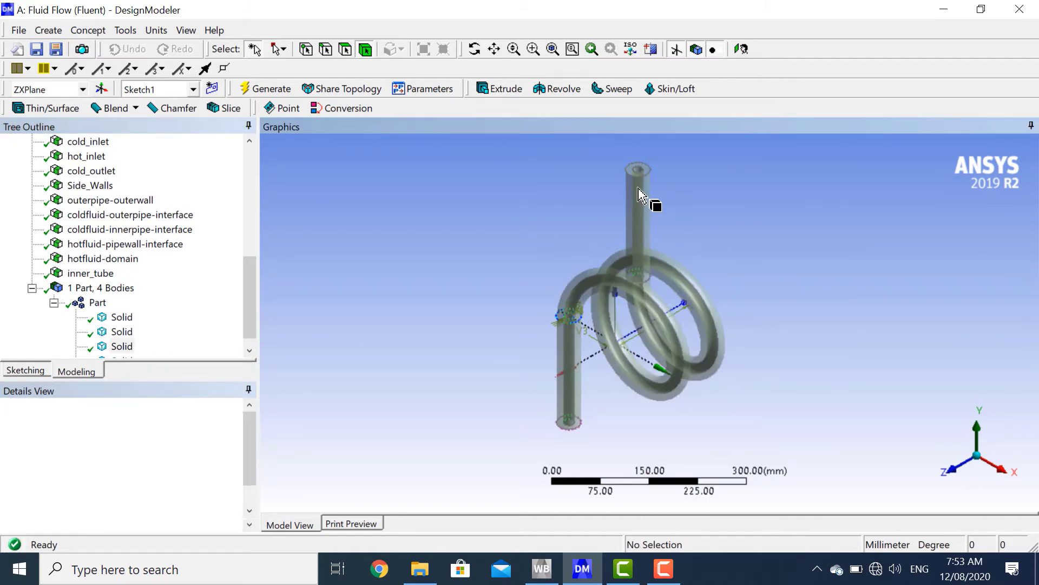
{"action": "left_click", "coordinate": [654, 204]}
{"action": "left_click", "coordinate": [980, 427]}
{"action": "scroll", "coordinate": [692, 239], "scroll_direction": "up", "scroll_amount": 5}
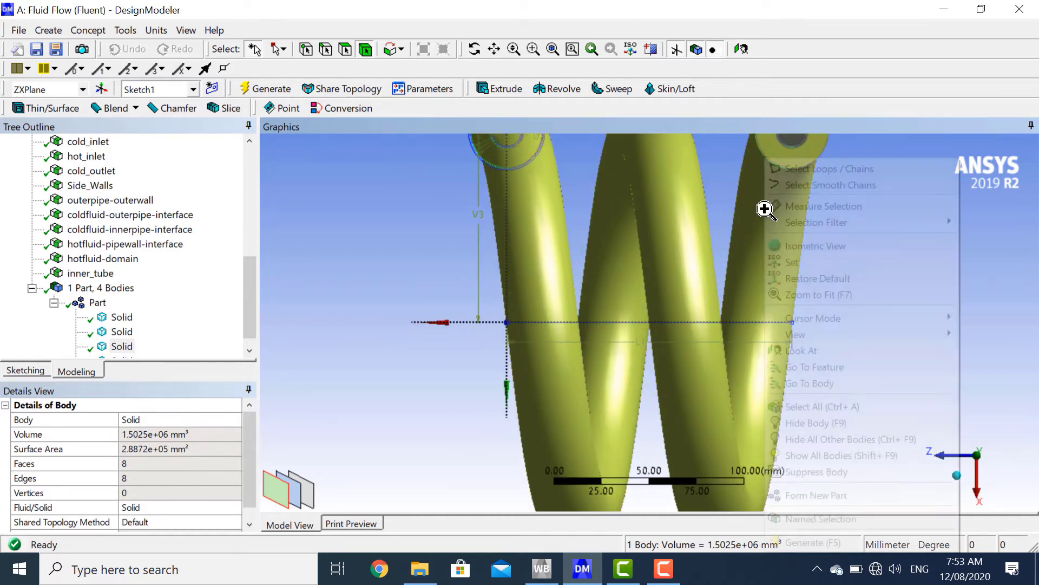
{"action": "right_click", "coordinate": [765, 209]}
{"action": "left_click", "coordinate": [824, 519]}
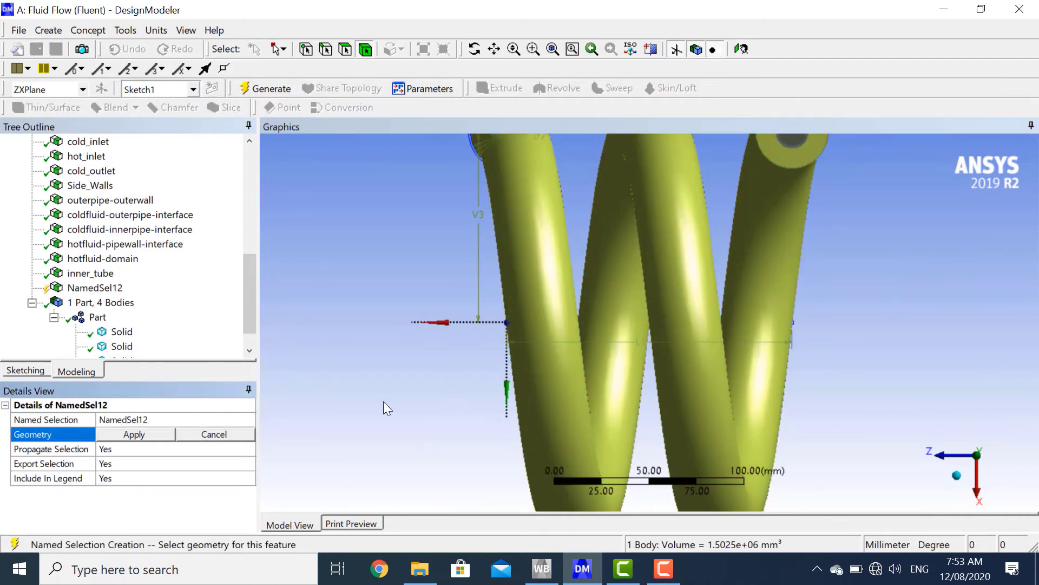
{"action": "left_click", "coordinate": [156, 420]}
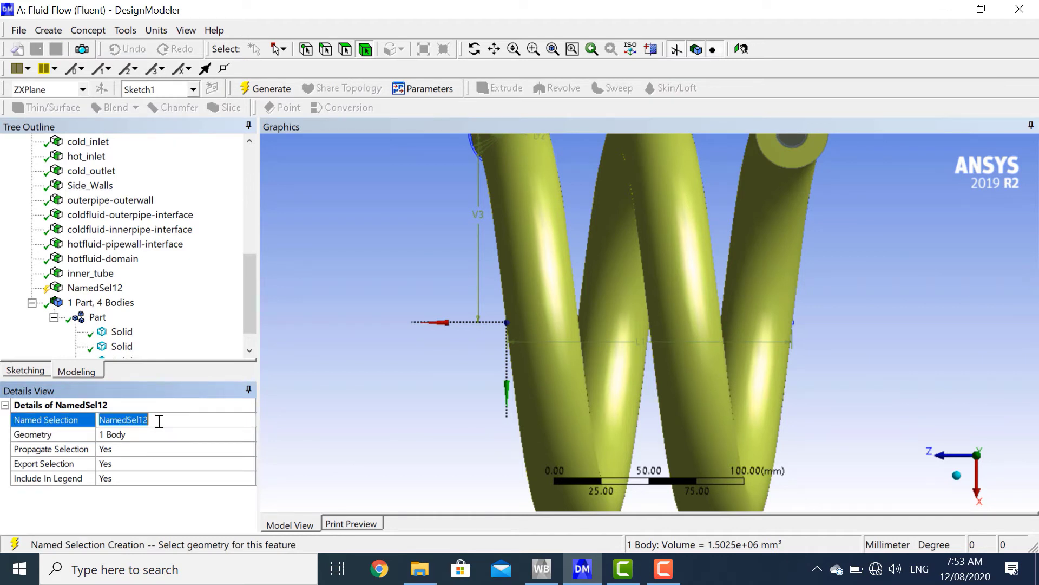
{"action": "type", "text": "coldfluid-domain"}
{"action": "key", "text": "Return"}
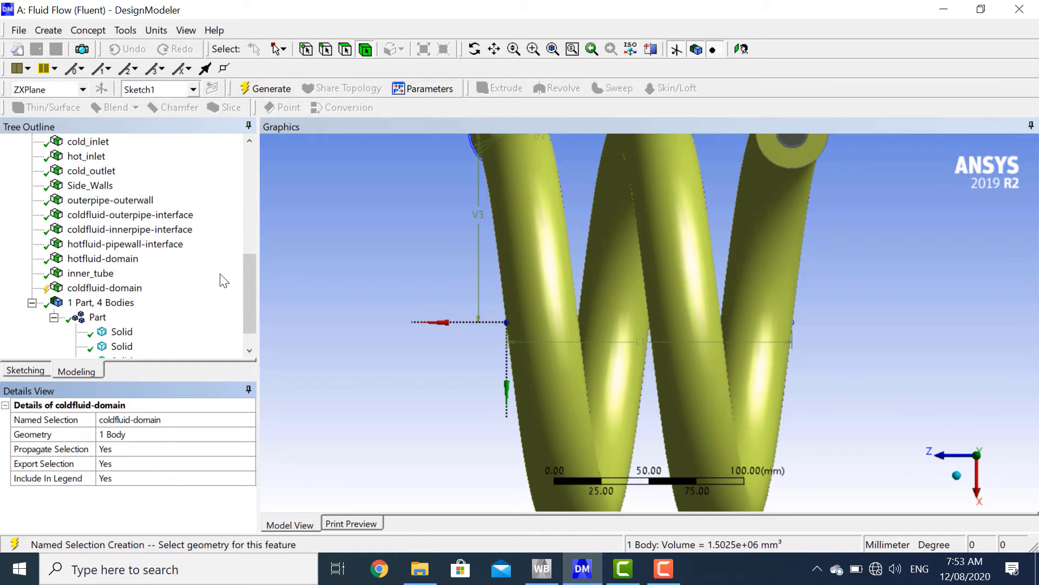
{"action": "left_click", "coordinate": [266, 88]}
- Unhide the fourth solid body of the part
{"action": "scroll", "coordinate": [151, 293], "scroll_direction": "down", "scroll_amount": 1}
{"action": "left_click", "coordinate": [122, 346]}
{"action": "right_click", "coordinate": [124, 347]}
{"action": "left_click", "coordinate": [157, 300]}
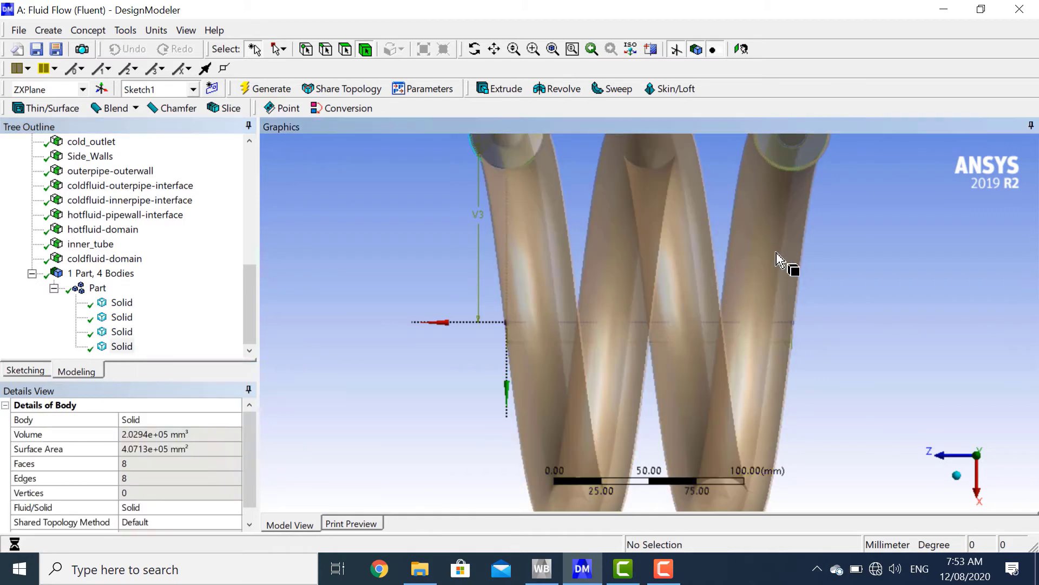
- Create a named selection called outer_tube from the outermost pipe body and generate it
{"action": "left_click", "coordinate": [778, 260]}
{"action": "right_click", "coordinate": [778, 254]}
{"action": "left_click", "coordinate": [810, 518]}
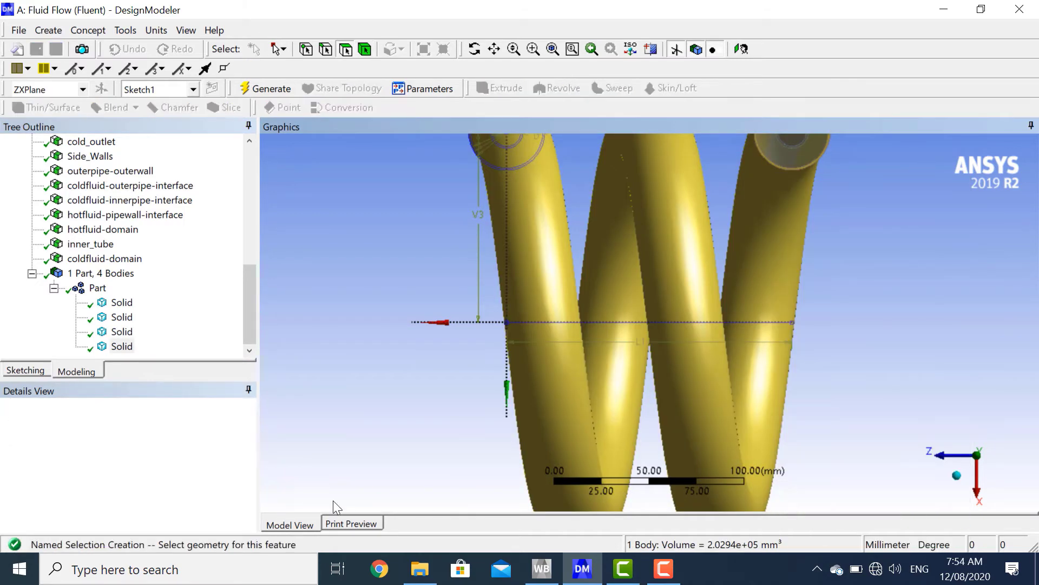
{"action": "left_click", "coordinate": [135, 434]}
{"action": "left_click", "coordinate": [136, 420]}
{"action": "type", "text": "ou"}
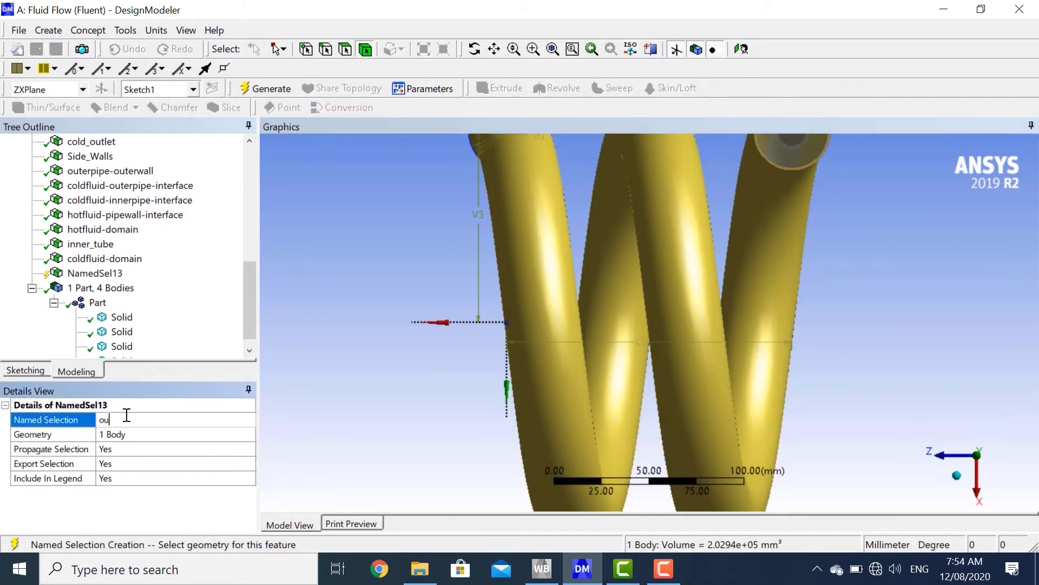
{"action": "type", "text": "ter_tube"}
{"action": "key", "text": "Return"}
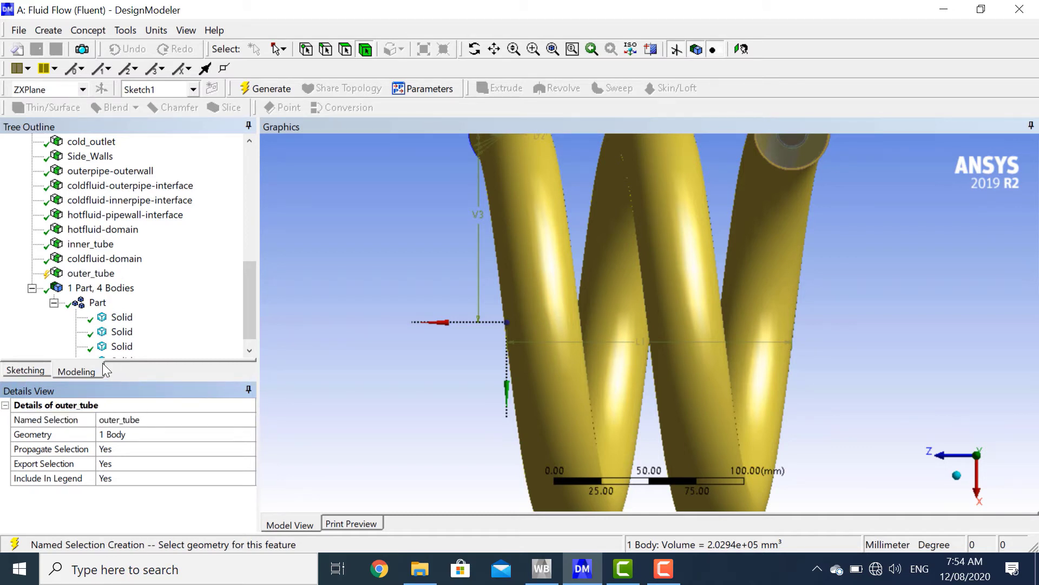
{"action": "left_click", "coordinate": [259, 94]}
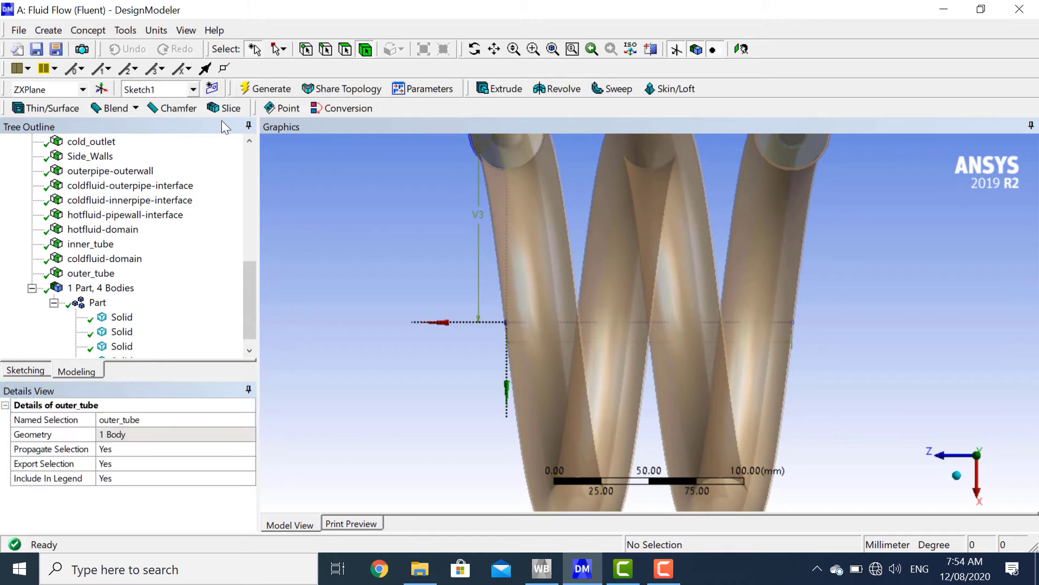
- Close the geometry editor and save the Workbench project as Tutorial in a new folder named Tutorial 4
{"action": "left_click", "coordinate": [957, 477]}
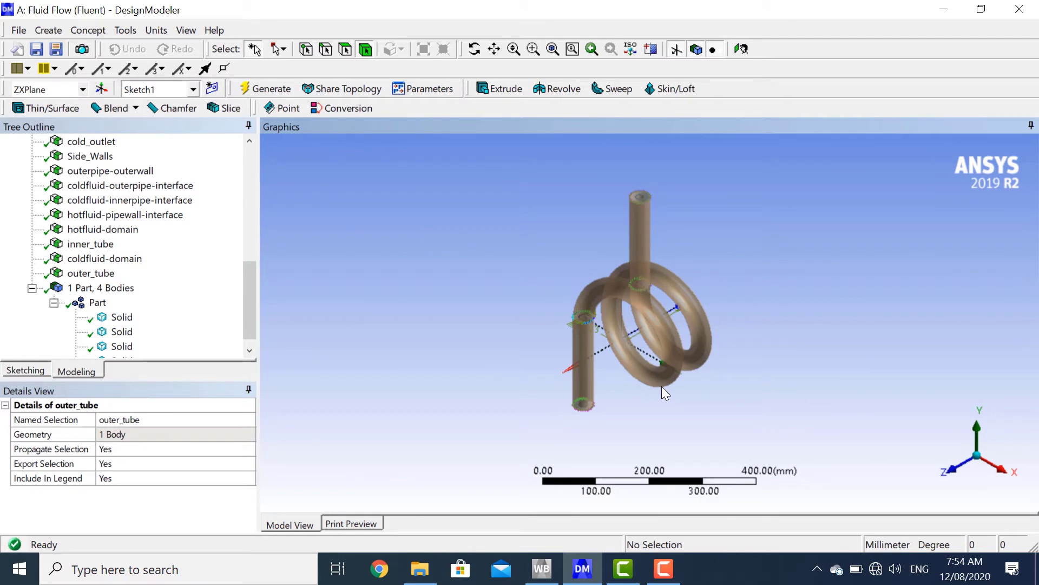
{"action": "left_click", "coordinate": [1016, 9]}
{"action": "left_click", "coordinate": [57, 48]}
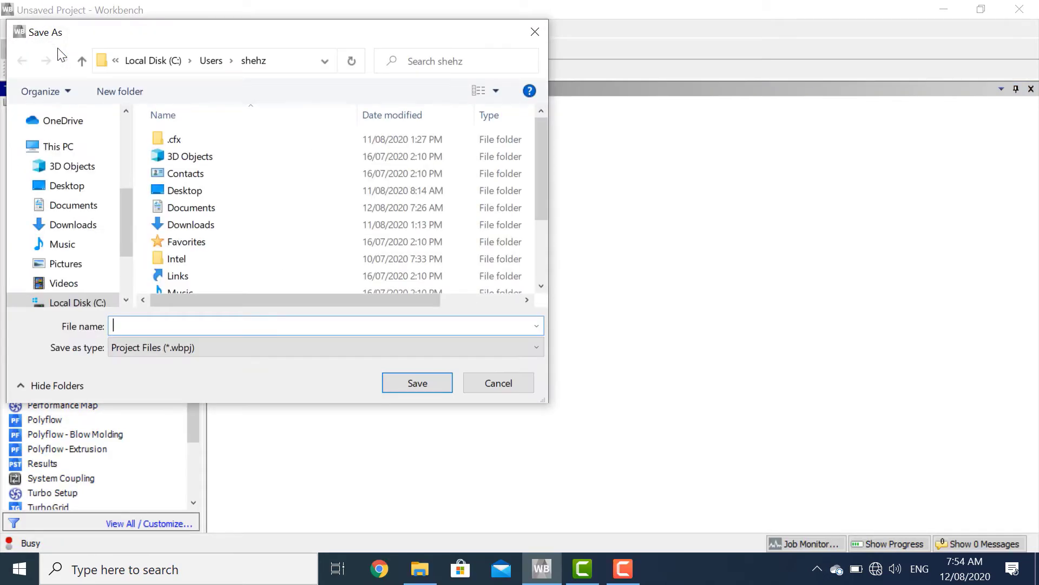
{"action": "left_click", "coordinate": [116, 93]}
{"action": "type", "text": "Tutorial 4"}
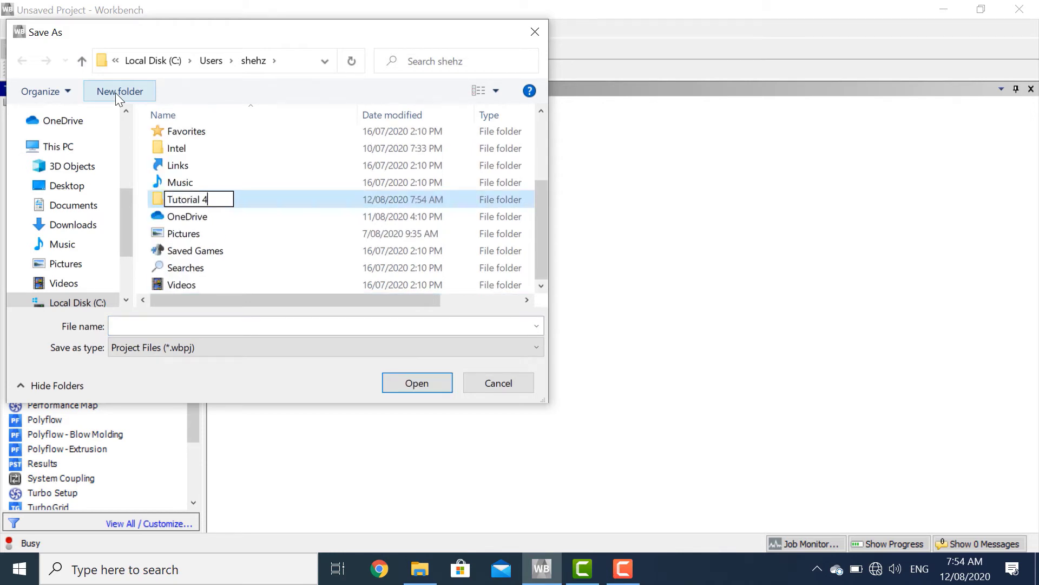
{"action": "key", "text": "Return"}
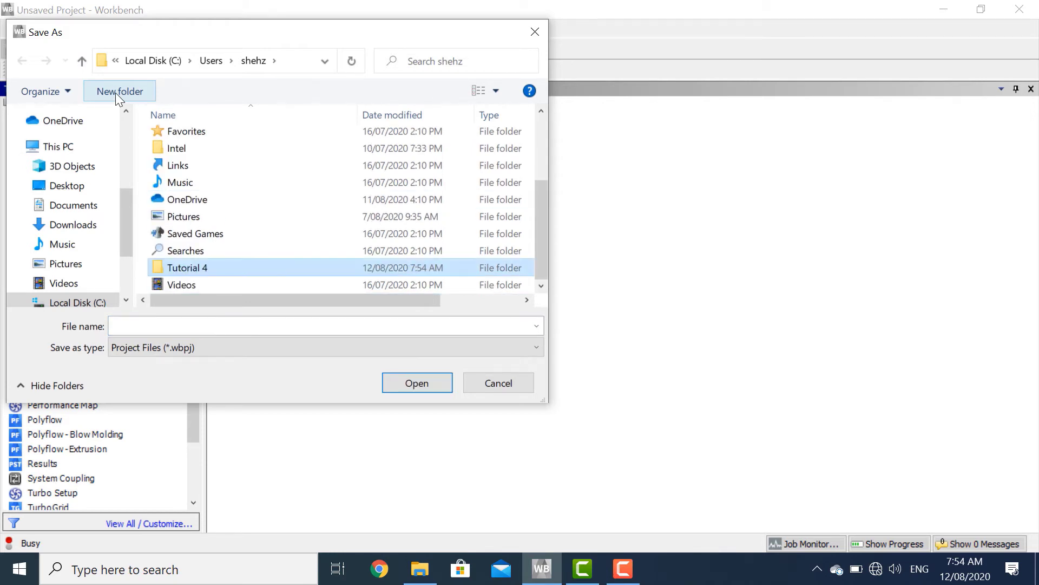
{"action": "double_click", "coordinate": [285, 272]}
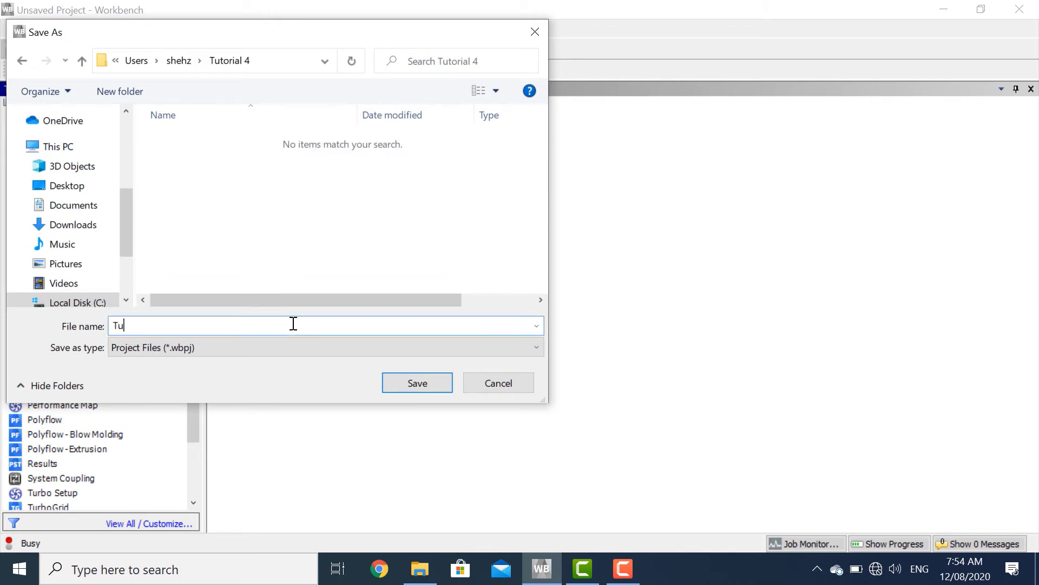
{"action": "key", "text": "Return"}
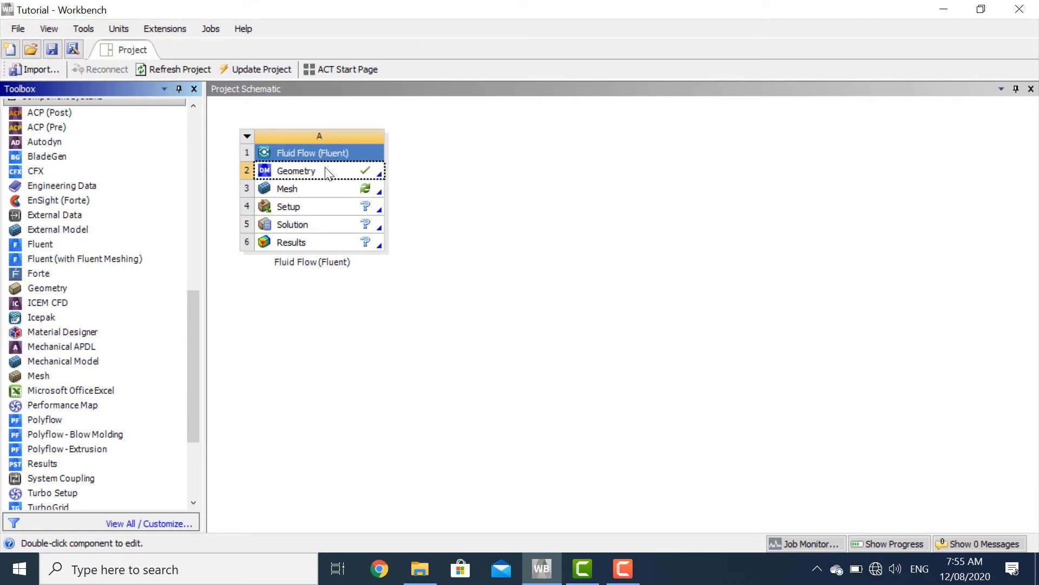
- Open the mesh of the Fluid Flow (Fluent) system and generate it with the default settings
{"action": "double_click", "coordinate": [340, 189]}
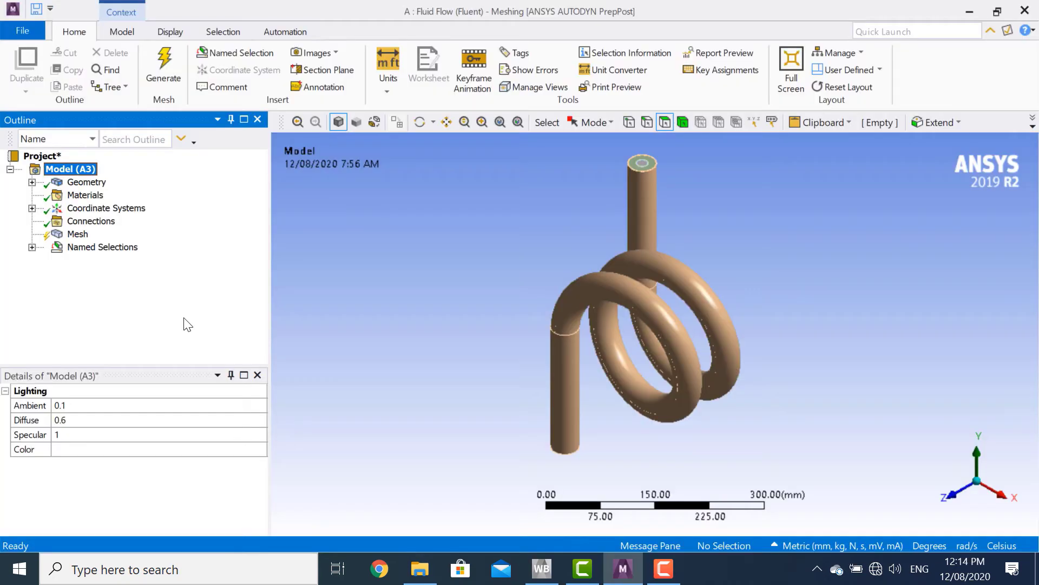
{"action": "left_click", "coordinate": [154, 54]}
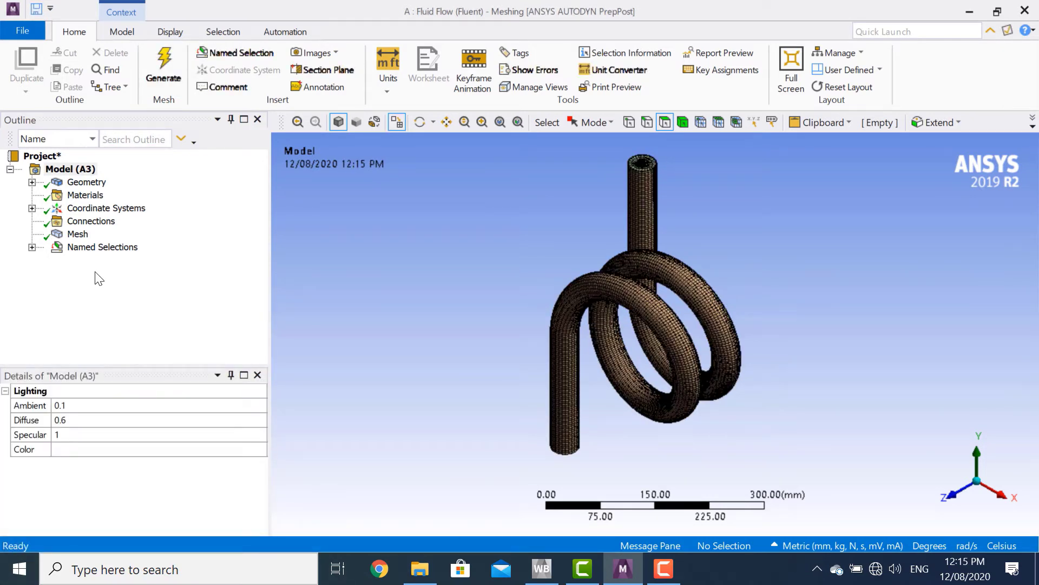
- Set the mesh display style to Skewness
{"action": "left_click", "coordinate": [78, 234]}
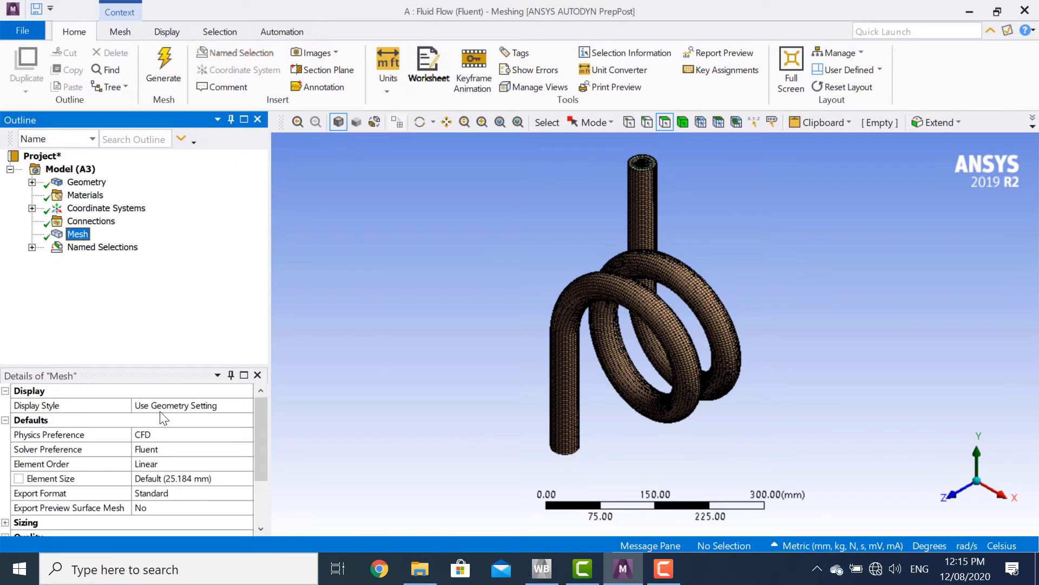
{"action": "left_click", "coordinate": [242, 407]}
{"action": "left_click", "coordinate": [243, 408]}
{"action": "left_click", "coordinate": [187, 525]}
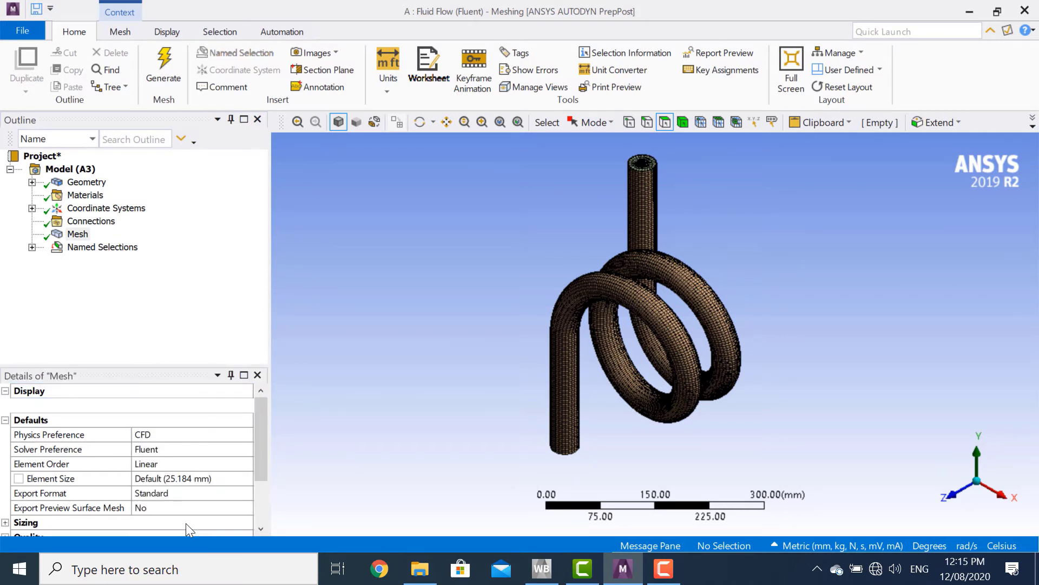
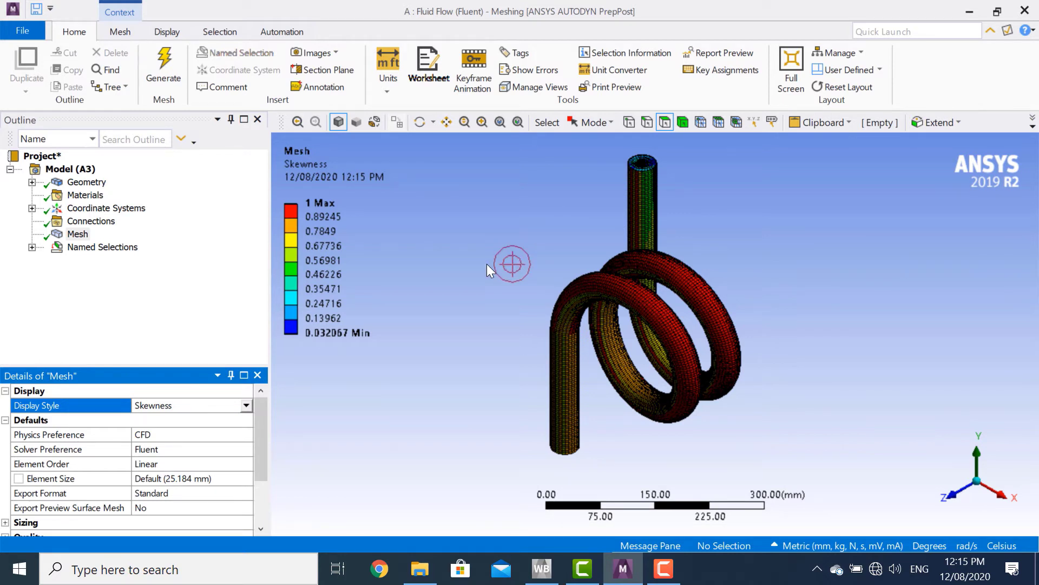
- Insert a sizing control under the mesh
{"action": "right_click", "coordinate": [82, 238]}
{"action": "mouse_move", "coordinate": [99, 241]}
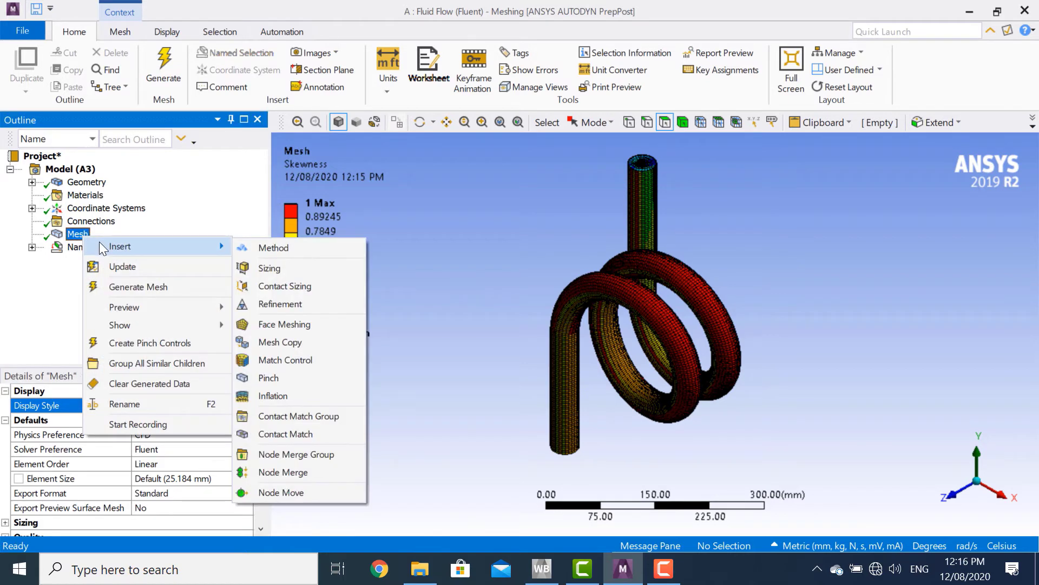
{"action": "left_click", "coordinate": [259, 266]}
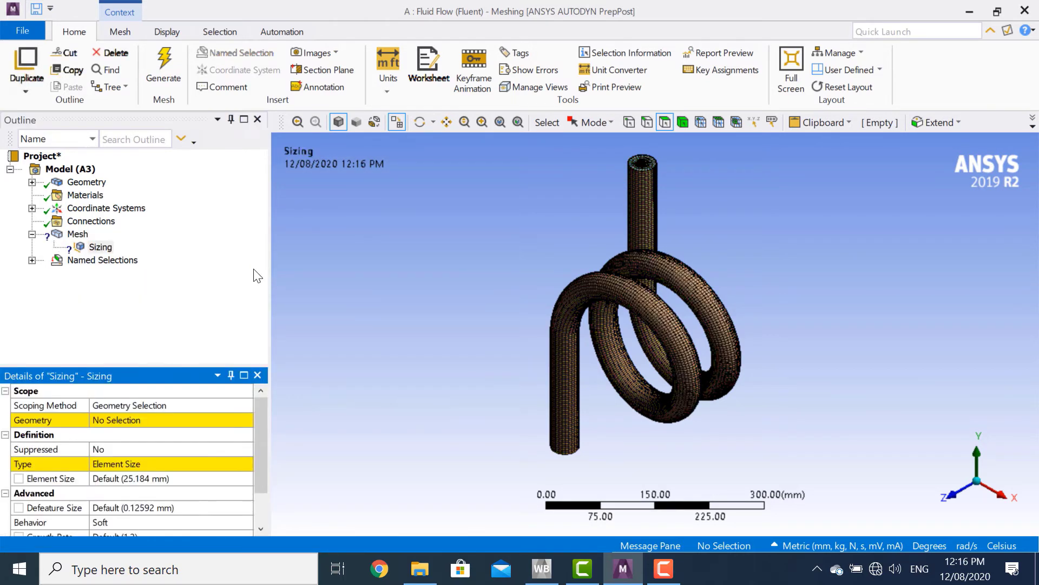
- Select the four concentric circular edges on the end face of the upper straight pipe for the sizing
{"action": "left_click", "coordinate": [977, 450]}
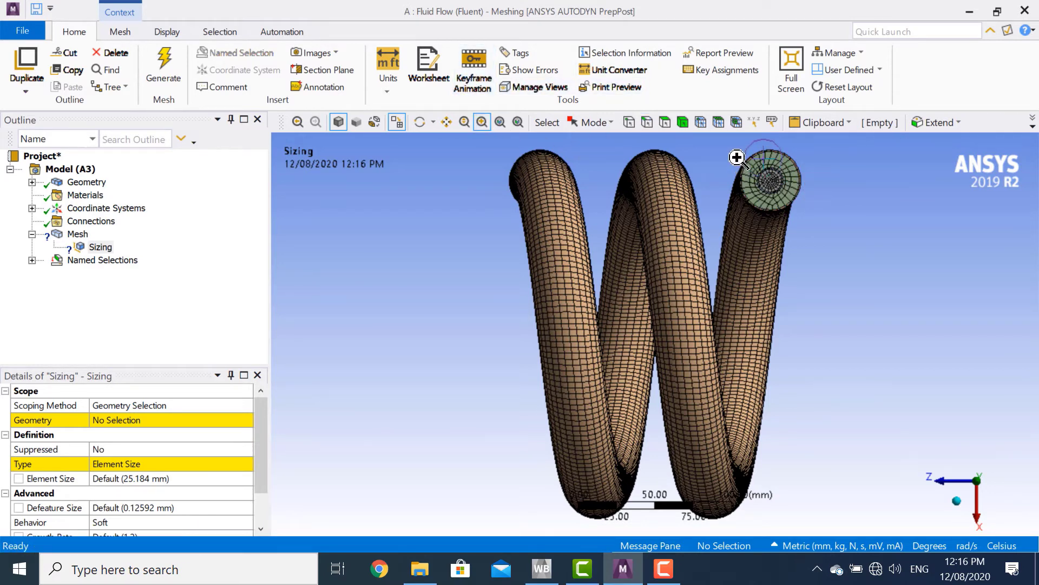
{"action": "left_click_drag", "start_coordinate": [731, 147], "coordinate": [790, 234]}
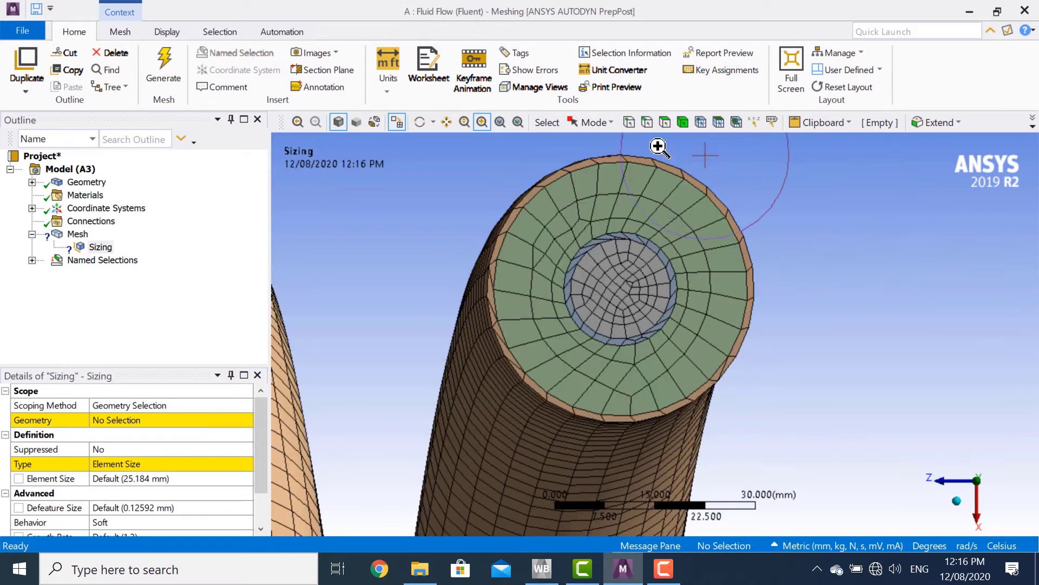
{"action": "left_click", "coordinate": [651, 121]}
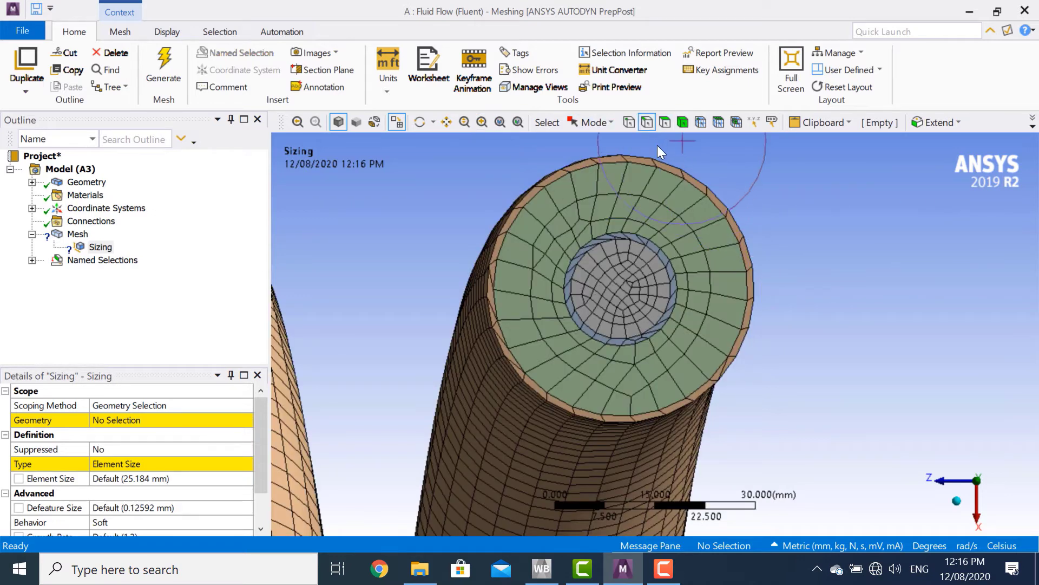
{"action": "left_click", "coordinate": [671, 163]}
{"action": "left_click", "coordinate": [659, 250], "text": "ctrl"}
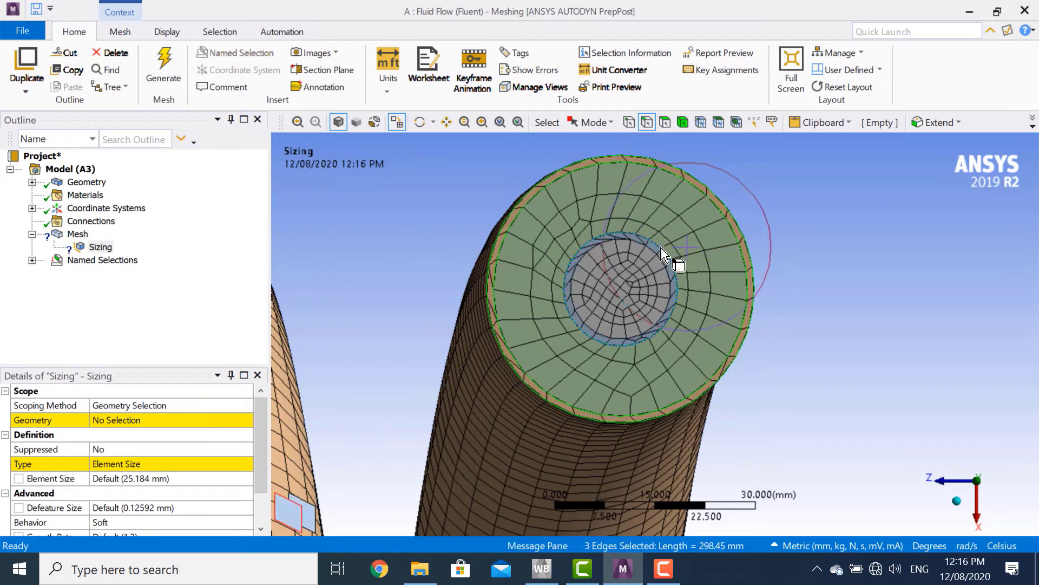
{"action": "left_click", "coordinate": [661, 244], "text": "ctrl"}
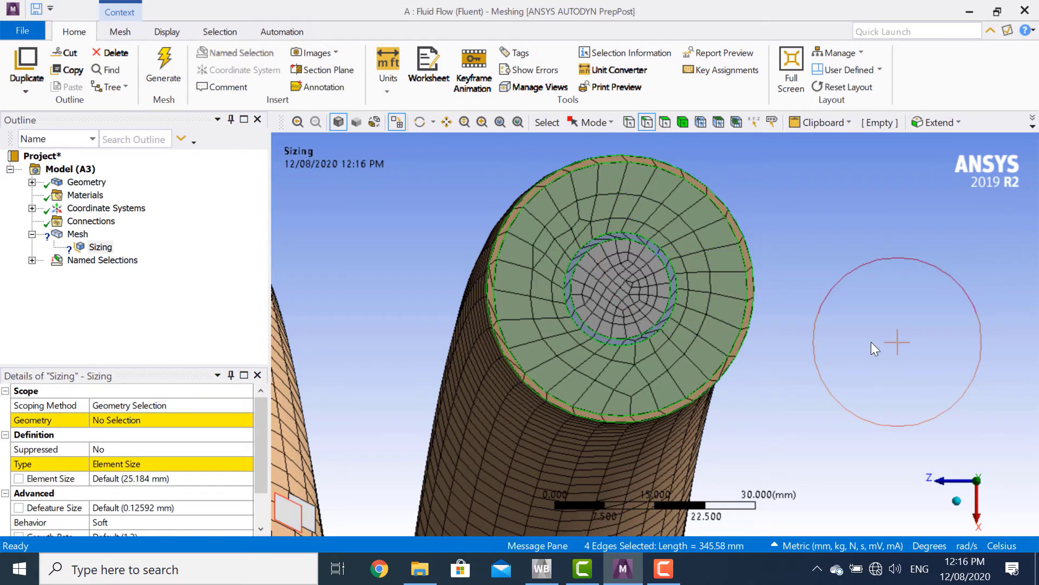
- Add the four concentric circular edges on the end face of the lower straight pipe to the sizing selection
{"action": "scroll", "coordinate": [871, 342], "scroll_direction": "down", "scroll_amount": 6}
{"action": "left_click", "coordinate": [954, 506]}
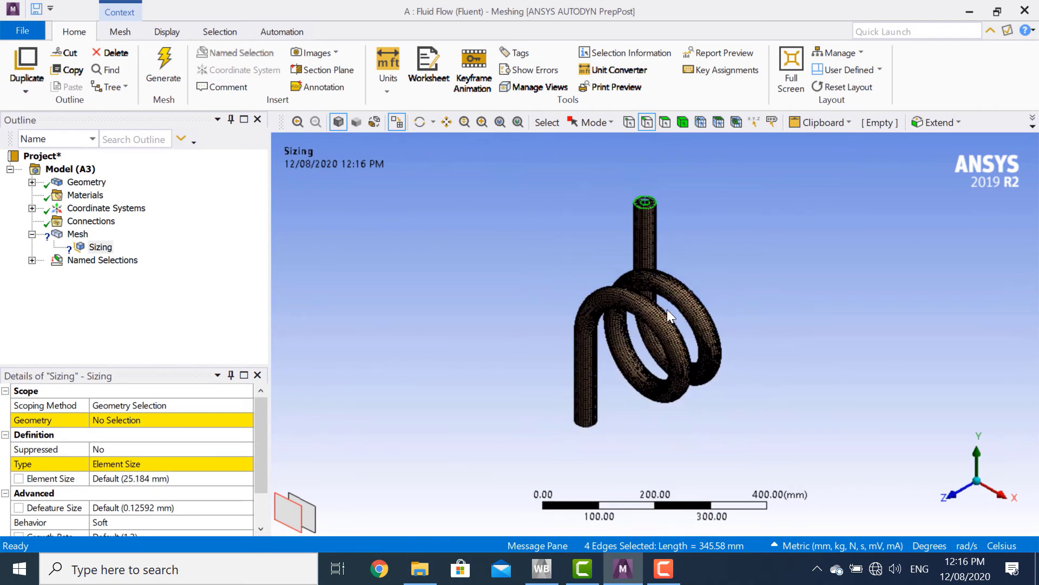
{"action": "left_click", "coordinate": [978, 507]}
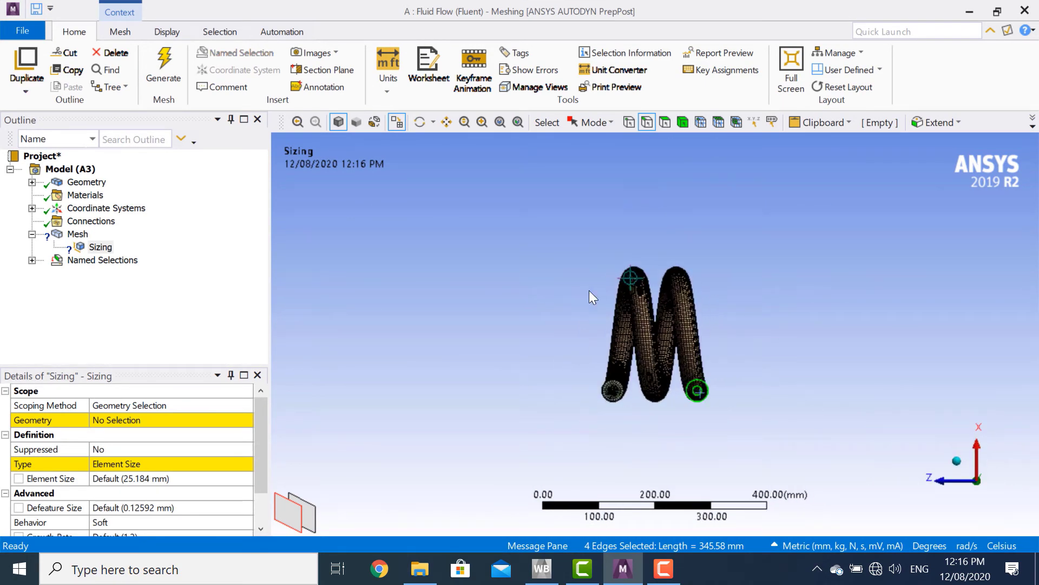
{"action": "left_click", "coordinate": [482, 122]}
{"action": "left_click_drag", "start_coordinate": [594, 371], "coordinate": [647, 425]}
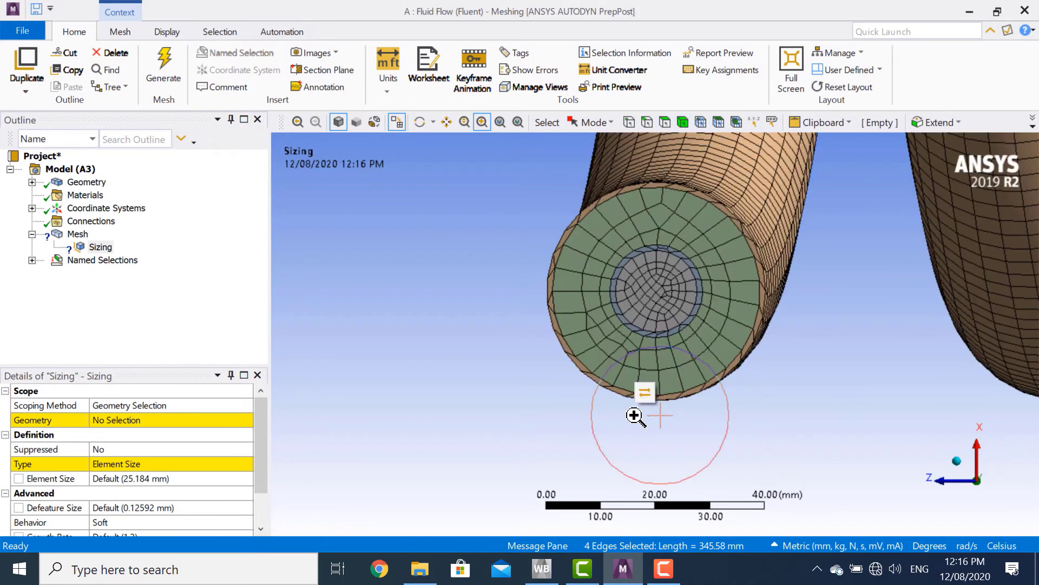
{"action": "left_click", "coordinate": [646, 124]}
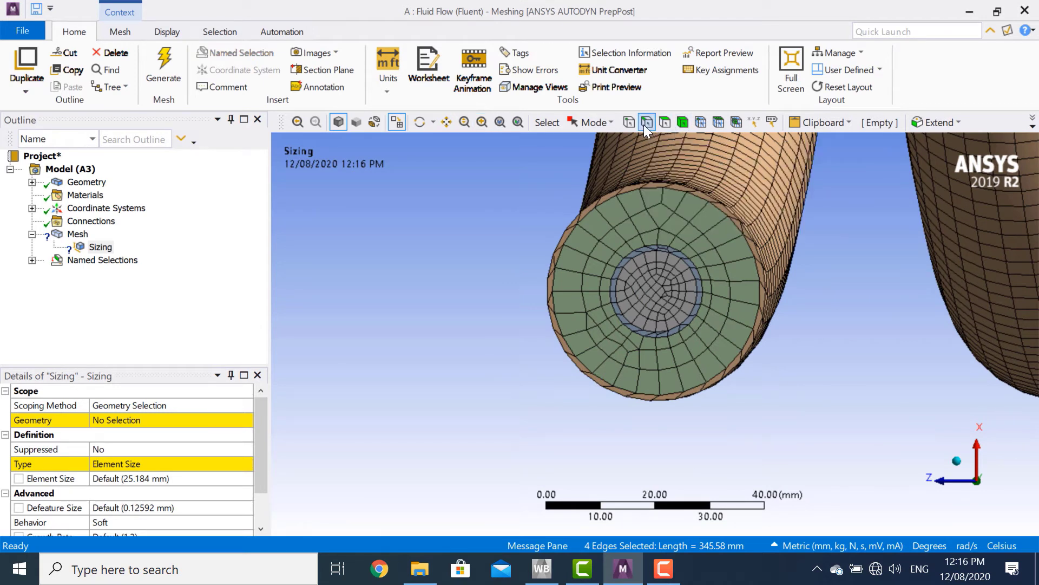
{"action": "left_click", "coordinate": [700, 196], "text": "ctrl"}
{"action": "left_click", "coordinate": [701, 201], "text": "ctrl"}
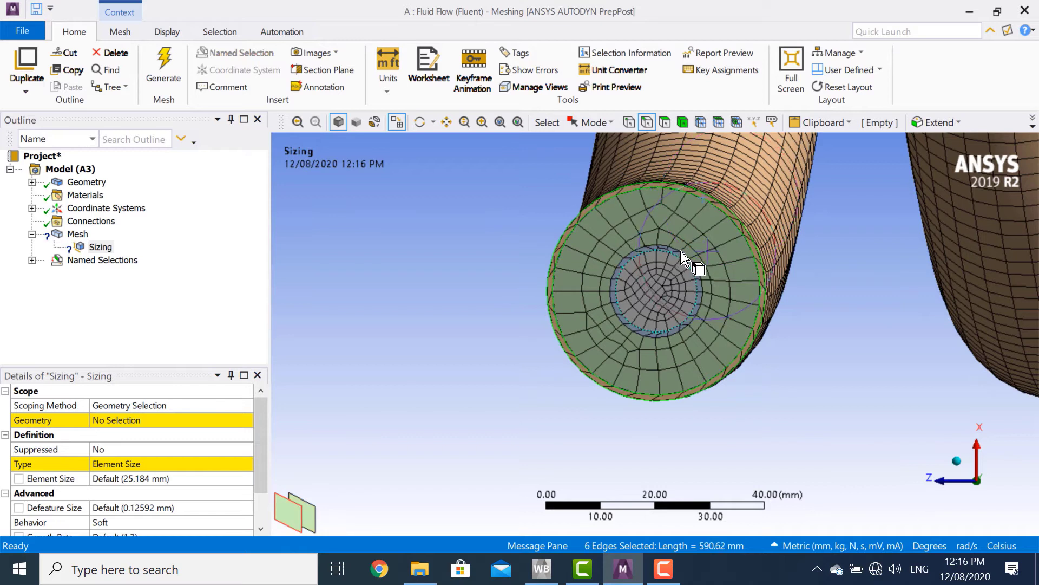
{"action": "left_click", "coordinate": [685, 265], "text": "ctrl"}
{"action": "left_click", "coordinate": [686, 265], "text": "ctrl"}
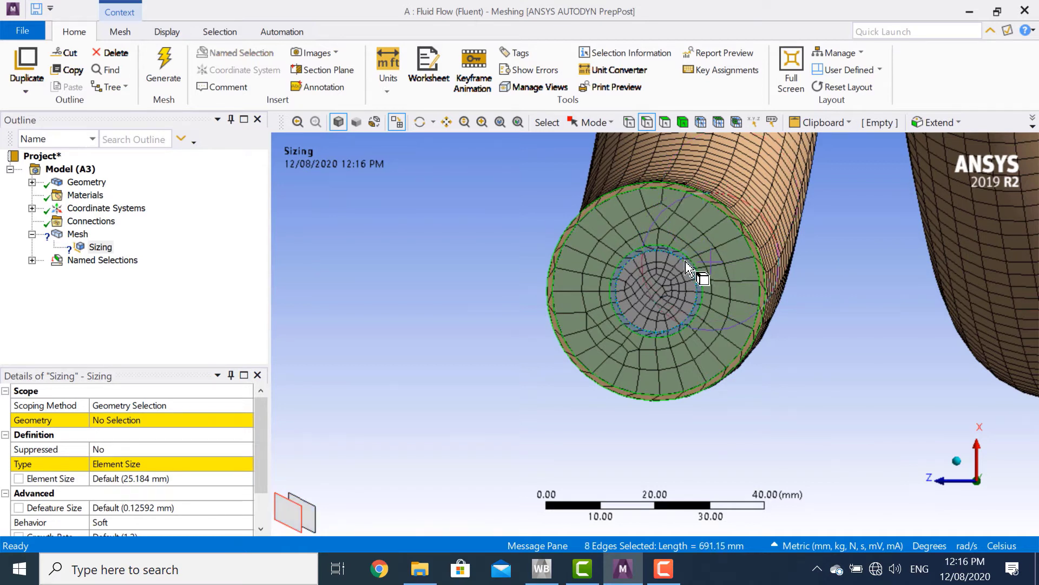
- Apply the eight selected pipe-end edges as the geometry of the sizing control
{"action": "left_click", "coordinate": [970, 471]}
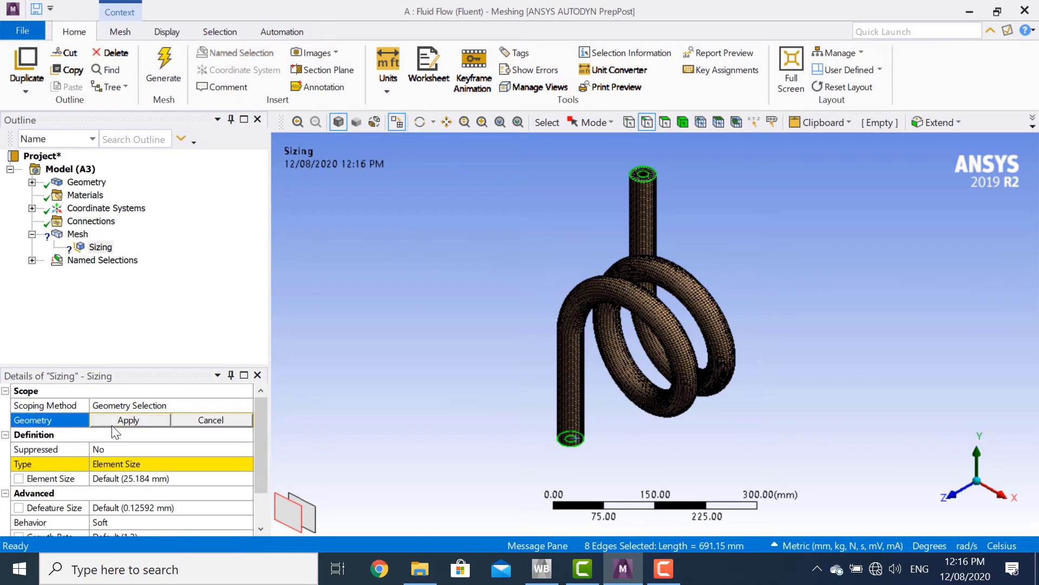
{"action": "left_click", "coordinate": [114, 421]}
{"action": "left_click", "coordinate": [120, 420]}
- Set the edge sizing type to Number of Divisions with 30 divisions
{"action": "left_click", "coordinate": [240, 465]}
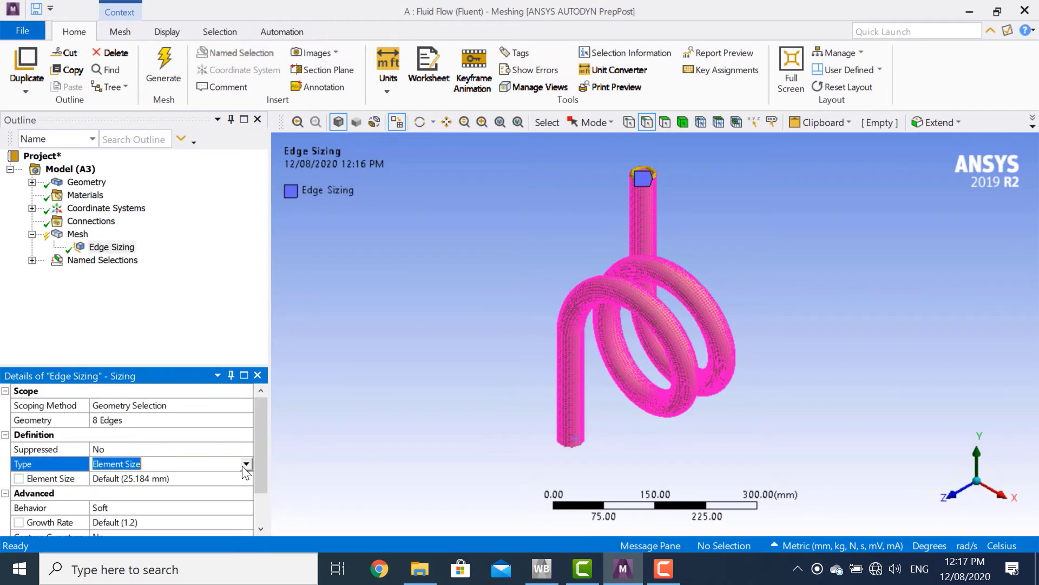
{"action": "left_click", "coordinate": [245, 466]}
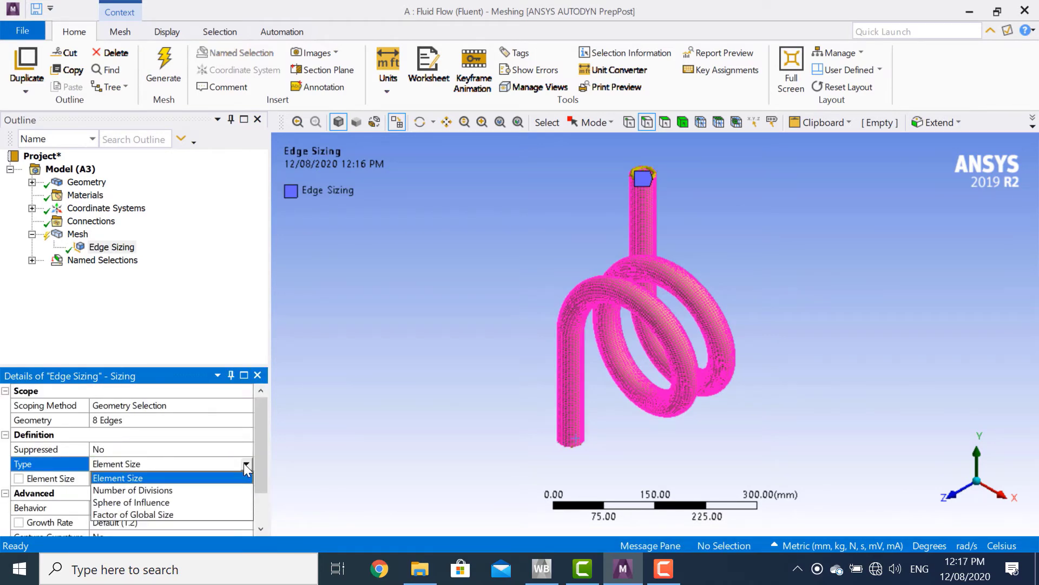
{"action": "left_click", "coordinate": [165, 490]}
{"action": "left_click", "coordinate": [156, 480]}
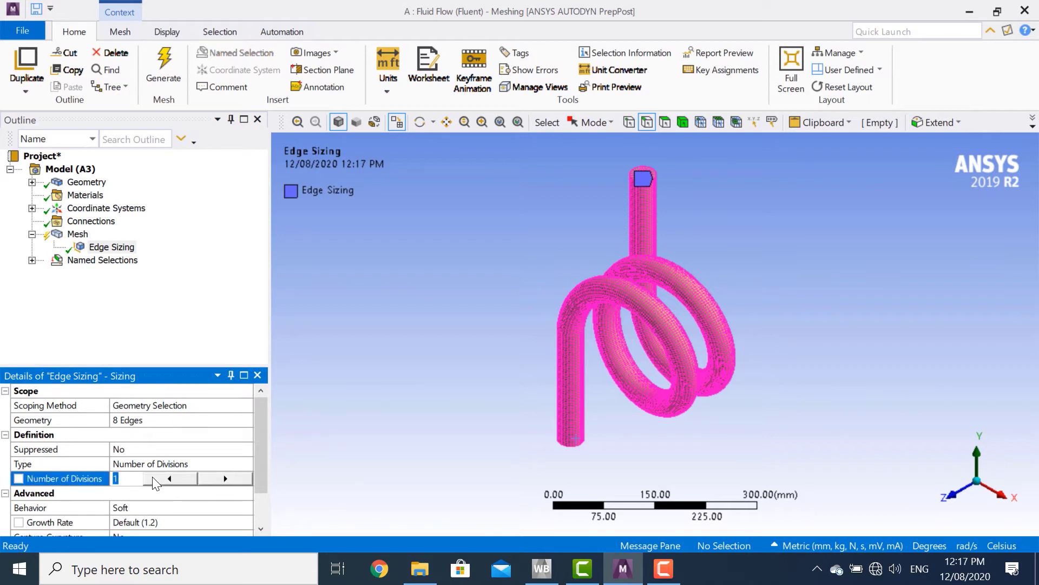
{"action": "key", "text": "Return"}
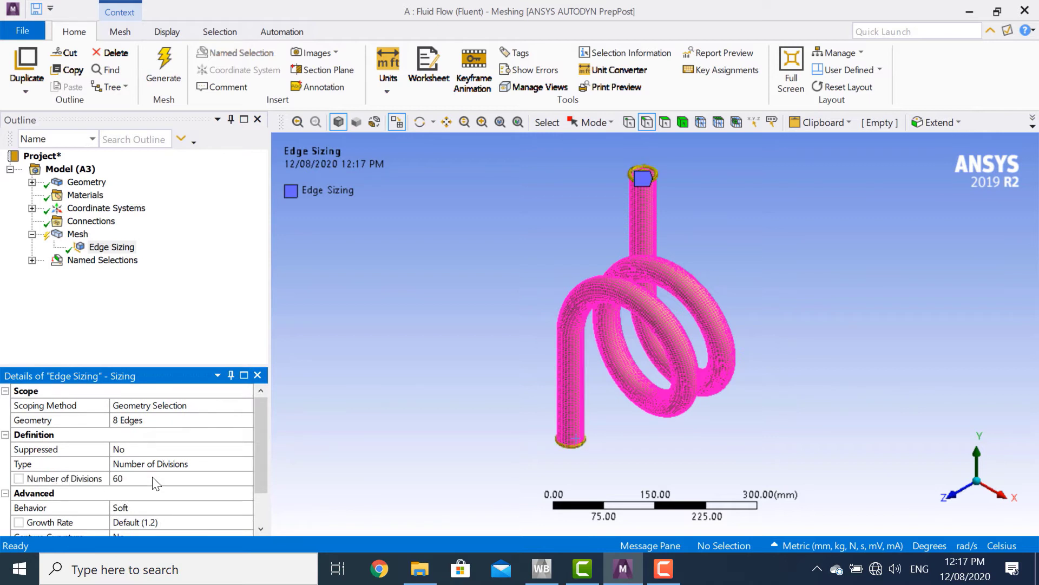
{"action": "left_click", "coordinate": [156, 483]}
{"action": "type", "text": "3"}
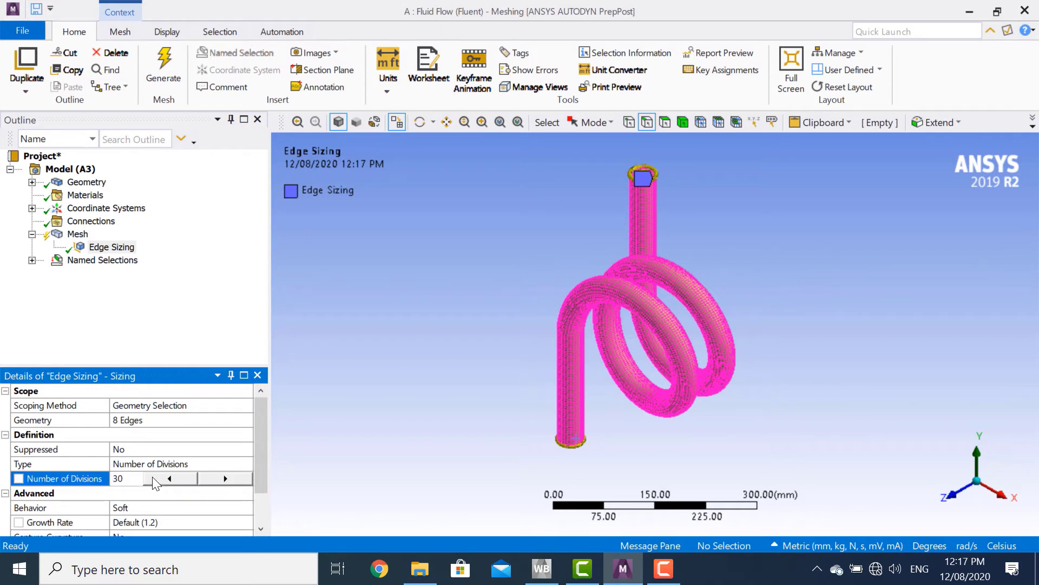
- Set the edge sizing behavior to Hard and regenerate the mesh to check its skewness
{"action": "left_click", "coordinate": [215, 512]}
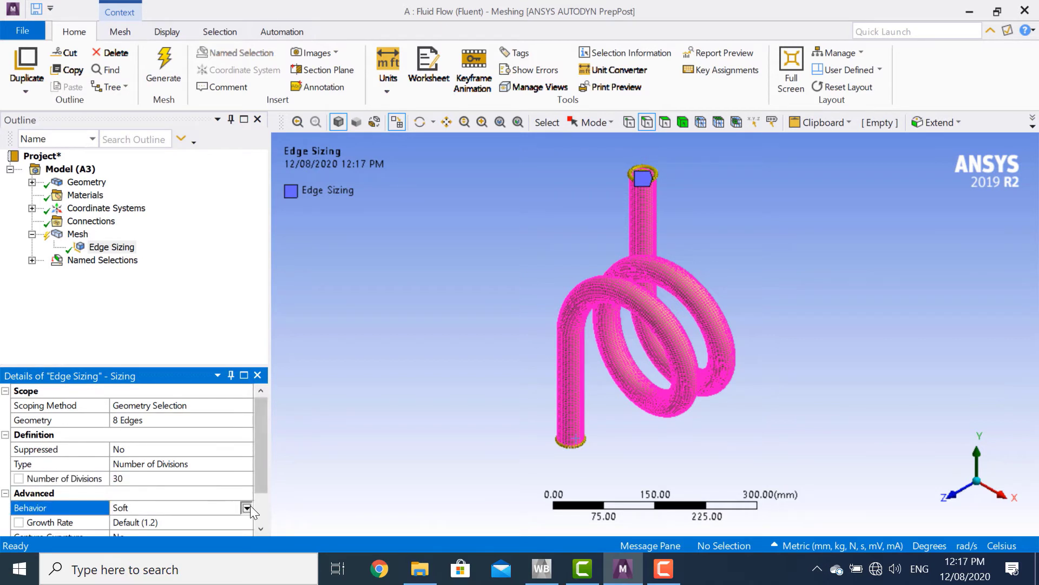
{"action": "left_click", "coordinate": [250, 505]}
{"action": "left_click", "coordinate": [167, 529]}
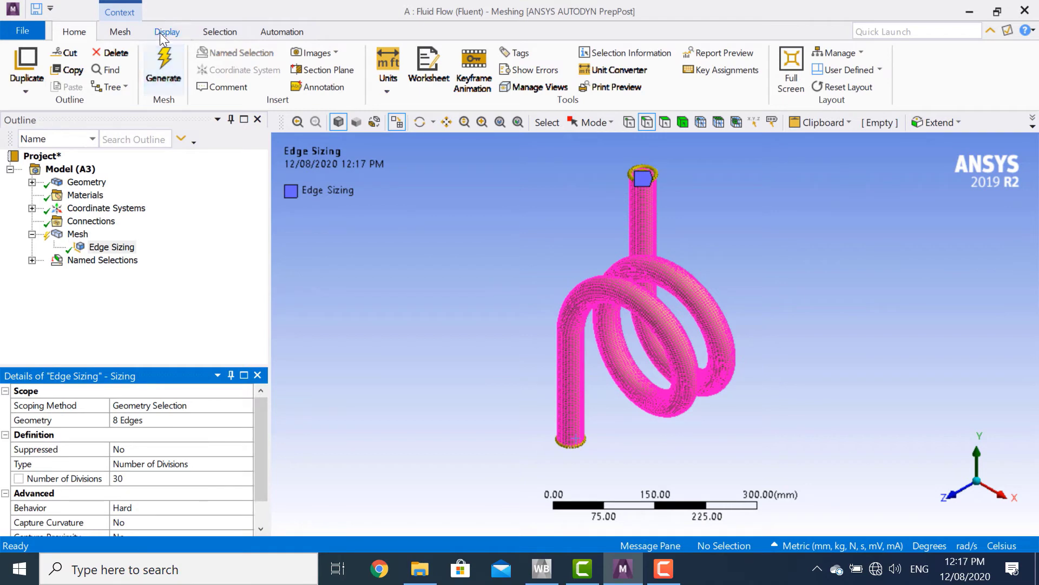
{"action": "left_click", "coordinate": [163, 61]}
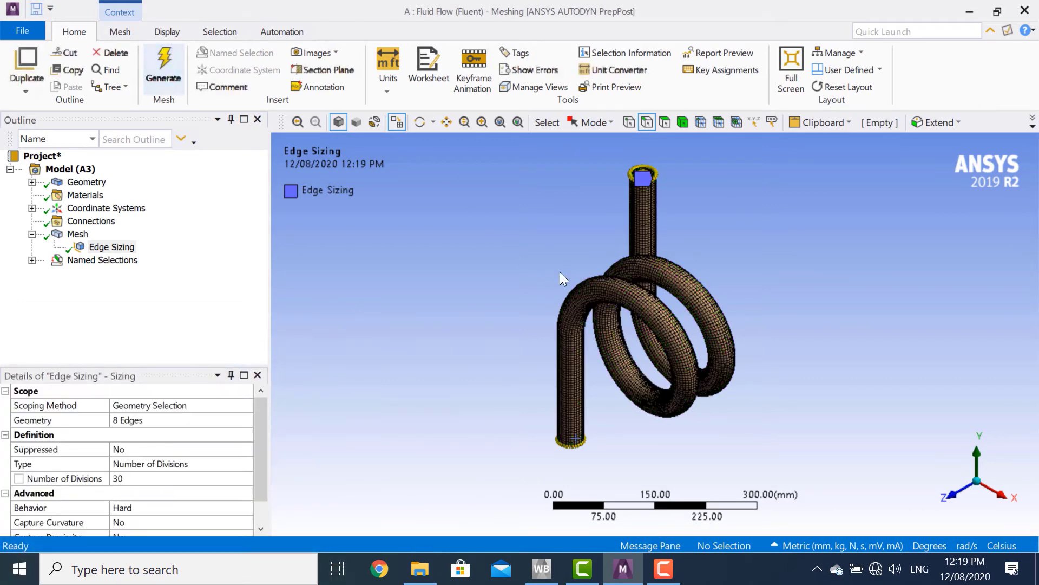
{"action": "left_click", "coordinate": [76, 235]}
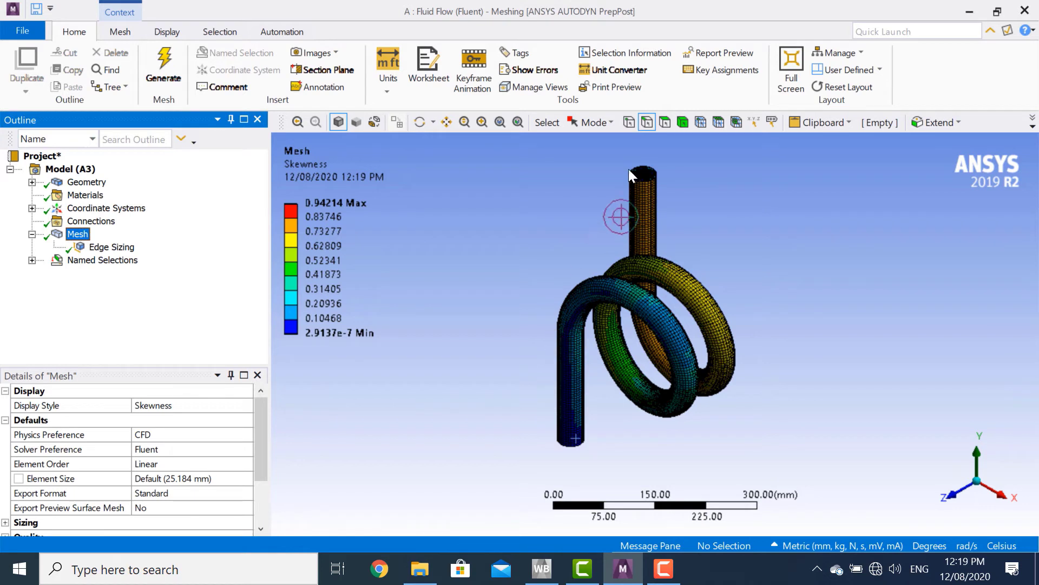
- Remove the two outer circular edges at each pipe end from the edge sizing's geometry, keeping only the four inner edges
{"action": "left_click", "coordinate": [126, 248]}
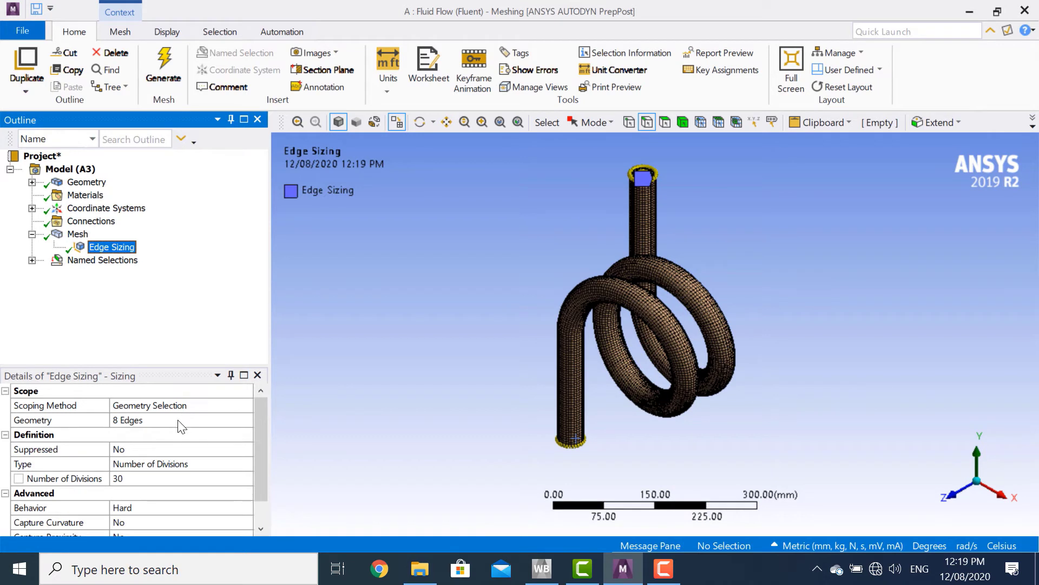
{"action": "left_click", "coordinate": [178, 420]}
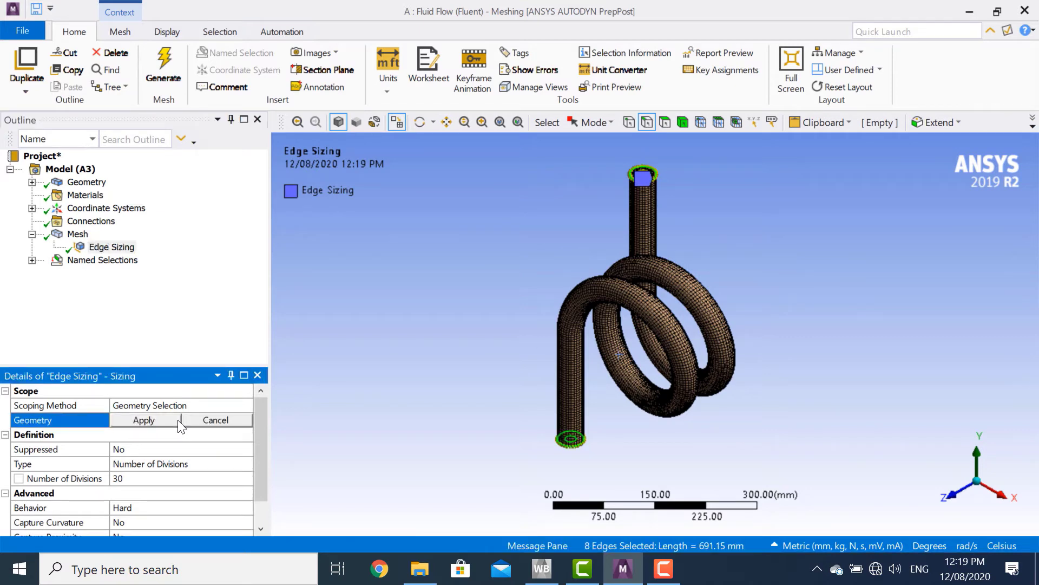
{"action": "left_click", "coordinate": [979, 457]}
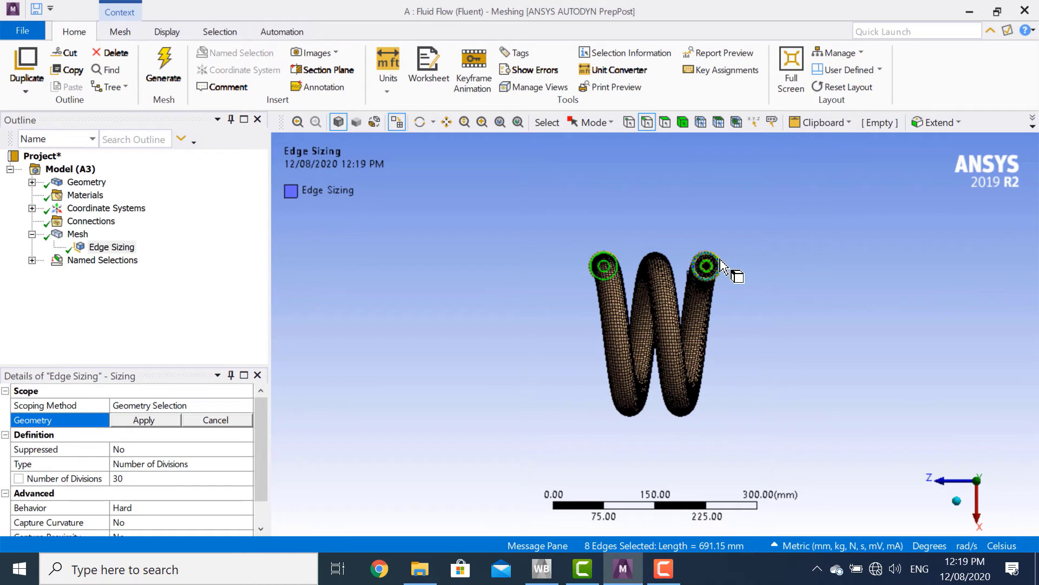
{"action": "left_click", "coordinate": [725, 266], "text": "ctrl"}
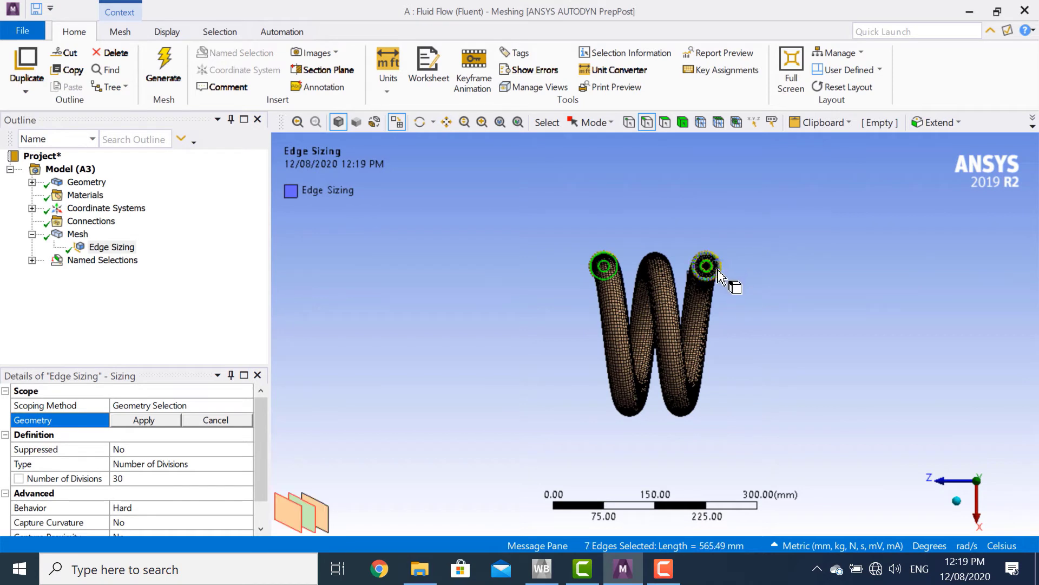
{"action": "left_click", "coordinate": [962, 501]}
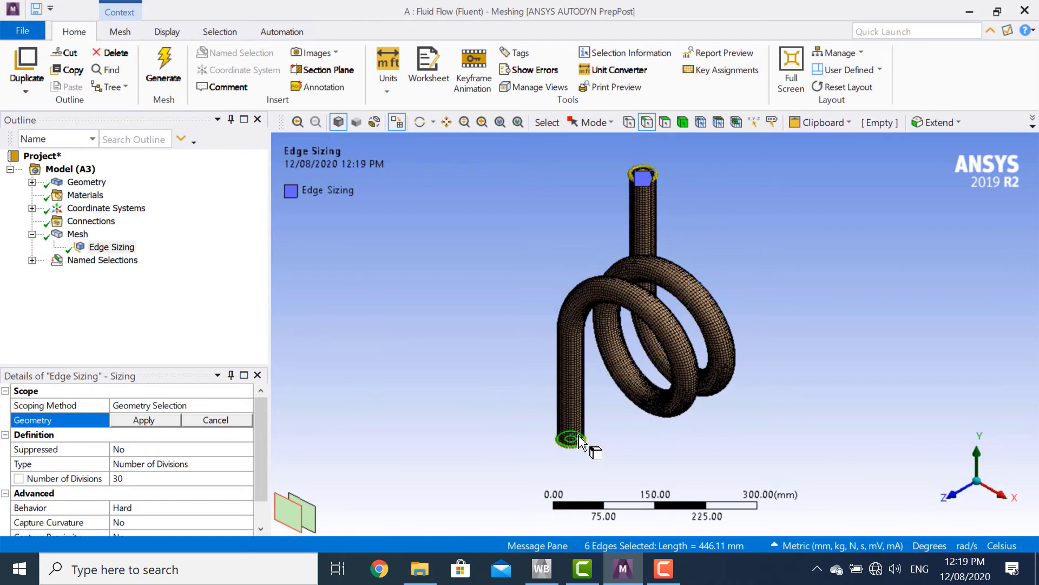
{"action": "left_click", "coordinate": [983, 513]}
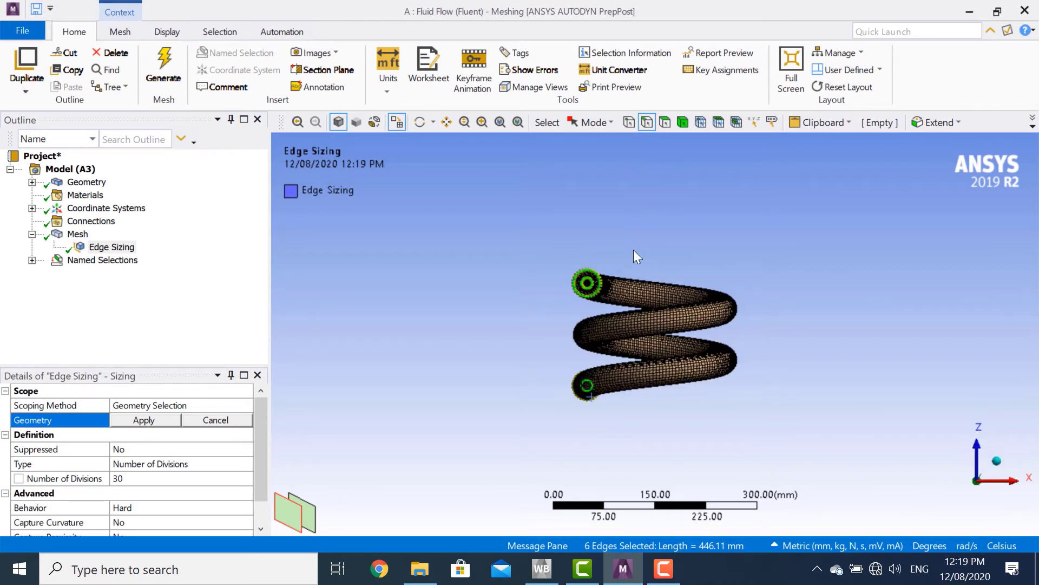
{"action": "left_click", "coordinate": [602, 281], "text": "ctrl"}
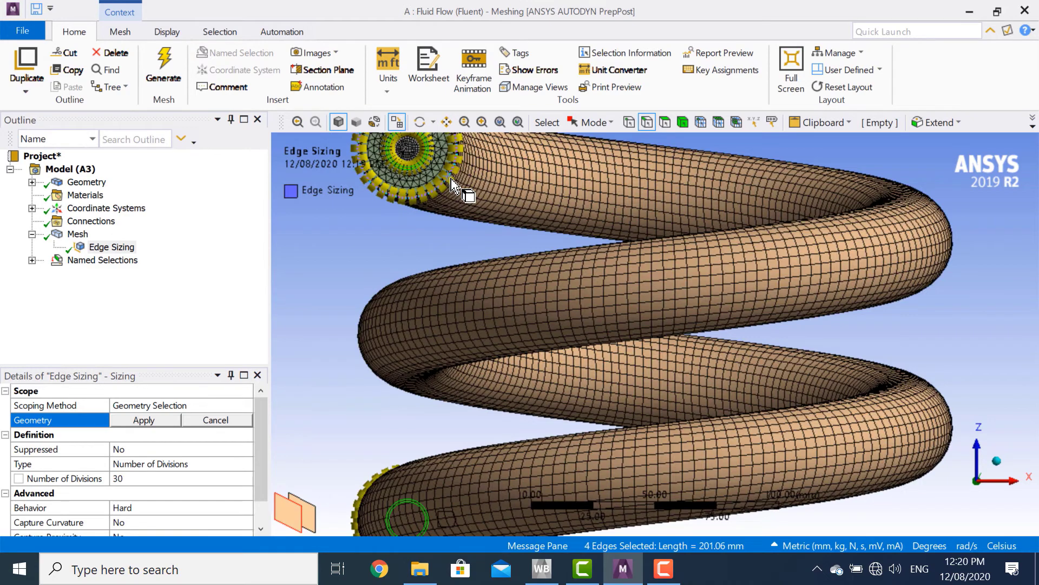
{"action": "scroll", "coordinate": [612, 292], "scroll_direction": "down", "scroll_amount": 6}
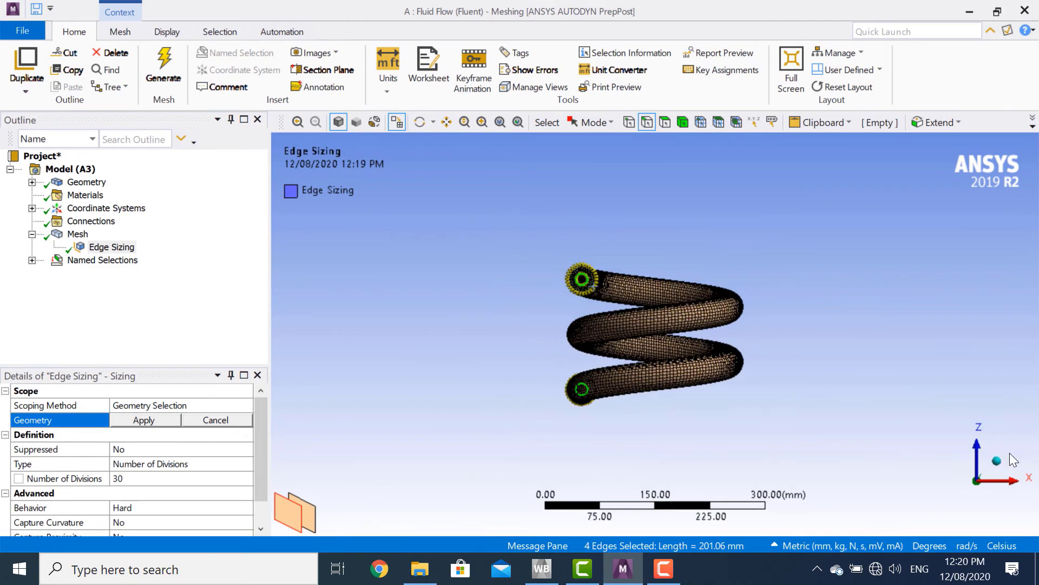
{"action": "left_click", "coordinate": [1002, 456]}
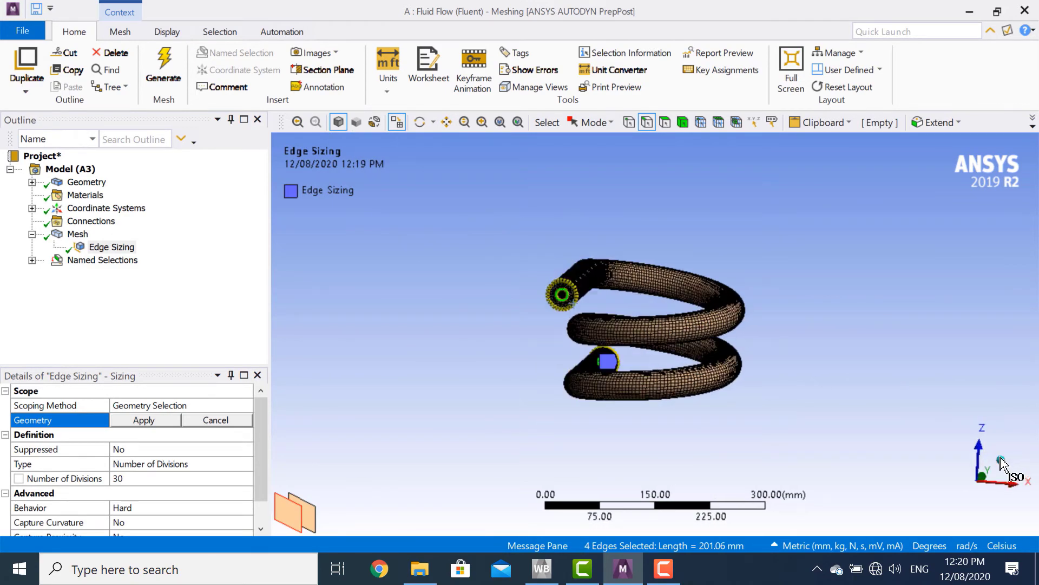
{"action": "left_click", "coordinate": [153, 425]}
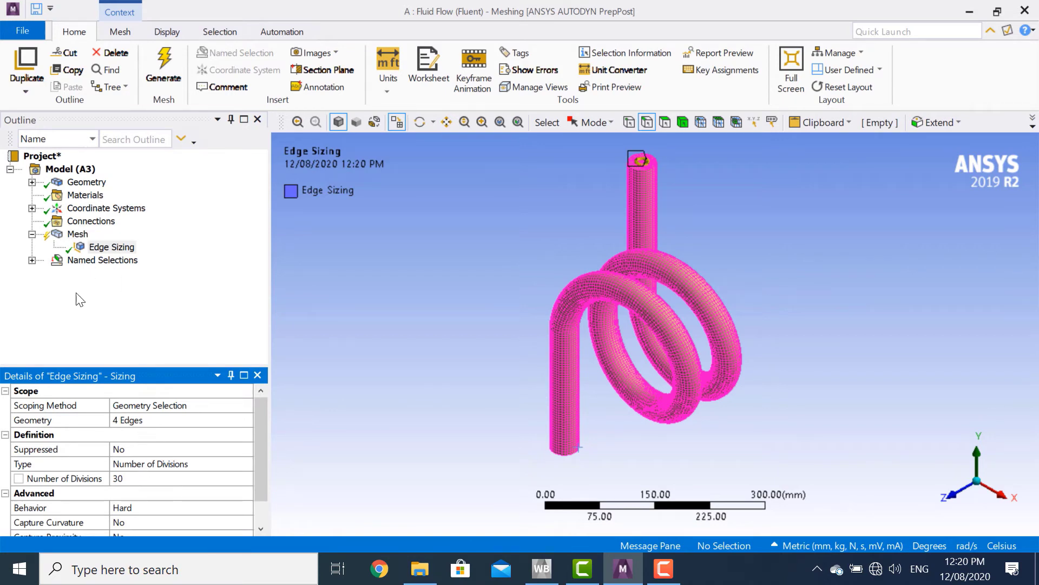
- Insert a second sizing control under the mesh
{"action": "right_click", "coordinate": [76, 236]}
{"action": "mouse_move", "coordinate": [106, 247]}
{"action": "left_click", "coordinate": [294, 263]}
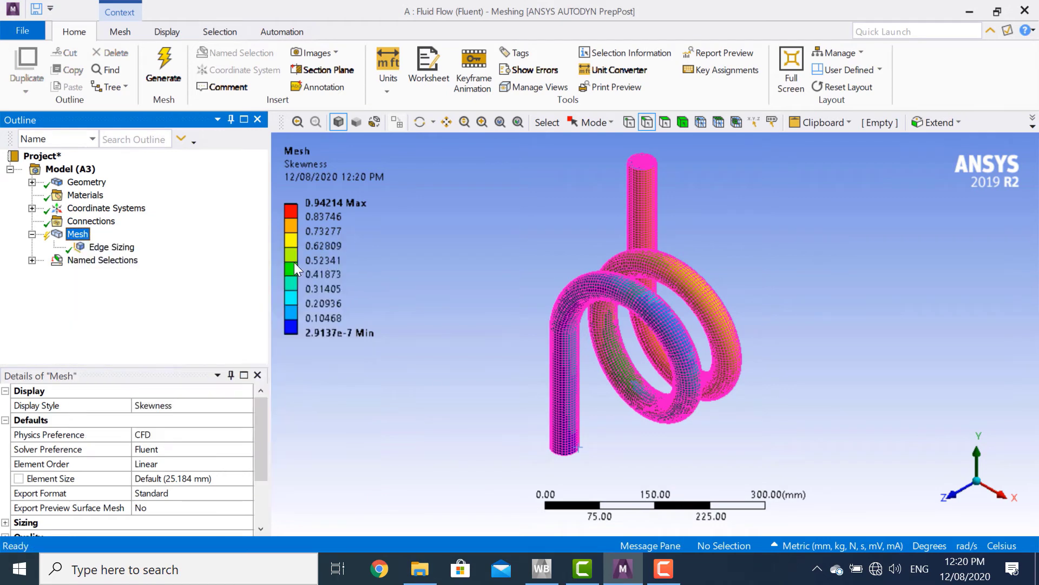
- Select the two outer circular edges on the end face of the upper straight pipe for the new sizing
{"action": "left_click", "coordinate": [976, 460]}
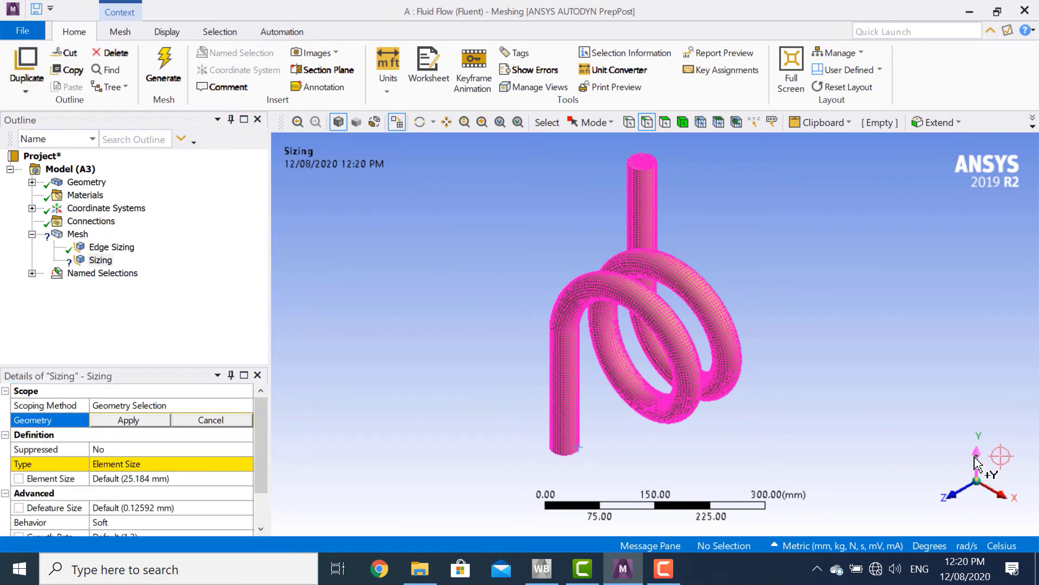
{"action": "scroll", "coordinate": [751, 288], "scroll_direction": "up", "scroll_amount": 3}
{"action": "scroll", "coordinate": [870, 157], "scroll_direction": "up", "scroll_amount": 2}
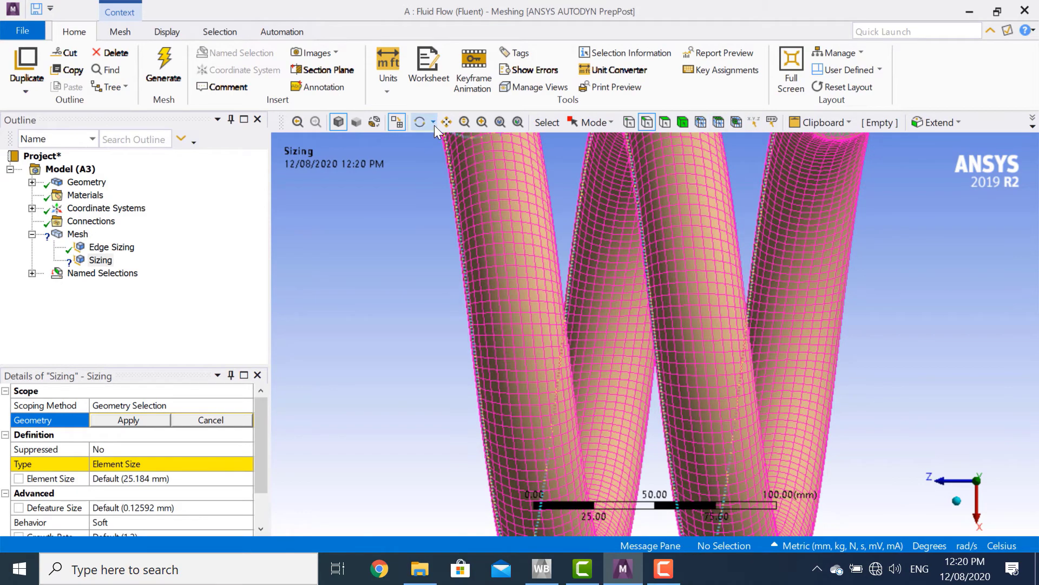
{"action": "left_click", "coordinate": [448, 121]}
{"action": "left_click_drag", "start_coordinate": [842, 190], "coordinate": [651, 526]}
{"action": "scroll", "coordinate": [638, 469], "scroll_direction": "up", "scroll_amount": 3}
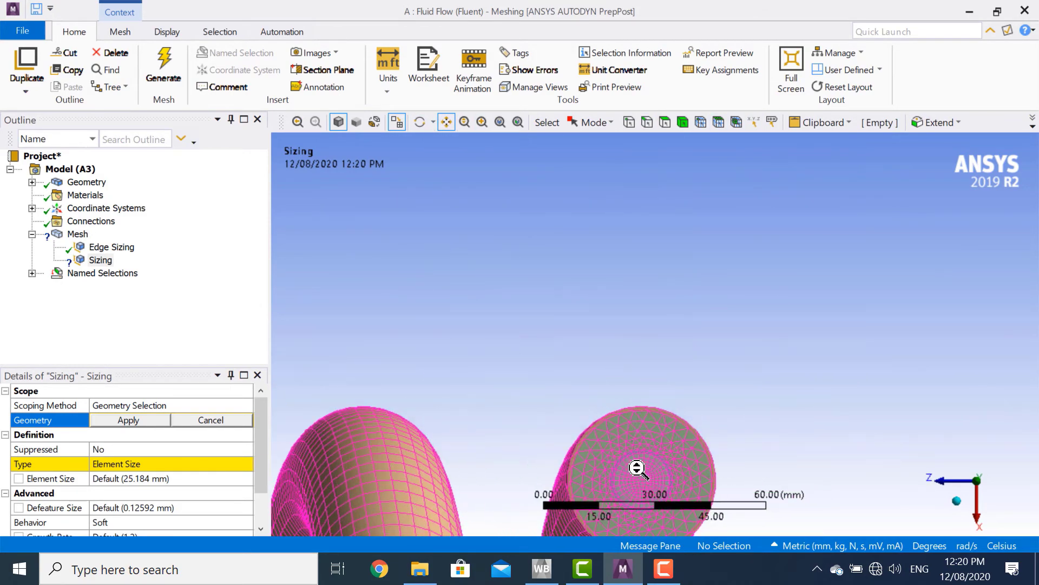
{"action": "left_click_drag", "start_coordinate": [610, 231], "coordinate": [592, 172]}
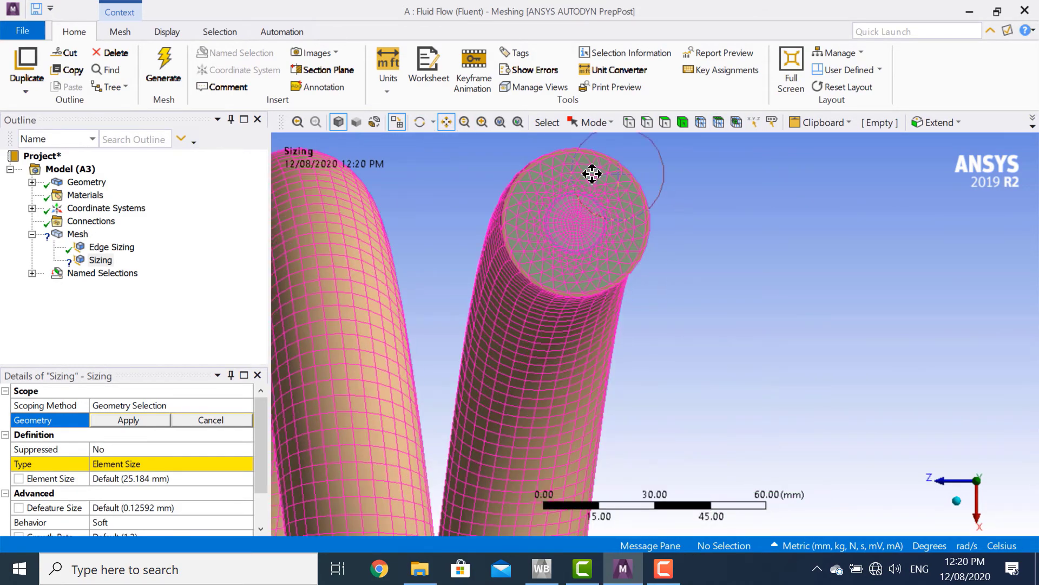
{"action": "left_click", "coordinate": [647, 122]}
{"action": "left_click", "coordinate": [647, 212]}
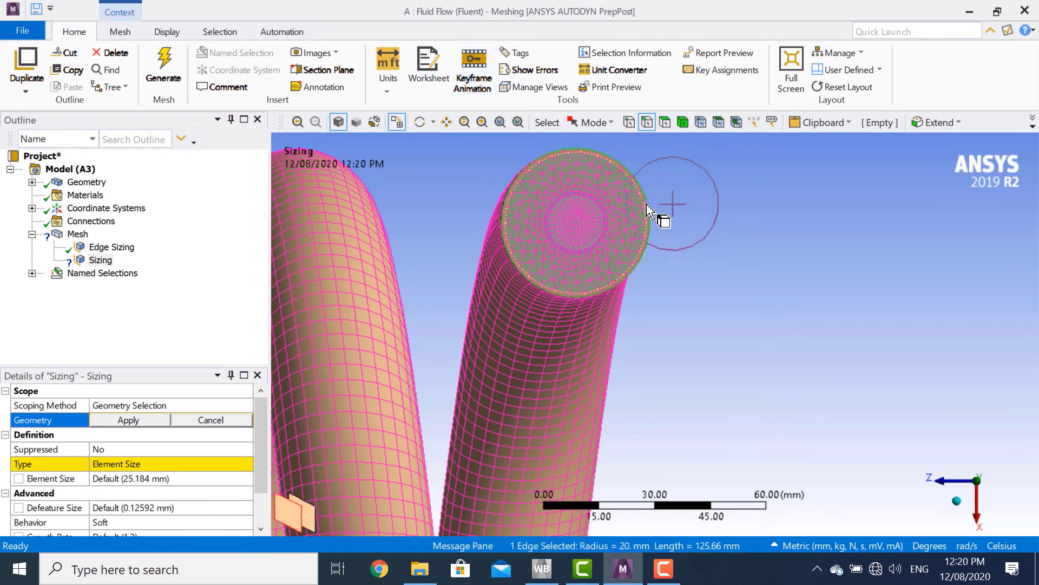
{"action": "left_click", "coordinate": [645, 210], "text": "ctrl"}
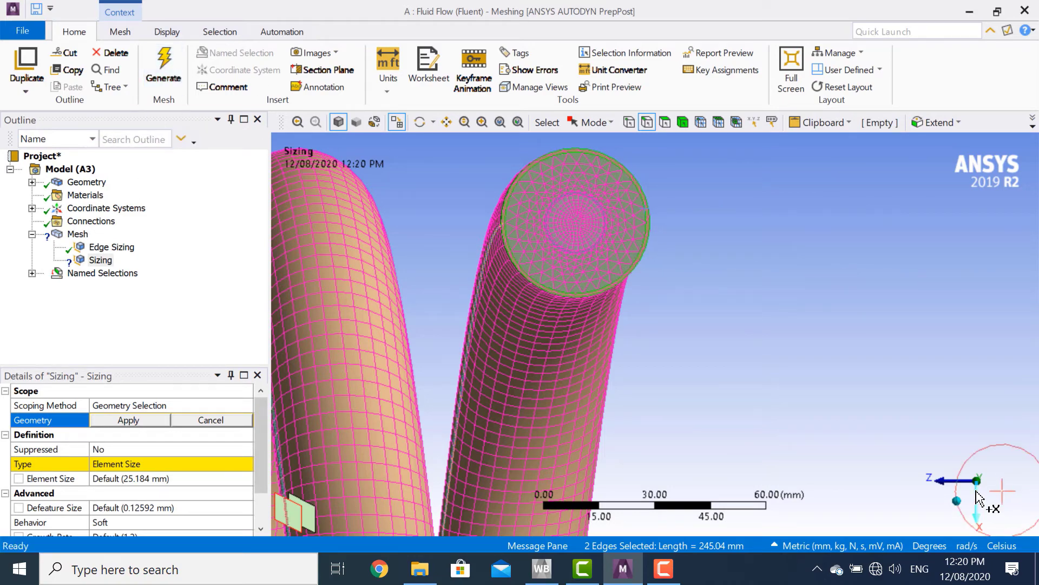
- Add the two outer circular edges on the lower straight pipe's end face to the selection and apply all four edges to the new sizing
{"action": "left_click", "coordinate": [957, 501]}
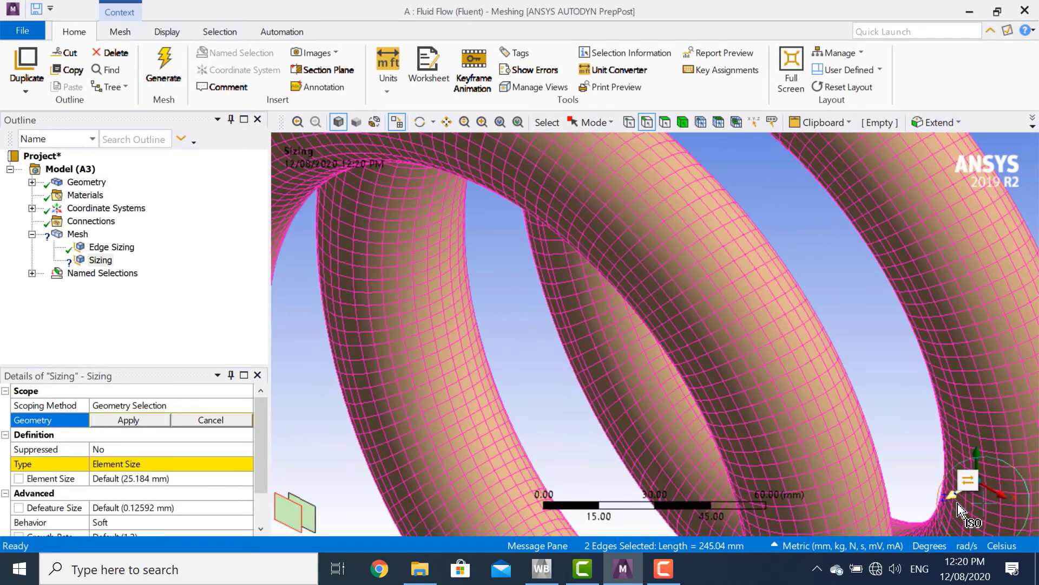
{"action": "left_click", "coordinate": [447, 122]}
{"action": "left_click_drag", "start_coordinate": [344, 453], "coordinate": [628, 62]}
{"action": "left_click_drag", "start_coordinate": [613, 410], "coordinate": [526, 154]}
{"action": "left_click", "coordinate": [977, 502]}
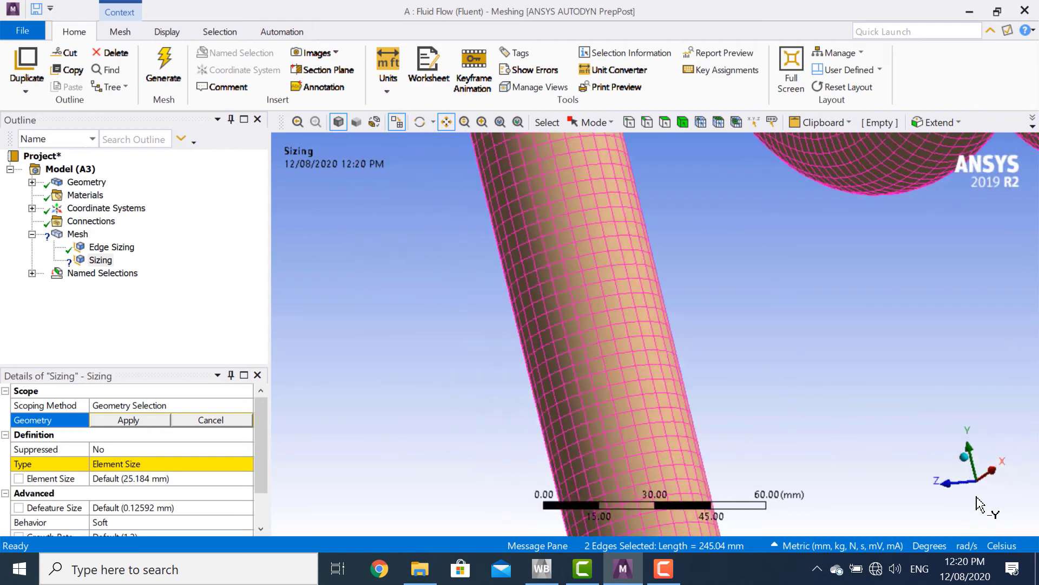
{"action": "left_click_drag", "start_coordinate": [652, 181], "coordinate": [647, 364]}
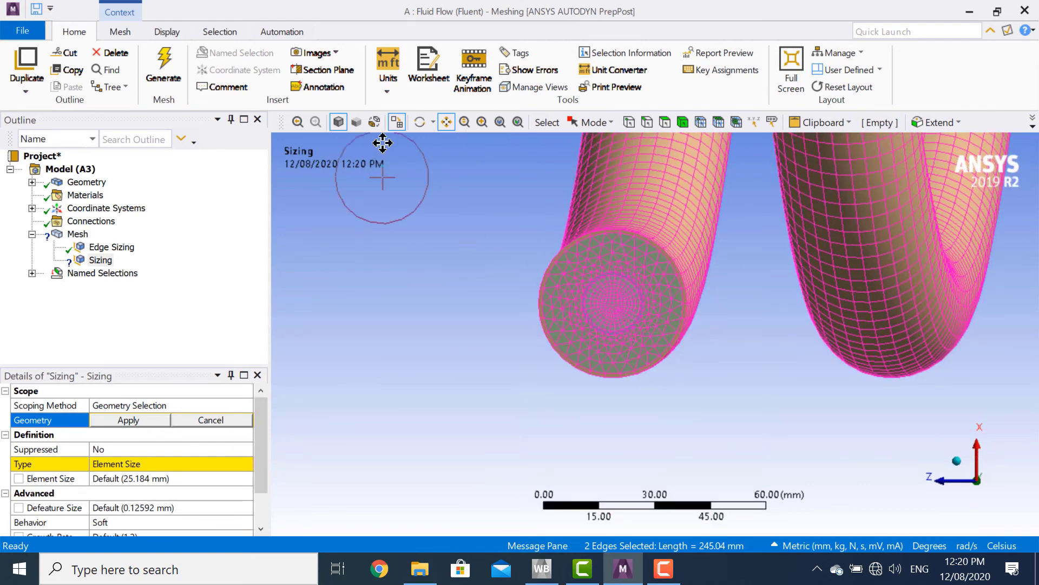
{"action": "left_click", "coordinate": [649, 122]}
{"action": "left_click", "coordinate": [672, 261], "text": "ctrl"}
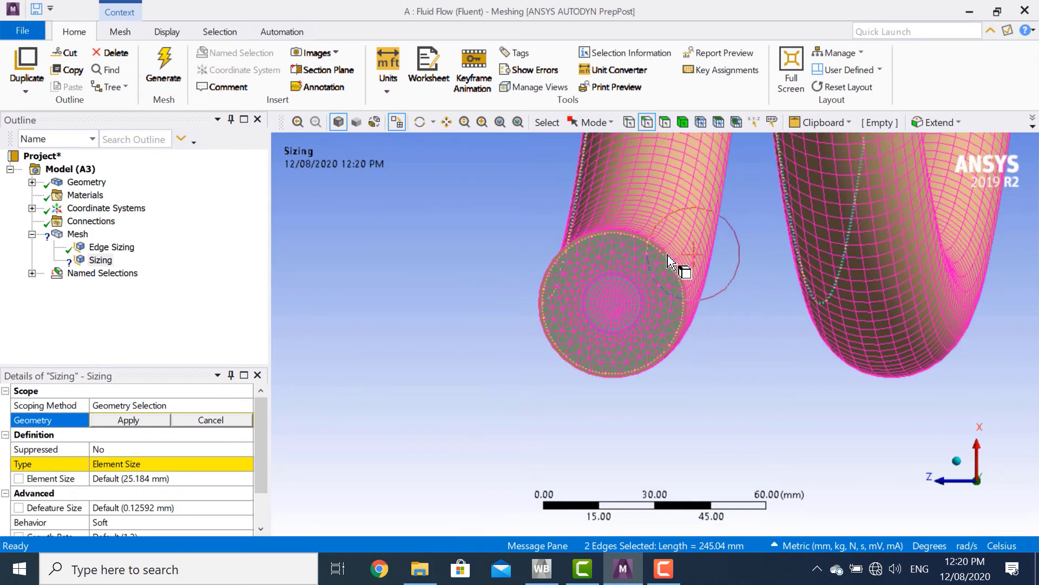
{"action": "left_click", "coordinate": [686, 288], "text": "ctrl"}
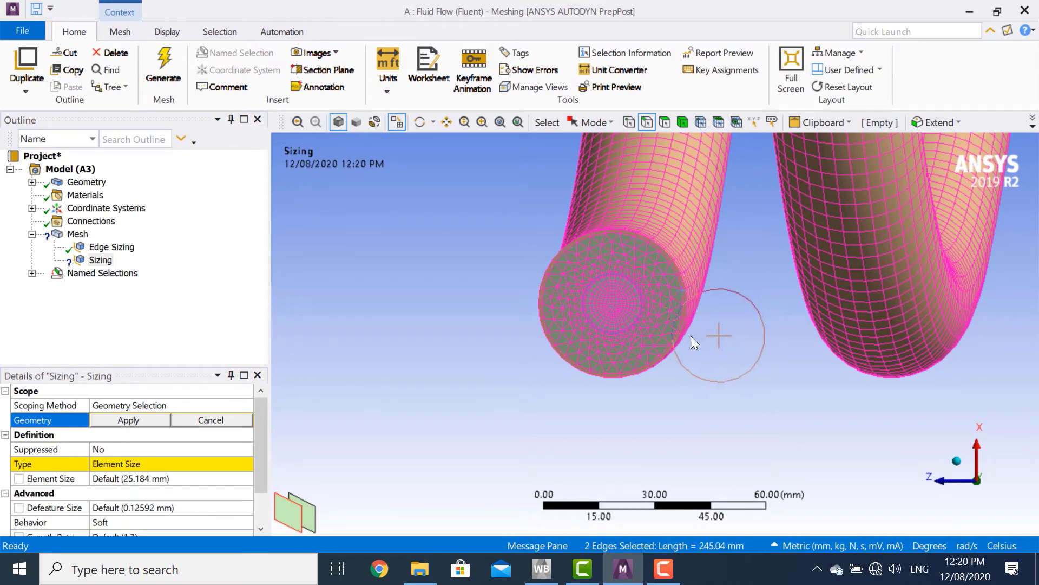
{"action": "left_click", "coordinate": [689, 328], "text": "ctrl"}
{"action": "left_click", "coordinate": [687, 338], "text": "ctrl"}
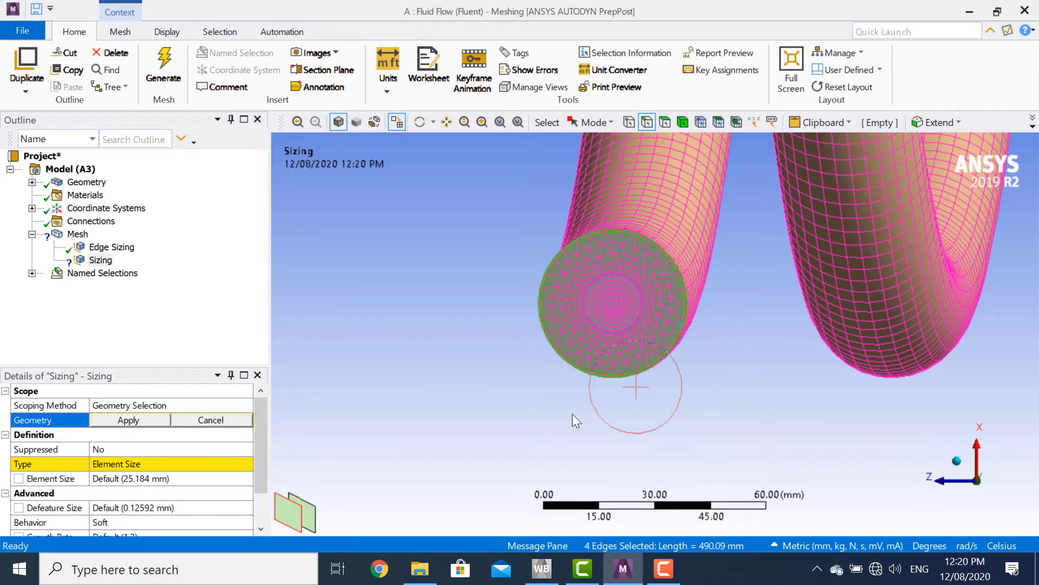
{"action": "left_click", "coordinate": [141, 420]}
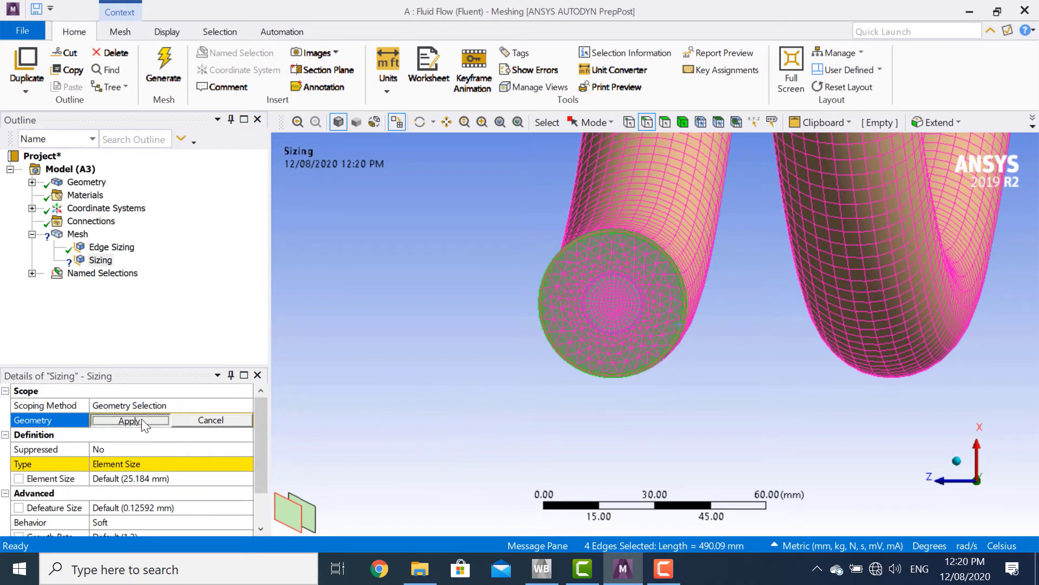
- Define the second edge sizing by Number of Divisions with 50 divisions and Hard behavior
{"action": "left_click", "coordinate": [157, 463]}
{"action": "left_click", "coordinate": [246, 464]}
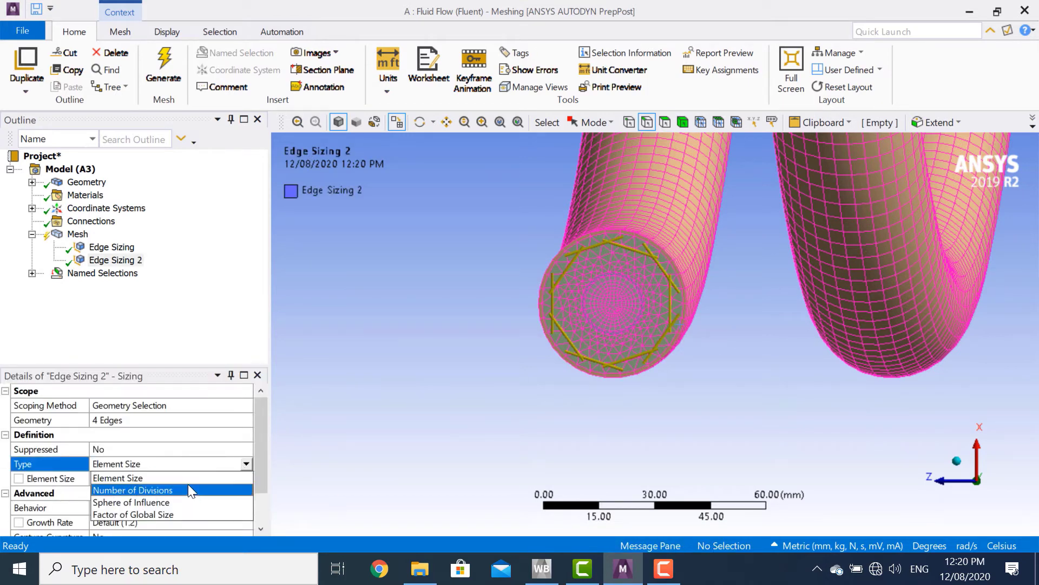
{"action": "left_click", "coordinate": [189, 490]}
{"action": "left_click", "coordinate": [192, 480]}
{"action": "type", "text": "50"}
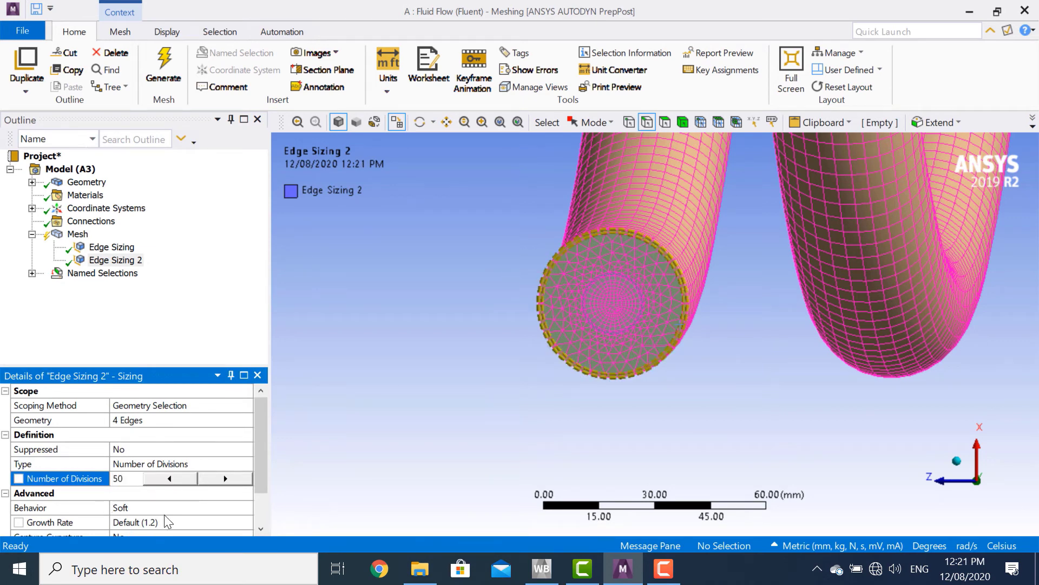
{"action": "left_click", "coordinate": [168, 509]}
{"action": "left_click", "coordinate": [247, 507]}
{"action": "left_click", "coordinate": [230, 533]}
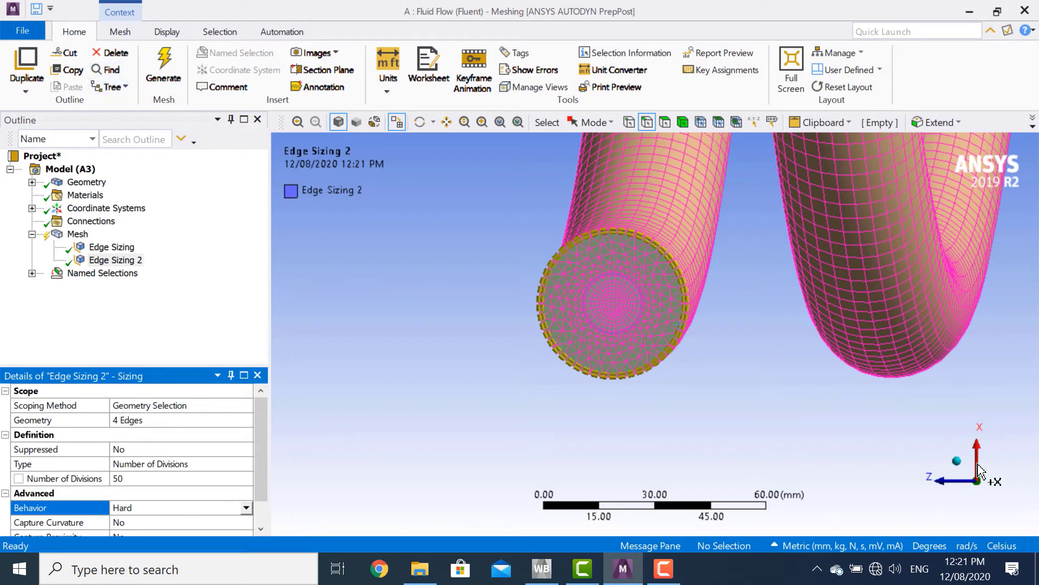
- Regenerate the mesh with both edge sizings and display its skewness on the whole model in isometric view
{"action": "left_click", "coordinate": [957, 460]}
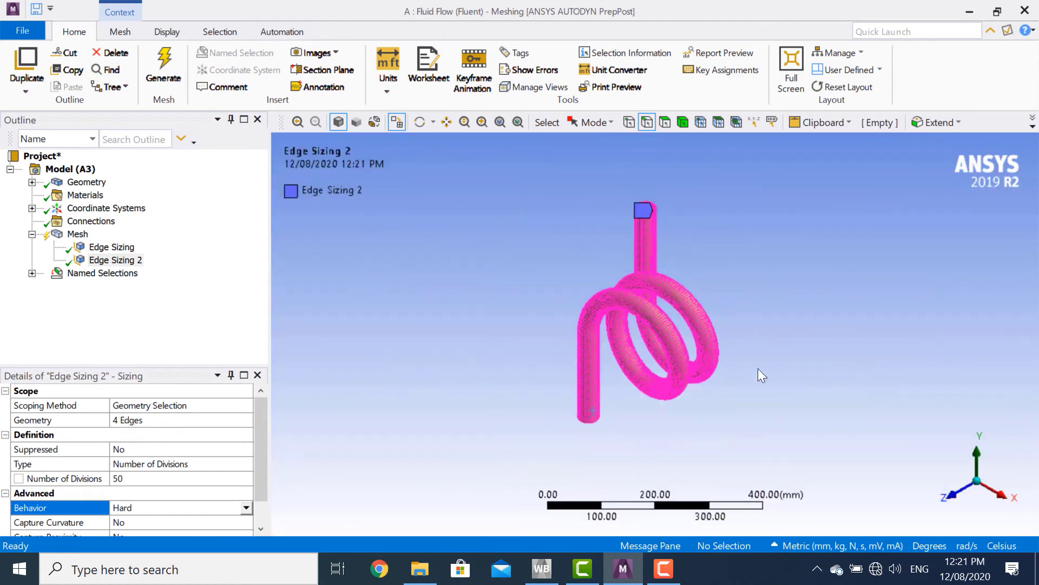
{"action": "left_click", "coordinate": [166, 57]}
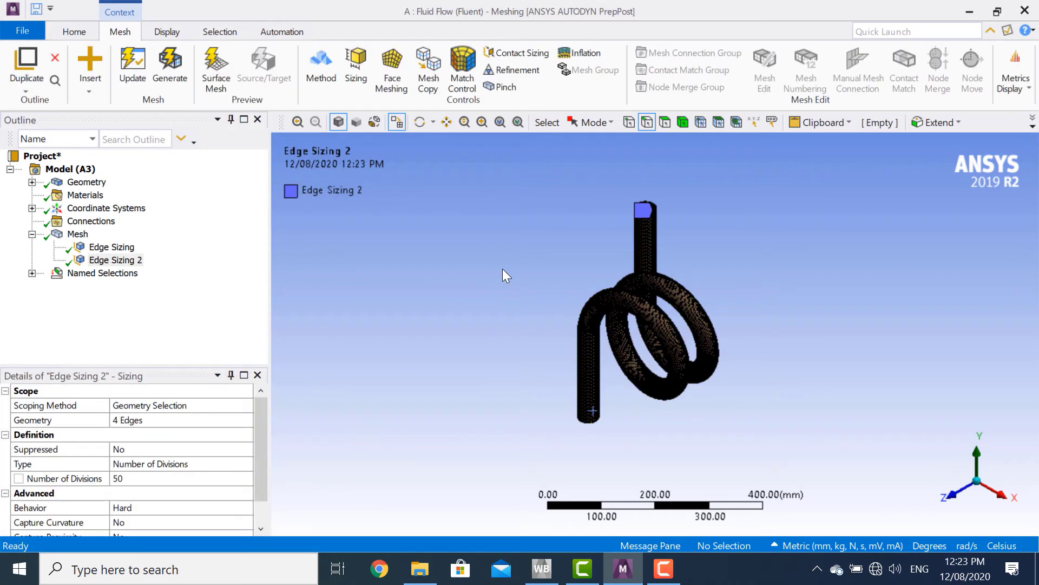
{"action": "left_click", "coordinate": [77, 235]}
{"action": "double_click", "coordinate": [78, 236]}
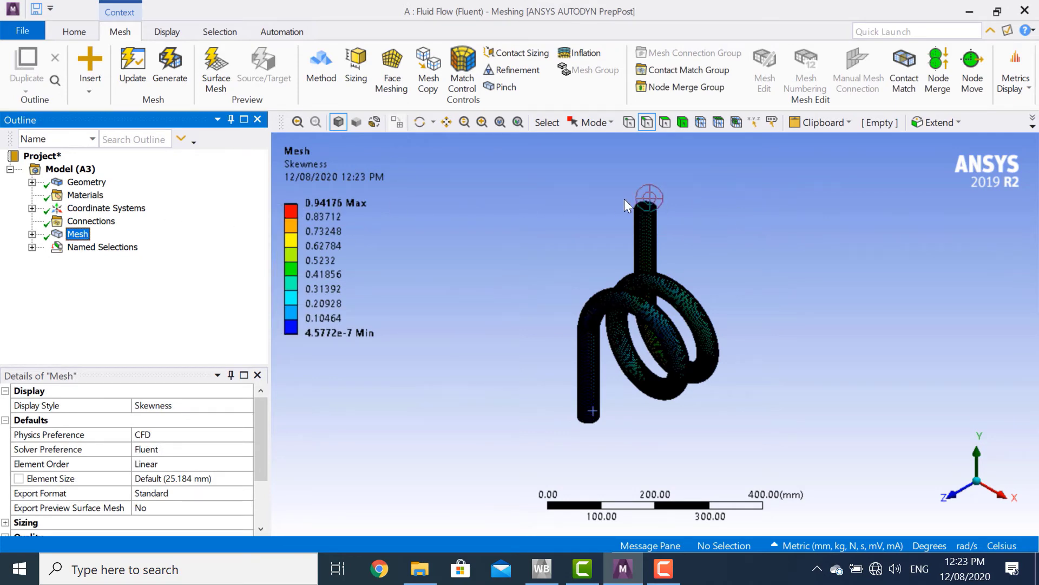
- Examine the skewness distribution along the coil turns and the straight pipe sections
{"action": "scroll", "coordinate": [625, 201], "scroll_direction": "up", "scroll_amount": 4}
{"action": "scroll", "coordinate": [450, 230], "scroll_direction": "up", "scroll_amount": 5}
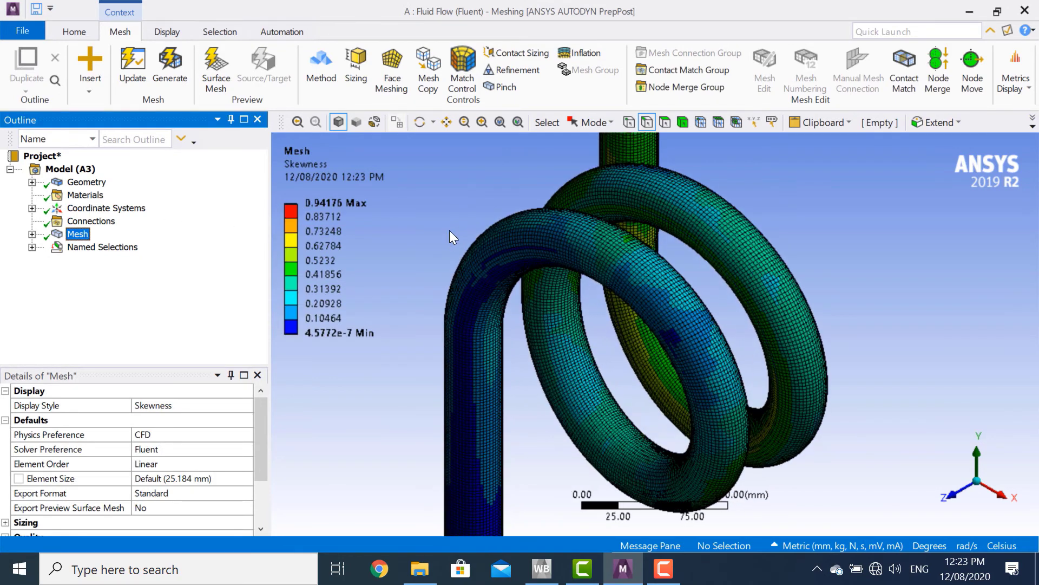
{"action": "scroll", "coordinate": [455, 223], "scroll_direction": "down", "scroll_amount": 5}
{"action": "scroll", "coordinate": [462, 217], "scroll_direction": "up", "scroll_amount": 7}
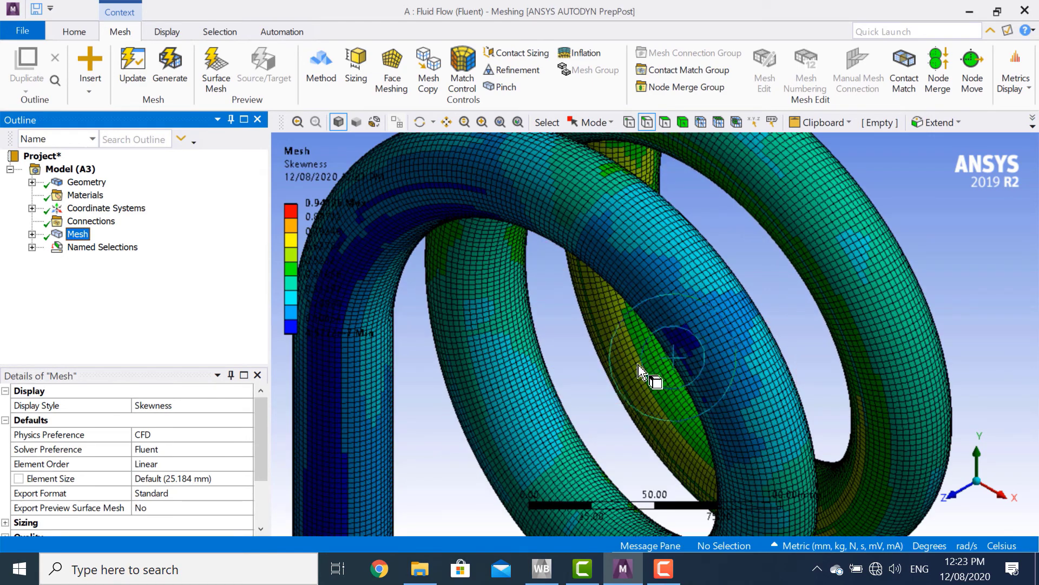
{"action": "scroll", "coordinate": [673, 356], "scroll_direction": "down", "scroll_amount": 1}
{"action": "scroll", "coordinate": [671, 353], "scroll_direction": "down", "scroll_amount": 5}
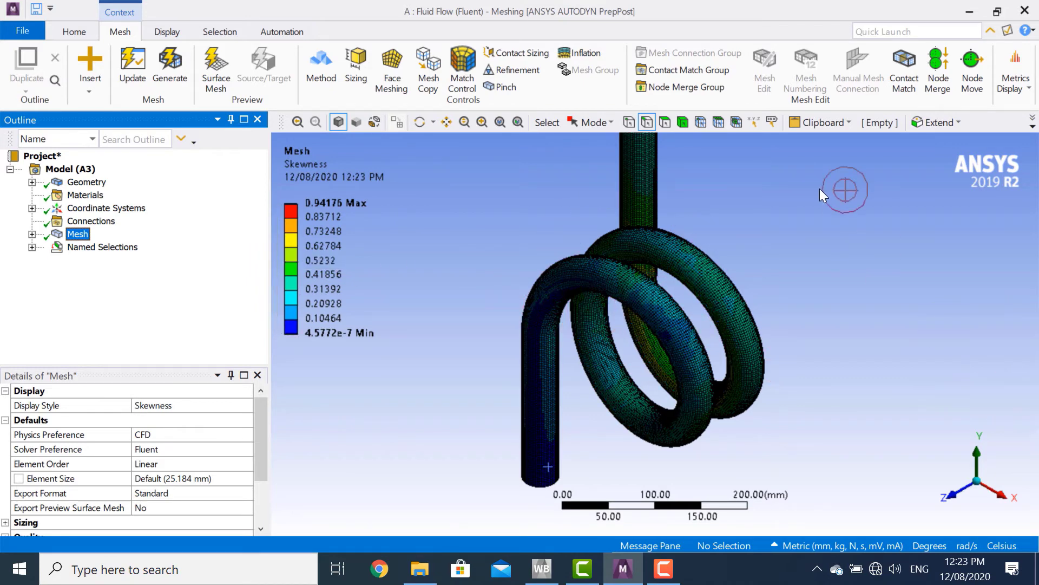
{"action": "scroll", "coordinate": [818, 187], "scroll_direction": "down", "scroll_amount": 2}
{"action": "scroll", "coordinate": [568, 207], "scroll_direction": "up", "scroll_amount": 1}
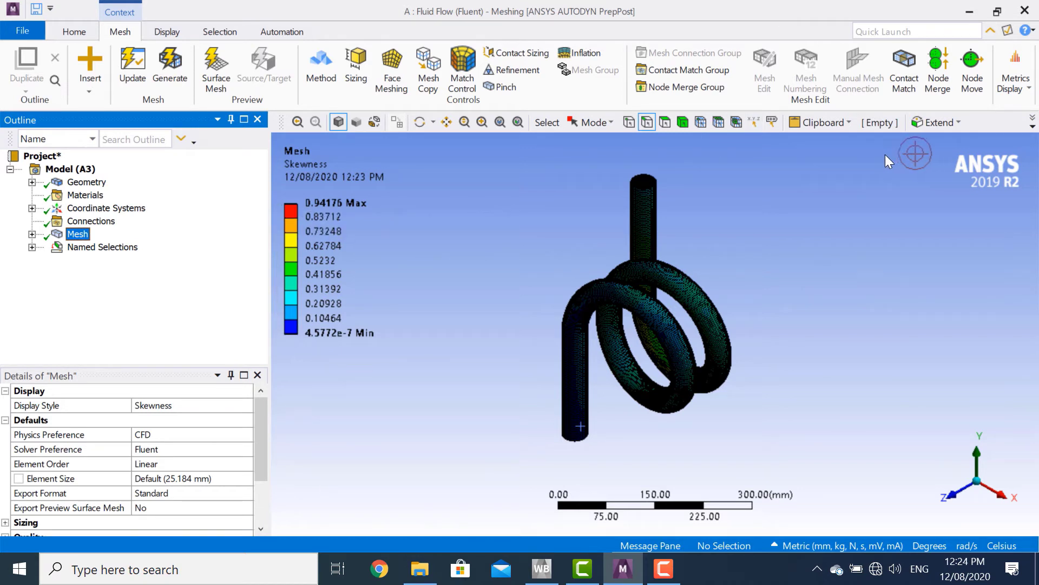
- Close the meshing editor and update the Mesh component of the Fluid Flow (Fluent) system in Workbench
{"action": "left_click", "coordinate": [1026, 11]}
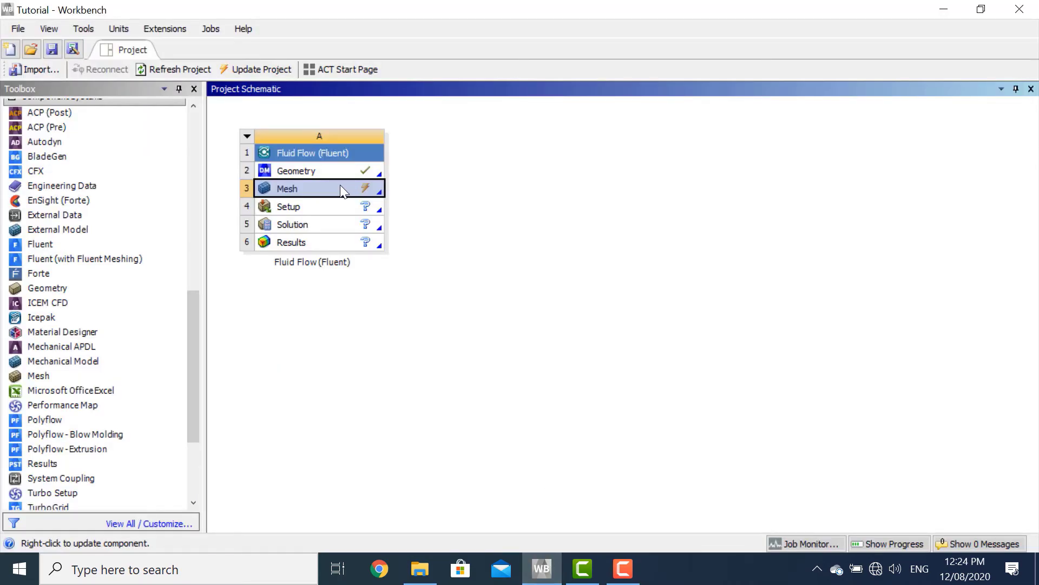
{"action": "right_click", "coordinate": [341, 189]}
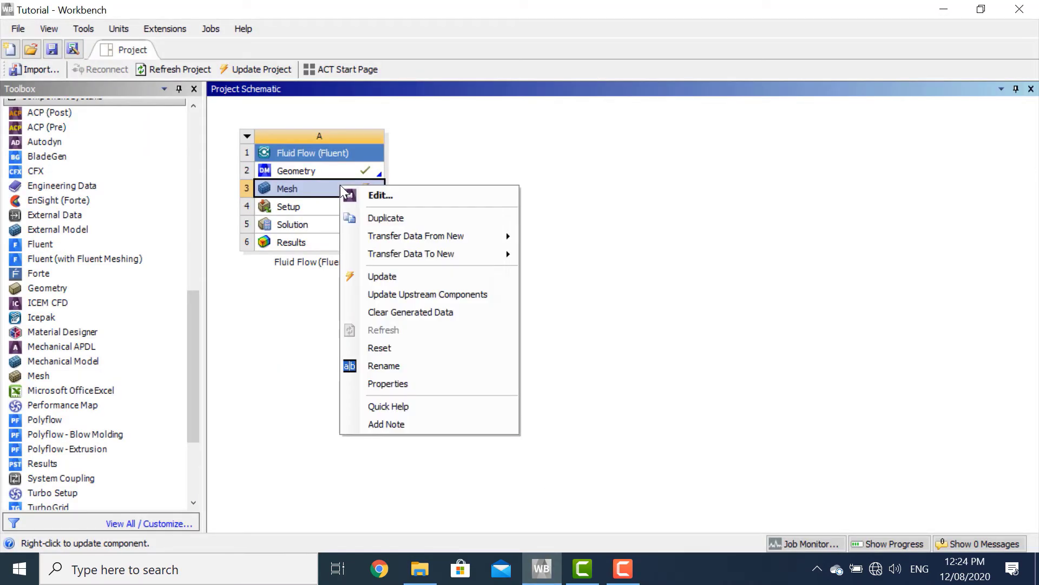
{"action": "left_click", "coordinate": [391, 277]}
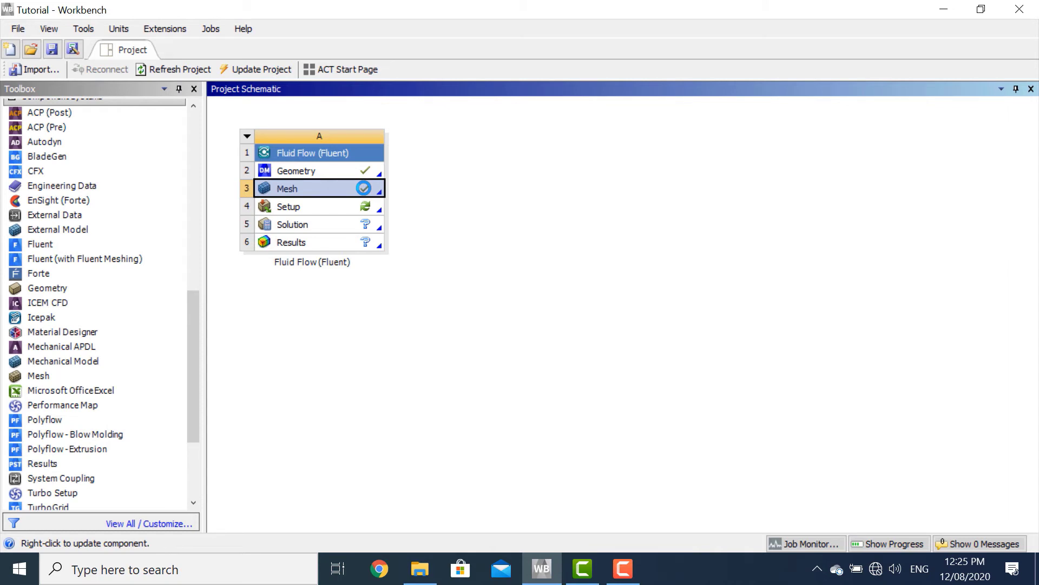
- Launch Fluent from the system's Setup cell with Double Precision and serial processing, and maximize its window
{"action": "double_click", "coordinate": [366, 210]}
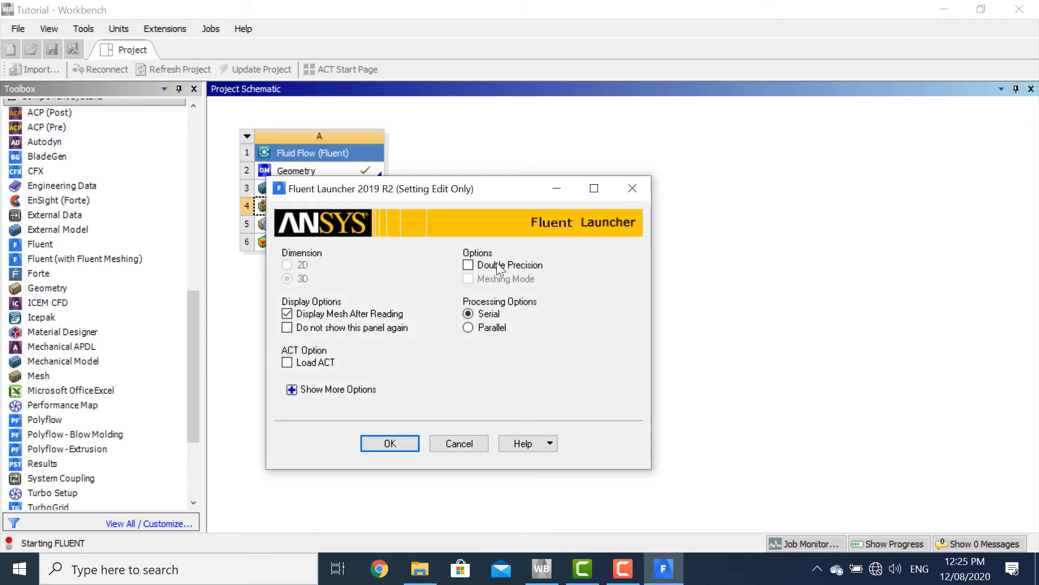
{"action": "left_click", "coordinate": [499, 261]}
{"action": "left_click", "coordinate": [408, 460]}
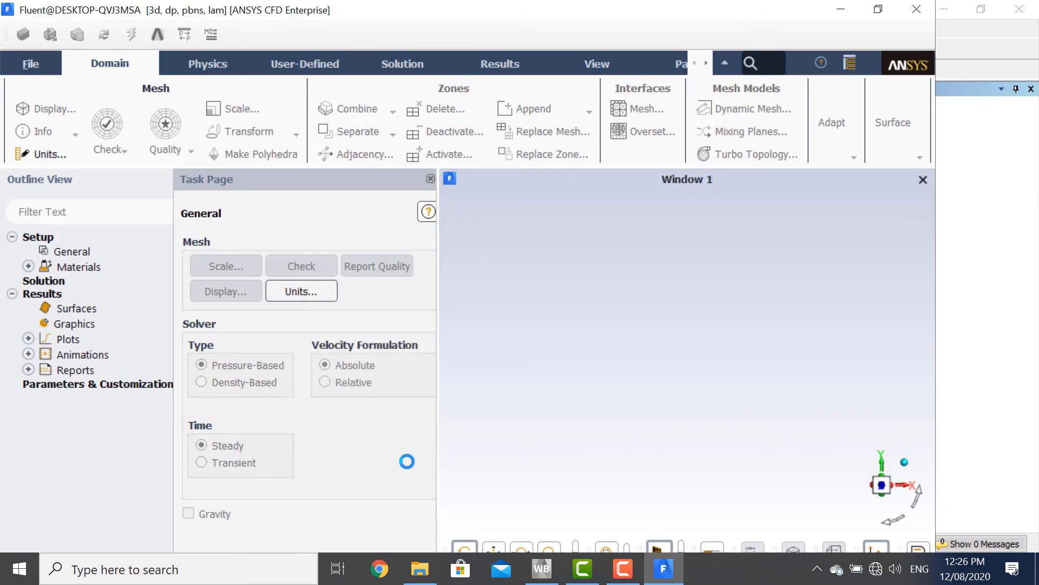
{"action": "left_click", "coordinate": [878, 9]}
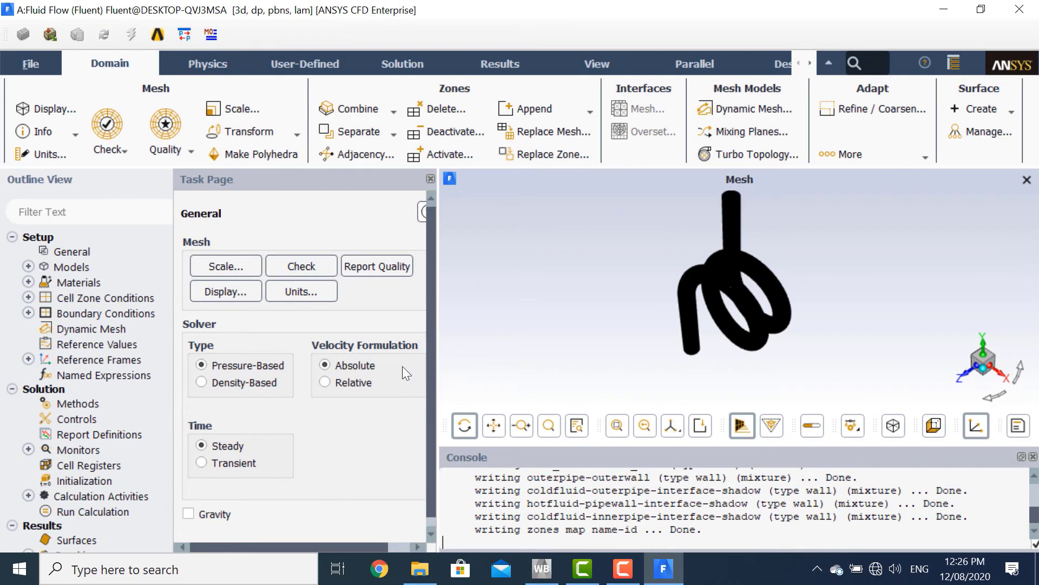
- Enable gravity and set the gravitational acceleration in Y to -9.81 m/s2
{"action": "left_click", "coordinate": [189, 514]}
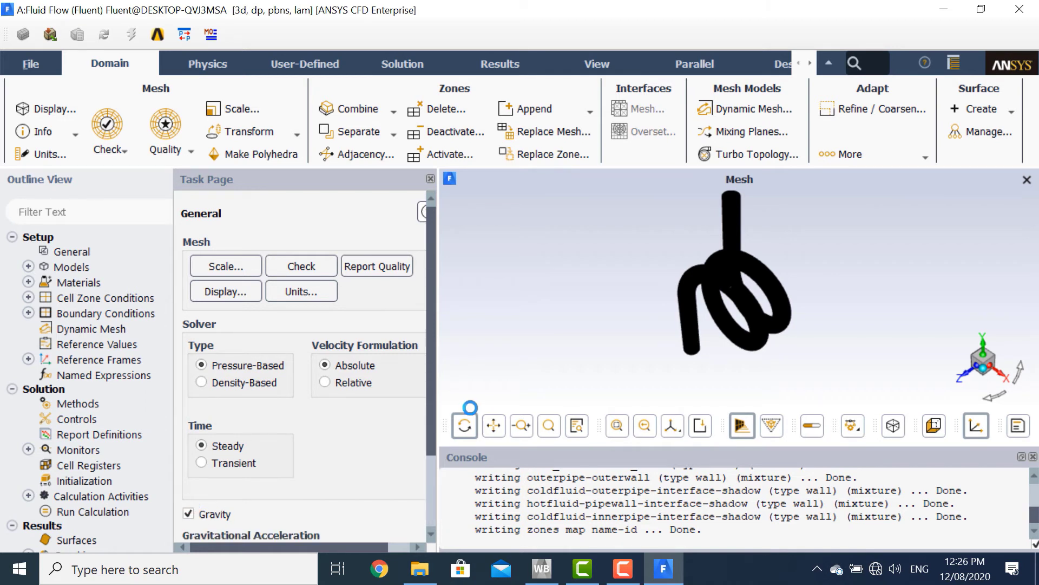
{"action": "scroll", "coordinate": [433, 374], "scroll_direction": "down", "scroll_amount": 3}
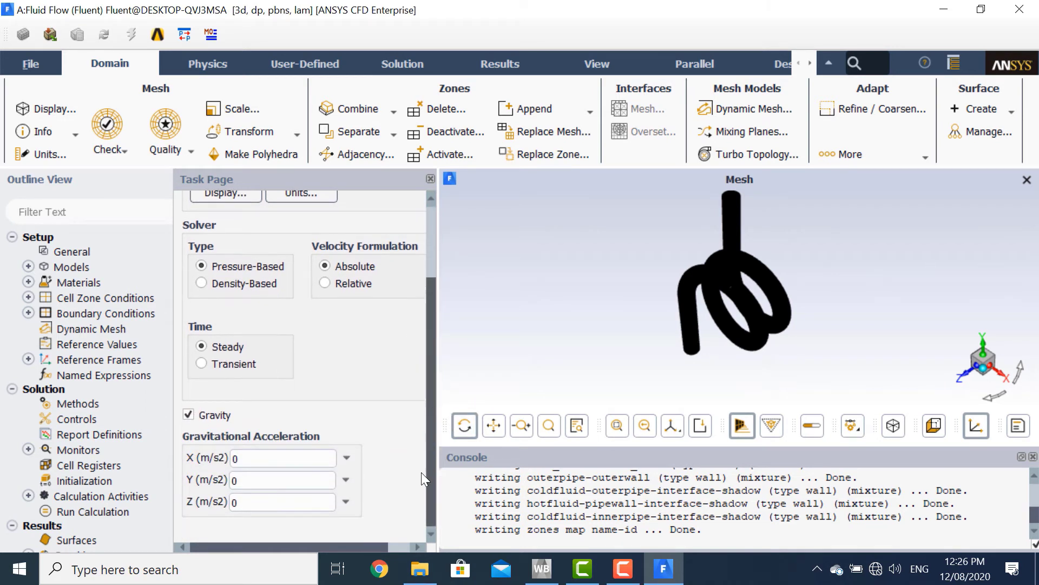
{"action": "left_click", "coordinate": [270, 479]}
{"action": "left_click_drag", "start_coordinate": [223, 492], "coordinate": [209, 493]}
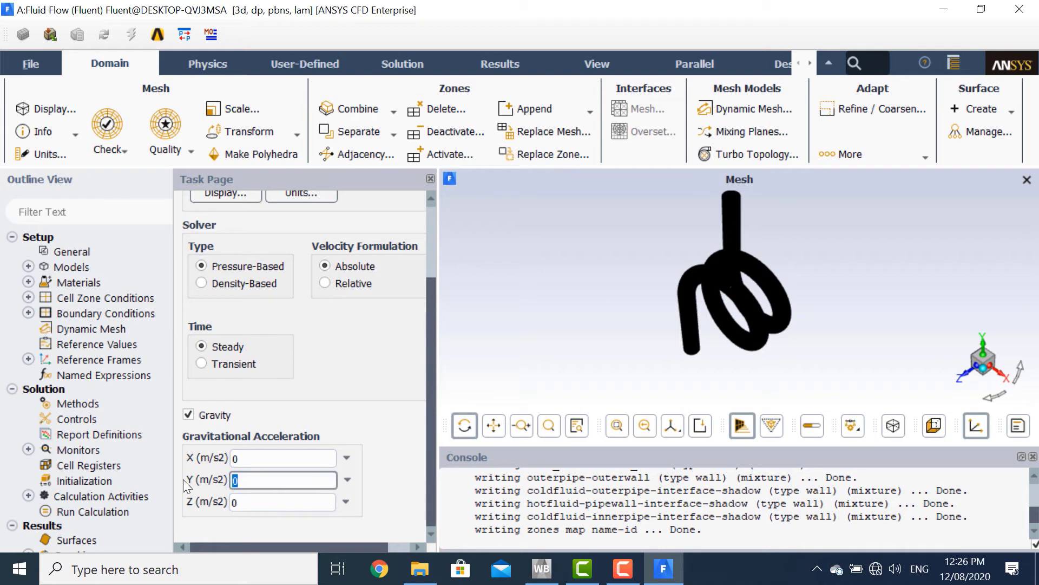
{"action": "type", "text": "-9.81"}
{"action": "key", "text": "Return"}
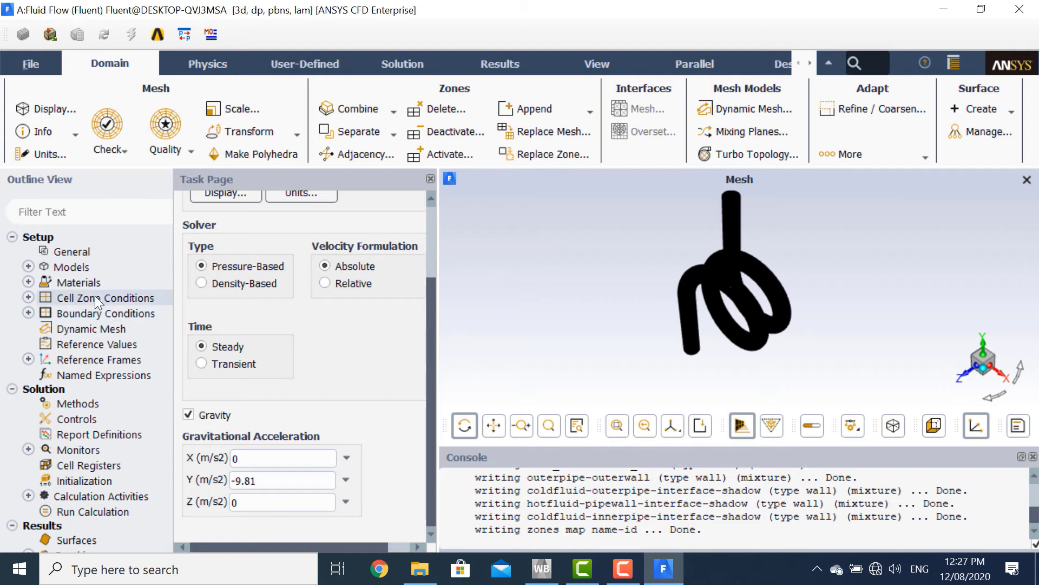
- Turn on the Energy Equation in the physics models
{"action": "double_click", "coordinate": [78, 268]}
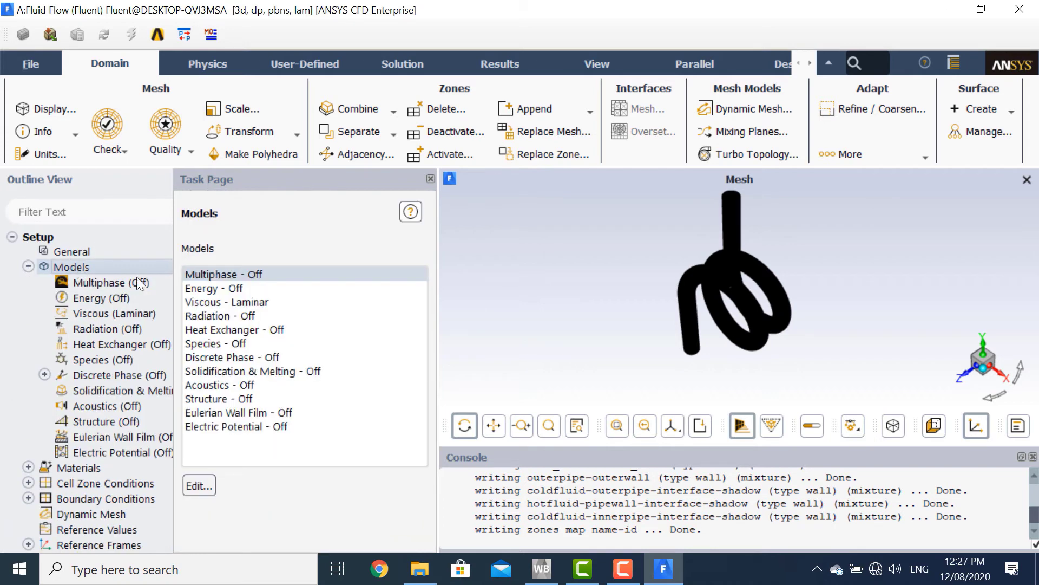
{"action": "double_click", "coordinate": [206, 288]}
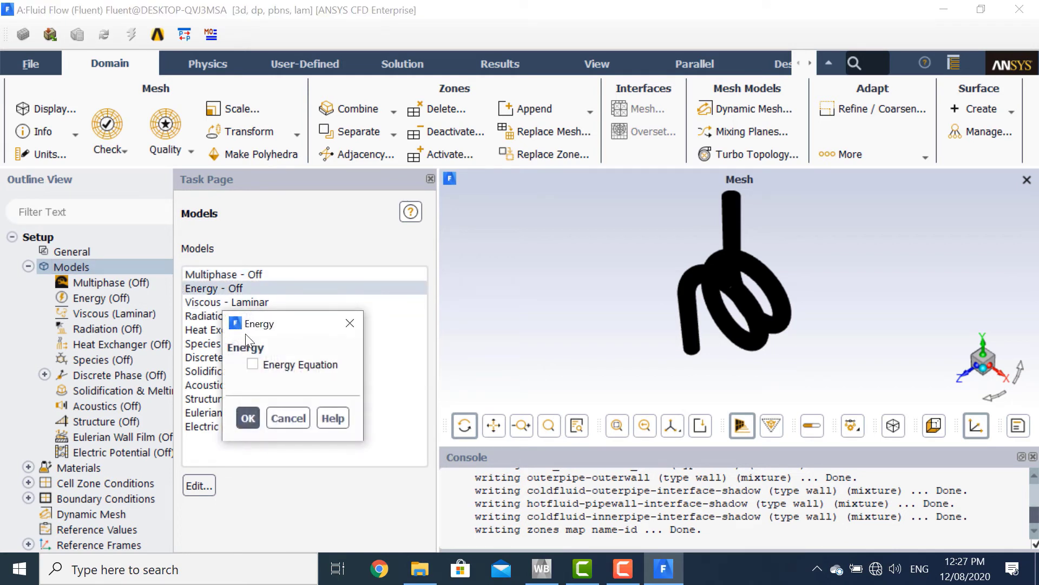
{"action": "left_click", "coordinate": [252, 364]}
{"action": "left_click", "coordinate": [247, 419]}
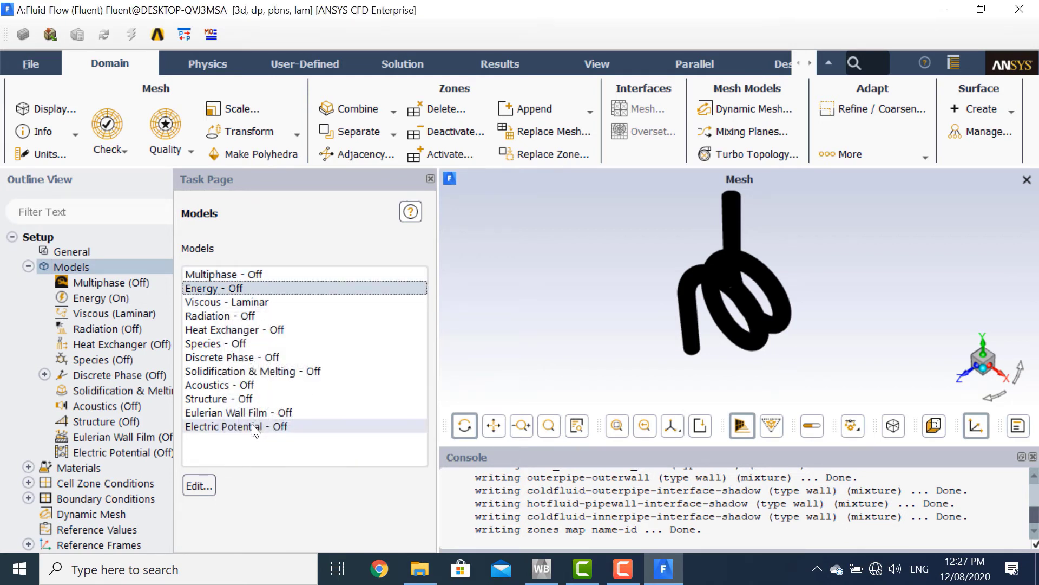
- Set the viscous model to k-epsilon (2 eqn), RNG variant, with Enhanced Wall Treatment
{"action": "left_click", "coordinate": [247, 304]}
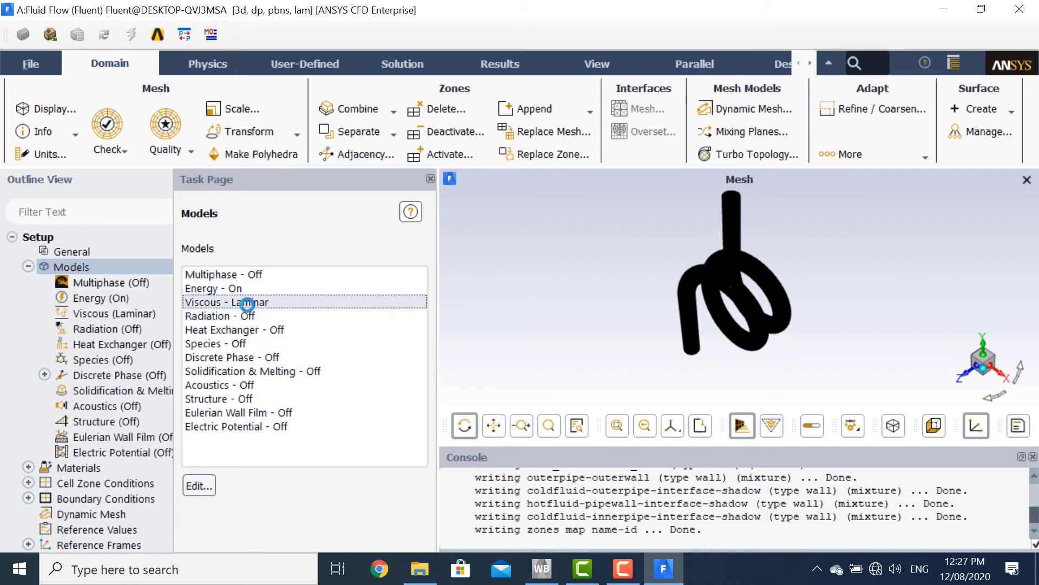
{"action": "double_click", "coordinate": [247, 303]}
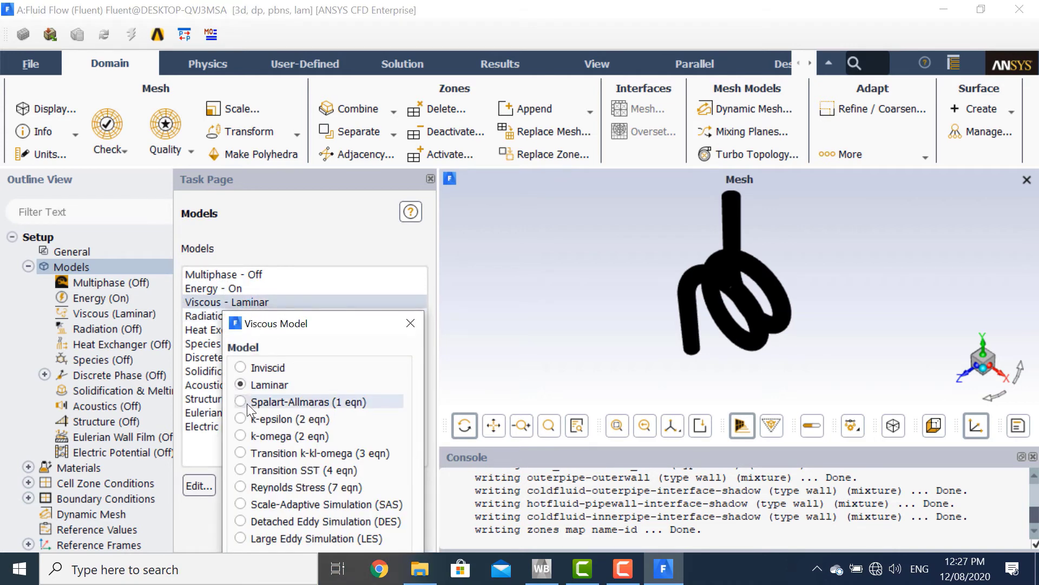
{"action": "left_click", "coordinate": [268, 418]}
{"action": "left_click_drag", "start_coordinate": [302, 328], "coordinate": [222, 24]}
{"action": "left_click", "coordinate": [179, 300]}
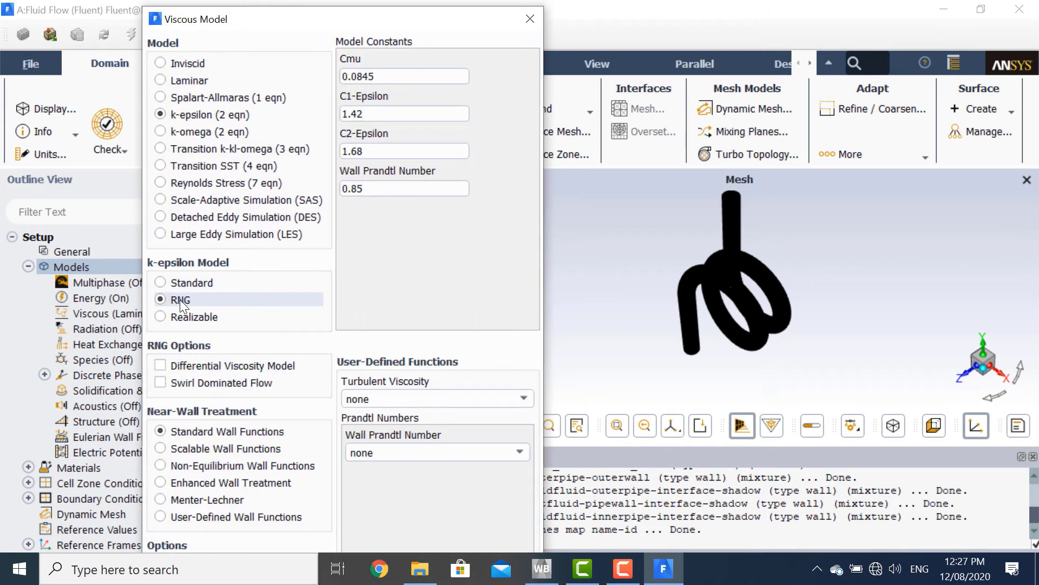
{"action": "left_click", "coordinate": [212, 479]}
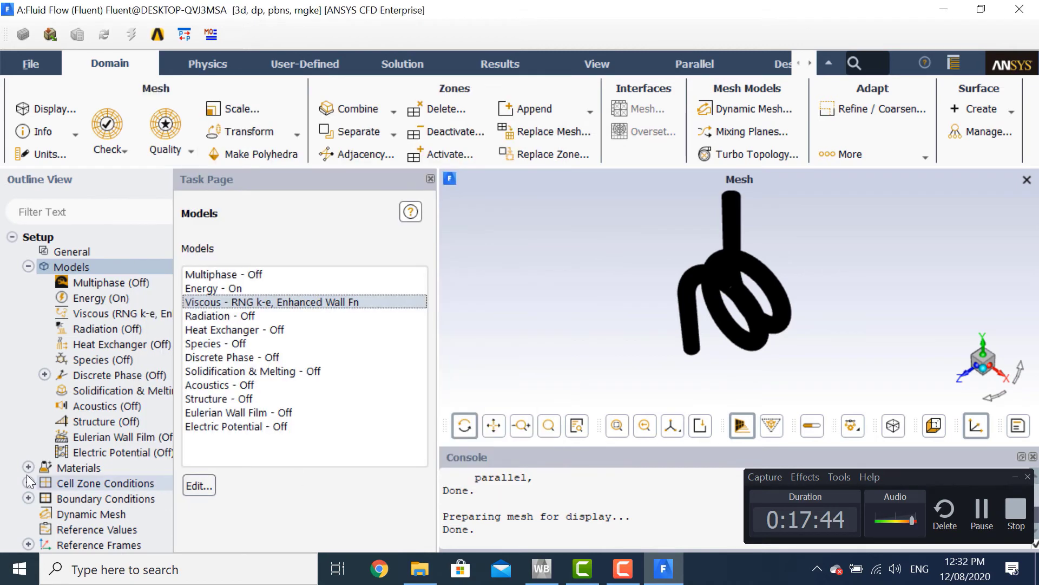
- Add water-liquid (h2o<l>) to the fluid materials by copying it from the Fluent Database
{"action": "double_click", "coordinate": [79, 468]}
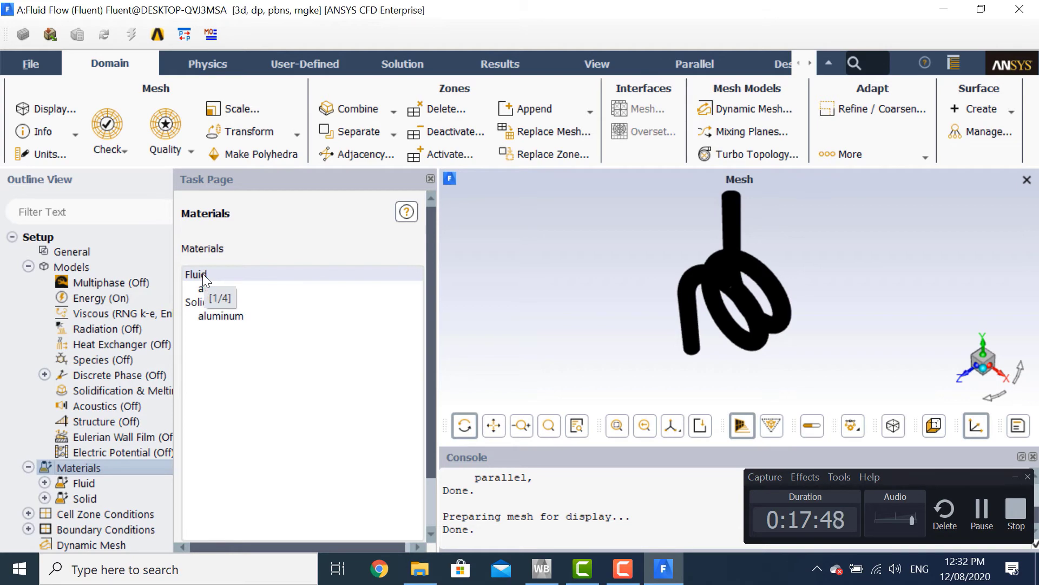
{"action": "double_click", "coordinate": [202, 274]}
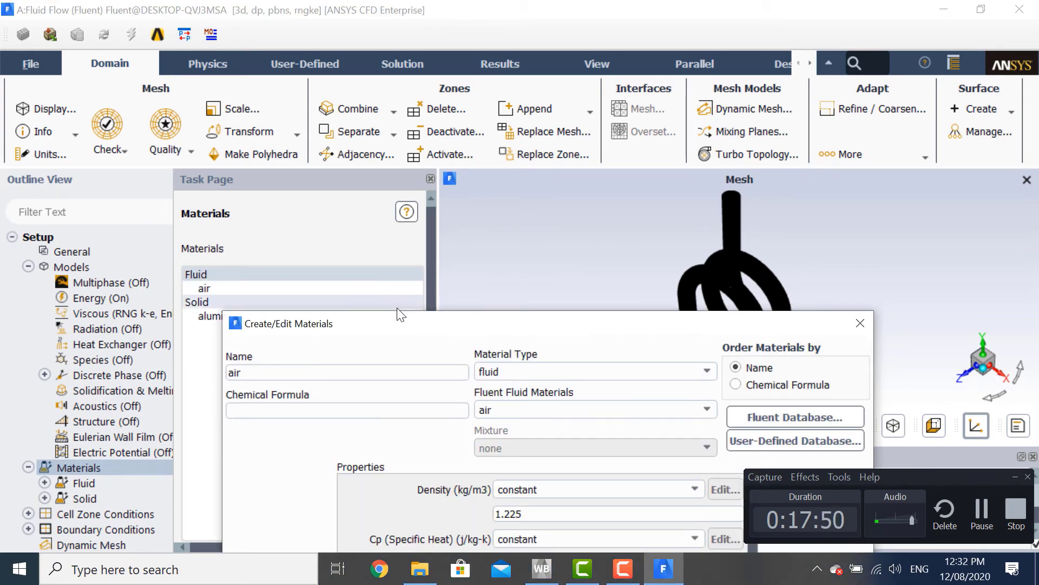
{"action": "left_click_drag", "start_coordinate": [401, 328], "coordinate": [355, 92]}
{"action": "left_click", "coordinate": [792, 174]}
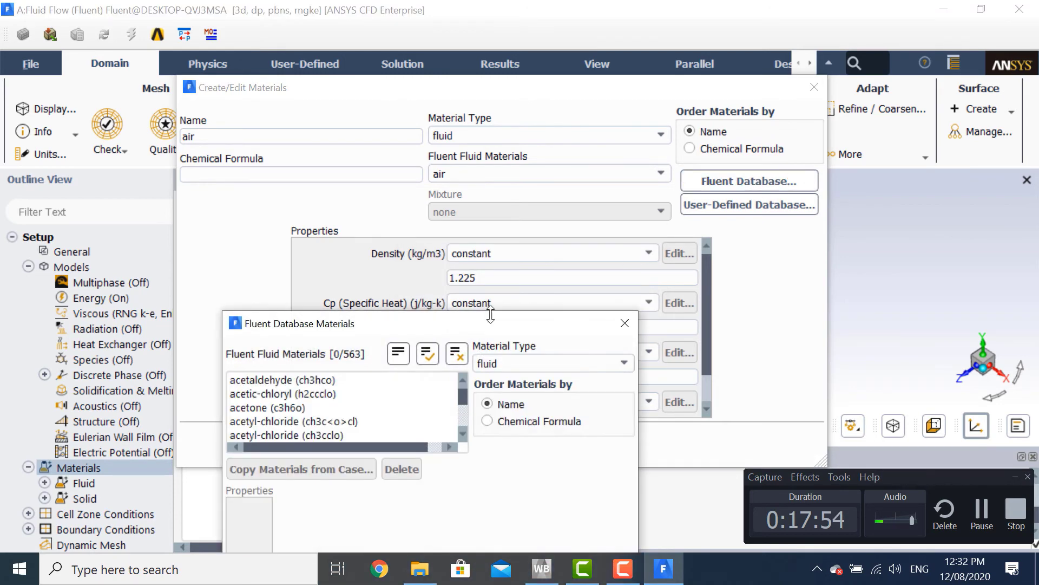
{"action": "left_click_drag", "start_coordinate": [447, 327], "coordinate": [408, 122]}
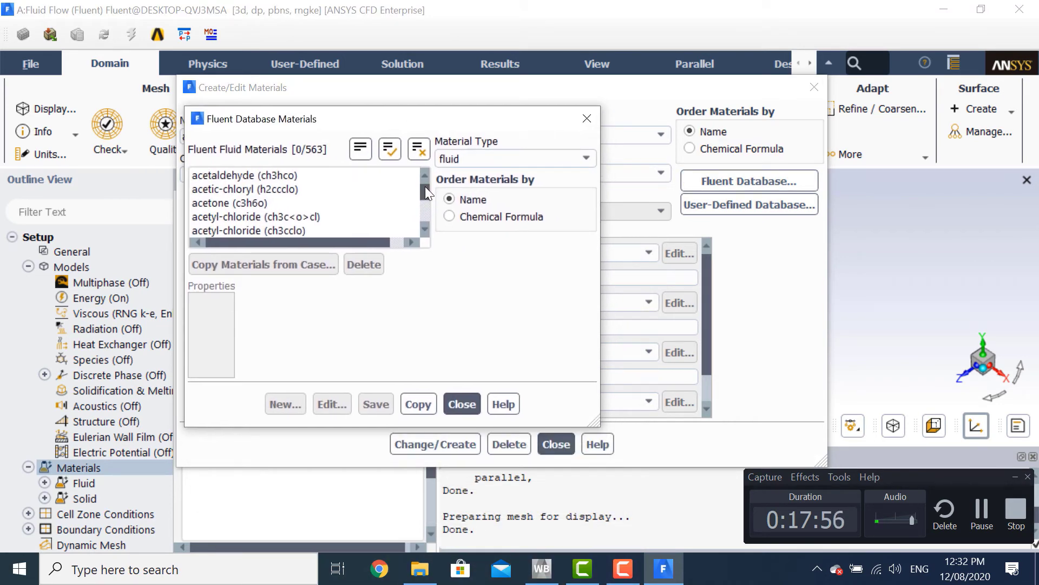
{"action": "left_click_drag", "start_coordinate": [425, 186], "coordinate": [422, 235]}
{"action": "left_click", "coordinate": [244, 203]}
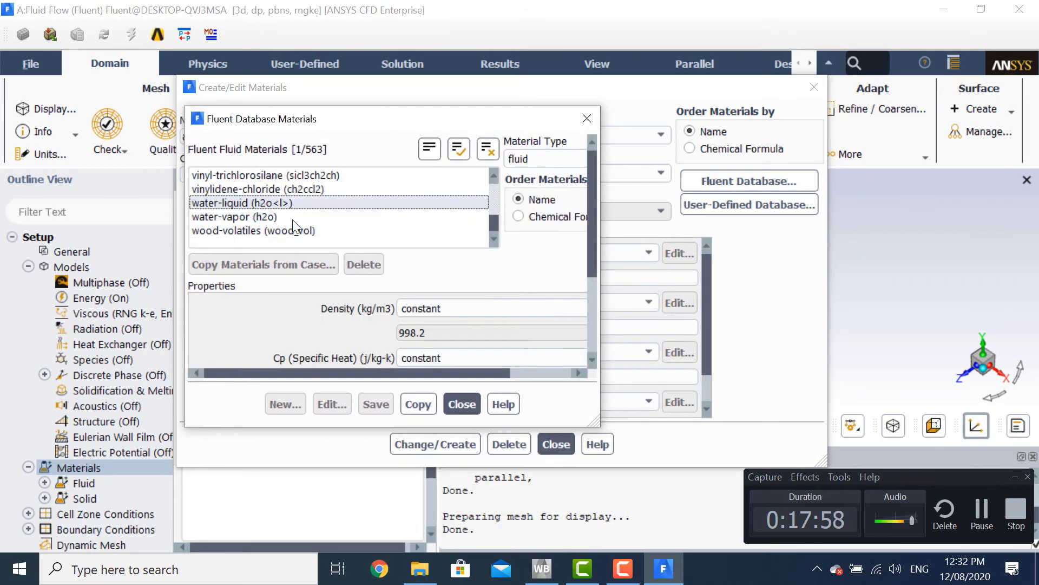
{"action": "left_click", "coordinate": [452, 531]}
{"action": "left_click", "coordinate": [495, 531]}
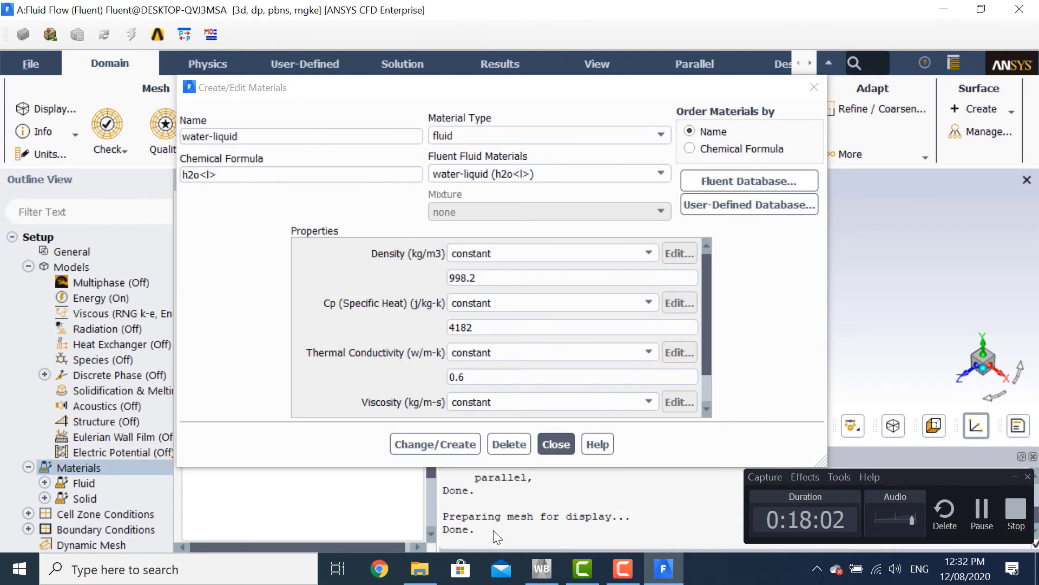
{"action": "left_click", "coordinate": [441, 446]}
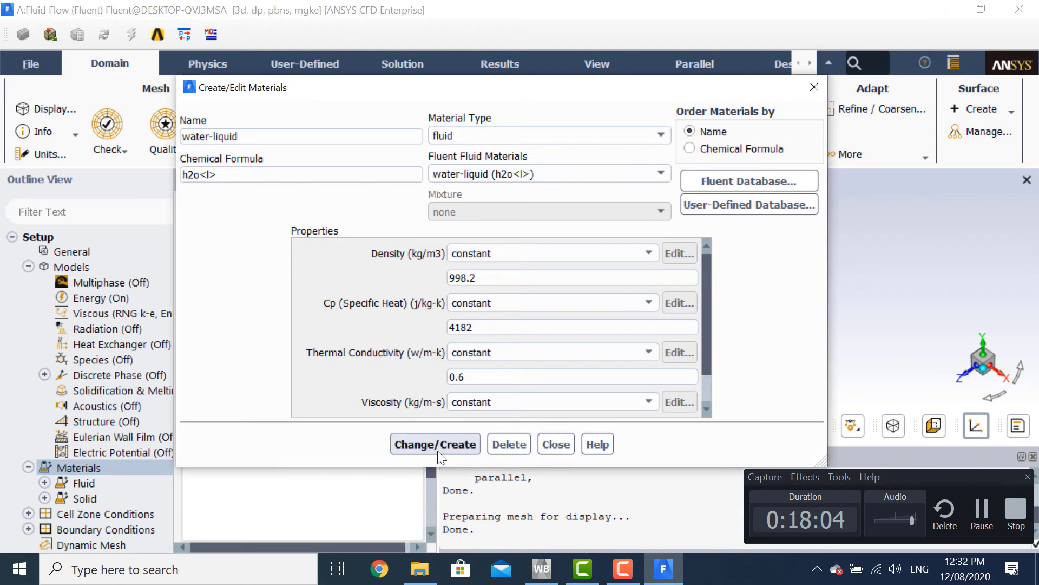
{"action": "left_click", "coordinate": [567, 443]}
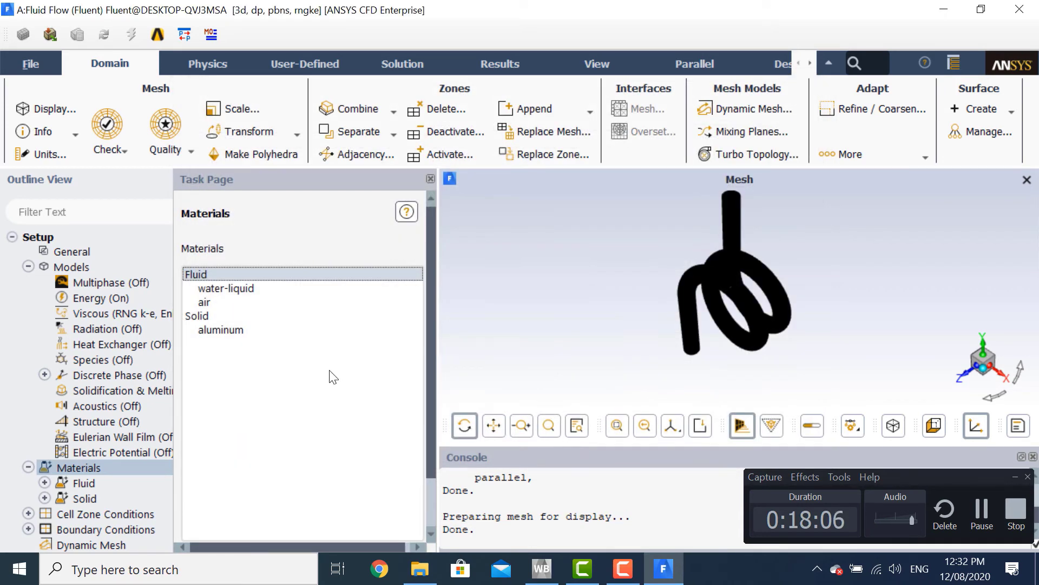
- Add copper (cu) to the solid materials by copying it from the Fluent Database
{"action": "double_click", "coordinate": [228, 316]}
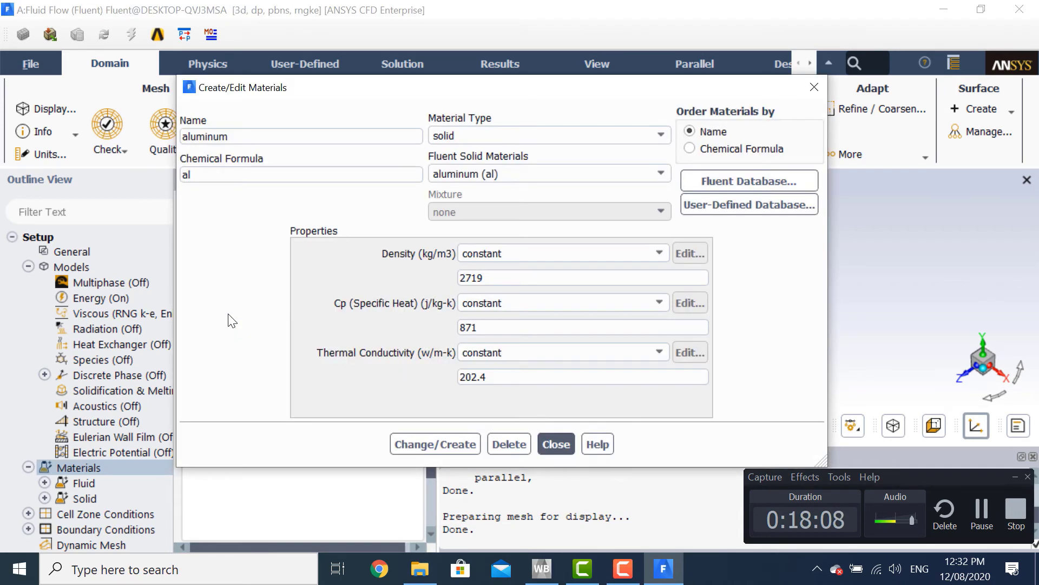
{"action": "left_click", "coordinate": [755, 179]}
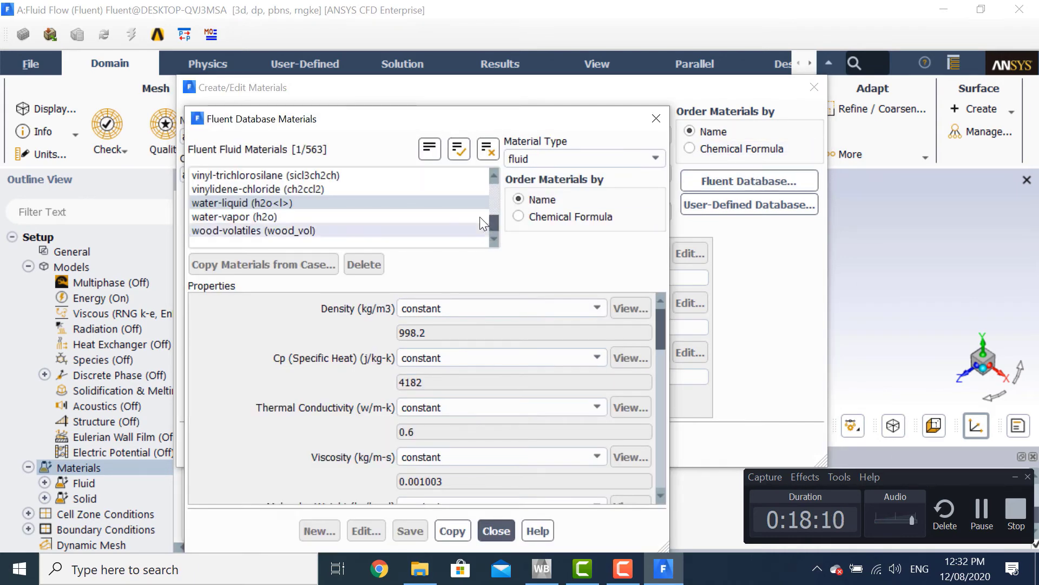
{"action": "left_click", "coordinate": [558, 155]}
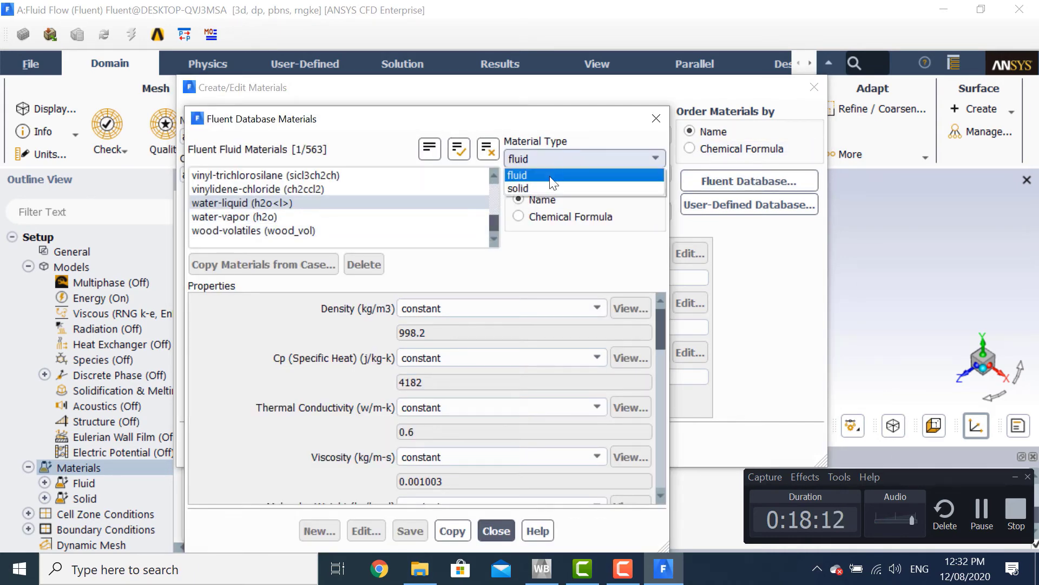
{"action": "left_click", "coordinate": [548, 188]}
{"action": "left_click_drag", "start_coordinate": [498, 222], "coordinate": [496, 195]}
{"action": "left_click", "coordinate": [247, 217]}
{"action": "left_click", "coordinate": [452, 530]}
{"action": "left_click", "coordinate": [484, 533]}
{"action": "left_click", "coordinate": [433, 444]}
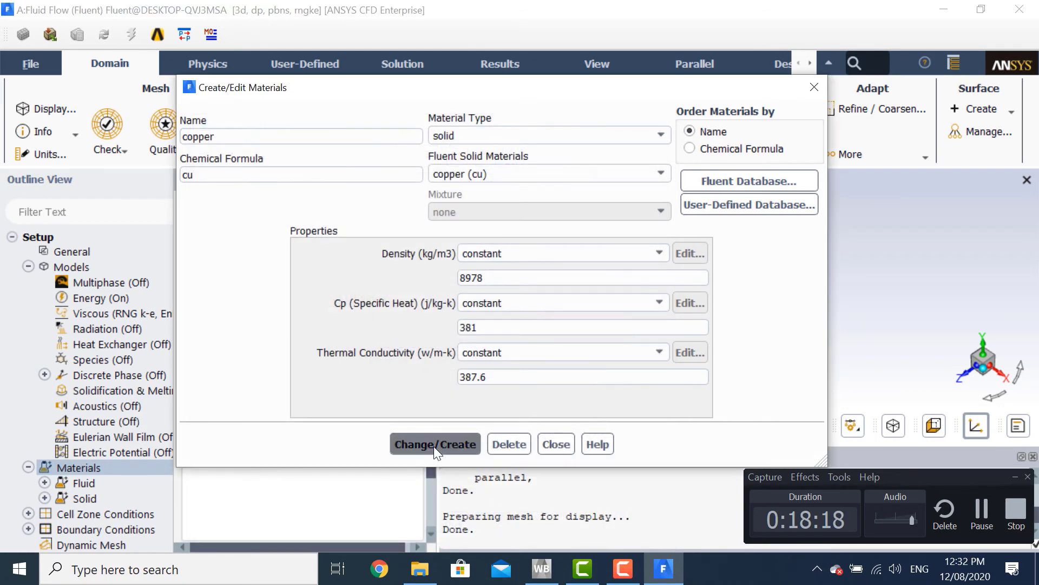
{"action": "left_click", "coordinate": [557, 444]}
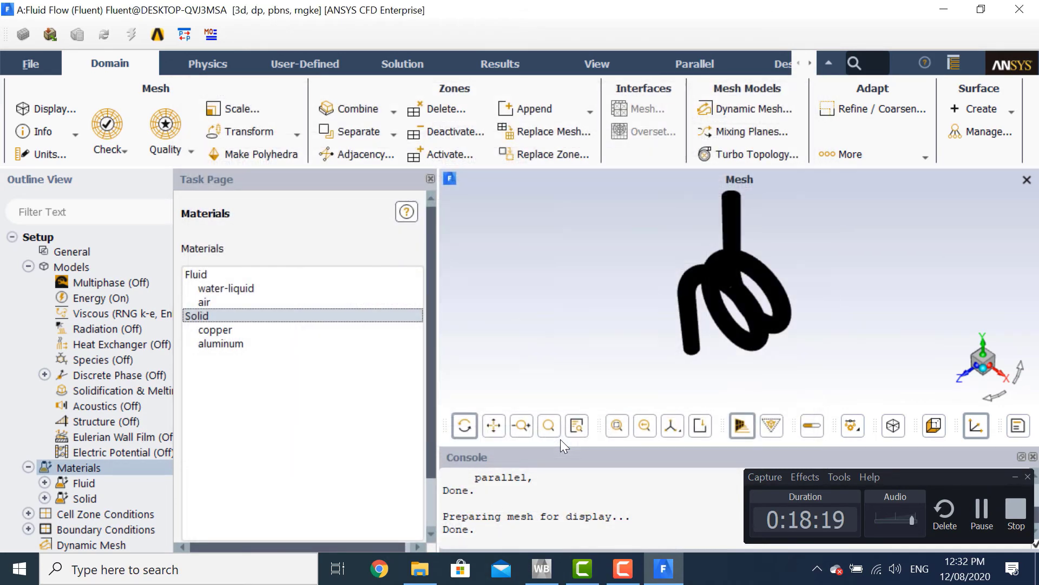
- Assign water-liquid as the material of the coldfluid-domain cell zone
{"action": "left_click", "coordinate": [28, 466]}
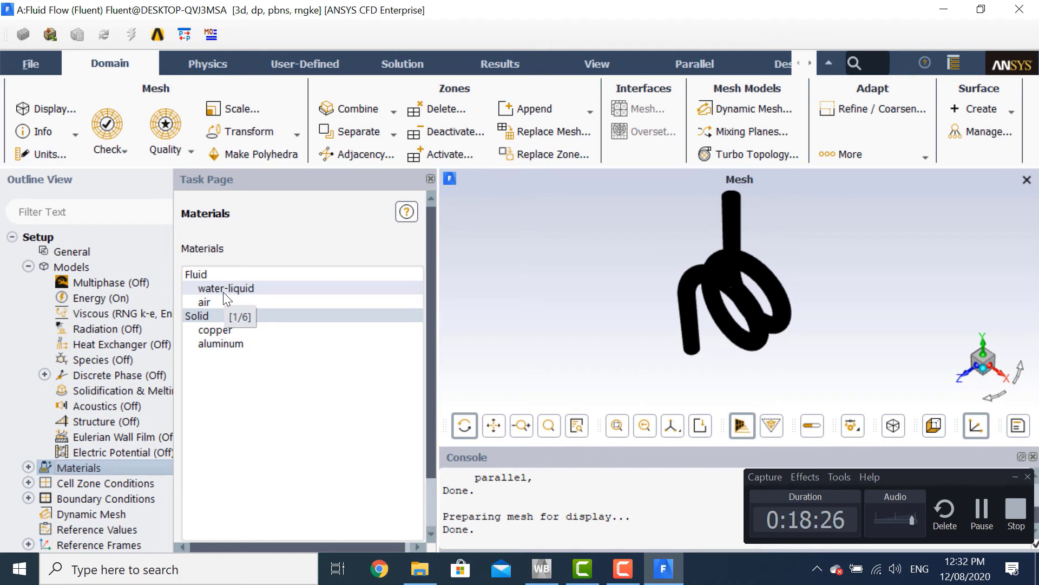
{"action": "left_click", "coordinate": [28, 266]}
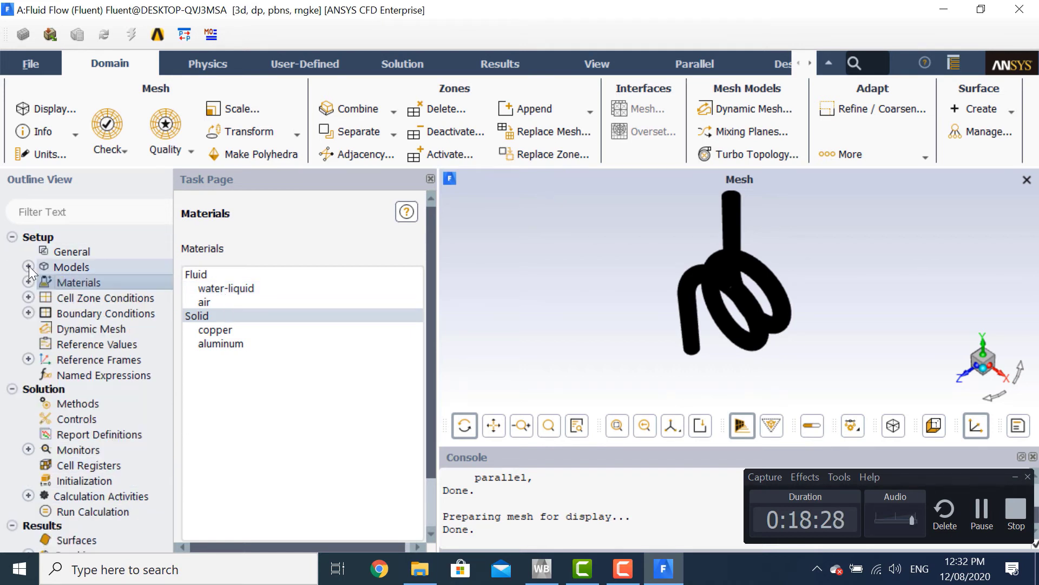
{"action": "double_click", "coordinate": [57, 296]}
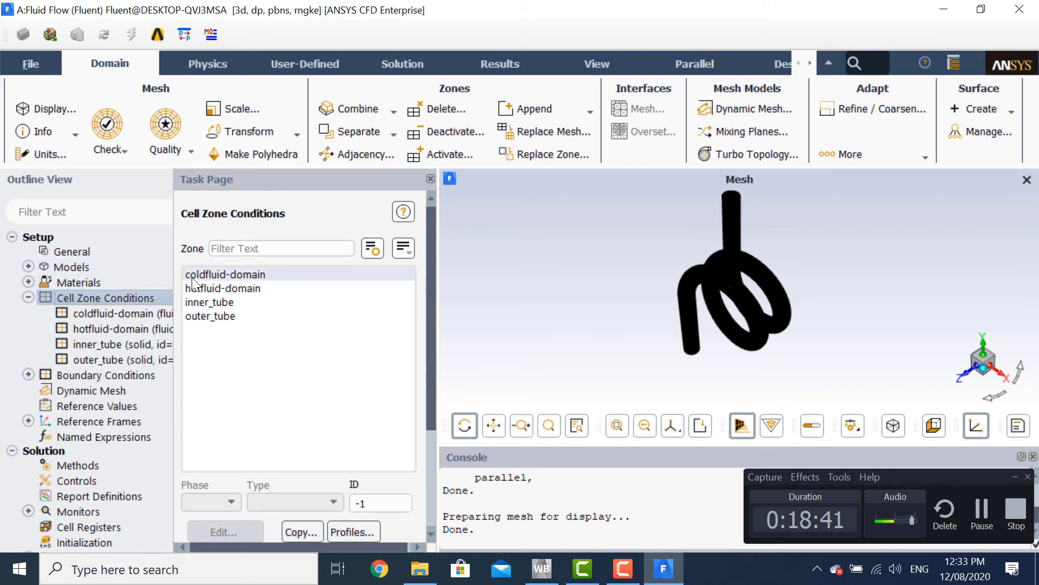
{"action": "left_click", "coordinate": [190, 275]}
{"action": "double_click", "coordinate": [191, 275]}
{"action": "left_click", "coordinate": [335, 184]}
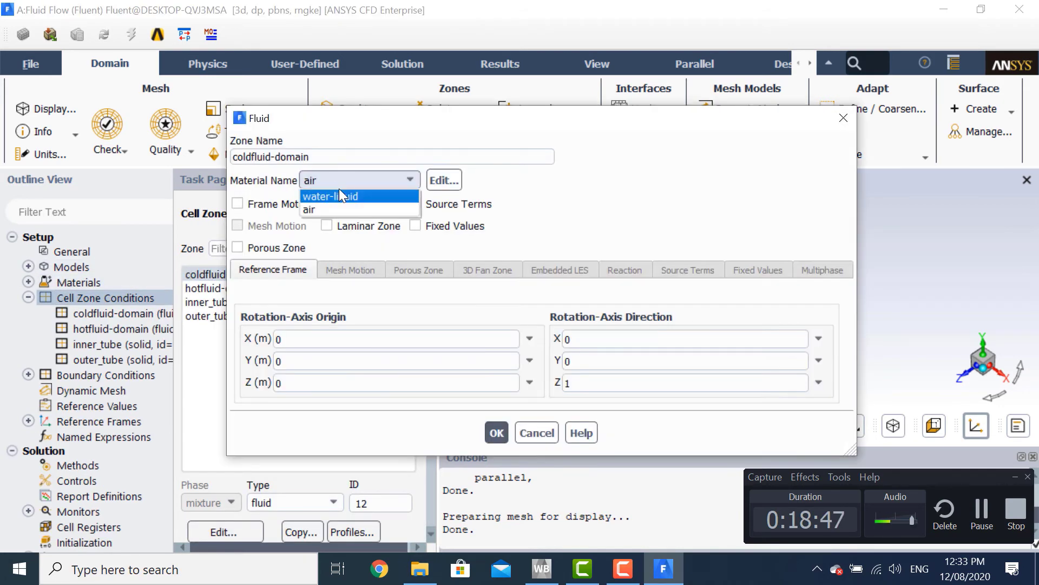
{"action": "left_click", "coordinate": [338, 189]}
{"action": "left_click", "coordinate": [339, 185]}
{"action": "left_click", "coordinate": [344, 194]}
{"action": "left_click", "coordinate": [496, 432]}
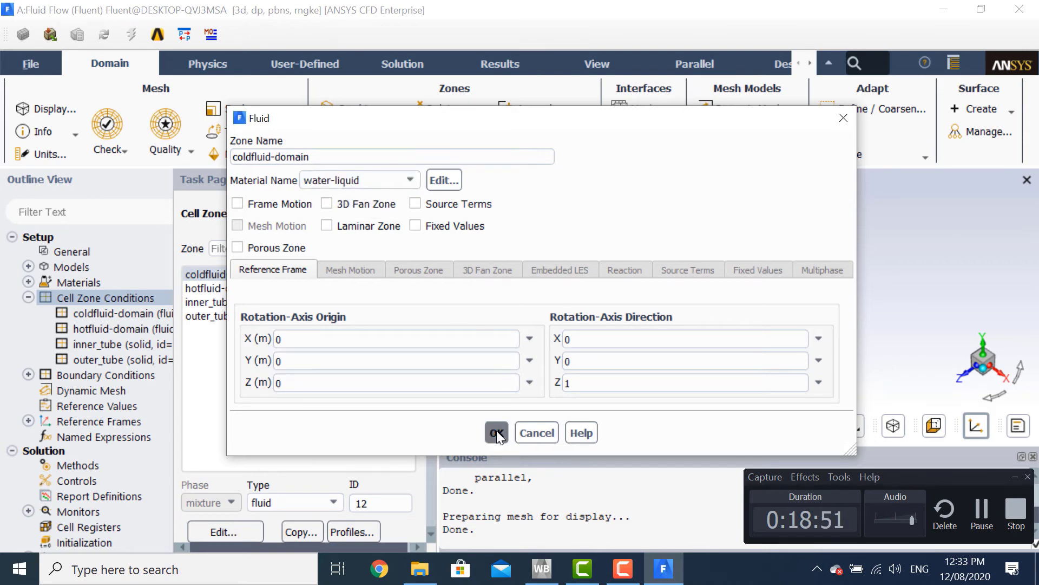
- Assign water-liquid as the material of the hotfluid-domain cell zone
{"action": "left_click", "coordinate": [209, 289]}
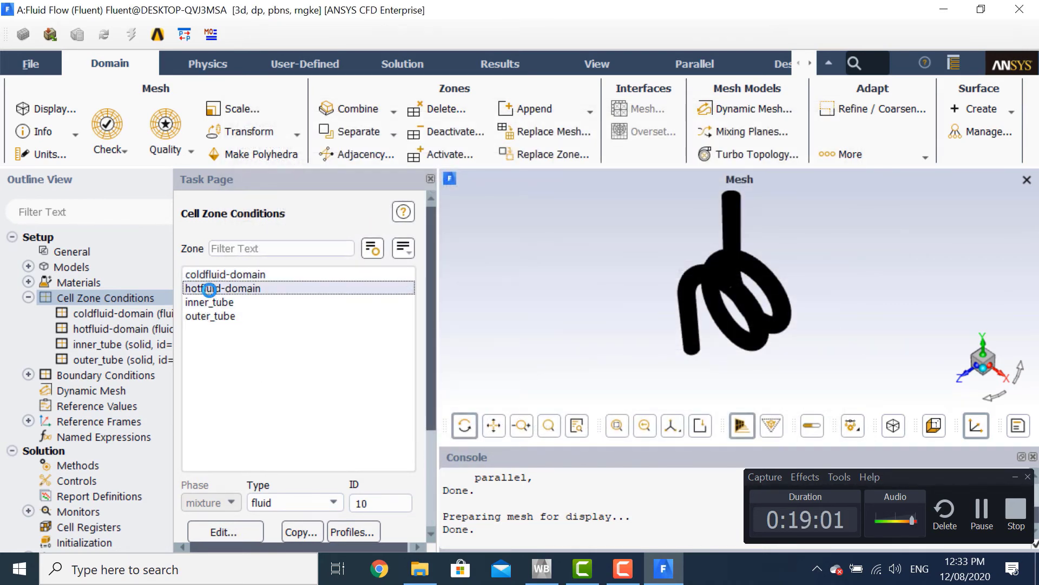
{"action": "double_click", "coordinate": [208, 289]}
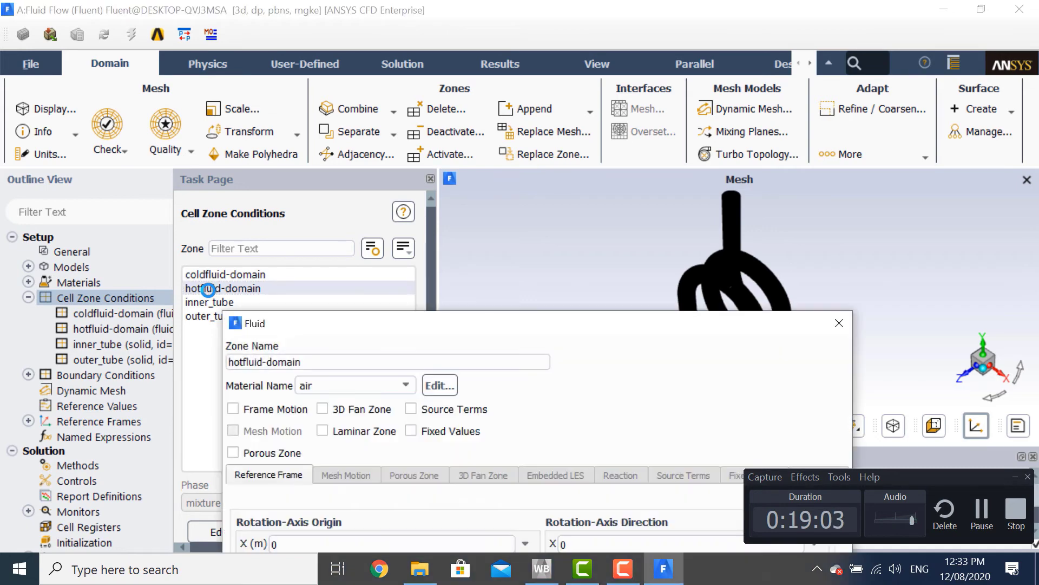
{"action": "left_click", "coordinate": [307, 384]}
{"action": "left_click", "coordinate": [317, 400]}
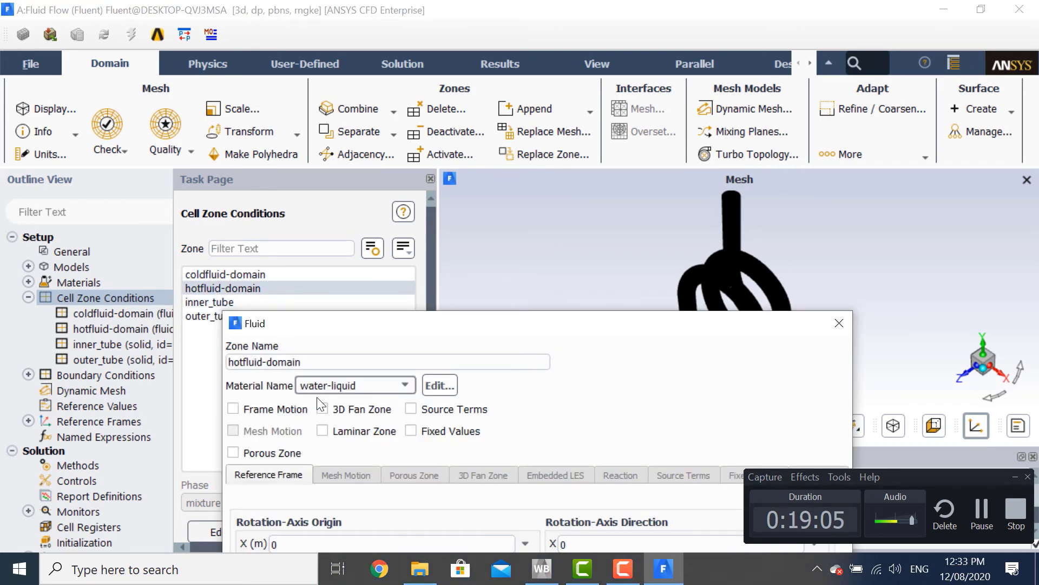
{"action": "left_click_drag", "start_coordinate": [359, 330], "coordinate": [393, 103]}
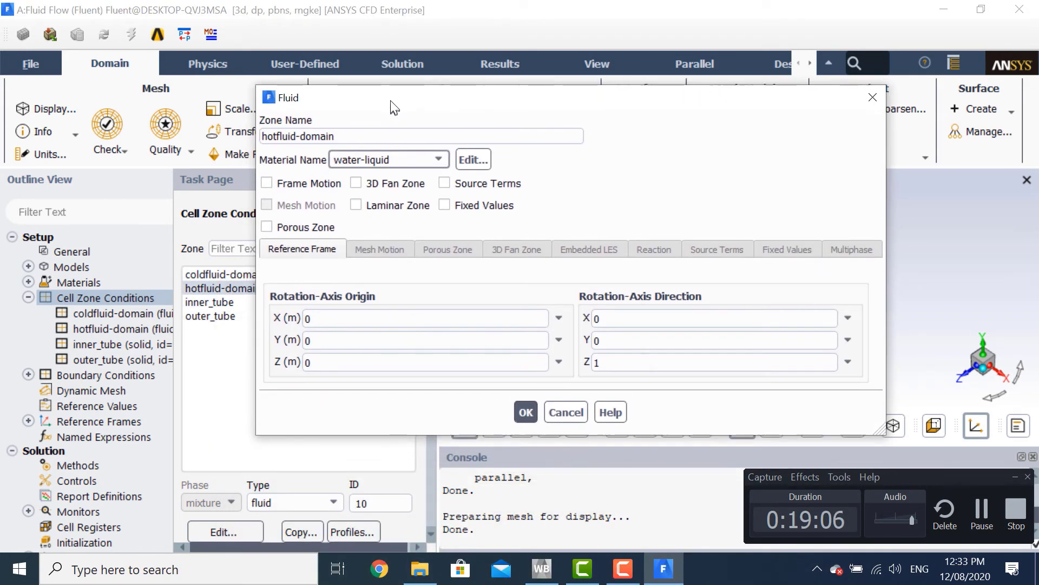
{"action": "left_click", "coordinate": [525, 412]}
- Assign copper as the material of the inner_tube solid cell zone
{"action": "double_click", "coordinate": [192, 302]}
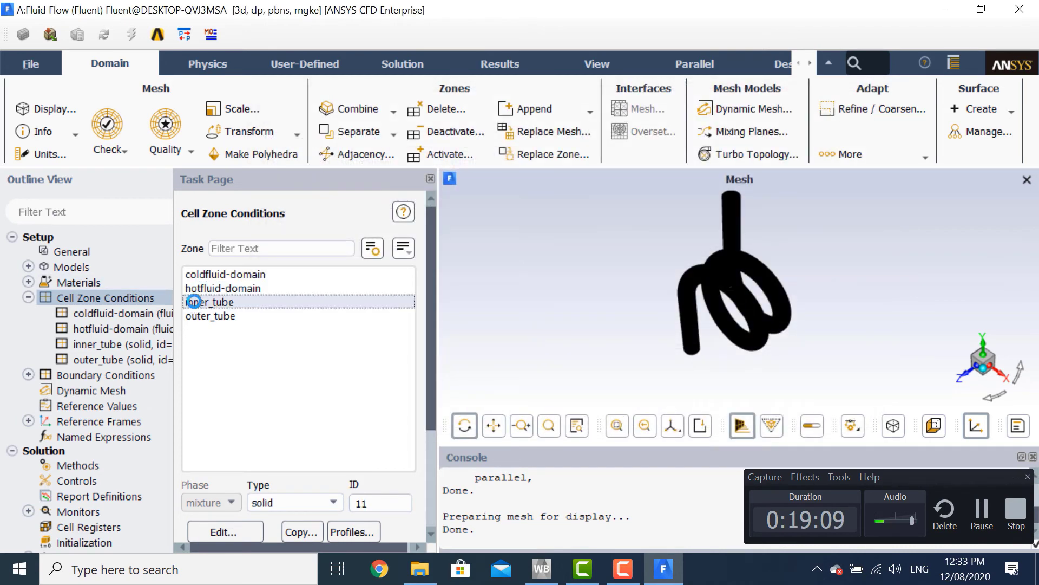
{"action": "left_click", "coordinate": [321, 387]}
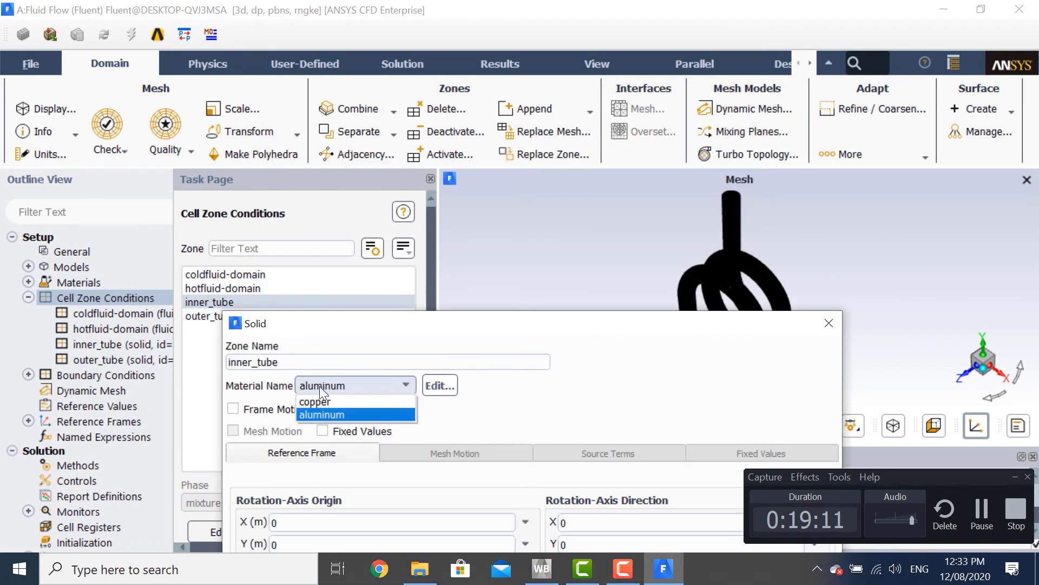
{"action": "left_click", "coordinate": [320, 398]}
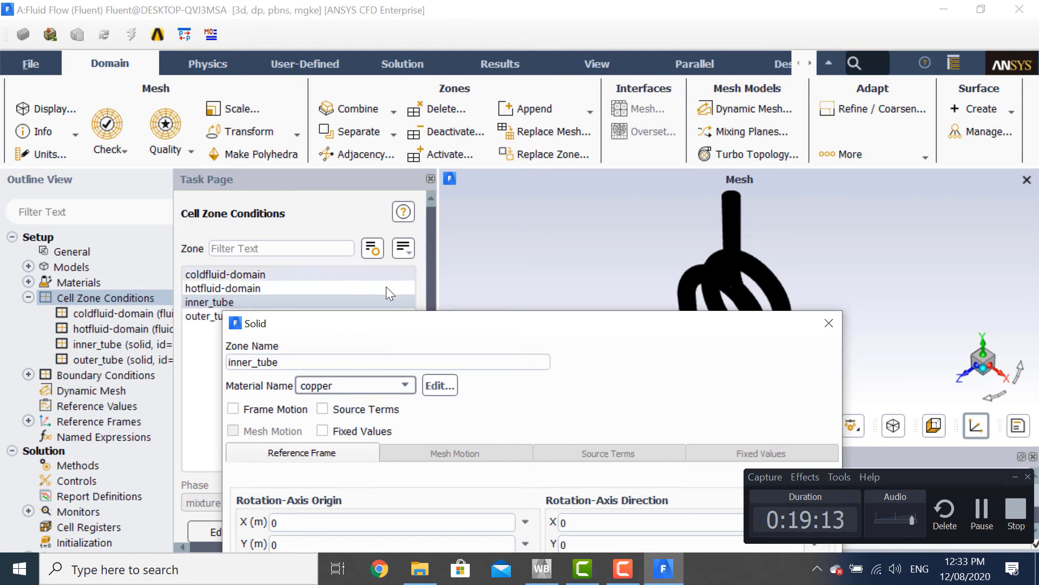
{"action": "left_click_drag", "start_coordinate": [390, 323], "coordinate": [415, 151]}
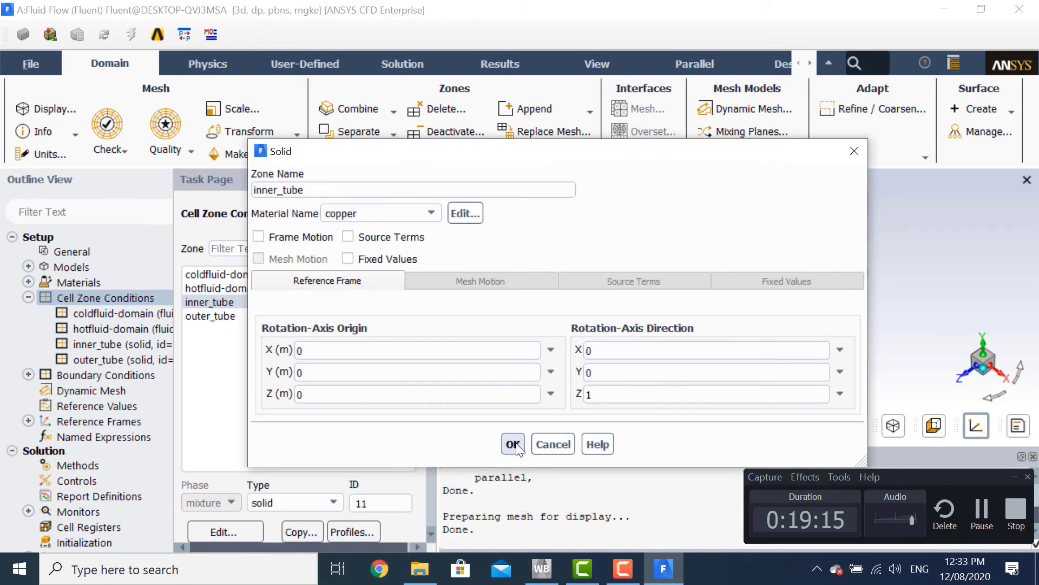
{"action": "left_click", "coordinate": [513, 444]}
- Assign copper as the material of the outer_tube solid cell zone
{"action": "double_click", "coordinate": [211, 316]}
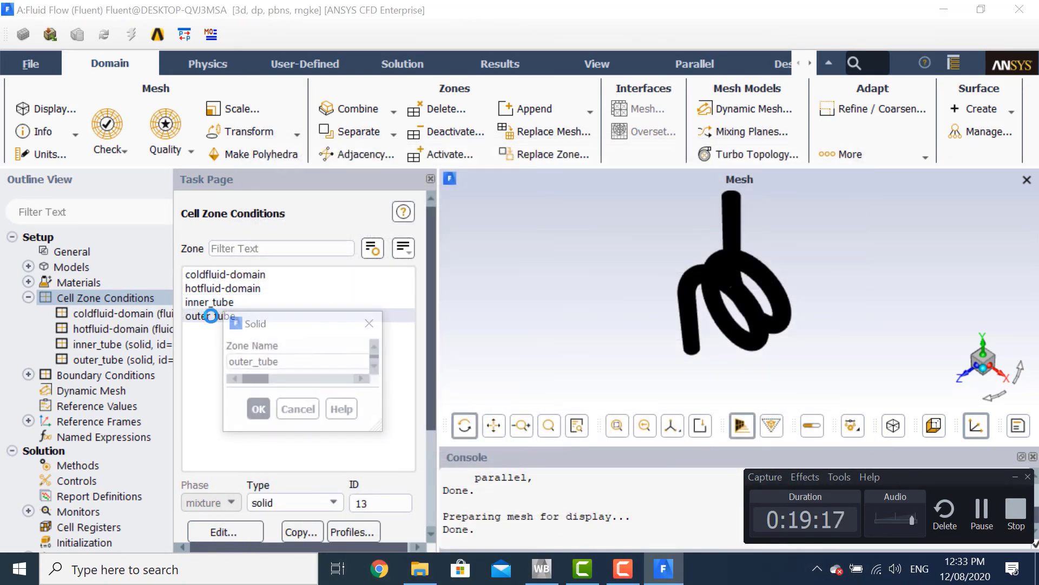
{"action": "left_click", "coordinate": [322, 387]}
{"action": "left_click", "coordinate": [324, 400]}
{"action": "left_click_drag", "start_coordinate": [331, 330], "coordinate": [436, 65]}
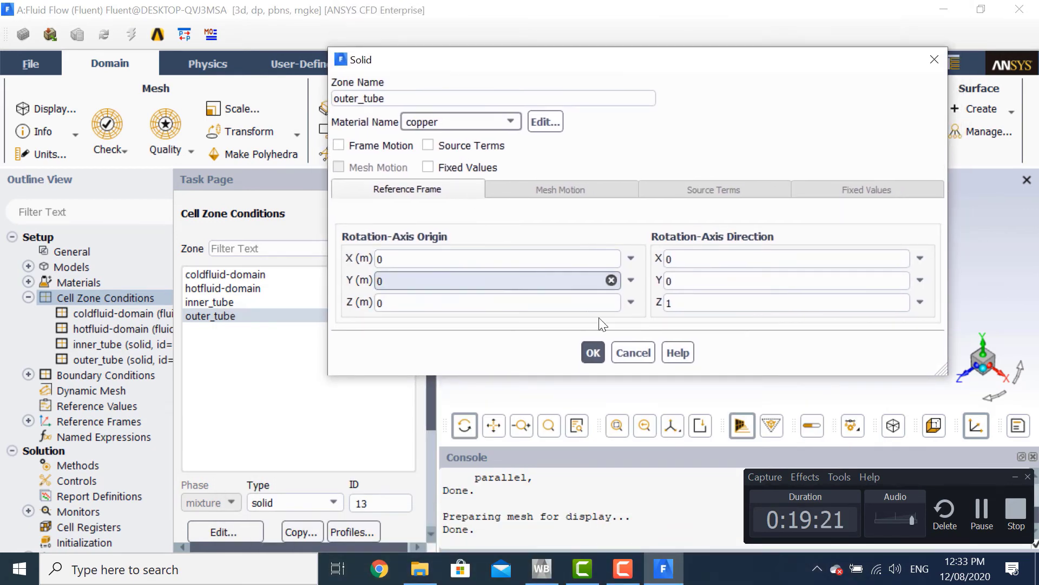
{"action": "left_click", "coordinate": [593, 353]}
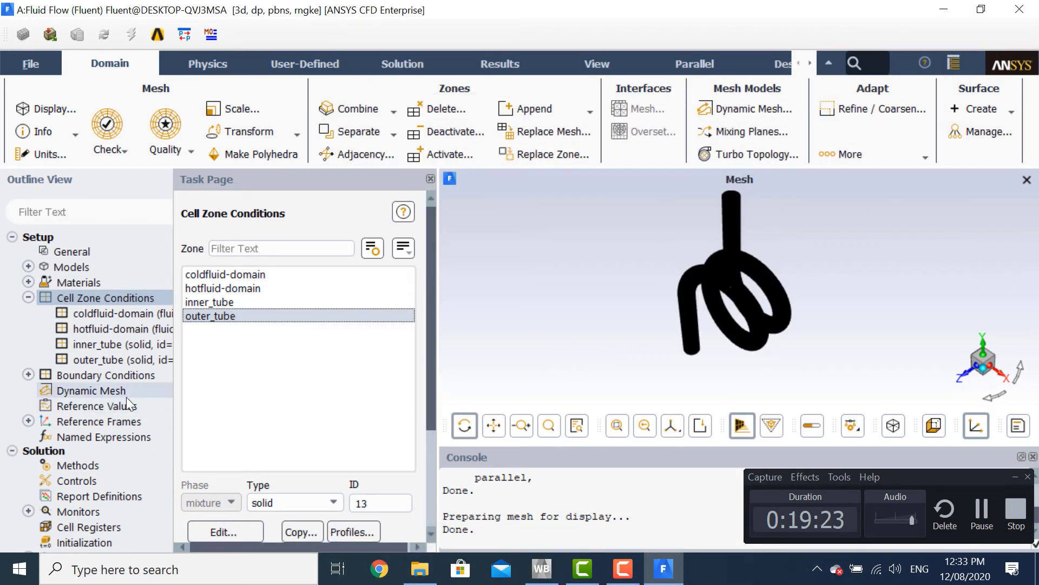
- Check which material is assigned to the inner_tube cell zone
{"action": "left_click", "coordinate": [226, 302]}
{"action": "double_click", "coordinate": [226, 302]}
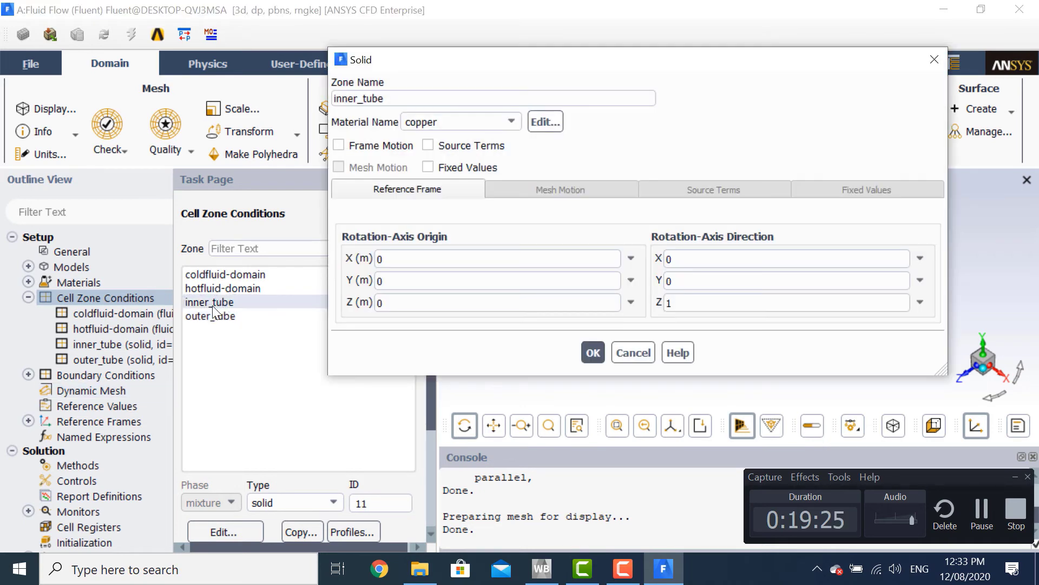
{"action": "left_click", "coordinate": [594, 348]}
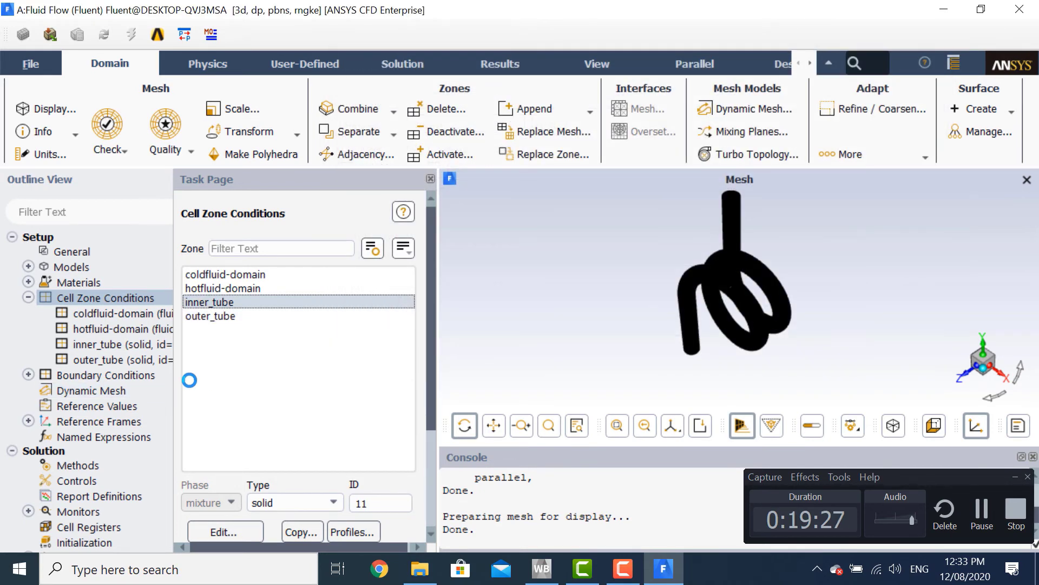
- Set the velocity magnitude of the cold_inlet boundary to 1 m/s
{"action": "left_click", "coordinate": [27, 297]}
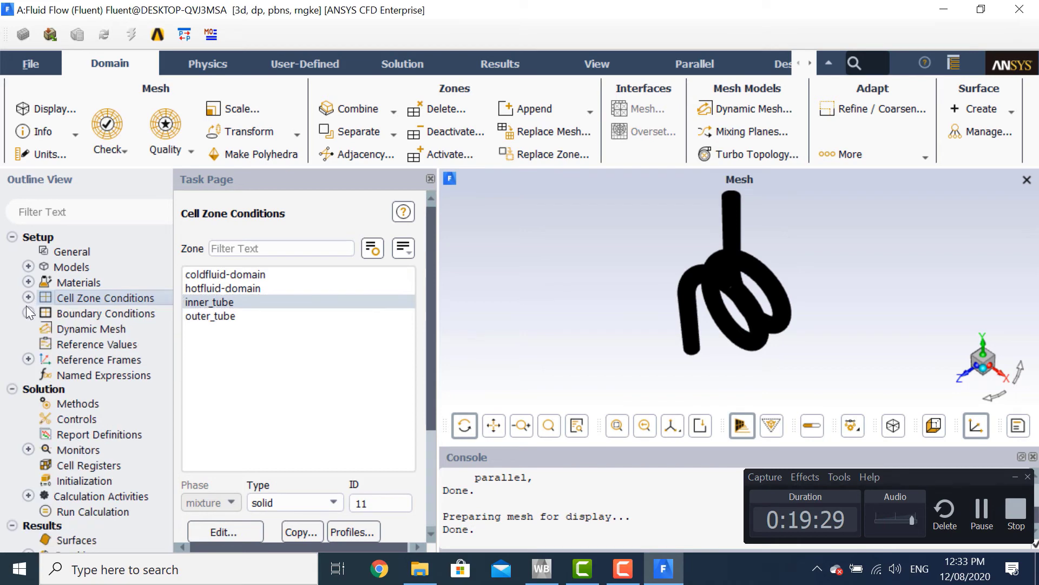
{"action": "double_click", "coordinate": [56, 315]}
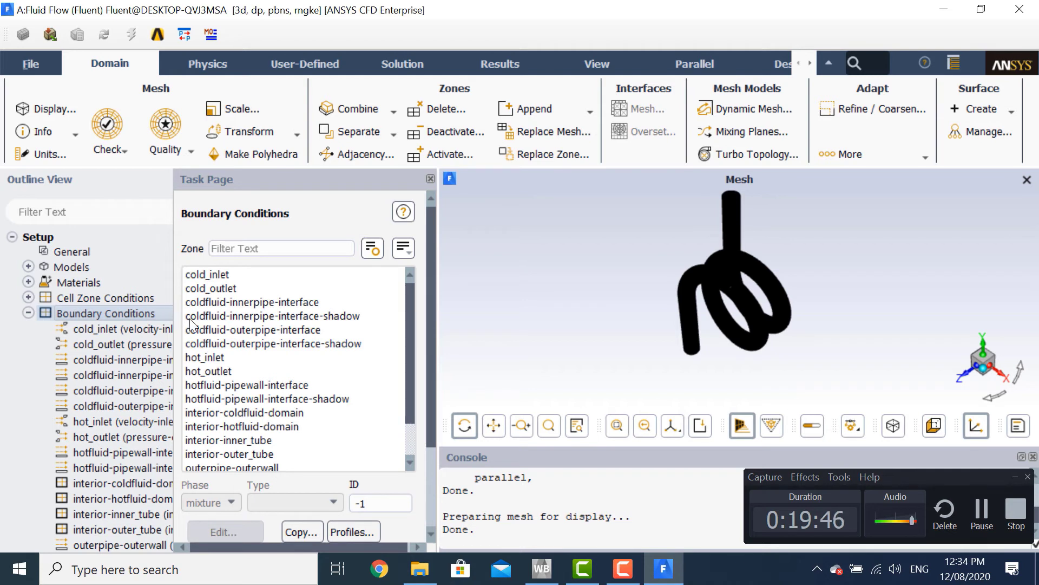
{"action": "left_click", "coordinate": [242, 274]}
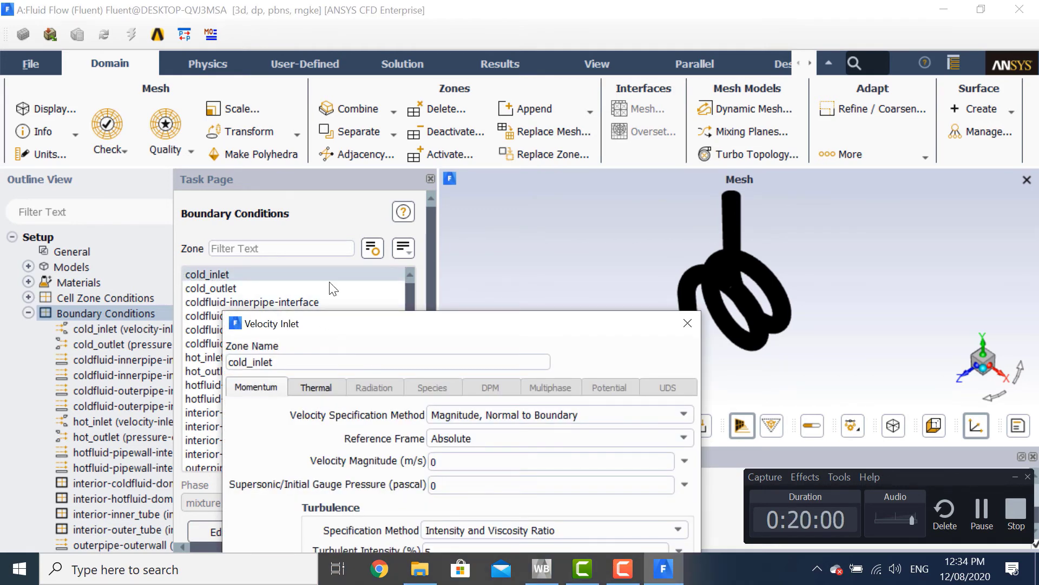
{"action": "left_click_drag", "start_coordinate": [323, 322], "coordinate": [299, 171]}
{"action": "double_click", "coordinate": [419, 312]}
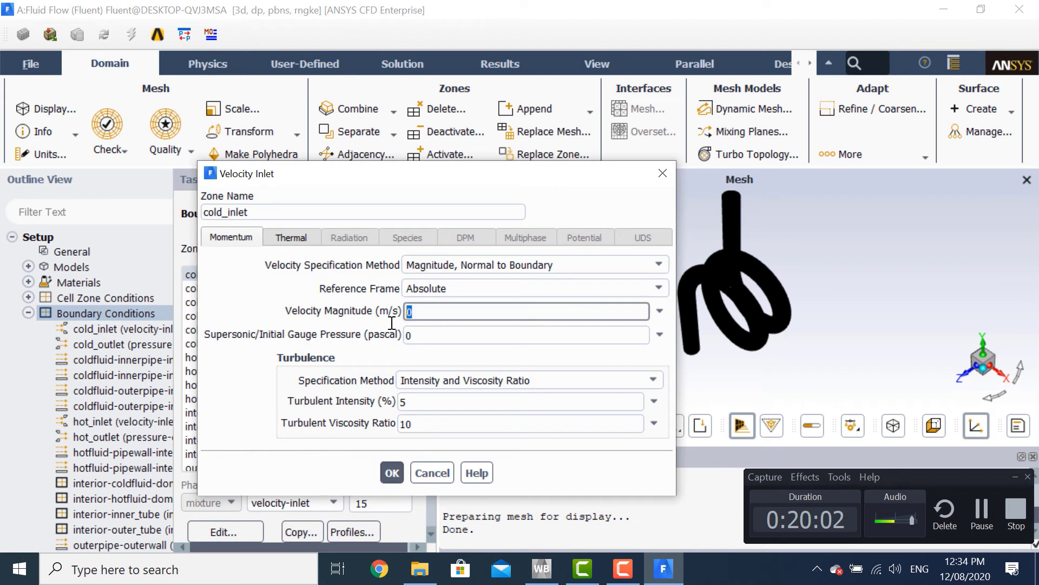
{"action": "key", "text": "BackSpace"}
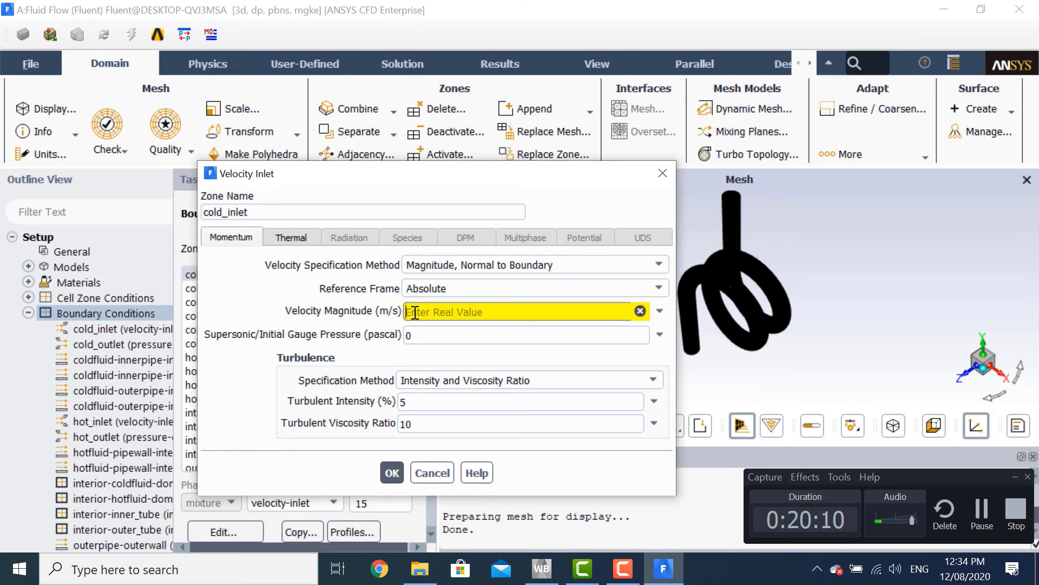
{"action": "type", "text": "1"}
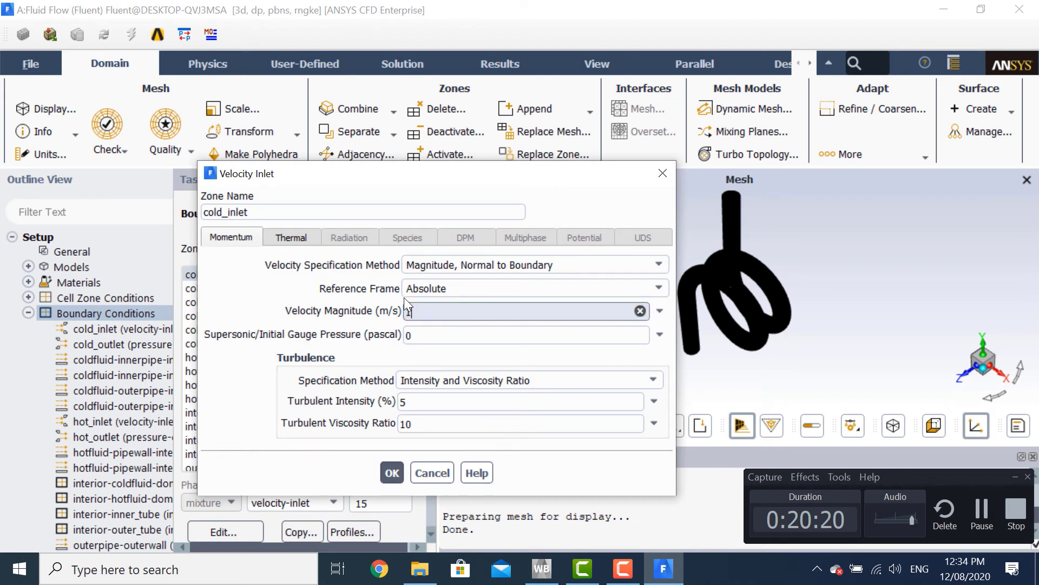
- Set the temperature of the cold_inlet boundary to 285 K and apply the inlet settings
{"action": "left_click", "coordinate": [300, 235]}
{"action": "double_click", "coordinate": [318, 267]}
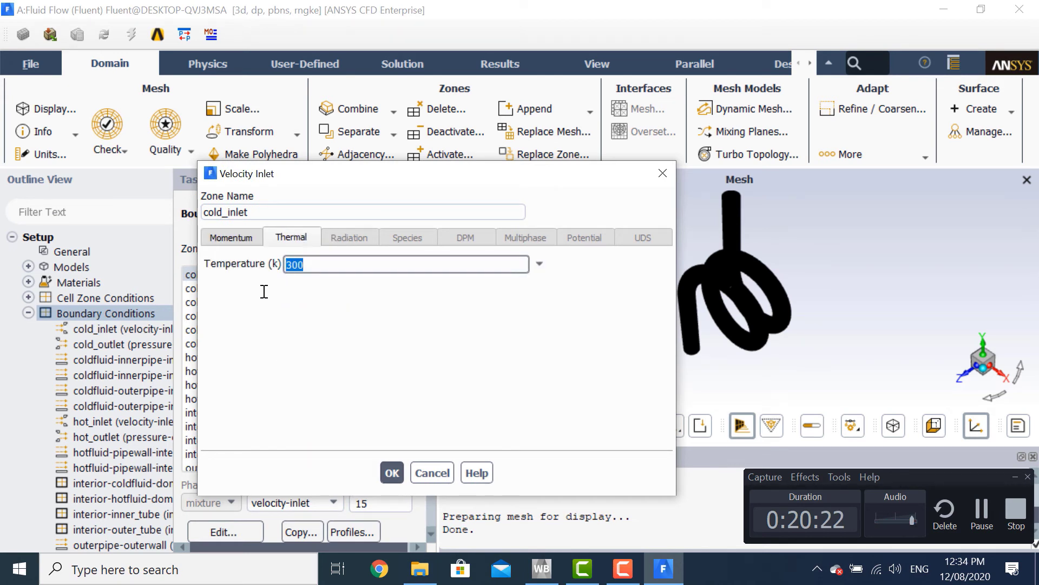
{"action": "type", "text": "285"}
{"action": "left_click", "coordinate": [392, 472]}
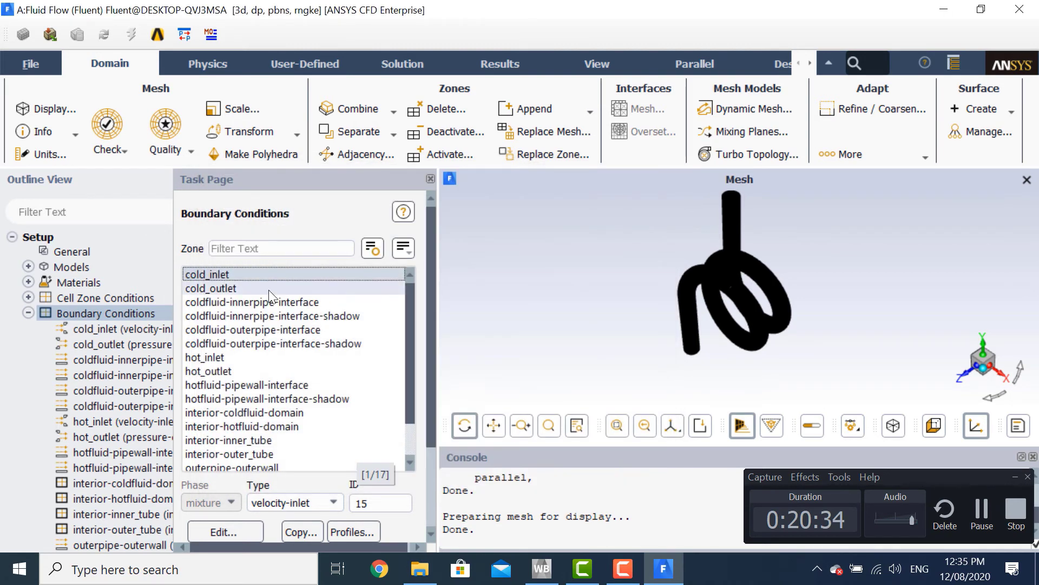
- Give the hot_inlet boundary a velocity magnitude of 0.7 m/s and a temperature of 350 K
{"action": "left_click", "coordinate": [268, 290]}
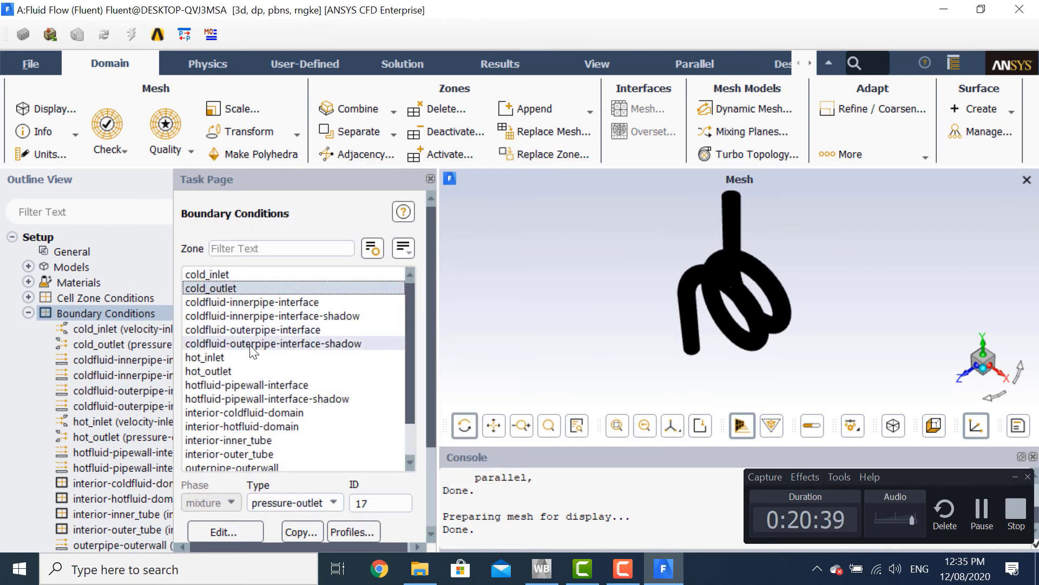
{"action": "double_click", "coordinate": [249, 356]}
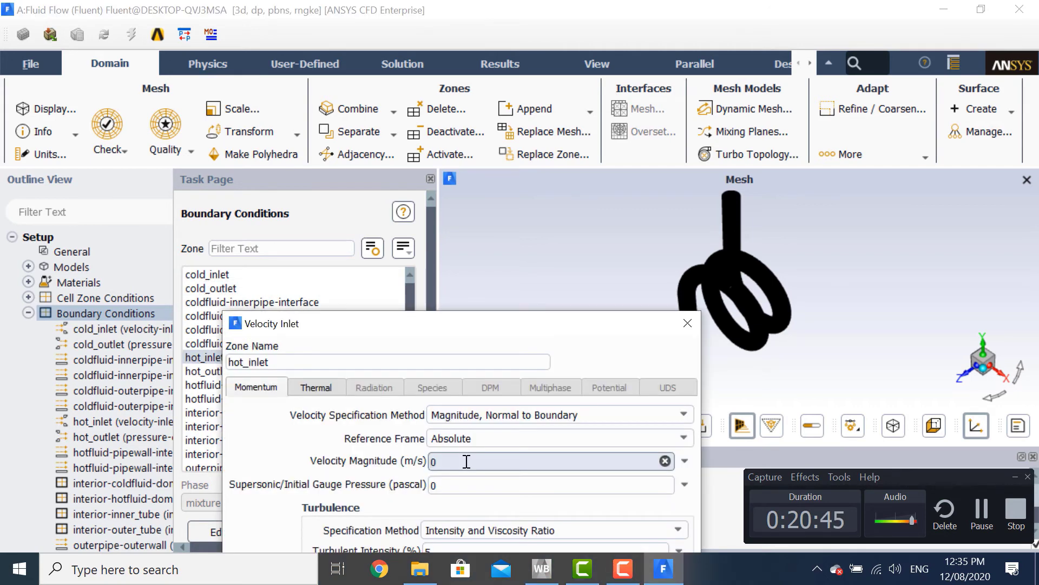
{"action": "left_click", "coordinate": [466, 461]}
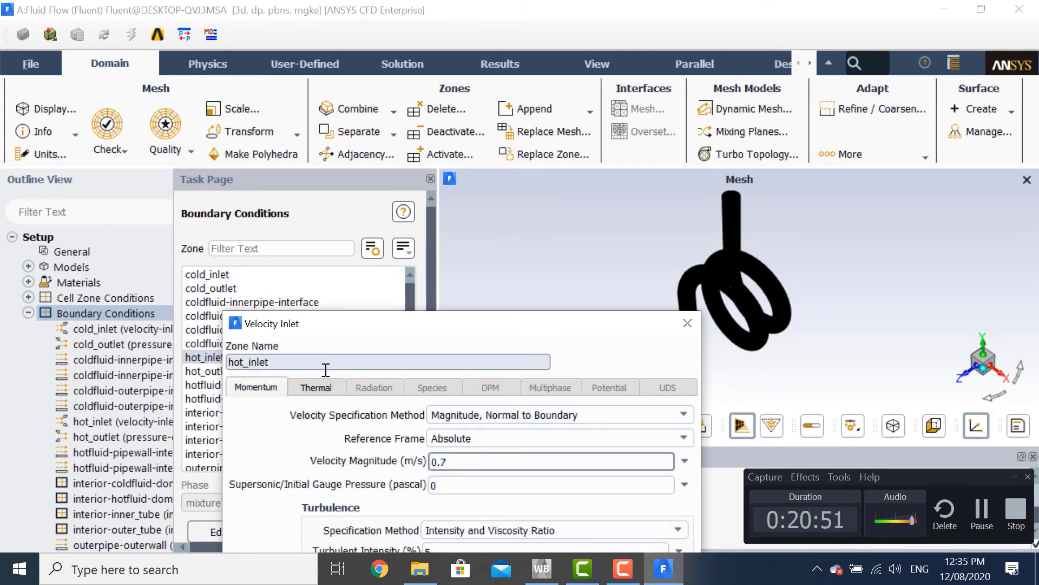
{"action": "left_click", "coordinate": [316, 387]}
{"action": "double_click", "coordinate": [320, 415]}
{"action": "type", "text": "350"}
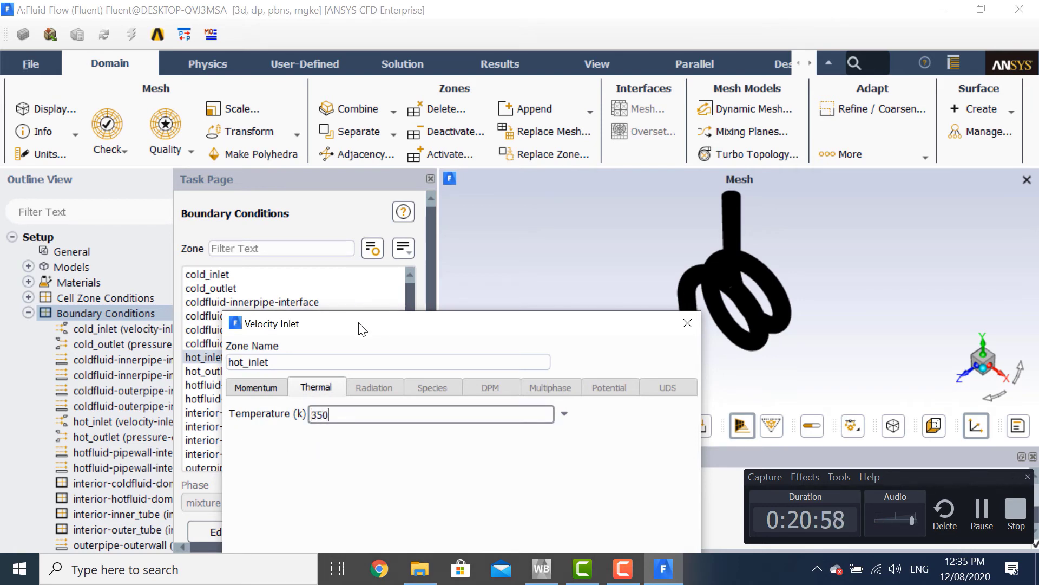
{"action": "left_click_drag", "start_coordinate": [360, 323], "coordinate": [392, 129]}
{"action": "left_click", "coordinate": [448, 434]}
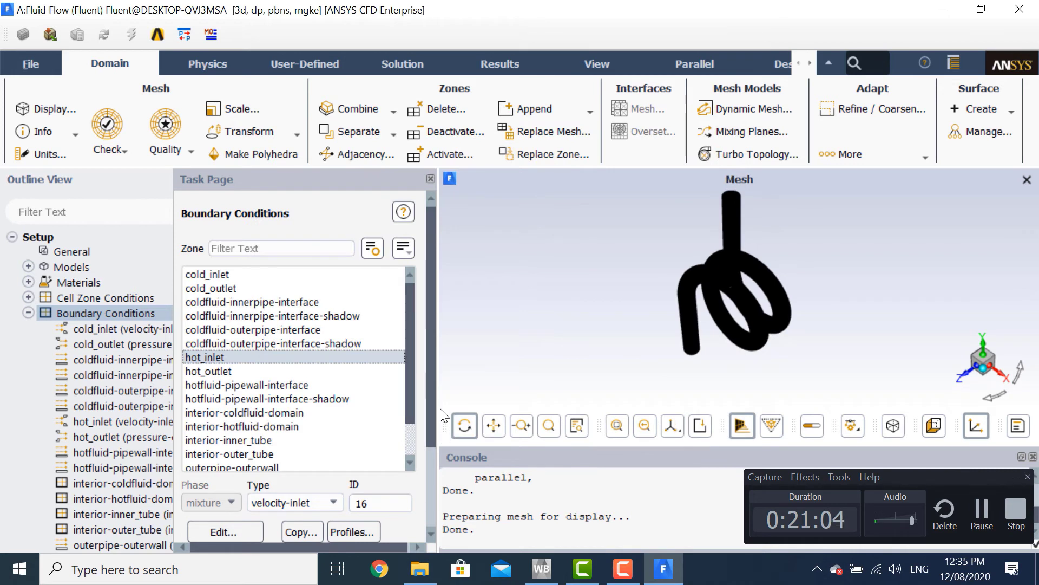
- Check the boundary types of the cold-fluid interface zones and the thermal condition of coldfluid-innerpipe-interface
{"action": "left_click", "coordinate": [316, 303]}
{"action": "left_click", "coordinate": [323, 317]}
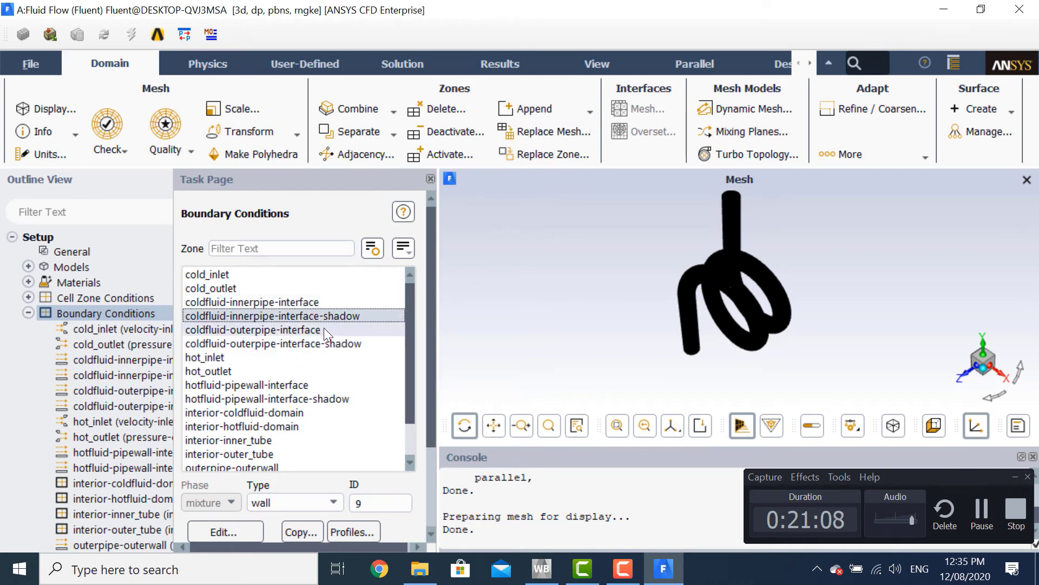
{"action": "left_click", "coordinate": [325, 330]}
{"action": "left_click", "coordinate": [328, 345]}
{"action": "left_click", "coordinate": [284, 302]}
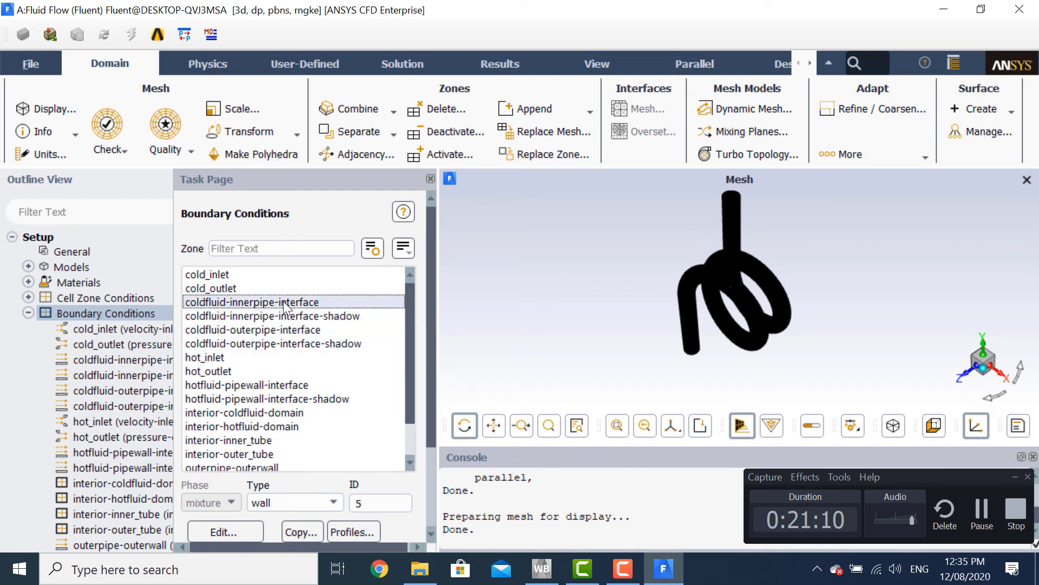
{"action": "double_click", "coordinate": [284, 303]}
{"action": "left_click_drag", "start_coordinate": [302, 202], "coordinate": [311, 152]}
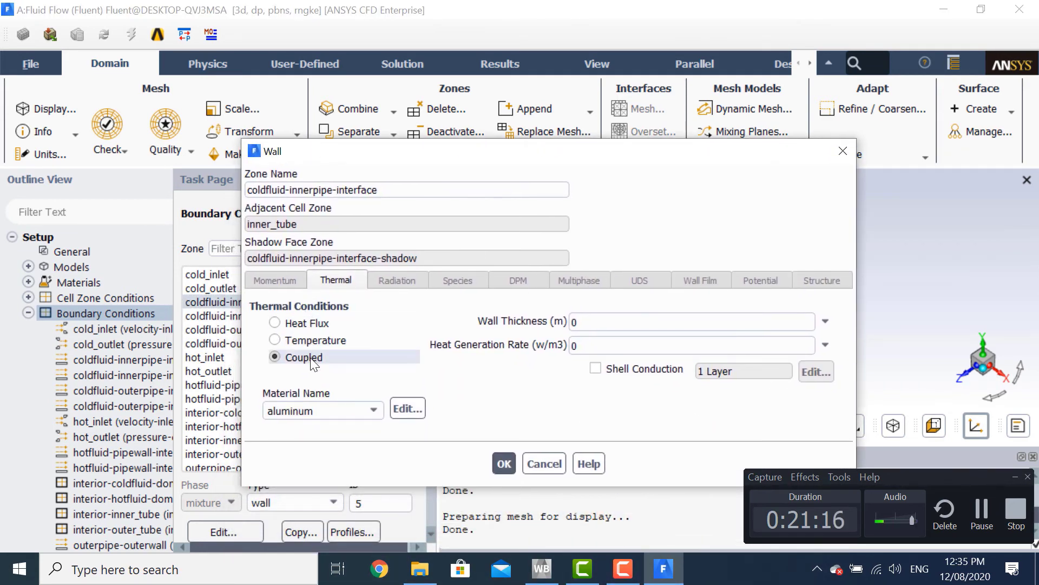
{"action": "left_click", "coordinate": [504, 463]}
- Assign copper as the wall material of the coldfluid-innerpipe-interface boundary
{"action": "left_click", "coordinate": [337, 316]}
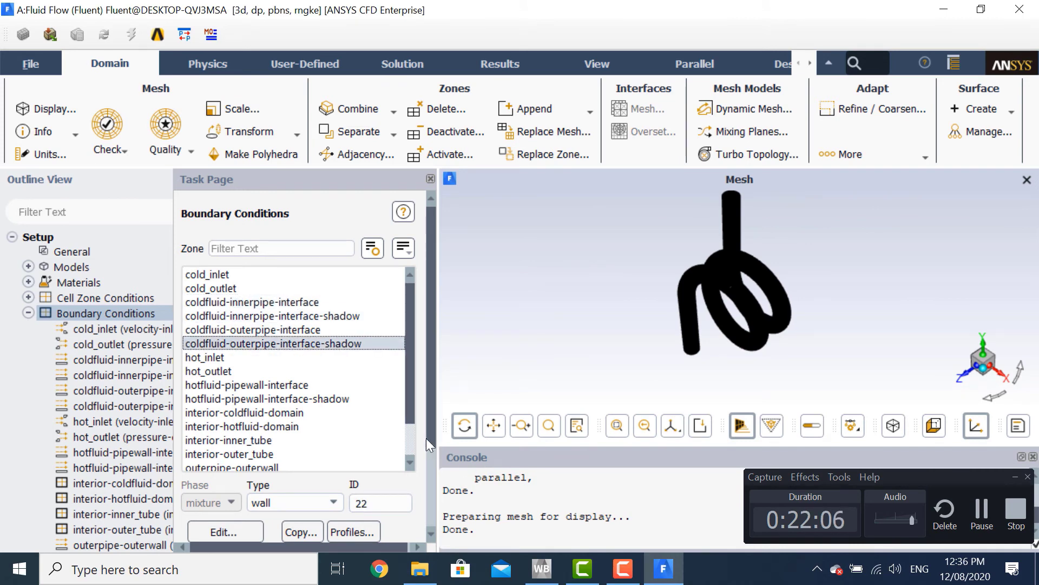
{"action": "double_click", "coordinate": [330, 302]}
{"action": "left_click", "coordinate": [330, 304]}
{"action": "left_click", "coordinate": [333, 313]}
{"action": "left_click", "coordinate": [327, 308]}
{"action": "left_click", "coordinate": [331, 322]}
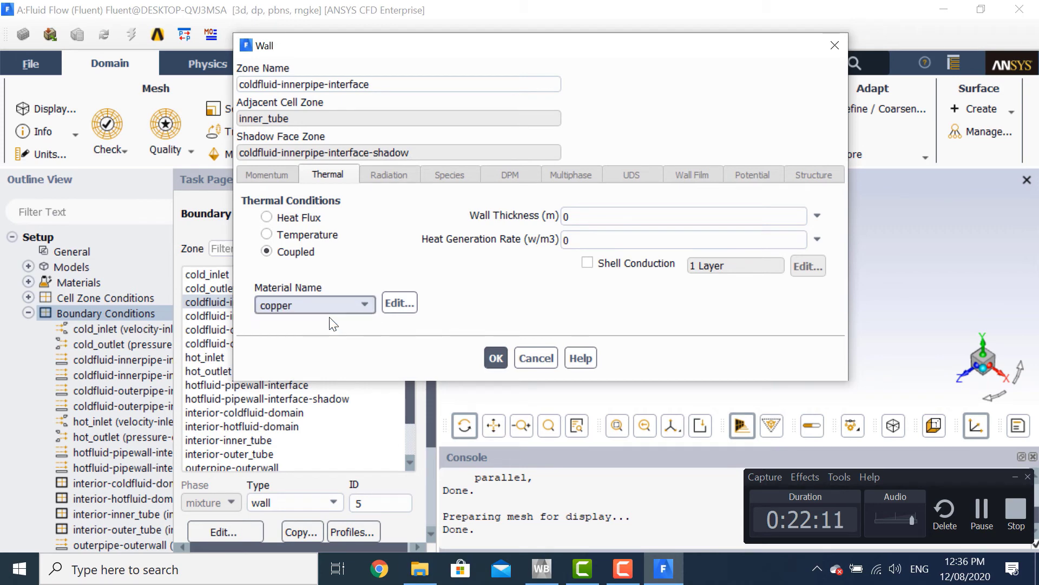
{"action": "left_click", "coordinate": [505, 357]}
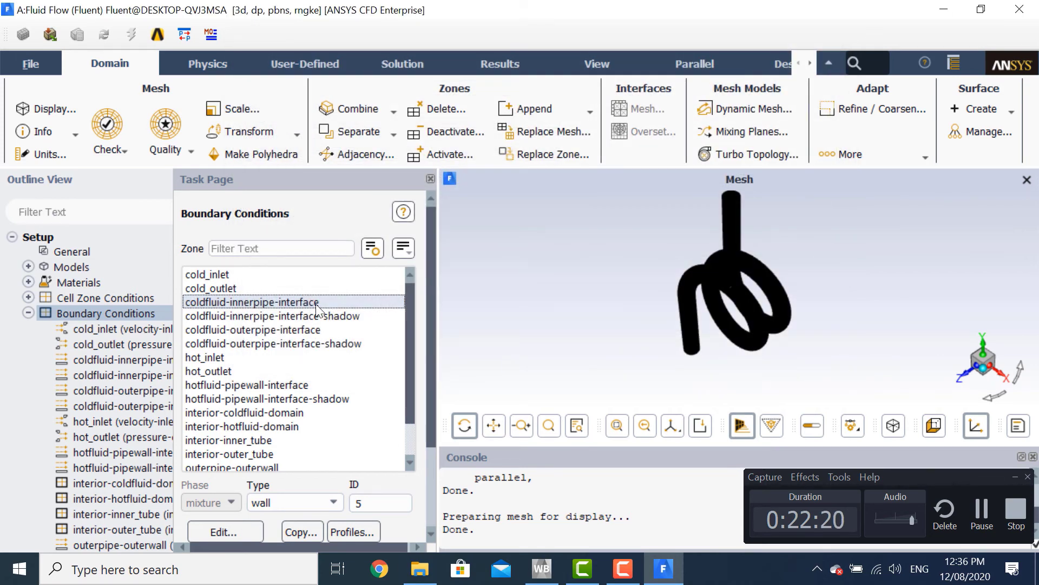
- Check the wall settings of coldfluid-innerpipe-interface and its shadow zone
{"action": "double_click", "coordinate": [316, 302]}
{"action": "left_click", "coordinate": [495, 358]}
{"action": "double_click", "coordinate": [331, 315]}
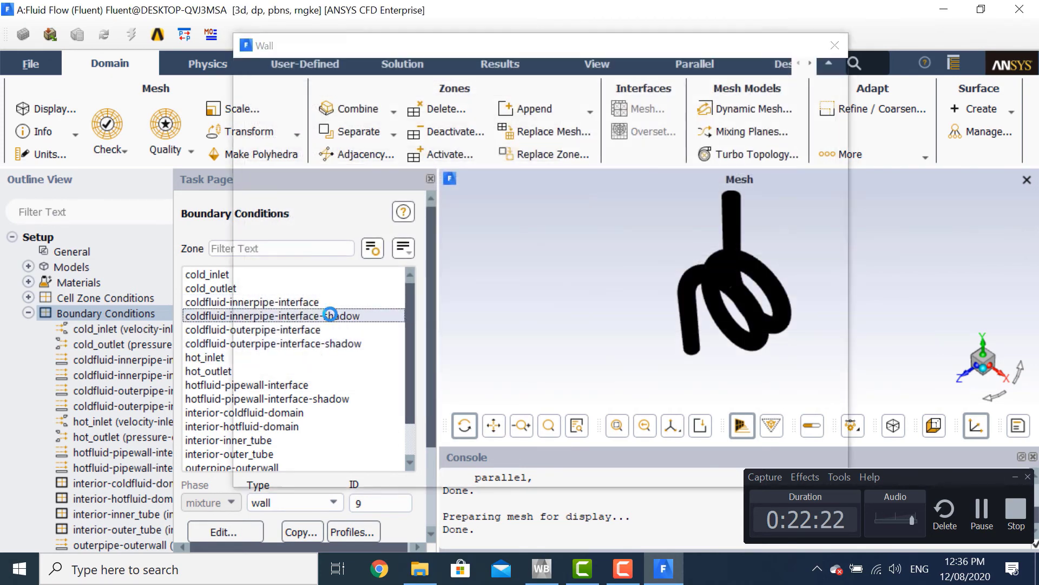
{"action": "left_click", "coordinate": [497, 464]}
- Assign copper as the wall material of coldfluid-outerpipe-interface and check its shadow zone
{"action": "double_click", "coordinate": [328, 328]}
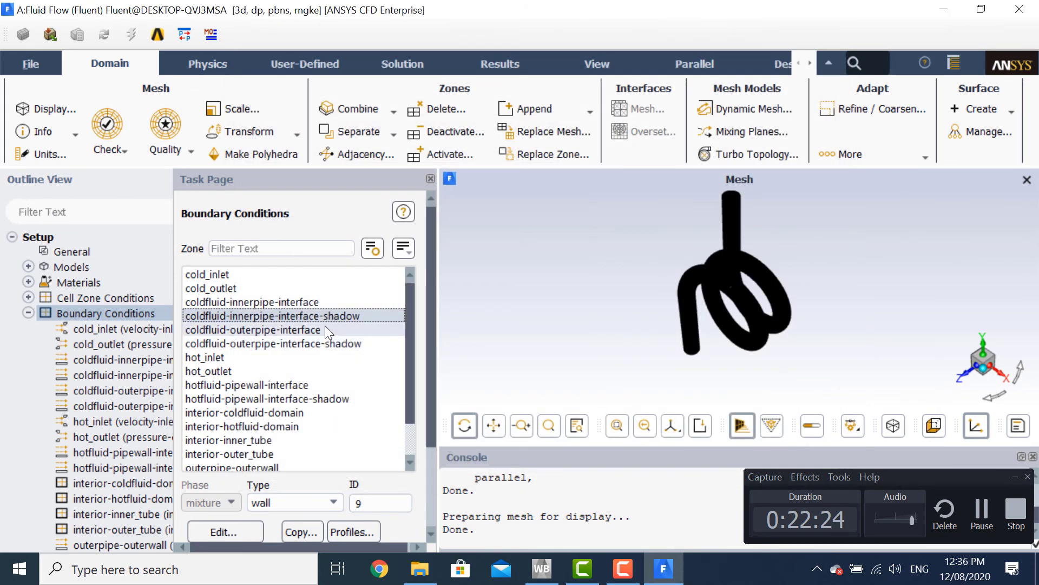
{"action": "left_click", "coordinate": [282, 305]}
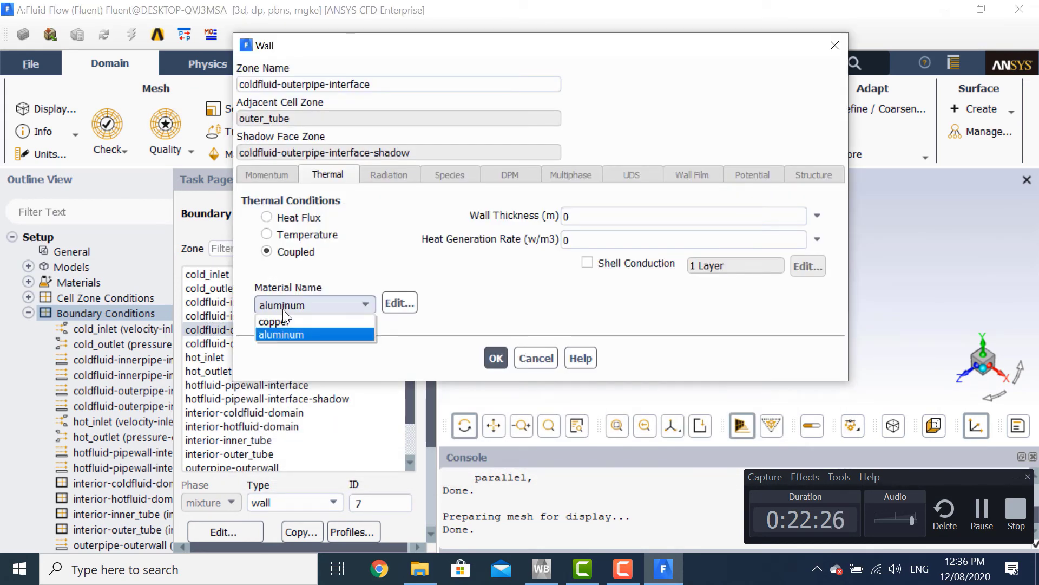
{"action": "left_click", "coordinate": [285, 319]}
{"action": "left_click", "coordinate": [501, 356]}
{"action": "double_click", "coordinate": [305, 342]}
{"action": "left_click", "coordinate": [495, 464]}
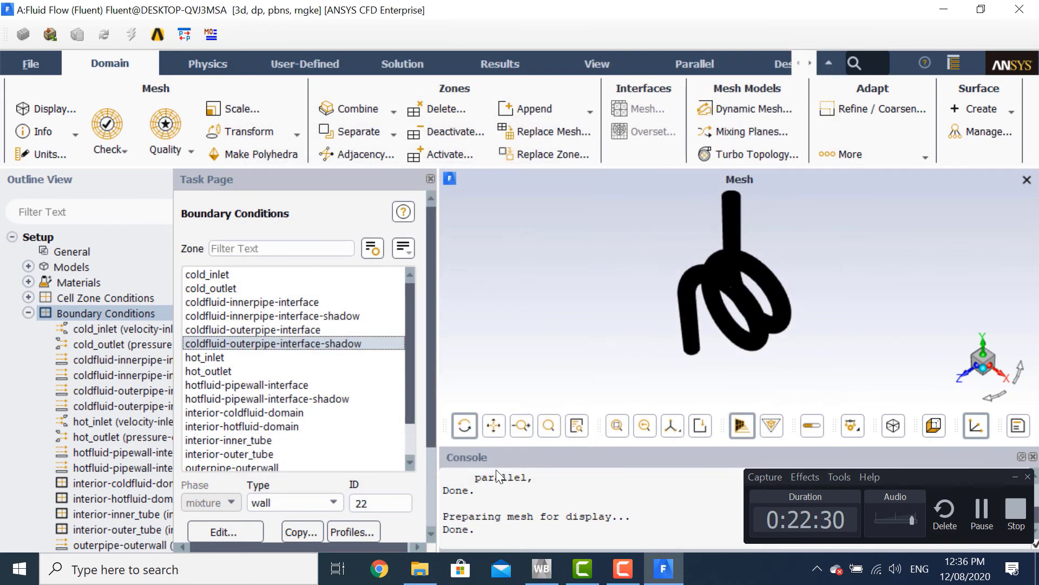
- Assign copper as the wall material of hotfluid-pipewall-interface and check its shadow zone
{"action": "left_click", "coordinate": [295, 383]}
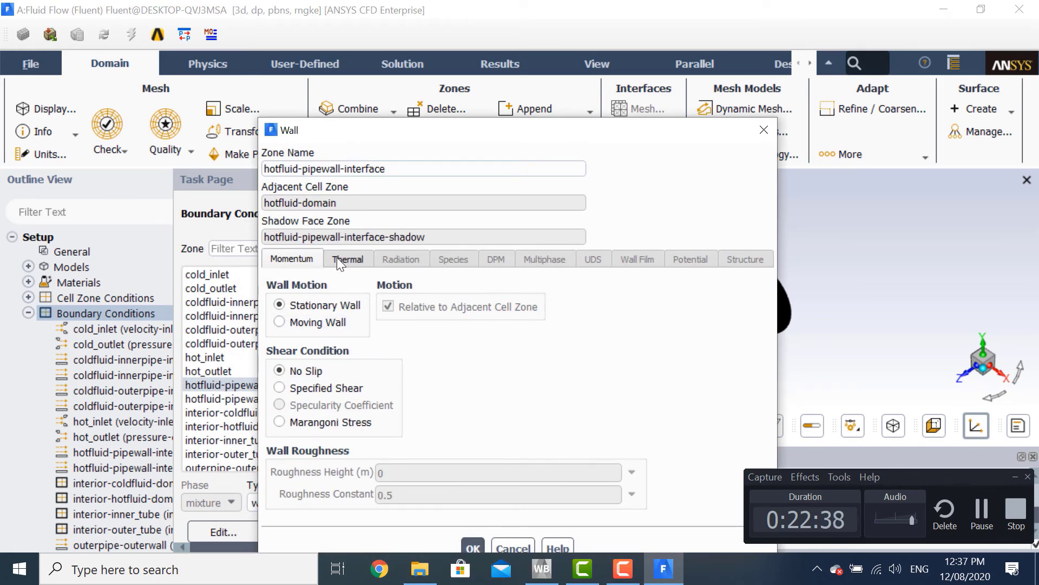
{"action": "left_click", "coordinate": [337, 258]}
{"action": "left_click", "coordinate": [378, 390]}
{"action": "left_click", "coordinate": [317, 406]}
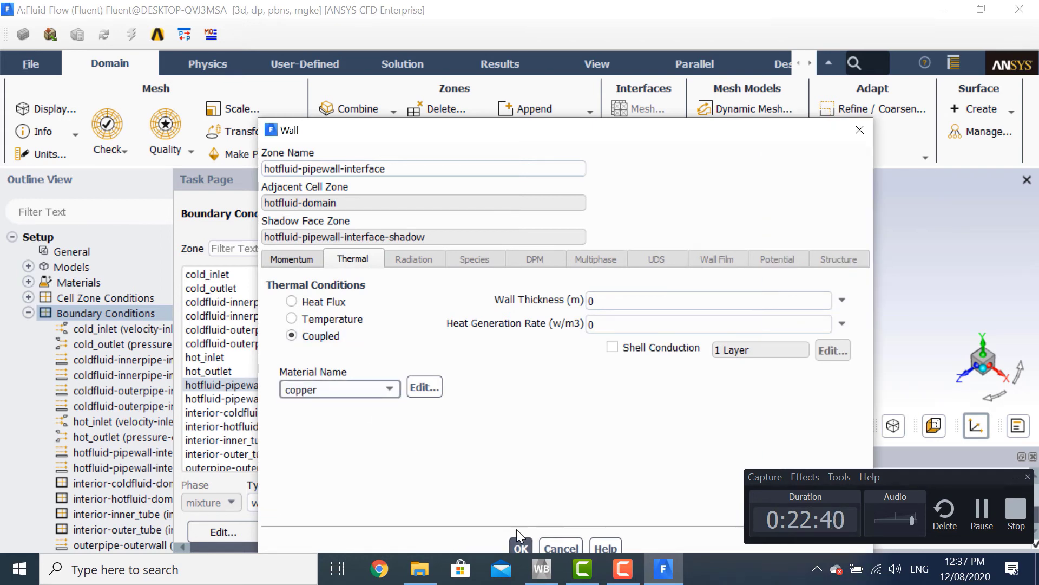
{"action": "left_click", "coordinate": [521, 546]}
{"action": "left_click", "coordinate": [240, 399]}
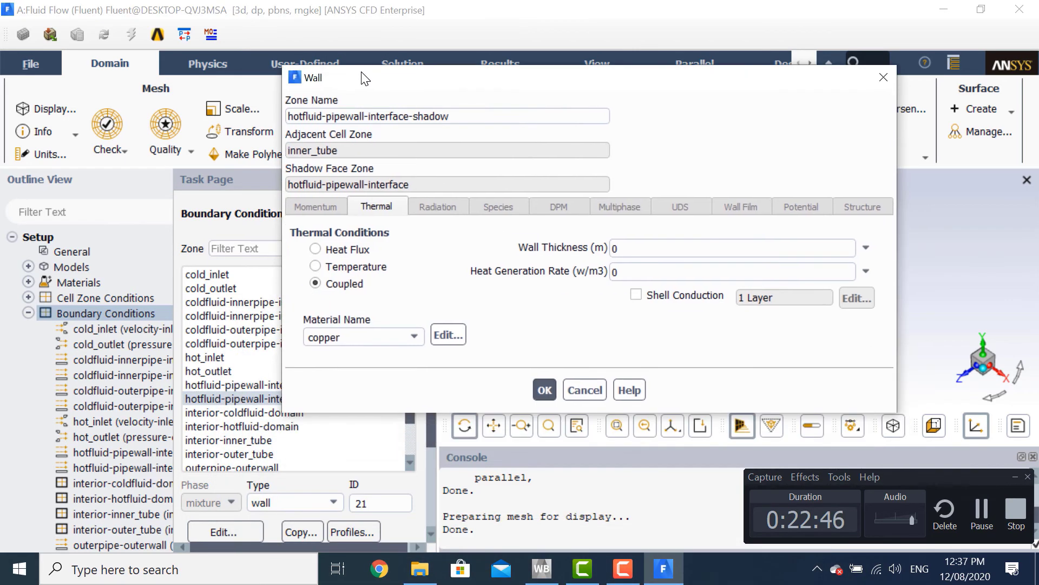
{"action": "left_click", "coordinate": [544, 389]}
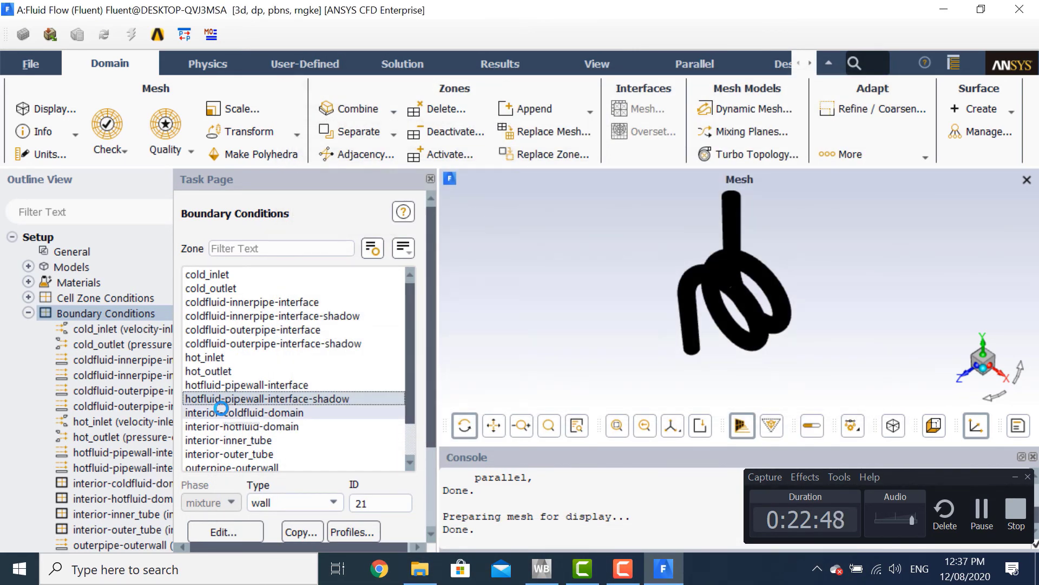
- Review the interior zones of the cold fluid, hot fluid, inner tube and outer tube
{"action": "double_click", "coordinate": [221, 412]}
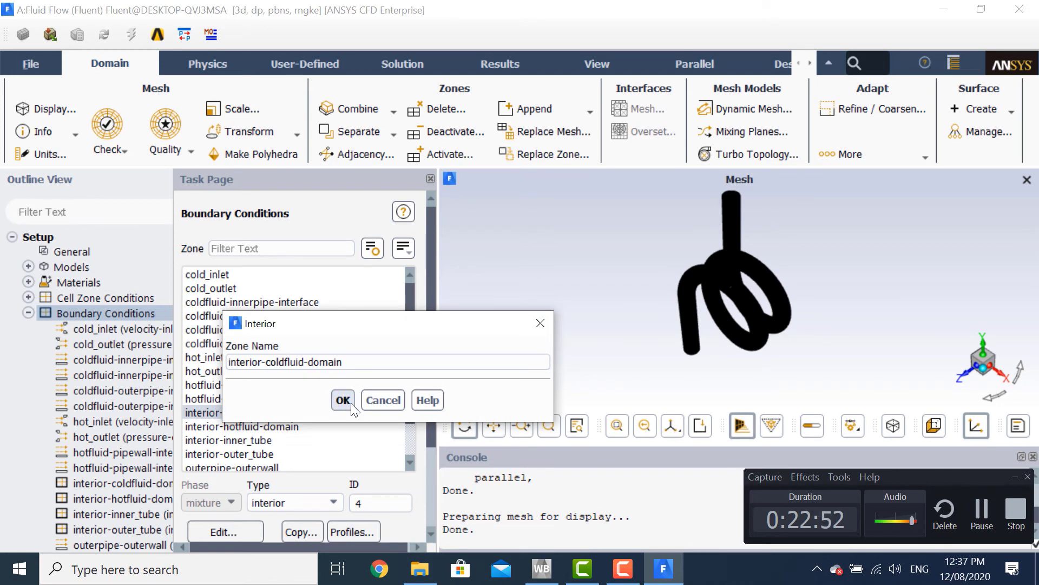
{"action": "left_click", "coordinate": [376, 401]}
{"action": "left_click", "coordinate": [320, 426]}
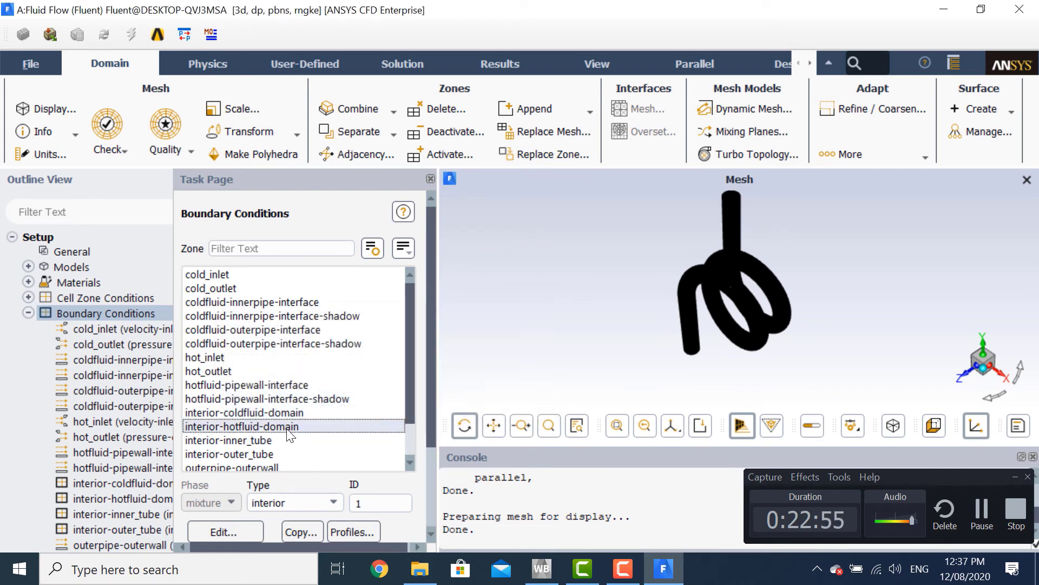
{"action": "left_click", "coordinate": [288, 440]}
{"action": "scroll", "coordinate": [408, 441], "scroll_direction": "down", "scroll_amount": 1}
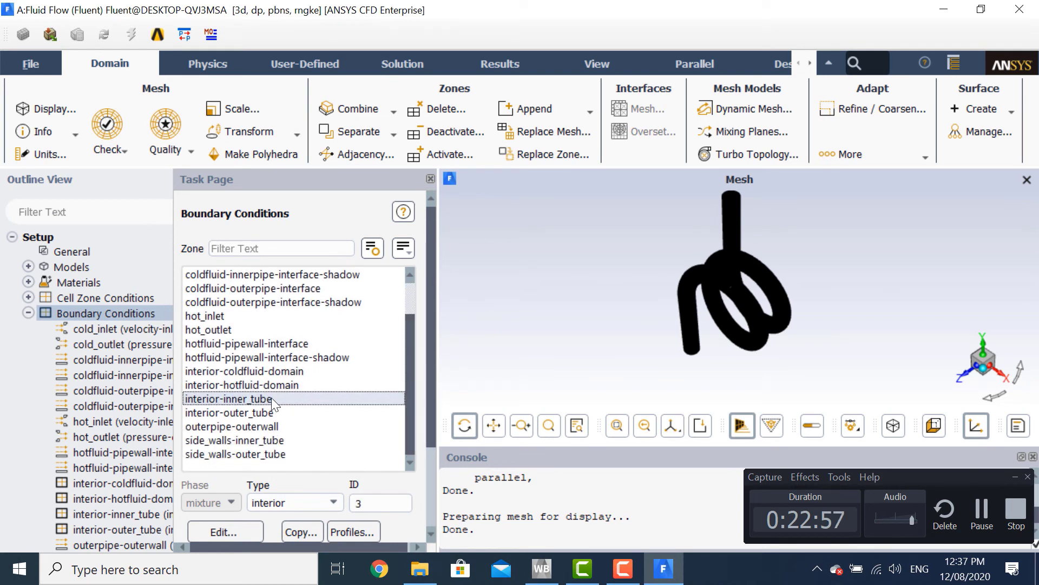
{"action": "left_click", "coordinate": [267, 411]}
- Set the outerpipe-outerwall boundary's thermal condition to via System Coupling and its wall material to copper
{"action": "left_click", "coordinate": [270, 426]}
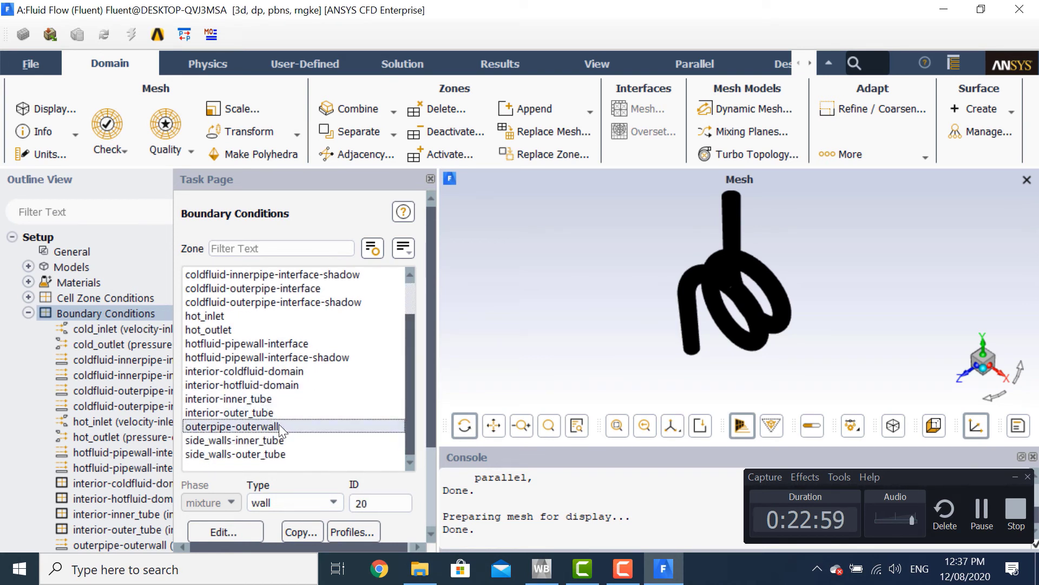
{"action": "double_click", "coordinate": [276, 425]}
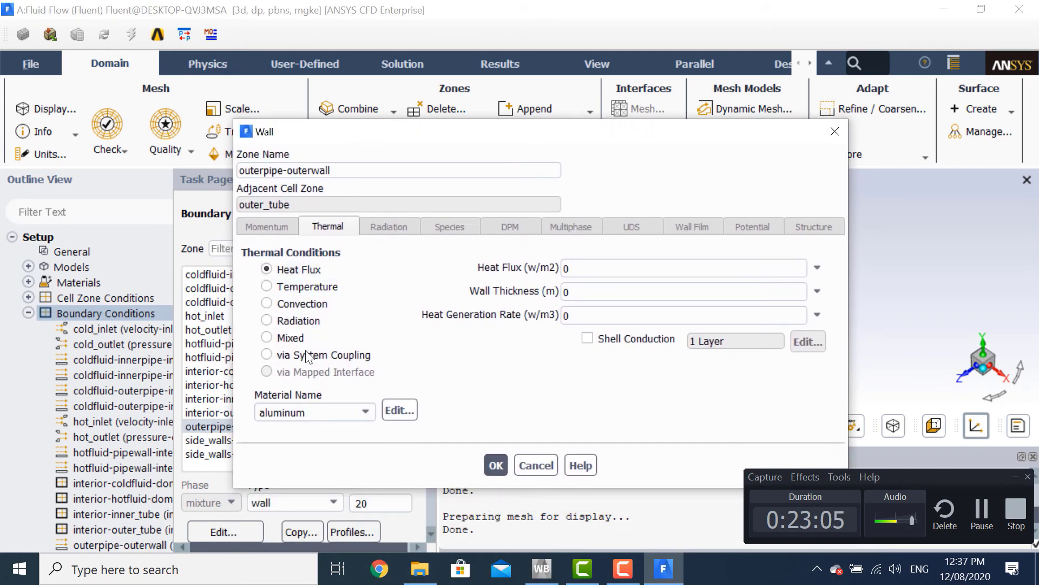
{"action": "left_click", "coordinate": [309, 355]}
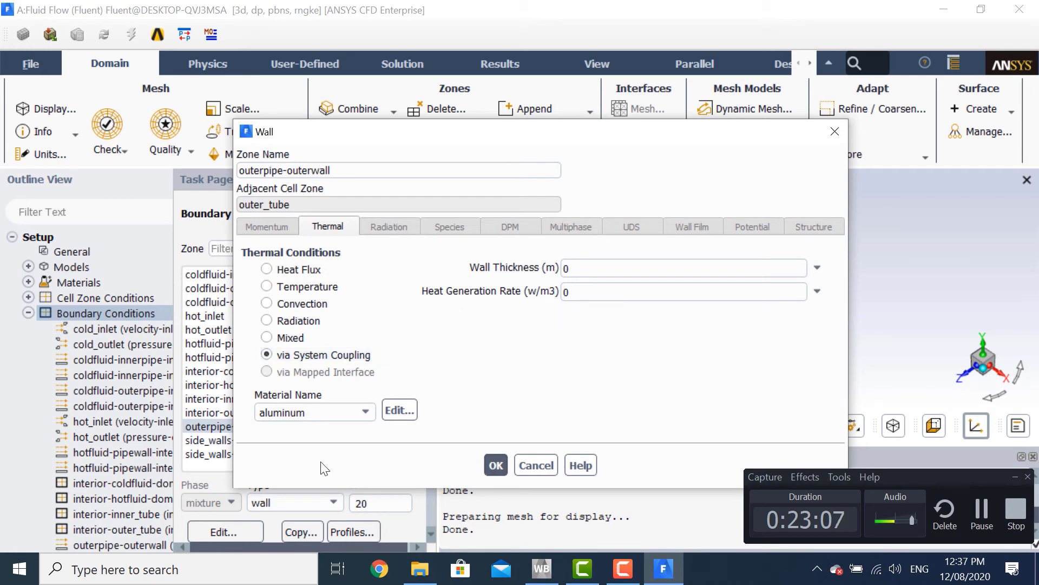
{"action": "left_click", "coordinate": [370, 411]}
{"action": "left_click", "coordinate": [369, 428]}
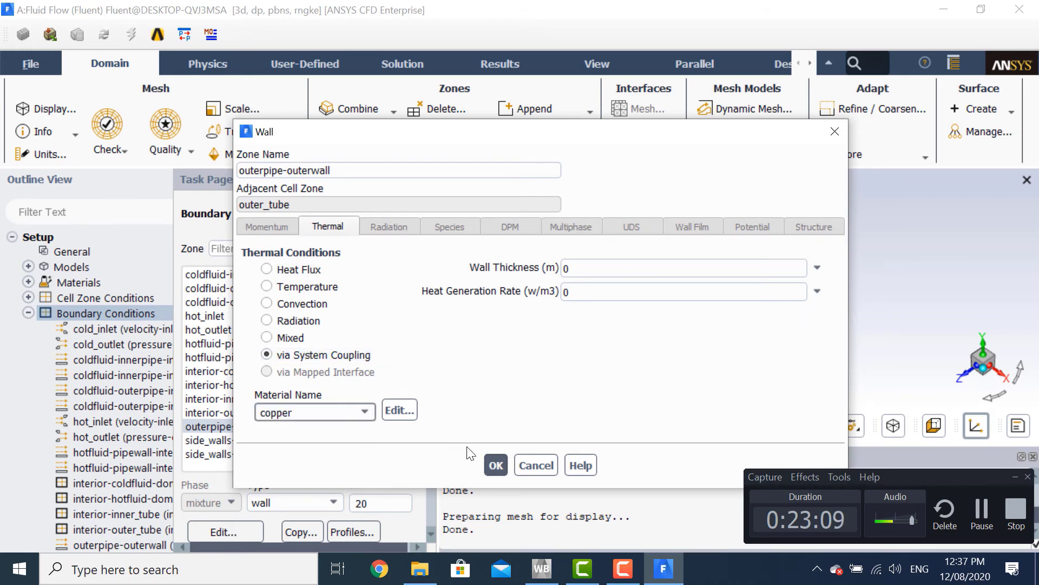
{"action": "left_click", "coordinate": [495, 465]}
- Set the side_walls-inner_tube boundary's thermal condition to via System Coupling and its wall material to copper
{"action": "left_click", "coordinate": [235, 441]}
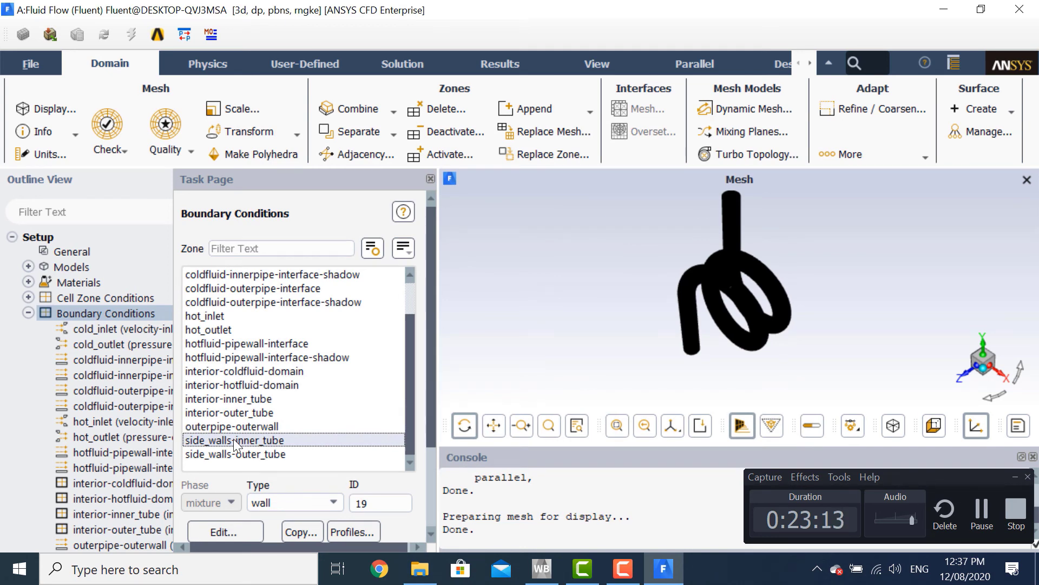
{"action": "double_click", "coordinate": [235, 440]}
{"action": "left_click_drag", "start_coordinate": [299, 330], "coordinate": [368, 134]}
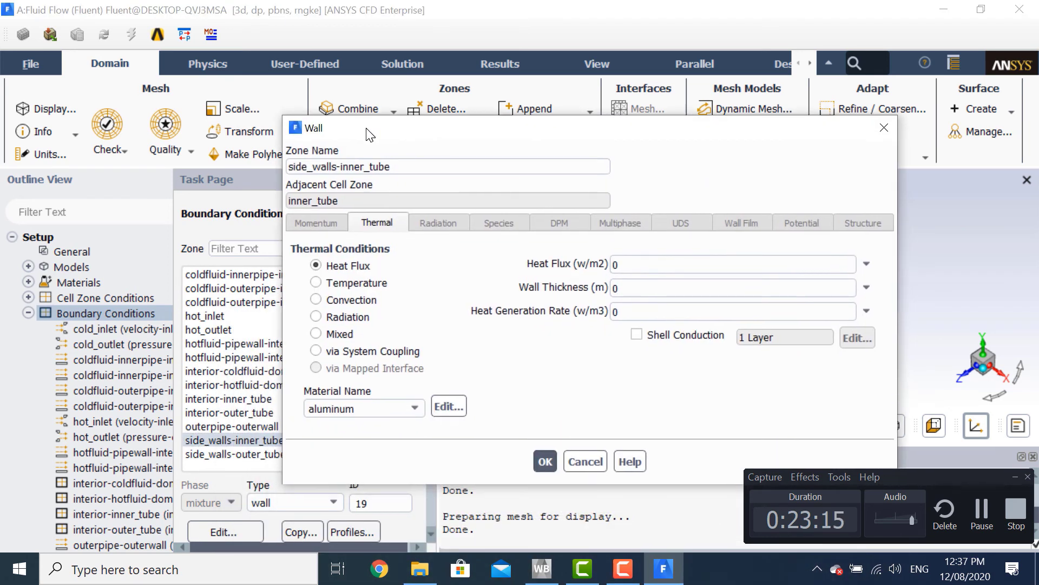
{"action": "left_click", "coordinate": [347, 350]}
{"action": "left_click", "coordinate": [360, 409]}
{"action": "left_click", "coordinate": [357, 424]}
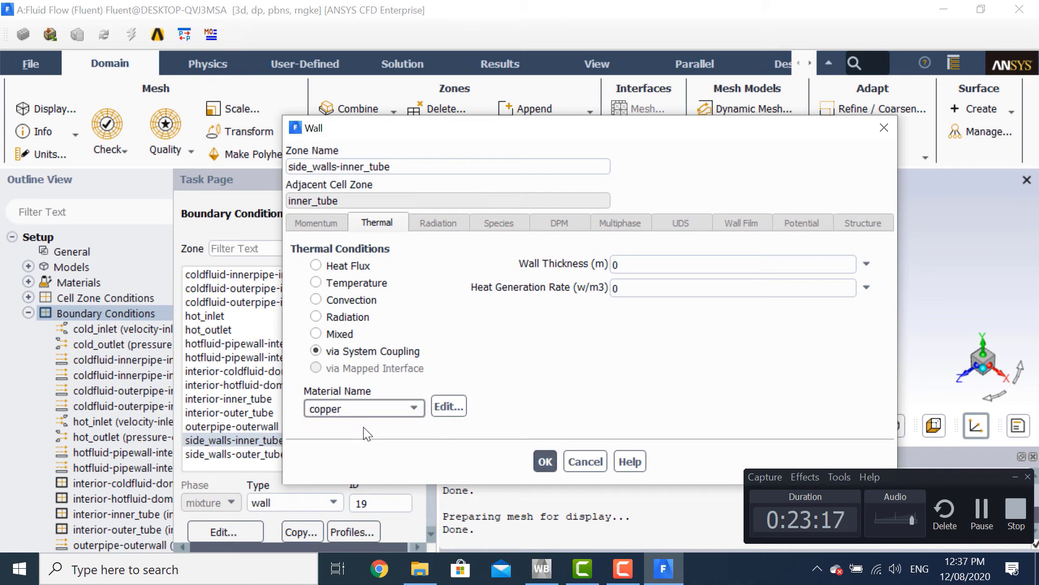
{"action": "left_click", "coordinate": [545, 460]}
- Set the side_walls-outer_tube boundary's thermal condition to via System Coupling and its wall material to copper
{"action": "left_click", "coordinate": [259, 454]}
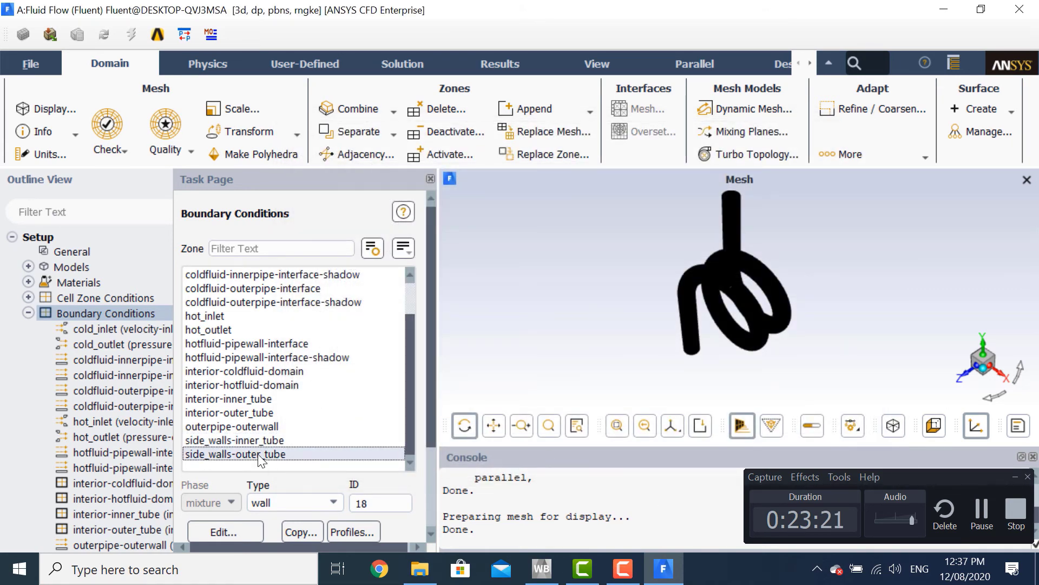
{"action": "double_click", "coordinate": [260, 458]}
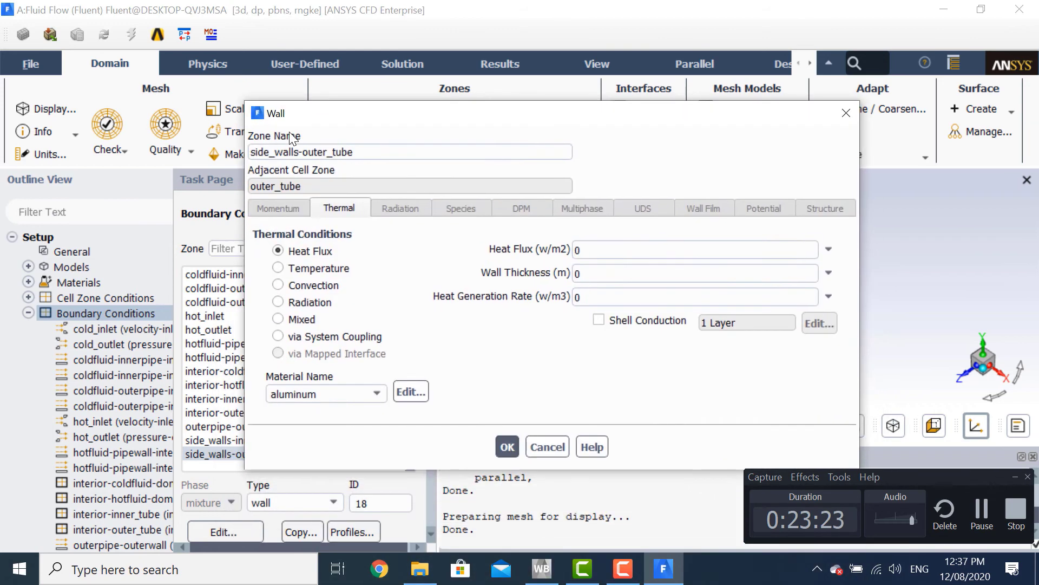
{"action": "left_click", "coordinate": [354, 337]}
{"action": "left_click", "coordinate": [357, 393]}
{"action": "left_click", "coordinate": [358, 409]}
{"action": "left_click", "coordinate": [507, 445]}
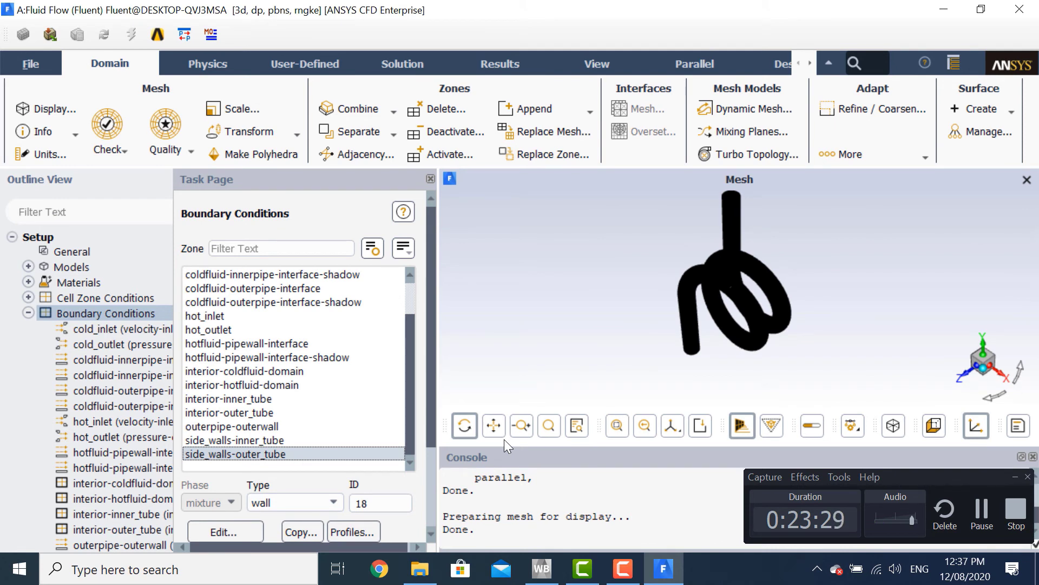
- In the solution methods, set the pressure-velocity coupling scheme to SIMPLE and the gradient to Green-Gauss Cell Based
{"action": "left_click", "coordinate": [28, 313]}
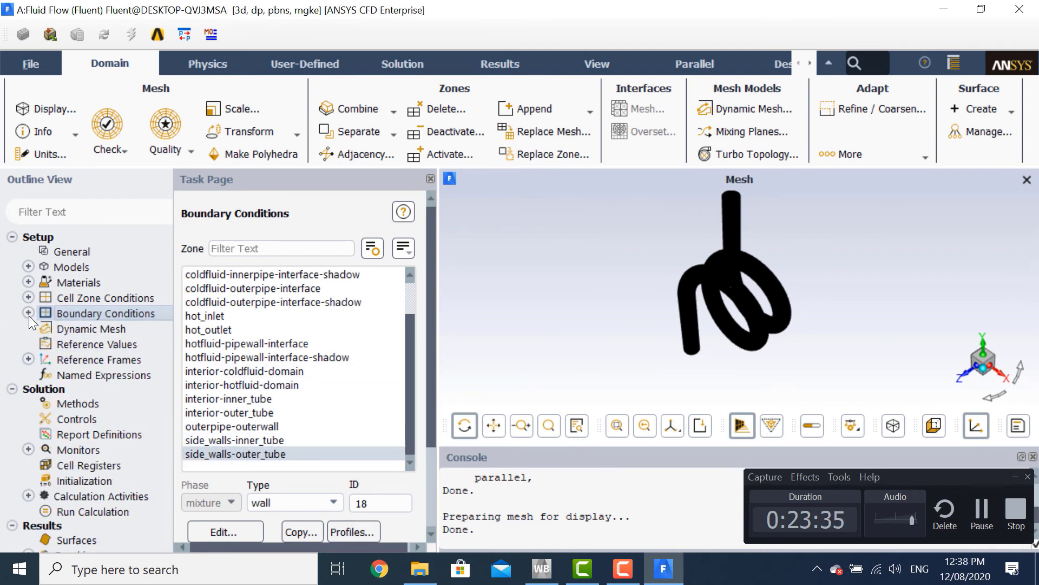
{"action": "left_click", "coordinate": [59, 406]}
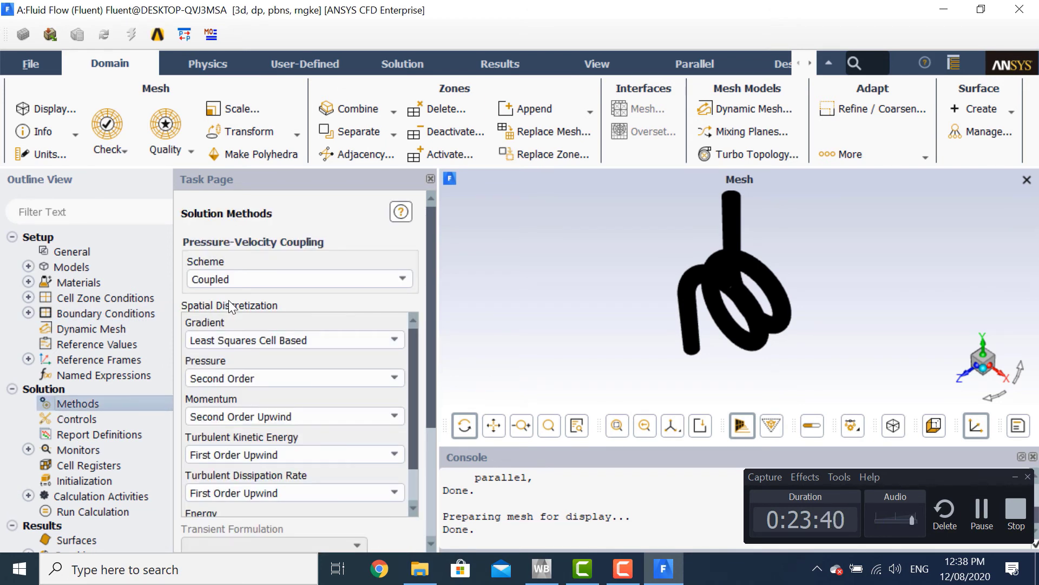
{"action": "left_click", "coordinate": [261, 277]}
{"action": "left_click", "coordinate": [261, 297]}
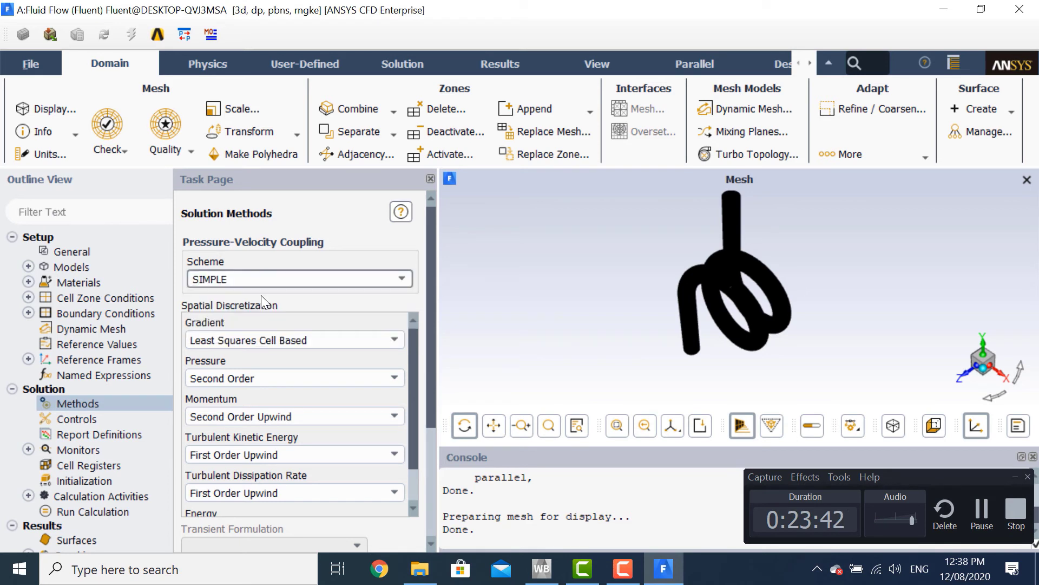
{"action": "left_click", "coordinate": [284, 341]}
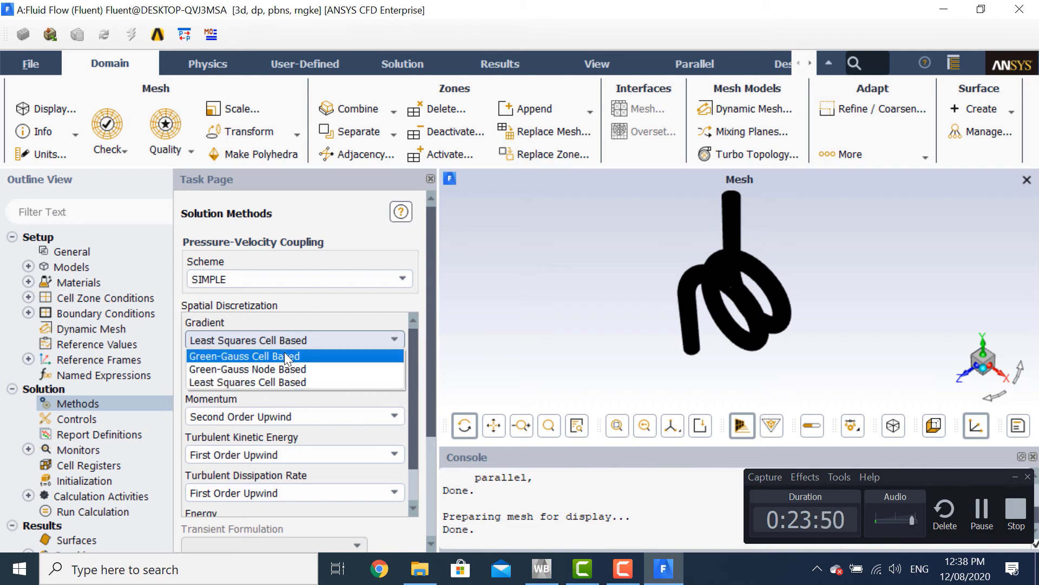
{"action": "left_click", "coordinate": [284, 356]}
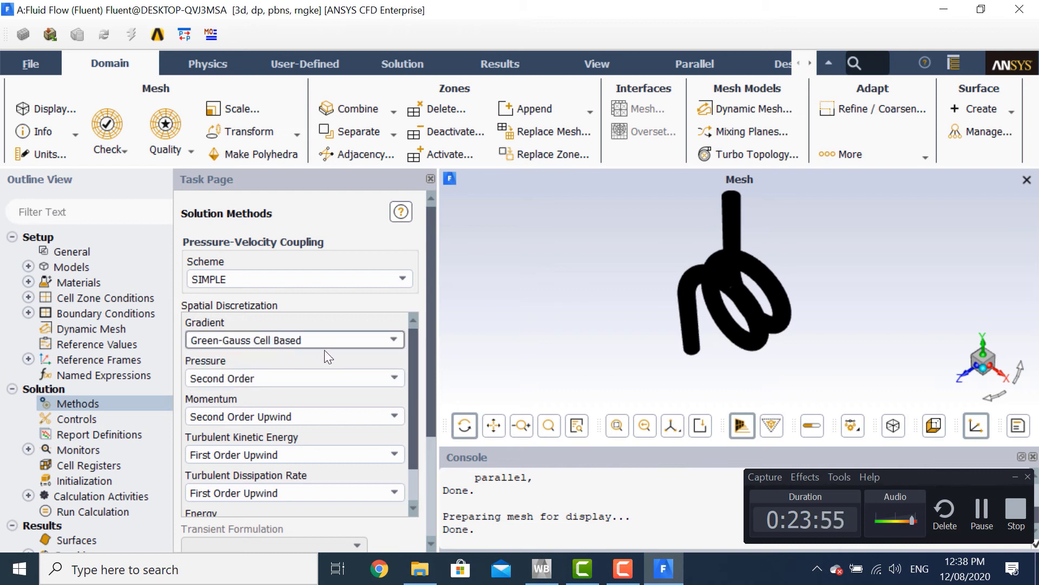
- Set the turbulent kinetic energy and turbulent dissipation rate discretization to Second Order Upwind
{"action": "scroll", "coordinate": [415, 361], "scroll_direction": "down", "scroll_amount": 3}
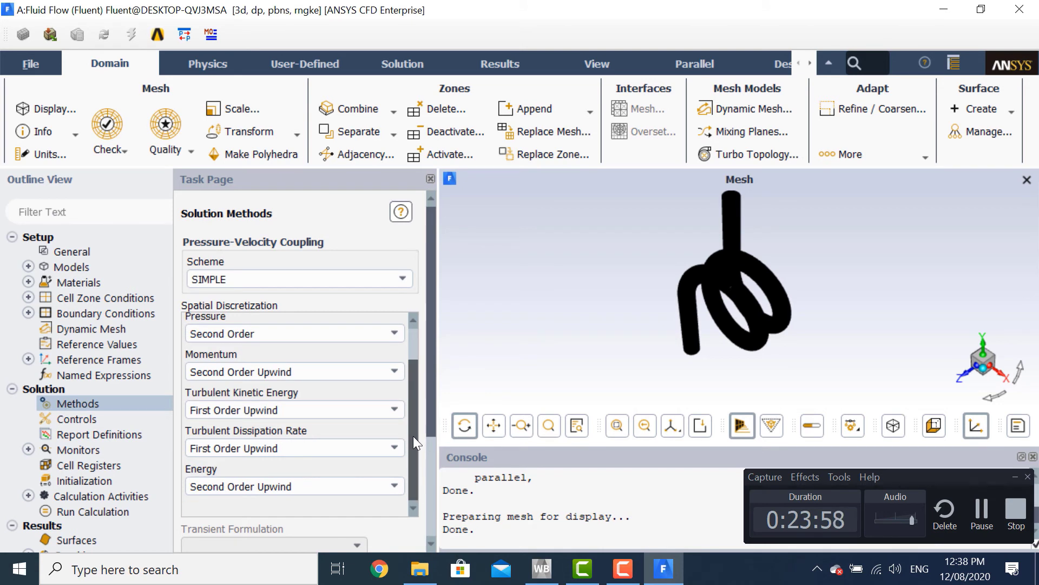
{"action": "left_click", "coordinate": [378, 410]}
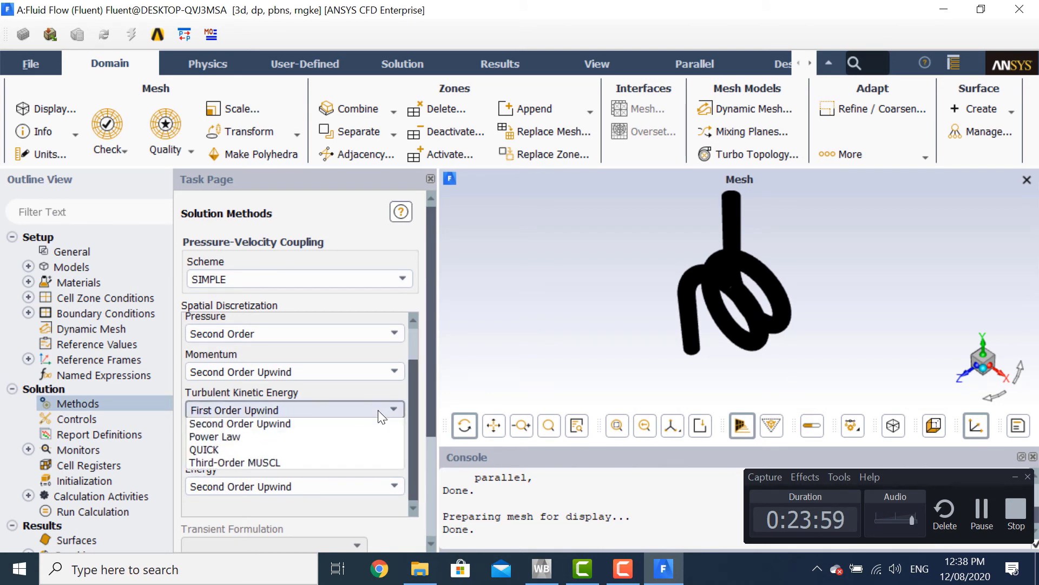
{"action": "left_click", "coordinate": [352, 425]}
{"action": "left_click", "coordinate": [357, 444]}
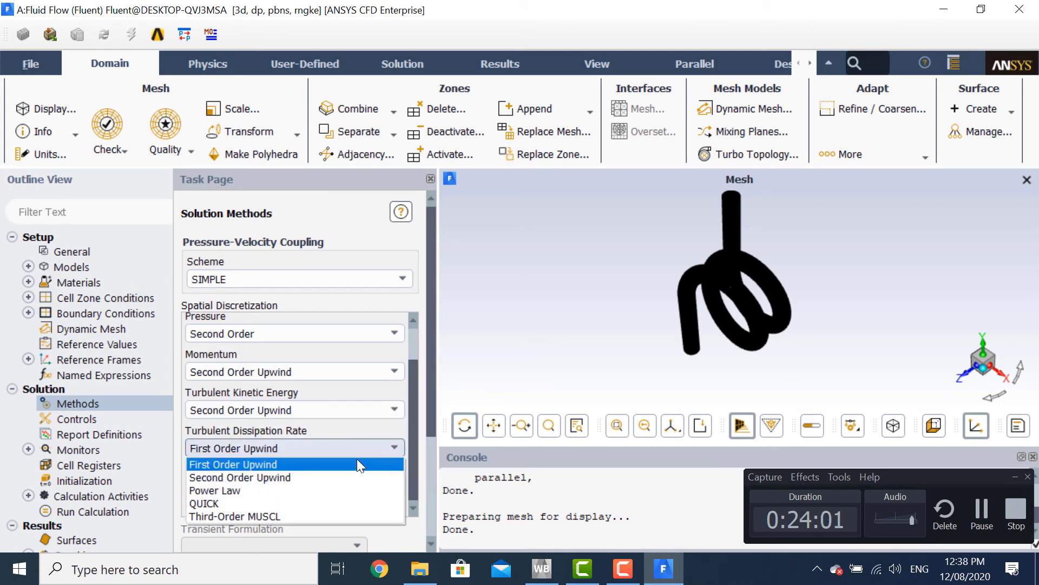
{"action": "left_click", "coordinate": [358, 472]}
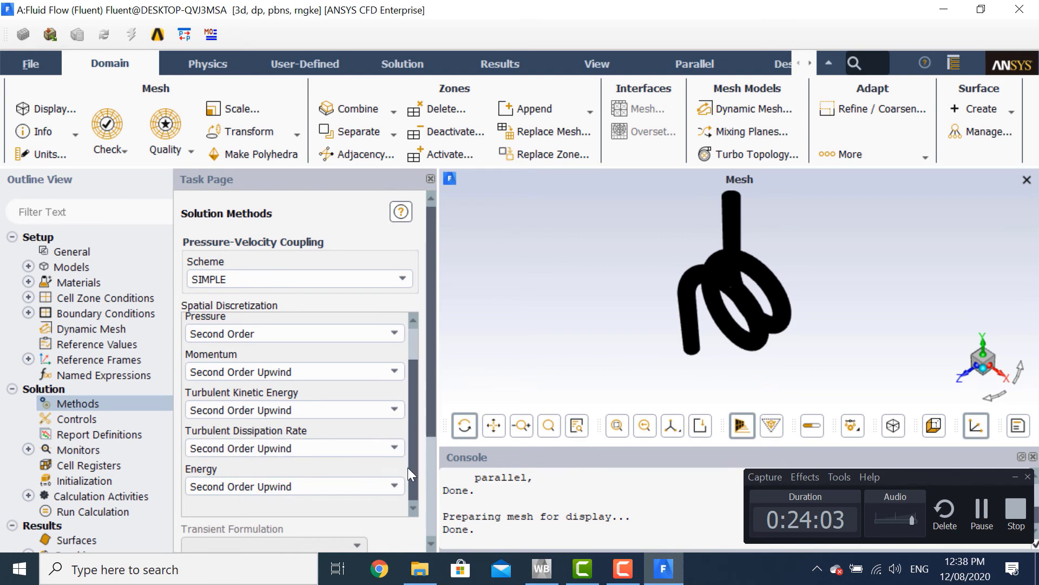
{"action": "scroll", "coordinate": [411, 349], "scroll_direction": "up", "scroll_amount": 1}
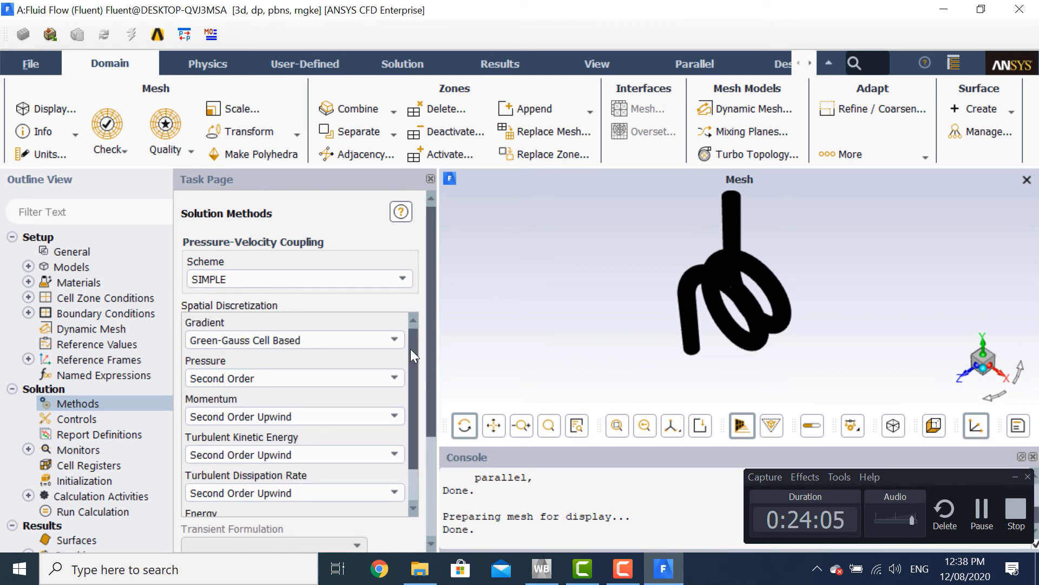
- In the residual monitors, set the absolute convergence criteria of k and epsilon to 1e-06, copying the energy criterion
{"action": "left_click", "coordinate": [28, 450]}
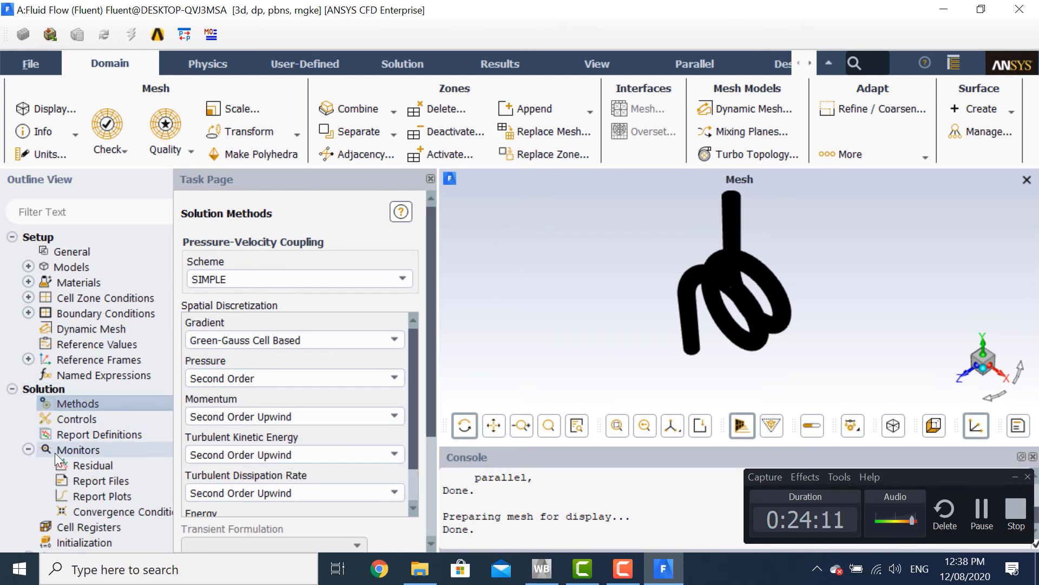
{"action": "double_click", "coordinate": [62, 453]}
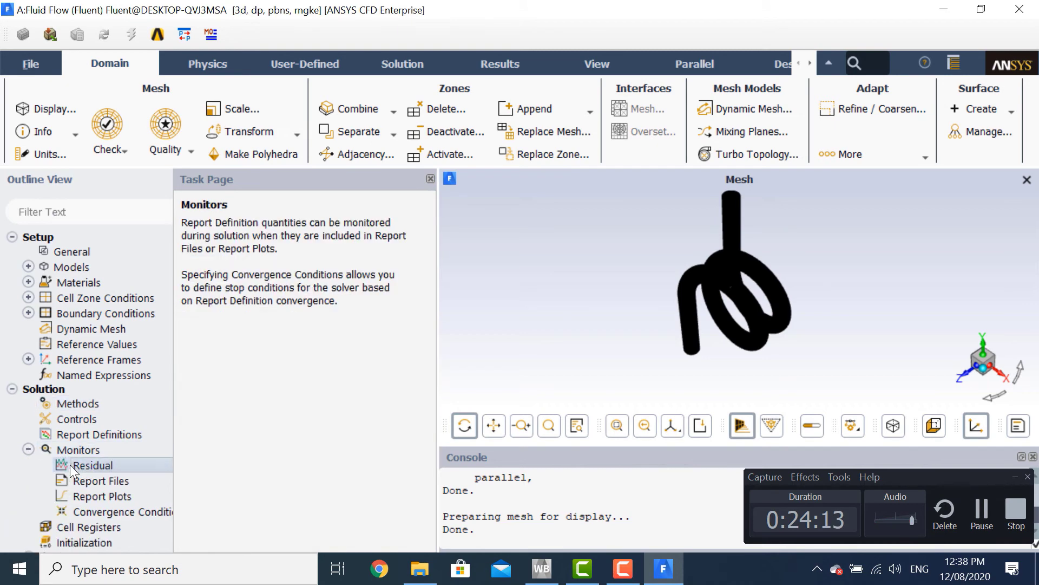
{"action": "double_click", "coordinate": [70, 464]}
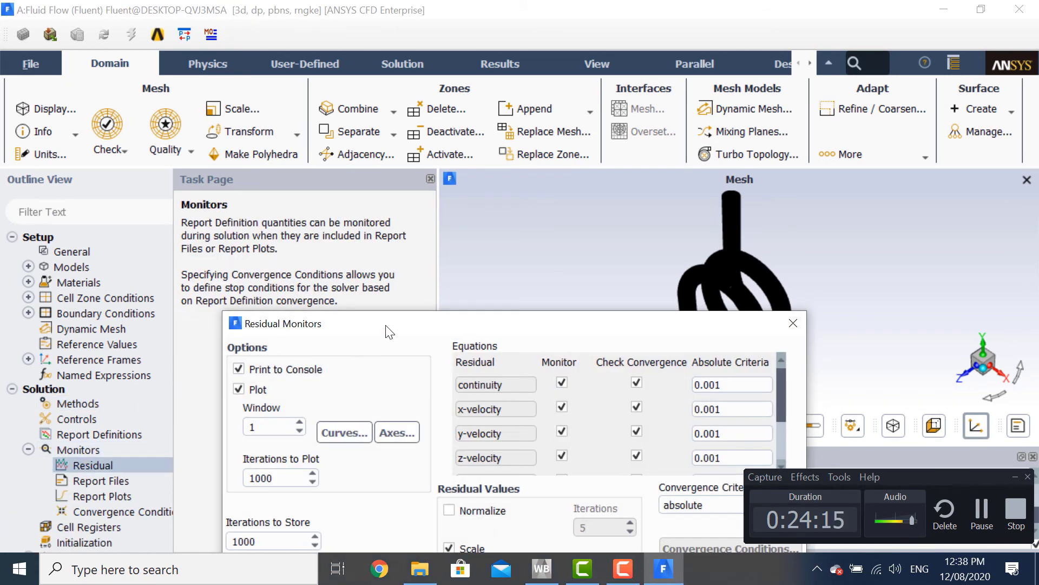
{"action": "left_click_drag", "start_coordinate": [390, 332], "coordinate": [304, 179]}
{"action": "left_click_drag", "start_coordinate": [703, 236], "coordinate": [712, 339]}
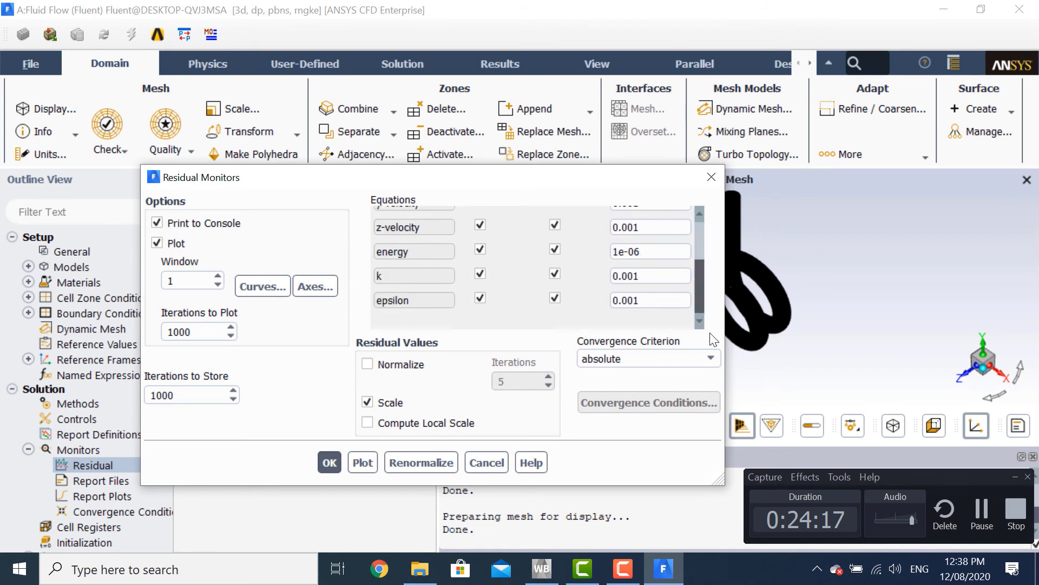
{"action": "double_click", "coordinate": [674, 250]}
{"action": "key", "text": "ctrl+c"}
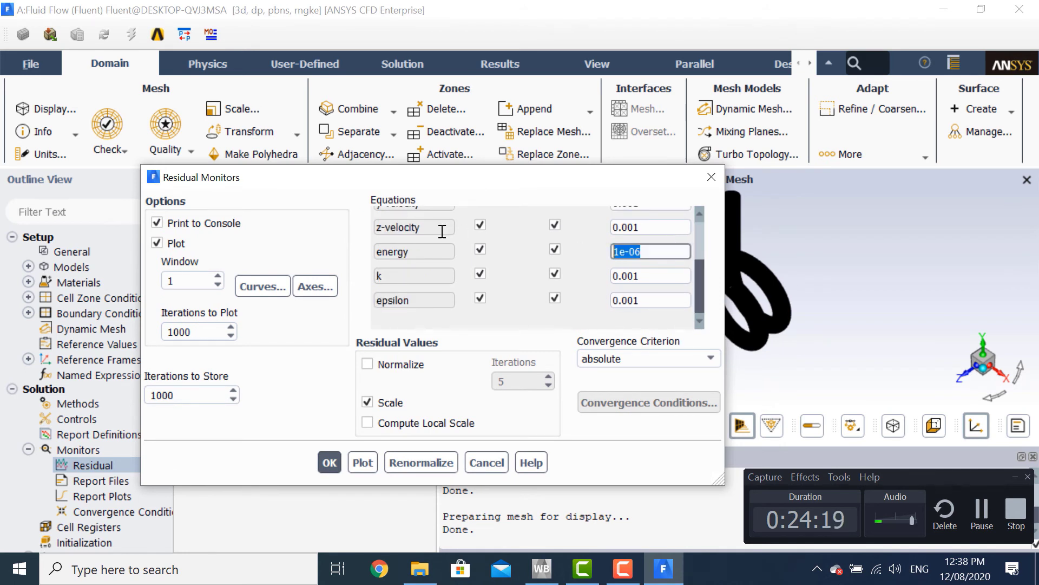
{"action": "double_click", "coordinate": [653, 276]}
{"action": "key", "text": "ctrl+v"}
{"action": "double_click", "coordinate": [650, 300]}
{"action": "key", "text": "ctrl+v"}
- Set the absolute convergence criteria of continuity and the x-, y- and z-velocity residuals to 1e-06 and apply the monitor settings
{"action": "left_click_drag", "start_coordinate": [702, 293], "coordinate": [696, 224]}
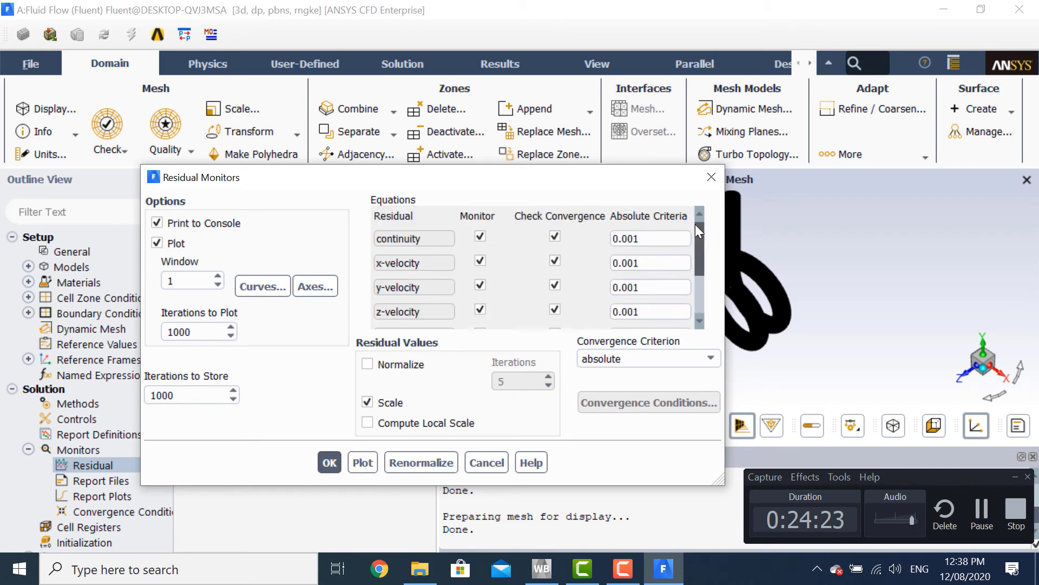
{"action": "double_click", "coordinate": [649, 311]}
{"action": "key", "text": "ctrl+v"}
{"action": "double_click", "coordinate": [652, 286]}
{"action": "key", "text": "ctrl+v"}
{"action": "double_click", "coordinate": [649, 263]}
{"action": "key", "text": "ctrl+v"}
{"action": "double_click", "coordinate": [648, 244]}
{"action": "key", "text": "ctrl+v"}
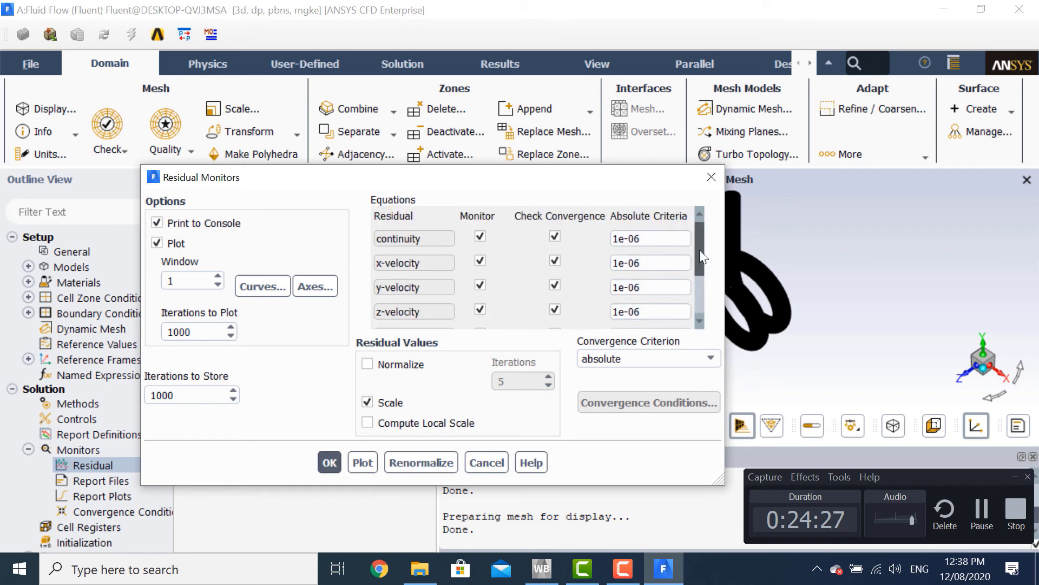
{"action": "left_click_drag", "start_coordinate": [700, 245], "coordinate": [703, 299]}
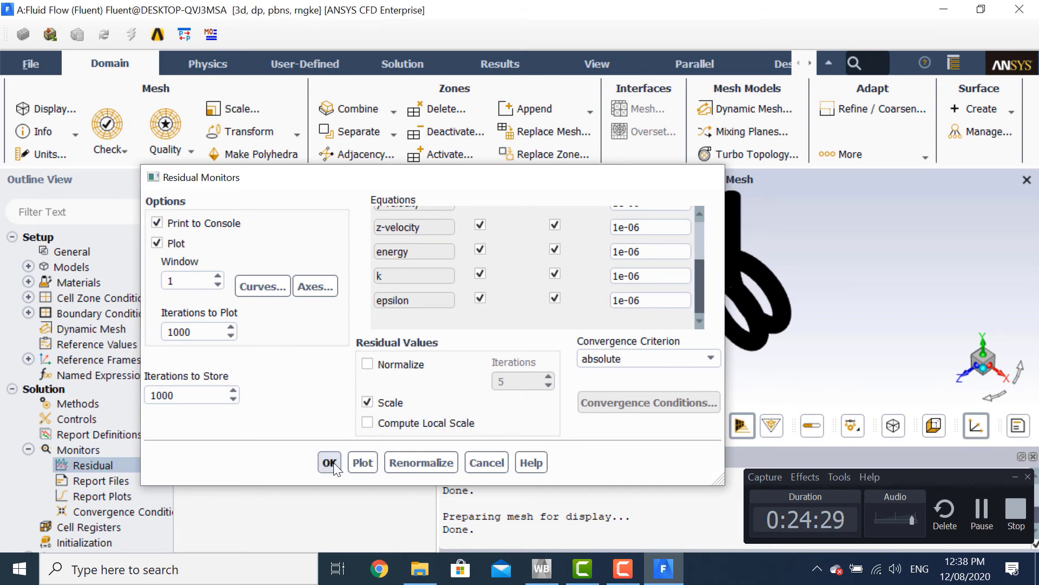
{"action": "left_click", "coordinate": [333, 462]}
{"action": "left_click", "coordinate": [27, 450]}
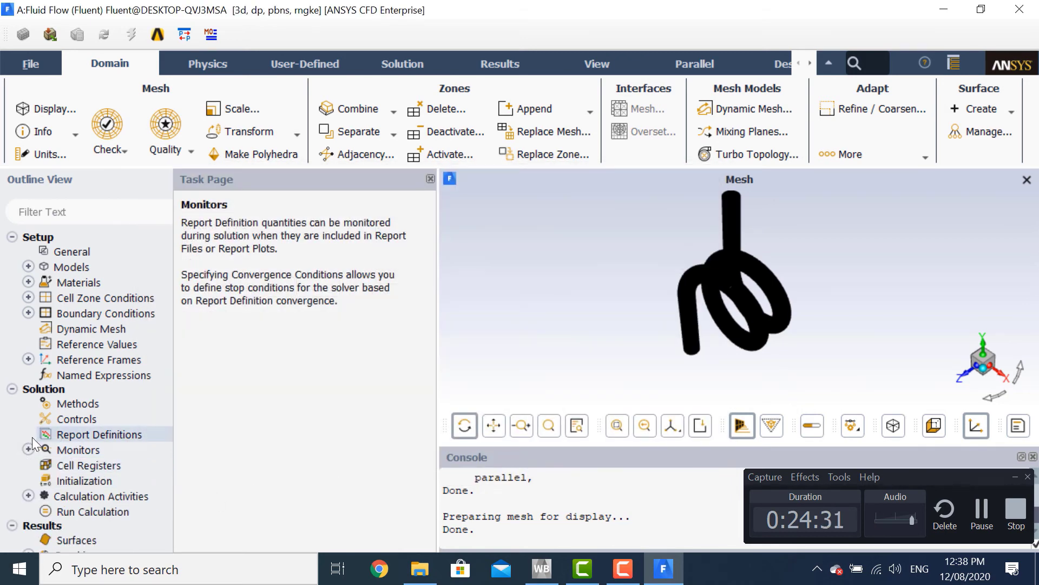
- Initialize the solution with Standard Initialization computed from all-zones
{"action": "left_click", "coordinate": [65, 482]}
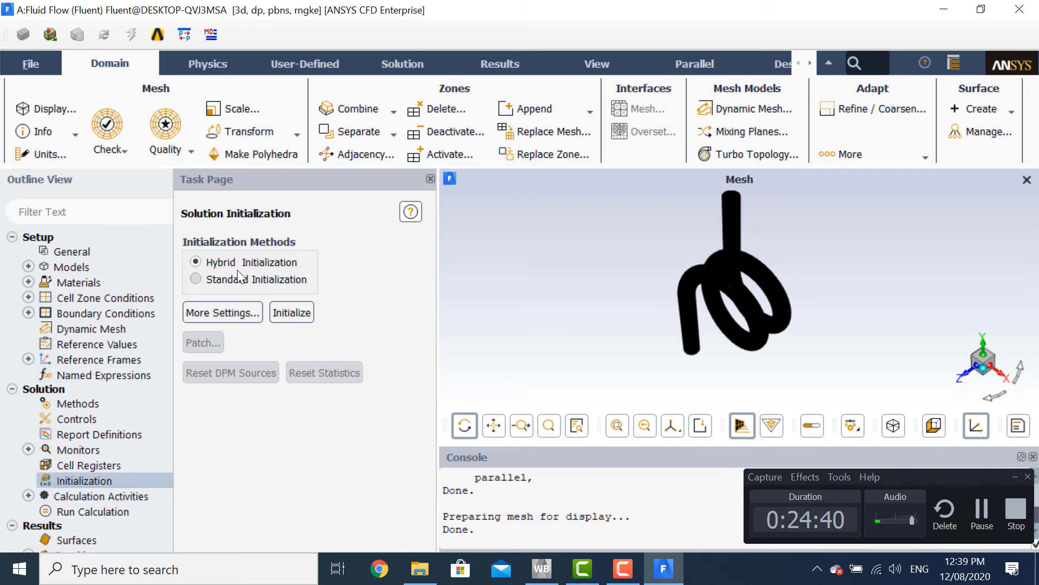
{"action": "left_click", "coordinate": [238, 275]}
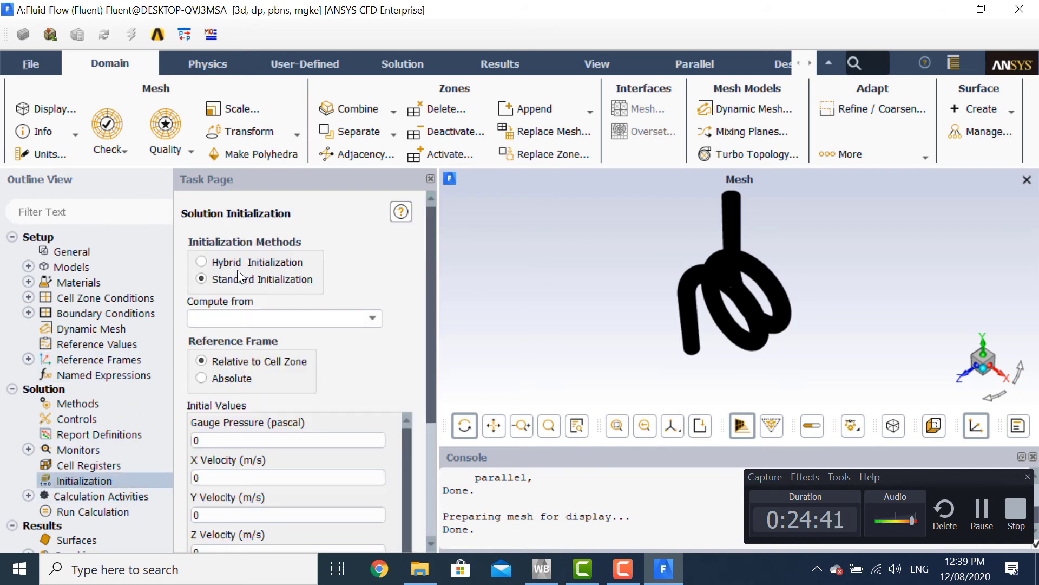
{"action": "left_click", "coordinate": [379, 320]}
{"action": "left_click", "coordinate": [336, 332]}
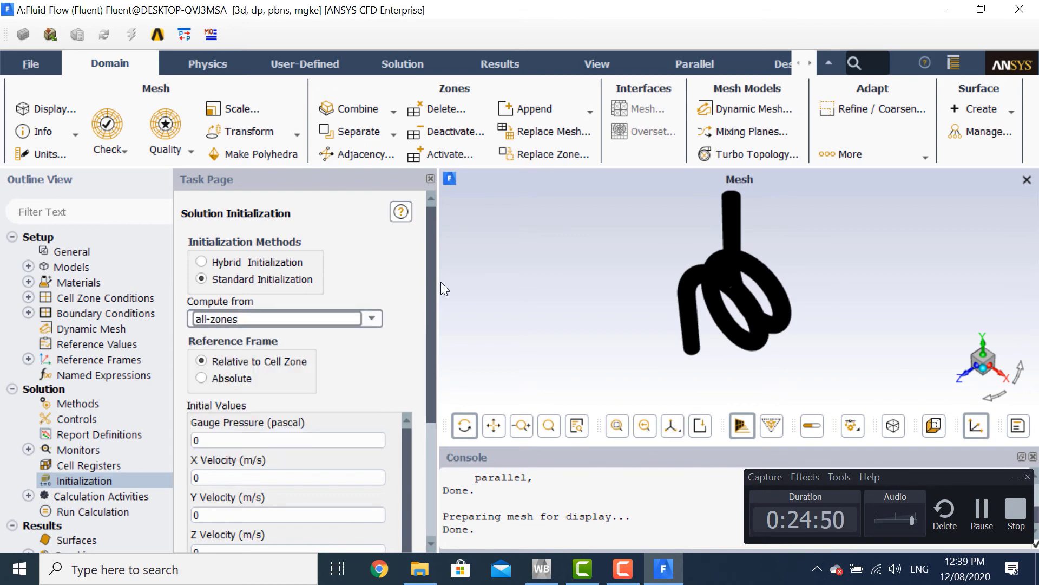
{"action": "left_click_drag", "start_coordinate": [434, 284], "coordinate": [428, 422]}
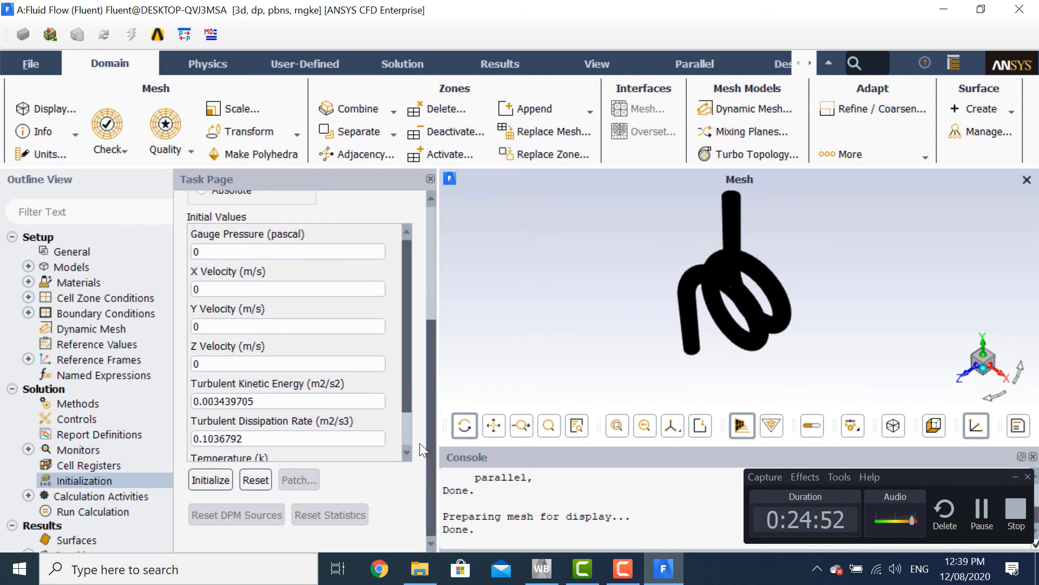
{"action": "left_click", "coordinate": [225, 480]}
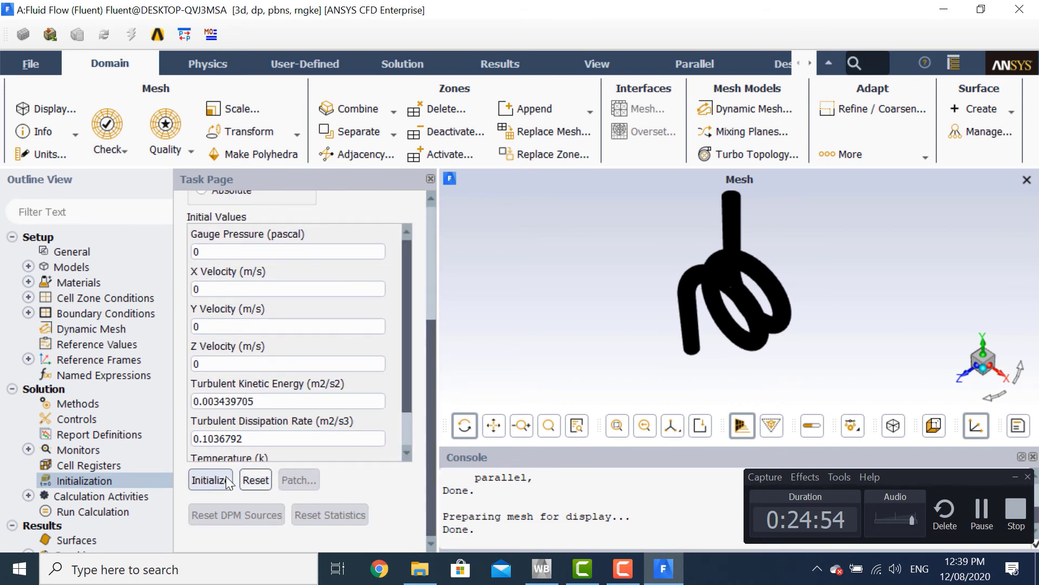
- Set the number of iterations to 1000 and run the calculation to completion
{"action": "left_click", "coordinate": [134, 510]}
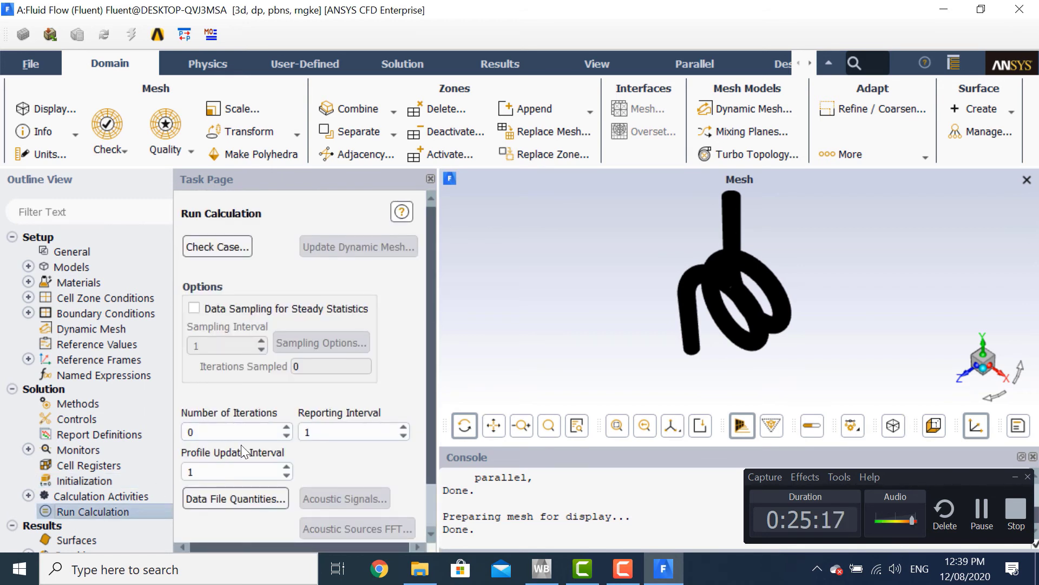
{"action": "double_click", "coordinate": [195, 432]}
{"action": "type", "text": "1000"}
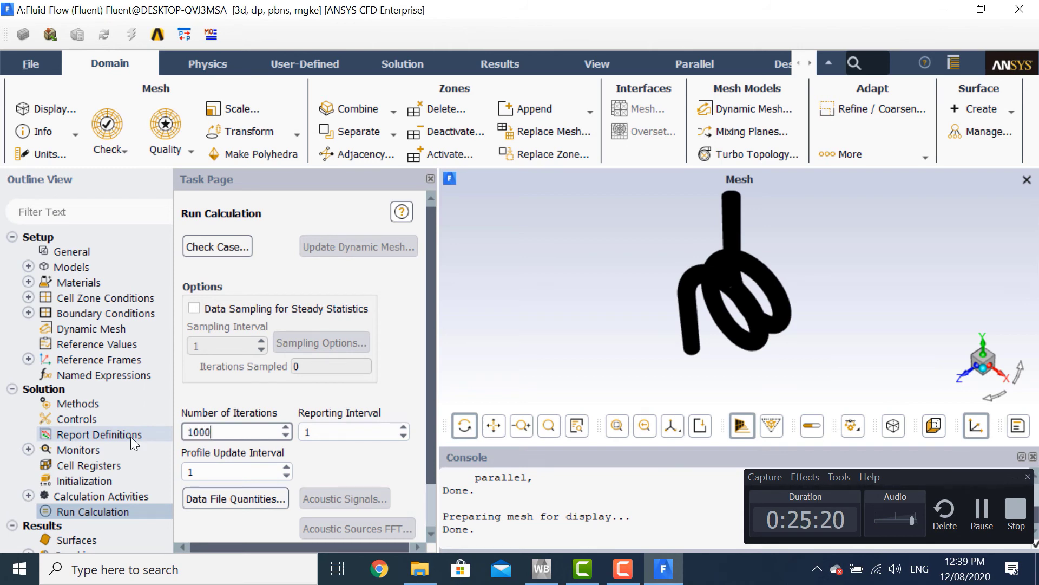
{"action": "scroll", "coordinate": [413, 371], "scroll_direction": "down", "scroll_amount": 2}
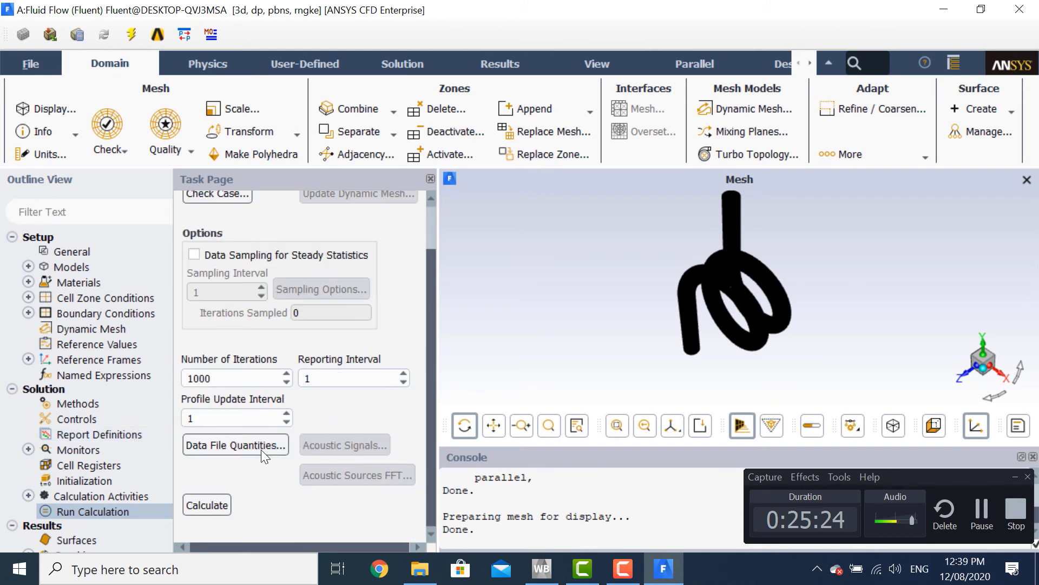
{"action": "left_click", "coordinate": [223, 507]}
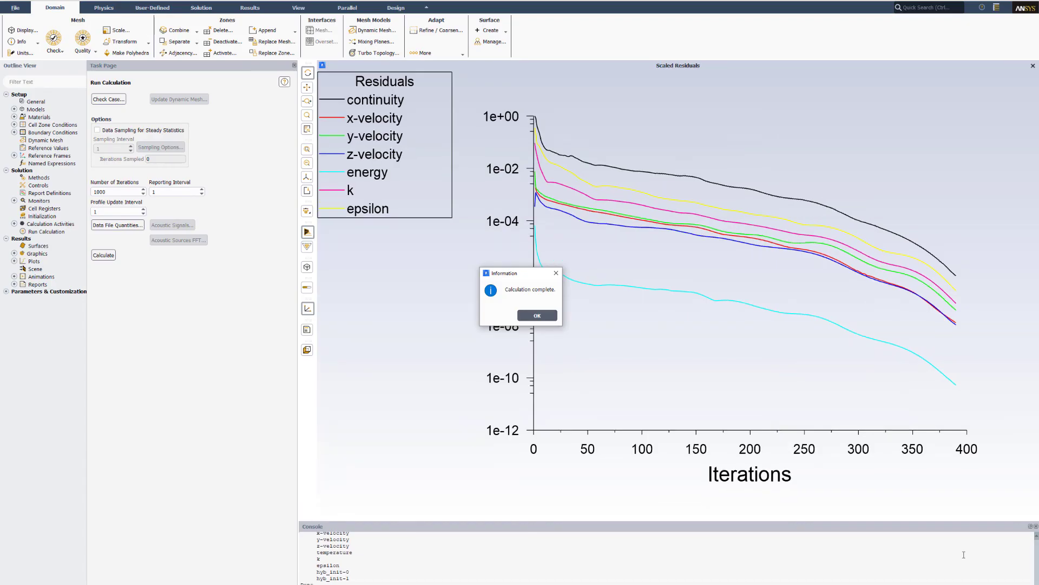
{"action": "left_click", "coordinate": [538, 315]}
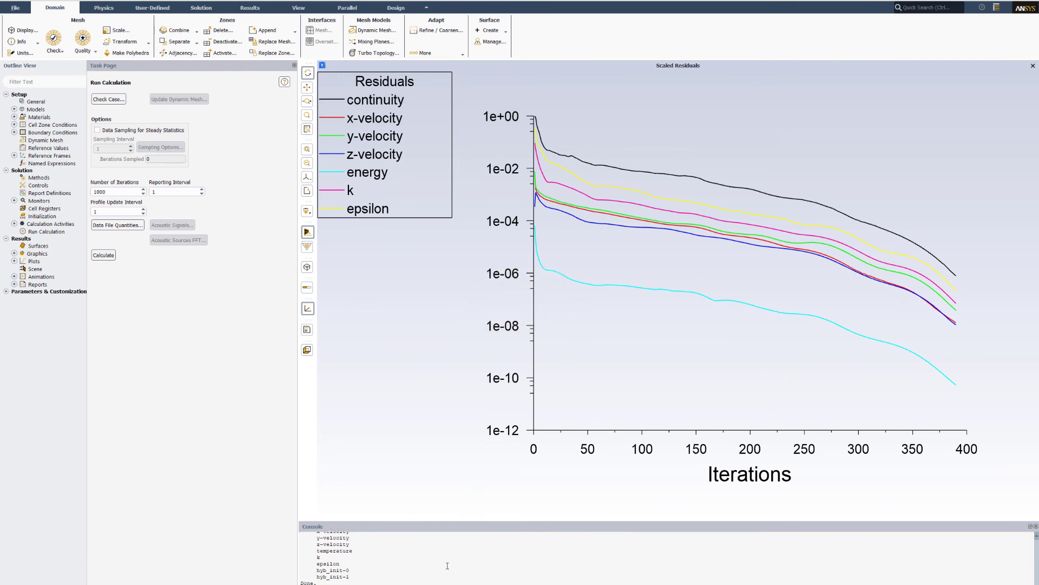
{"action": "scroll", "coordinate": [447, 565], "scroll_direction": "up", "scroll_amount": 3}
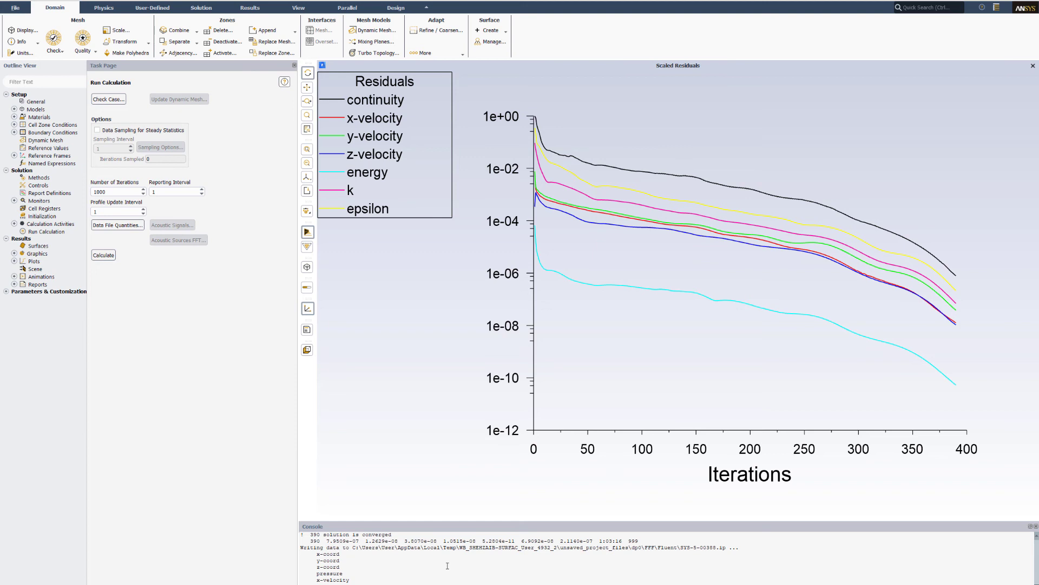
{"action": "scroll", "coordinate": [447, 565], "scroll_direction": "down", "scroll_amount": 3}
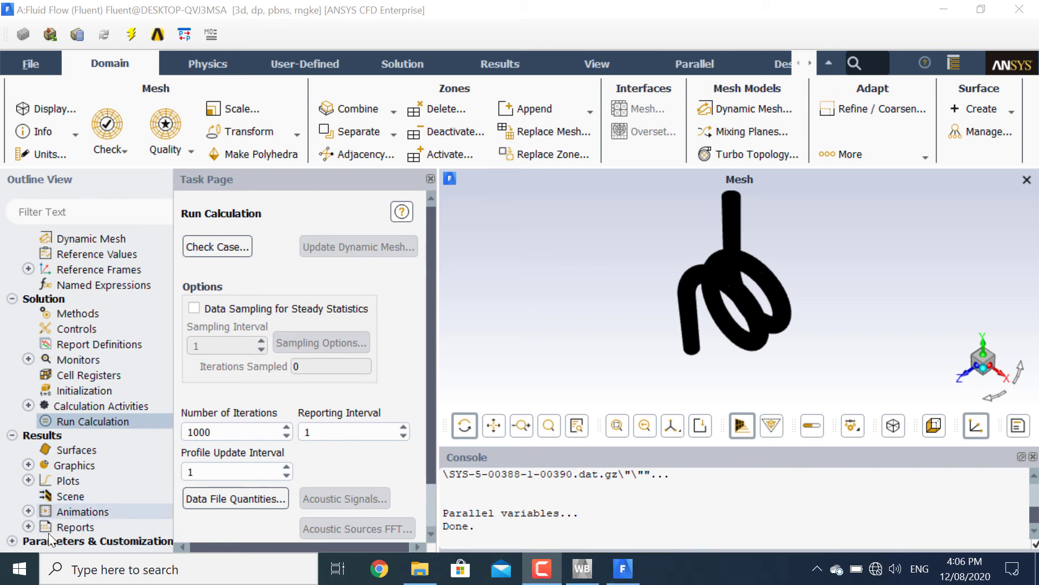
- Start a Surface Integrals report with report type Facet Average and Total Pressure as the field variable
{"action": "left_click", "coordinate": [30, 528]}
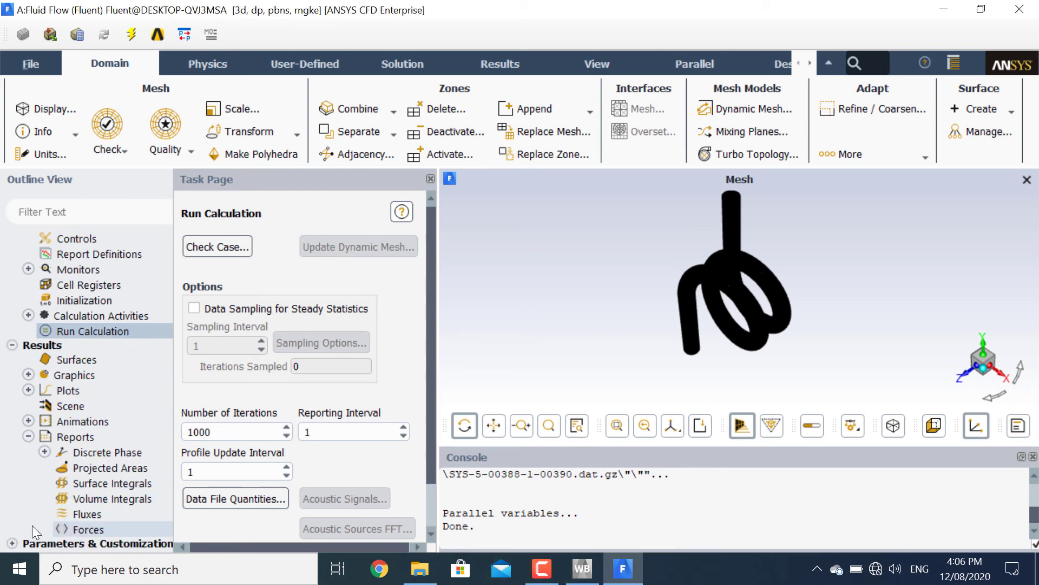
{"action": "left_click", "coordinate": [94, 478]}
{"action": "double_click", "coordinate": [94, 478]}
{"action": "left_click", "coordinate": [377, 140]}
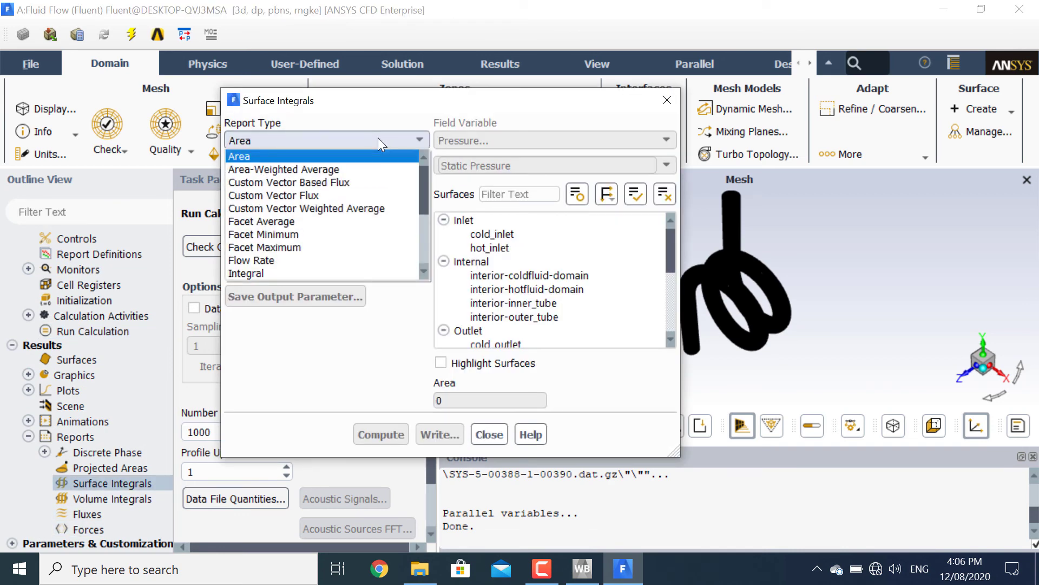
{"action": "left_click", "coordinate": [253, 220]}
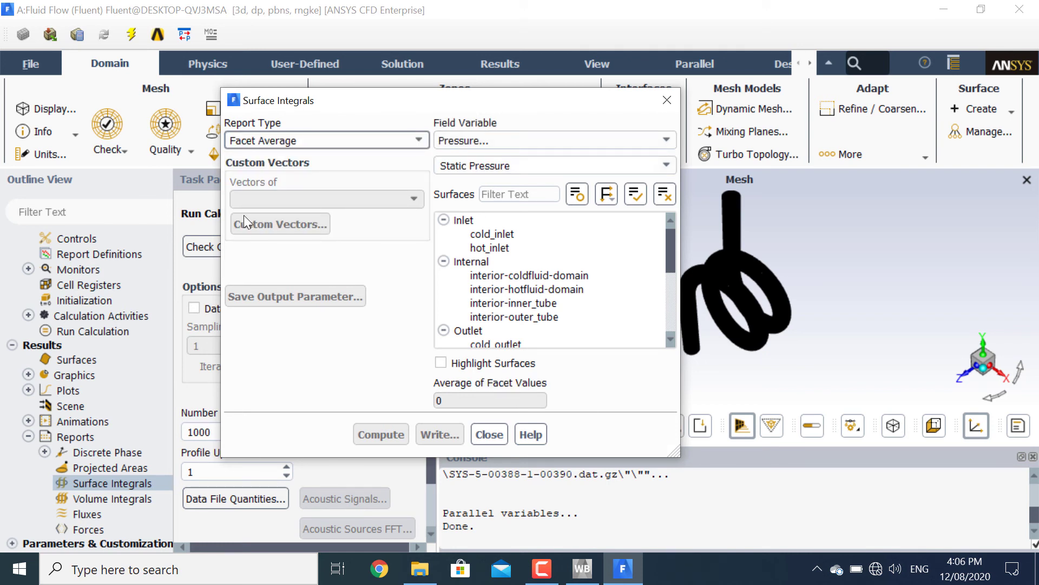
{"action": "left_click", "coordinate": [490, 165]}
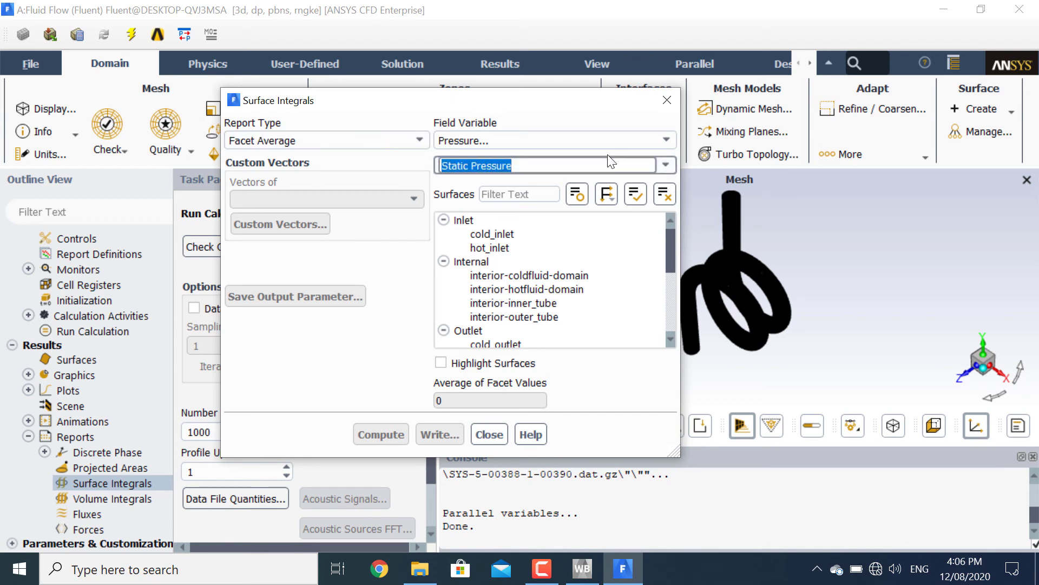
{"action": "left_click", "coordinate": [666, 164]}
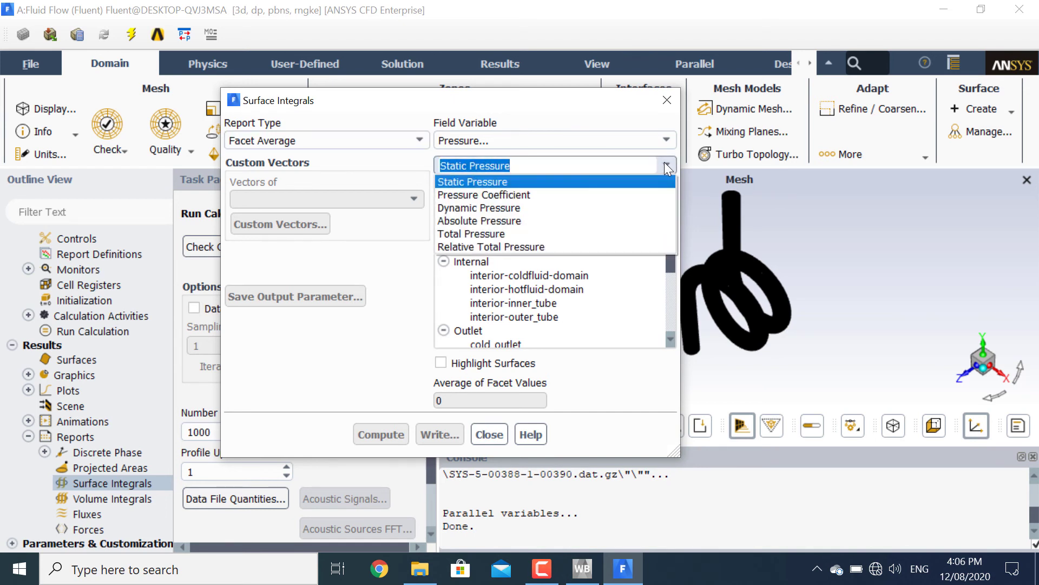
{"action": "left_click", "coordinate": [463, 235]}
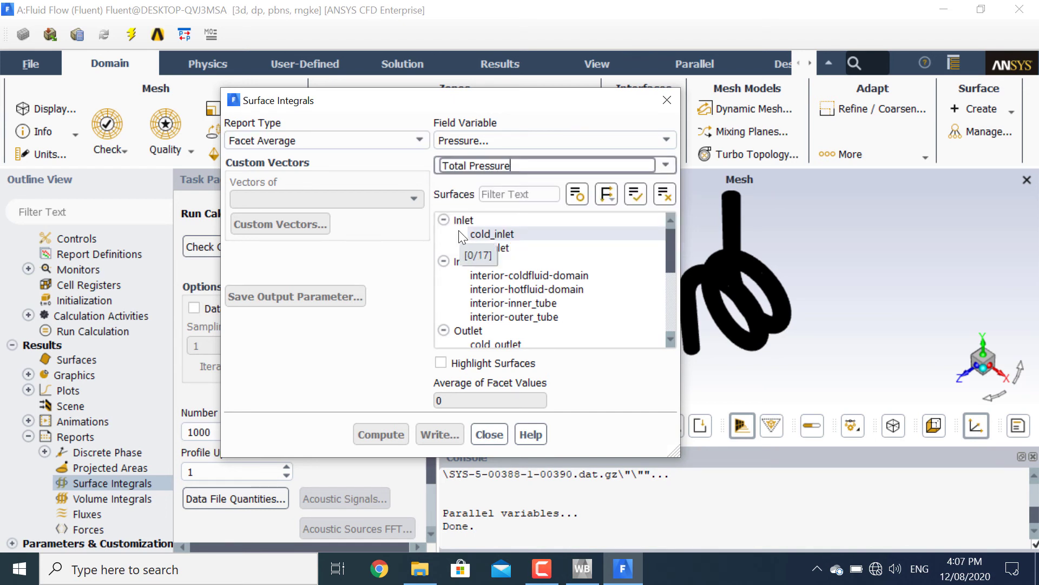
- Select all inlet and outlet surfaces and compute their facet-average total pressure
{"action": "left_click", "coordinate": [456, 221]}
{"action": "left_click", "coordinate": [465, 331]}
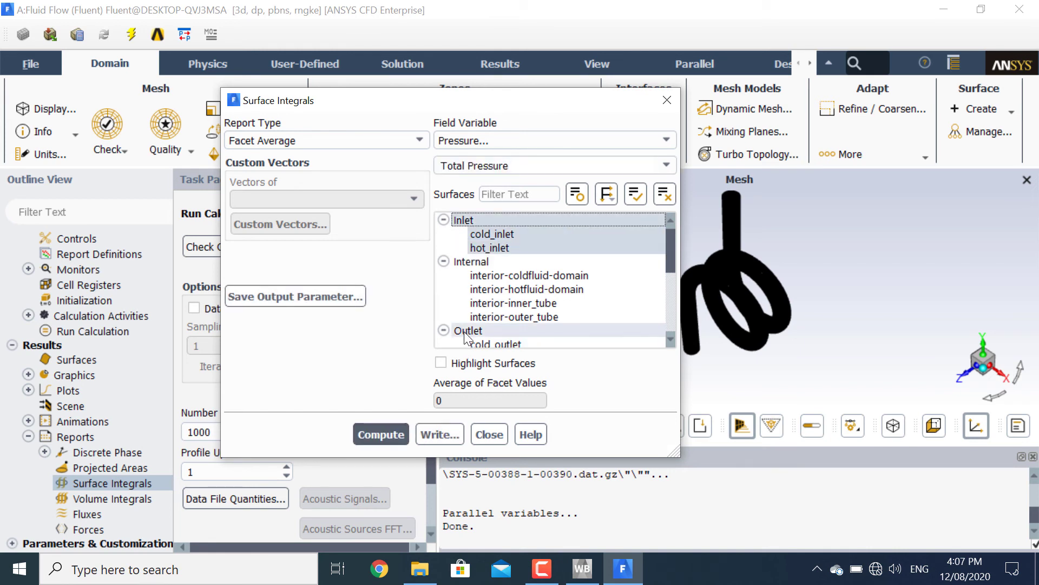
{"action": "left_click_drag", "start_coordinate": [670, 256], "coordinate": [671, 314]}
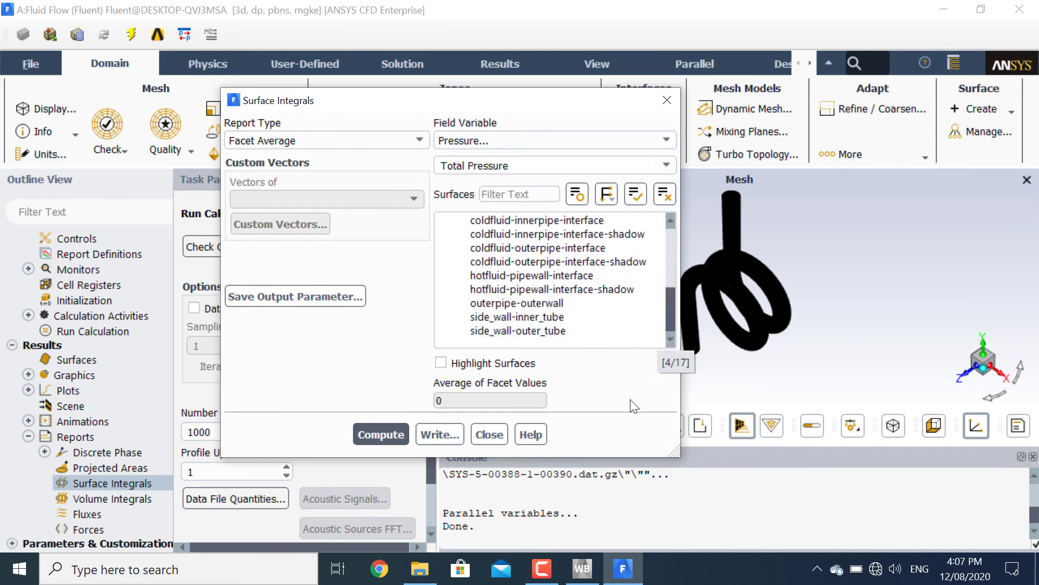
{"action": "left_click", "coordinate": [403, 433]}
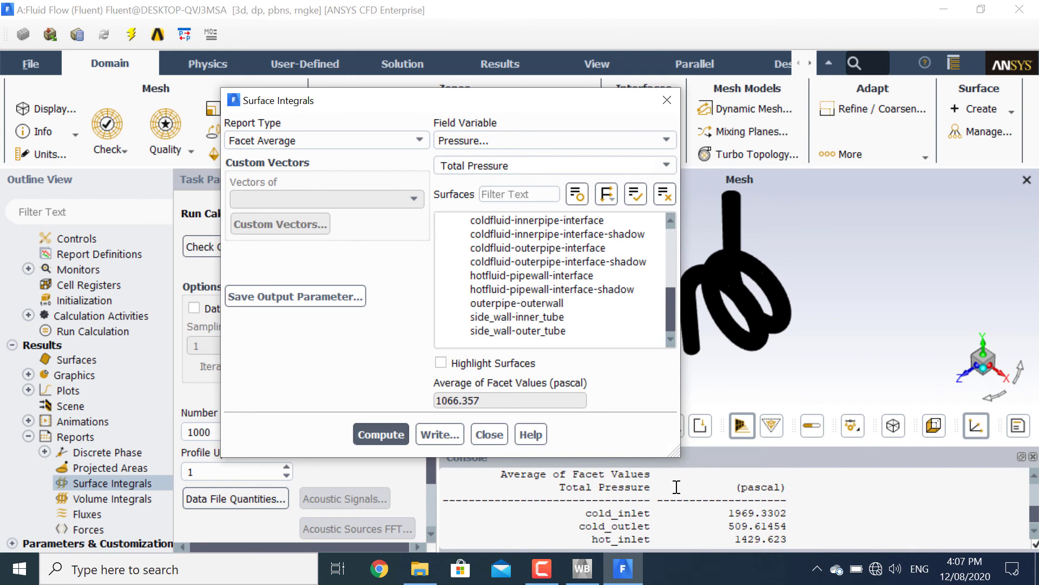
{"action": "scroll", "coordinate": [676, 486], "scroll_direction": "down", "scroll_amount": 1}
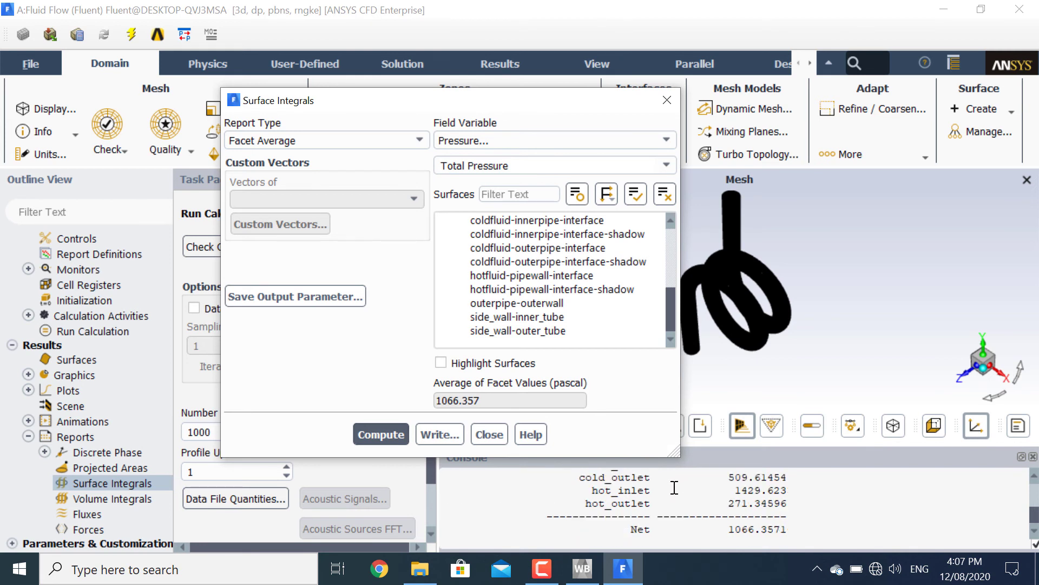
- Compute the facet-average static temperature on the same inlet and outlet surfaces
{"action": "left_click", "coordinate": [600, 142]}
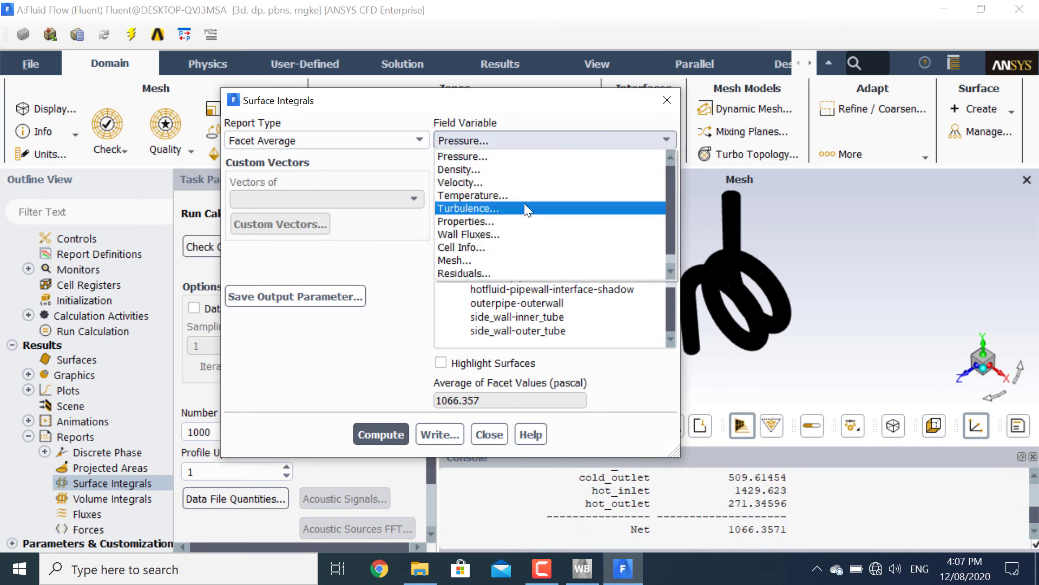
{"action": "left_click", "coordinate": [524, 197]}
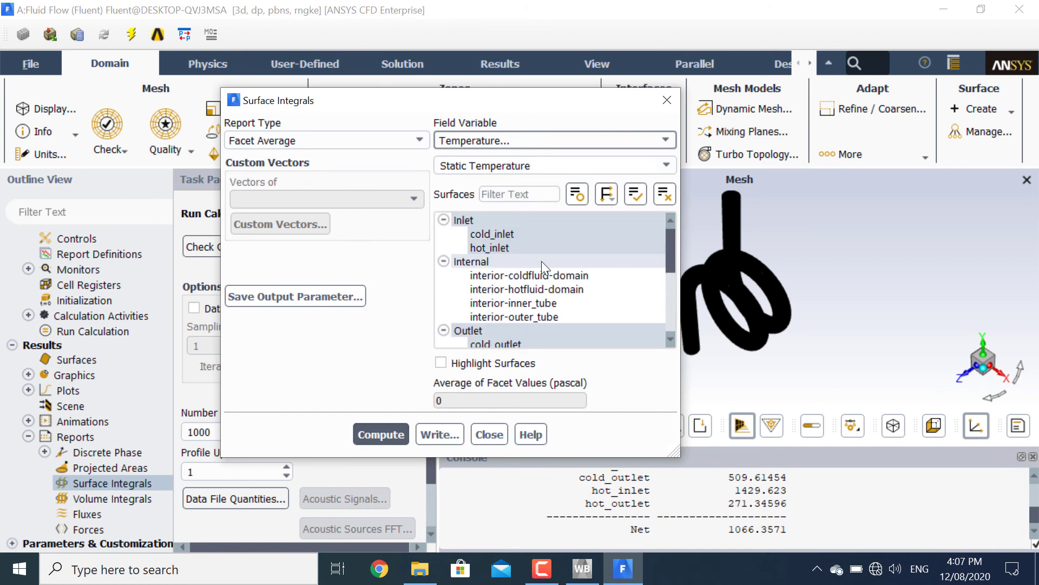
{"action": "left_click", "coordinate": [385, 433]}
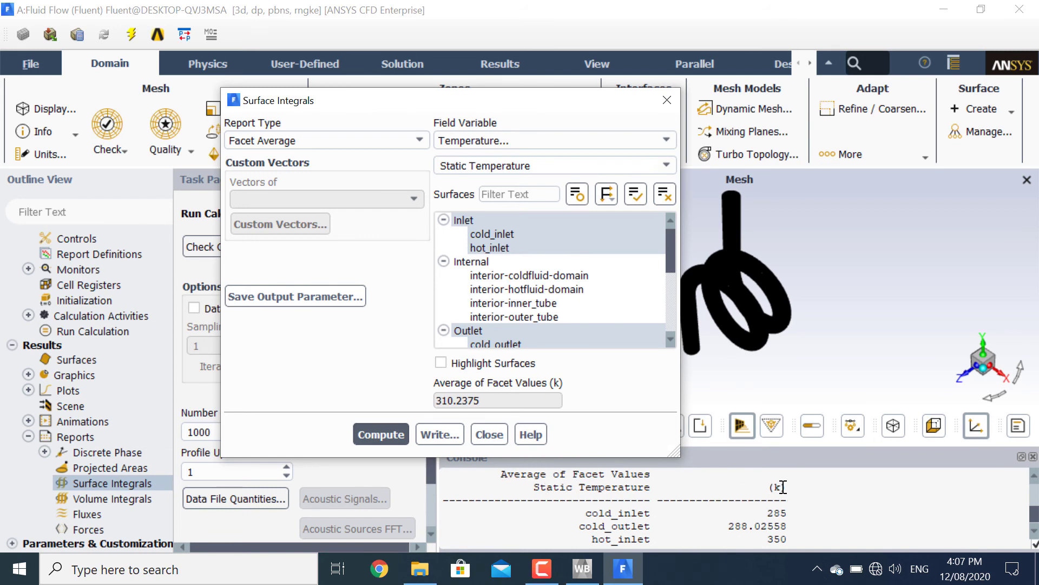
{"action": "scroll", "coordinate": [717, 513], "scroll_direction": "down", "scroll_amount": 2}
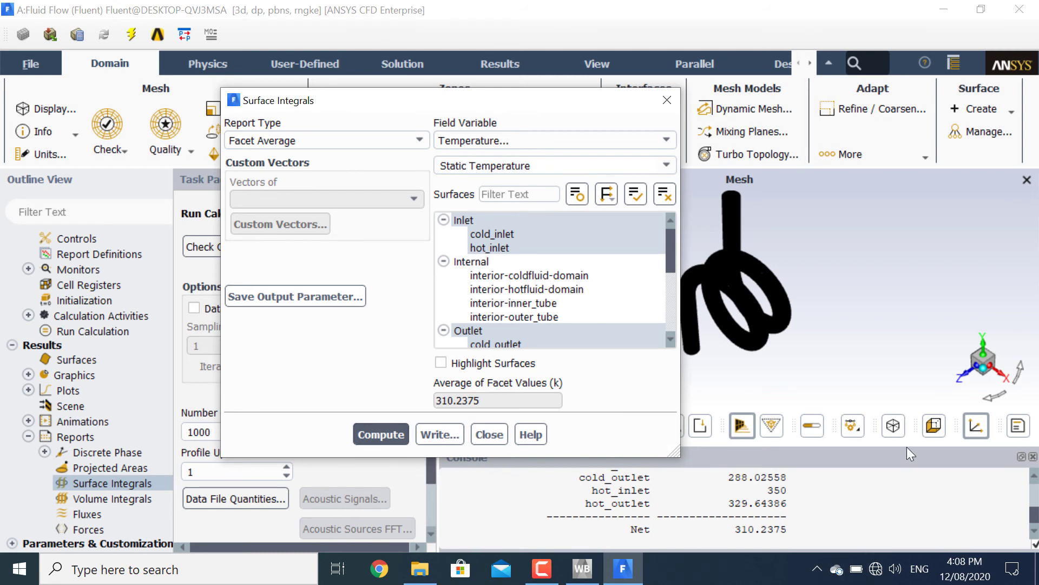
- Compute the facet-average velocity magnitude on the same inlet and outlet surfaces and close the Surface Integrals report
{"action": "left_click", "coordinate": [549, 136]}
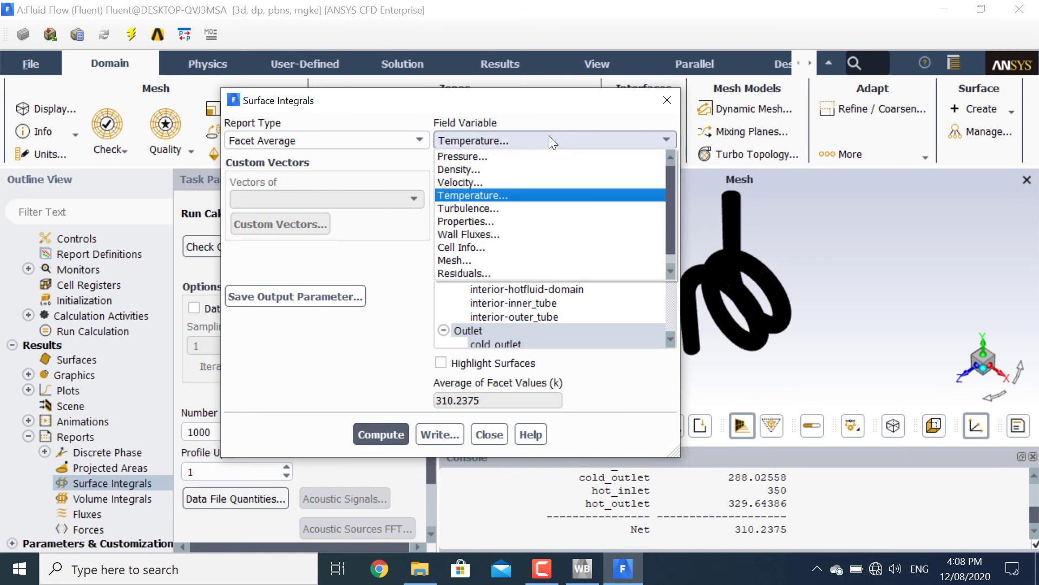
{"action": "left_click", "coordinate": [521, 182]}
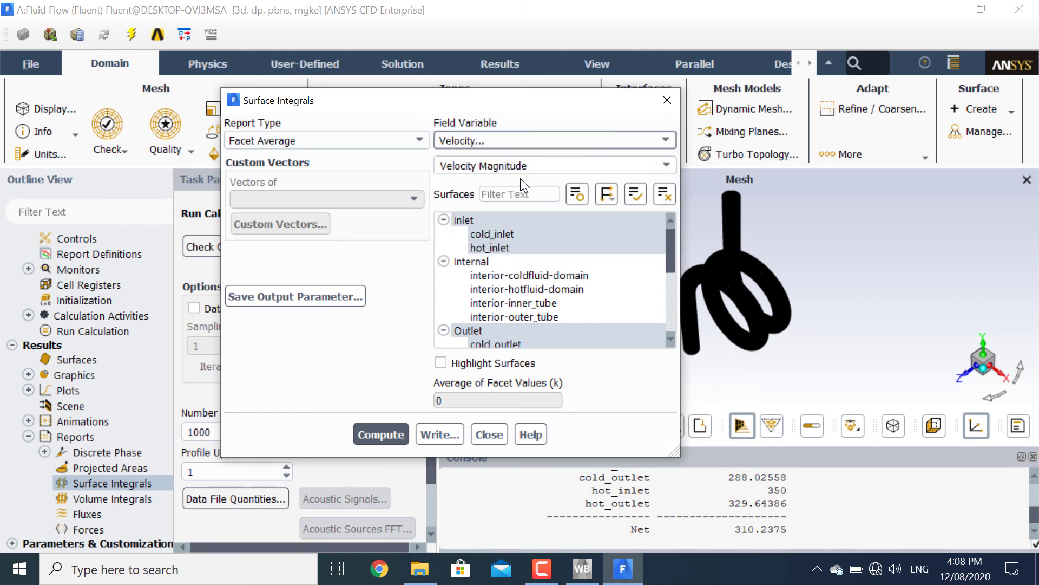
{"action": "left_click", "coordinate": [379, 438]}
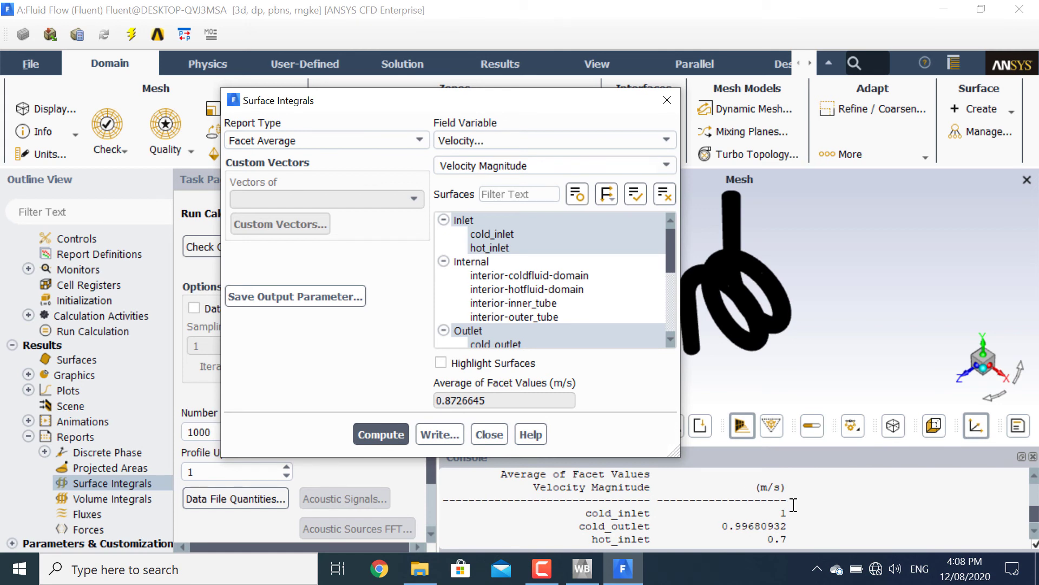
{"action": "scroll", "coordinate": [793, 504], "scroll_direction": "down", "scroll_amount": 1}
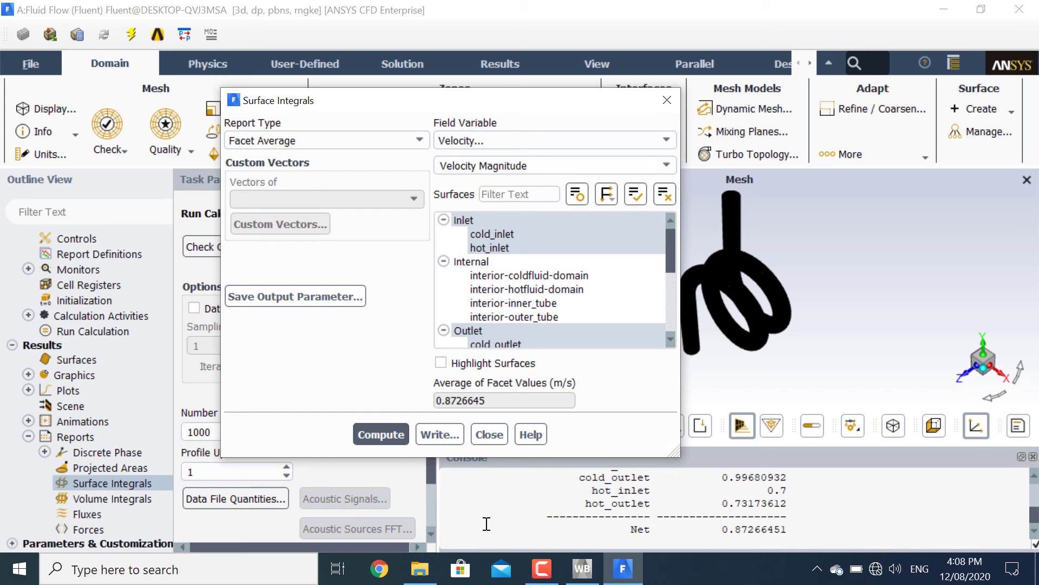
{"action": "left_click", "coordinate": [475, 442]}
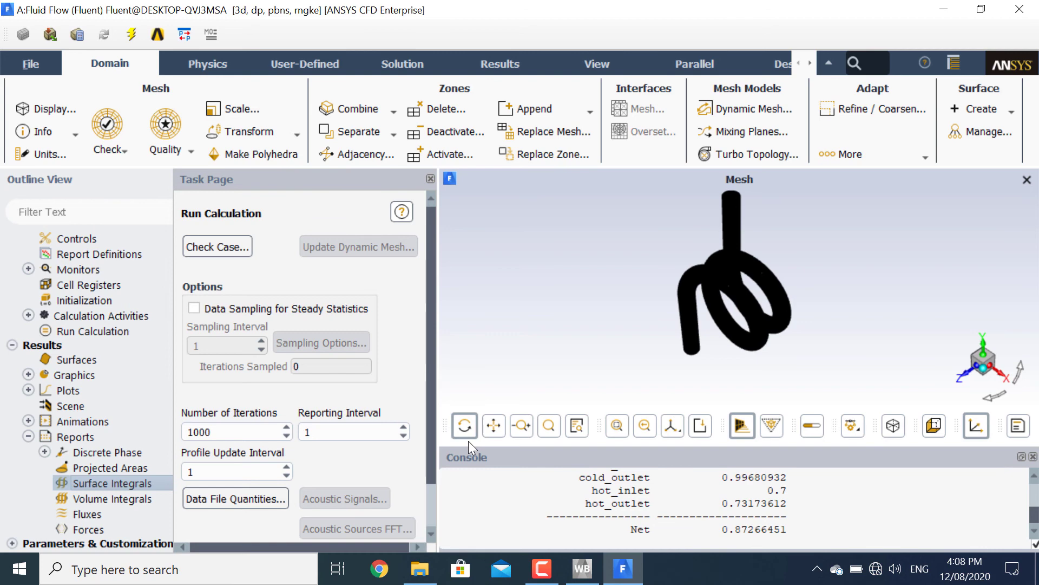
- Close Fluent and open the solved case's results in CFD-Post
{"action": "left_click", "coordinate": [1019, 9]}
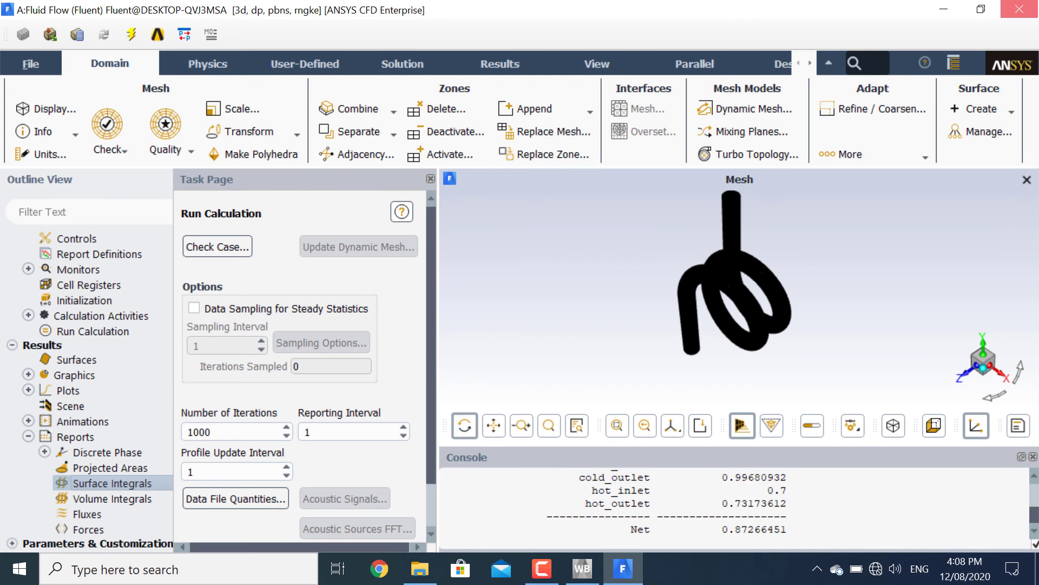
{"action": "left_click", "coordinate": [493, 303]}
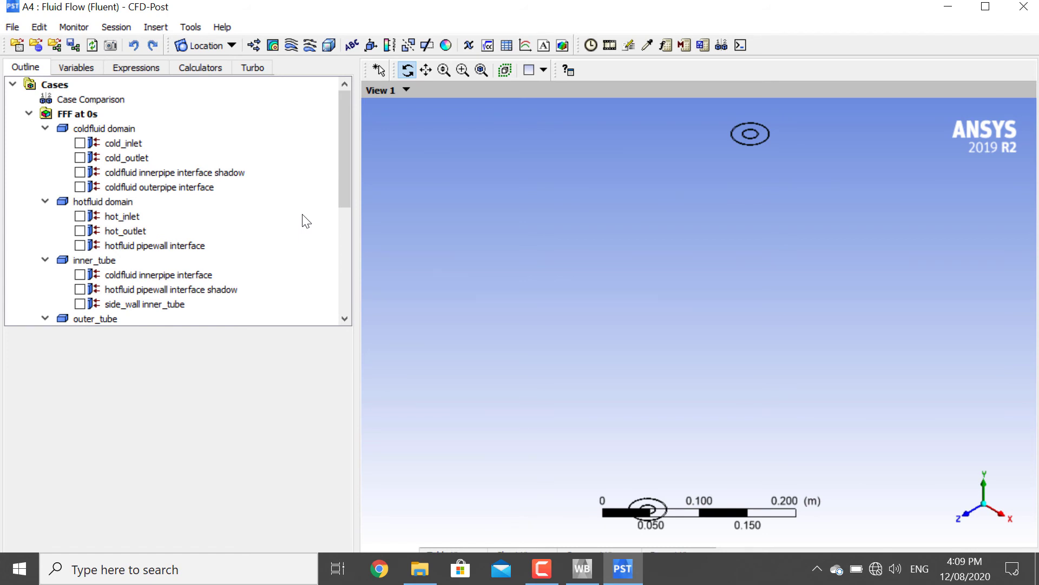
- Create a contour of Temperature on the hotfluid pipewall interface shadow with 100 contours
{"action": "left_click", "coordinate": [275, 47]}
{"action": "left_click", "coordinate": [305, 113]}
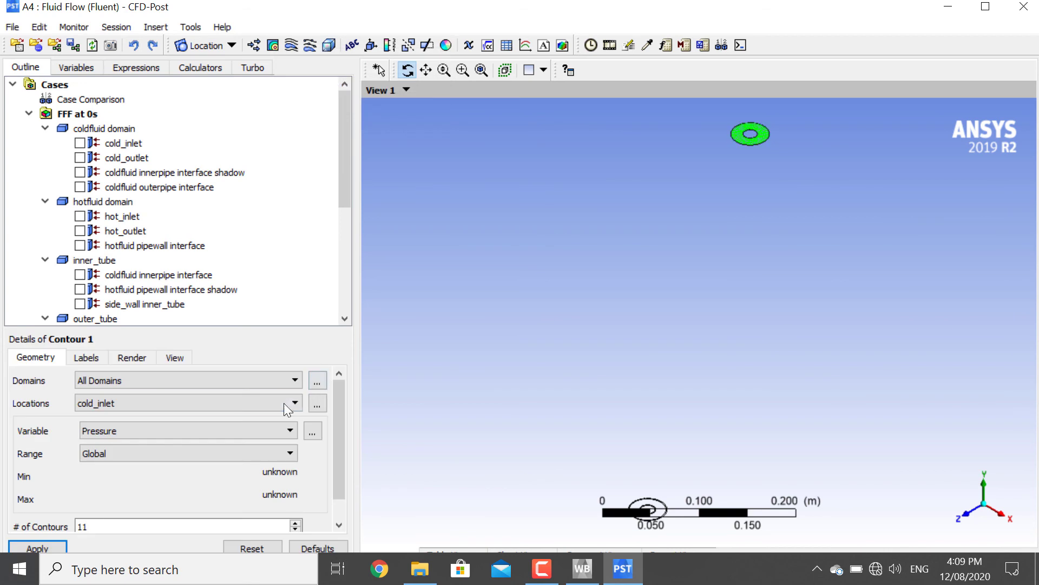
{"action": "left_click", "coordinate": [284, 402]}
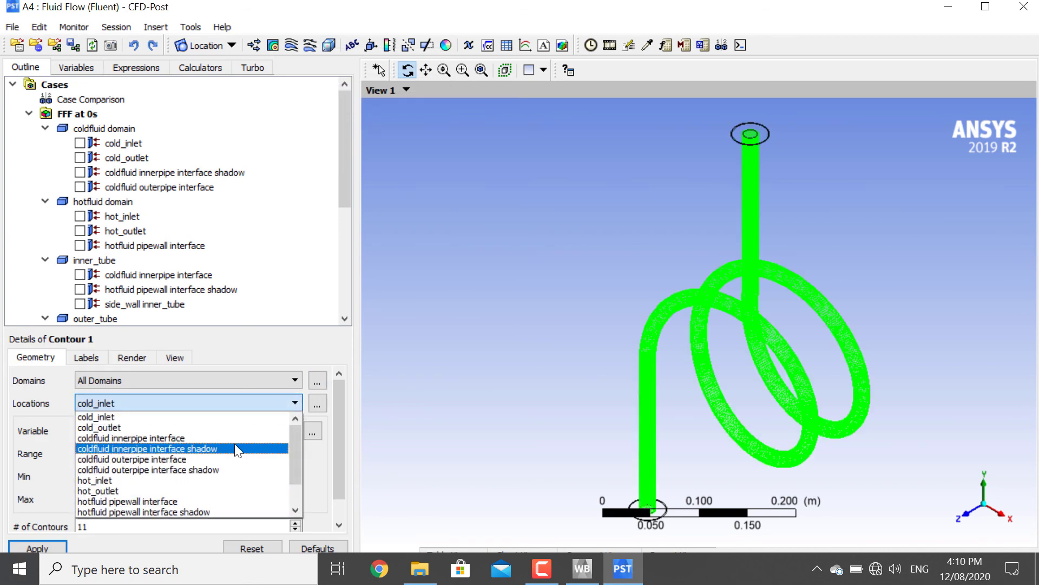
{"action": "left_click", "coordinate": [200, 512]}
{"action": "left_click", "coordinate": [203, 430]}
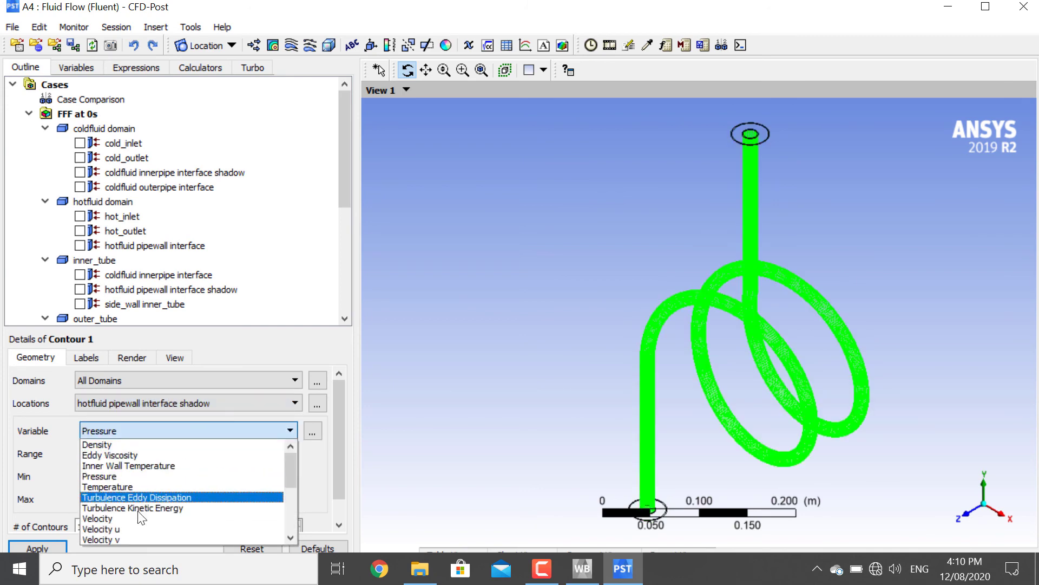
{"action": "left_click", "coordinate": [139, 488]}
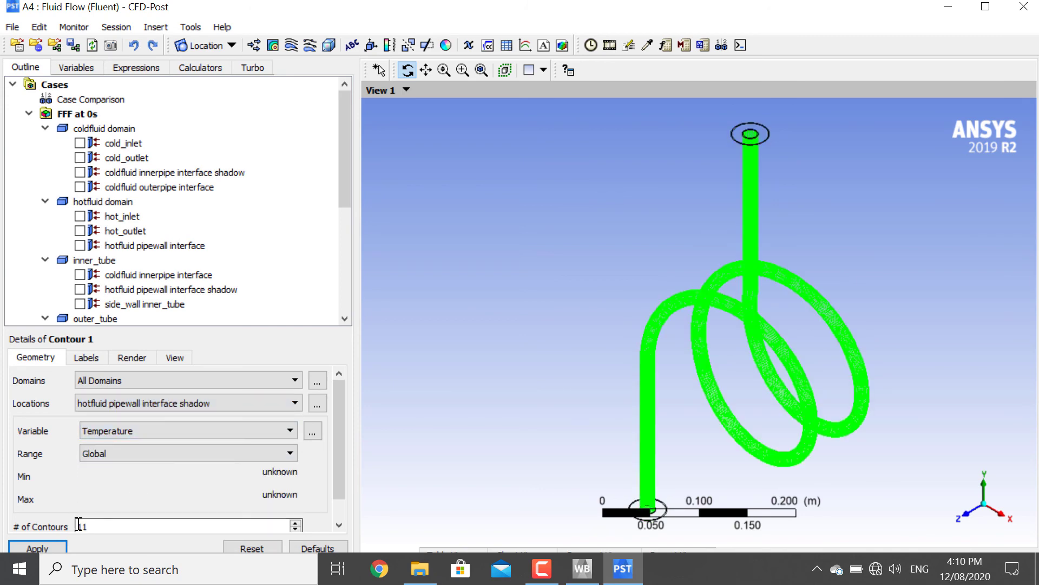
{"action": "left_click_drag", "start_coordinate": [81, 523], "coordinate": [158, 527]}
{"action": "type", "text": "00"}
{"action": "key", "text": "Return"}
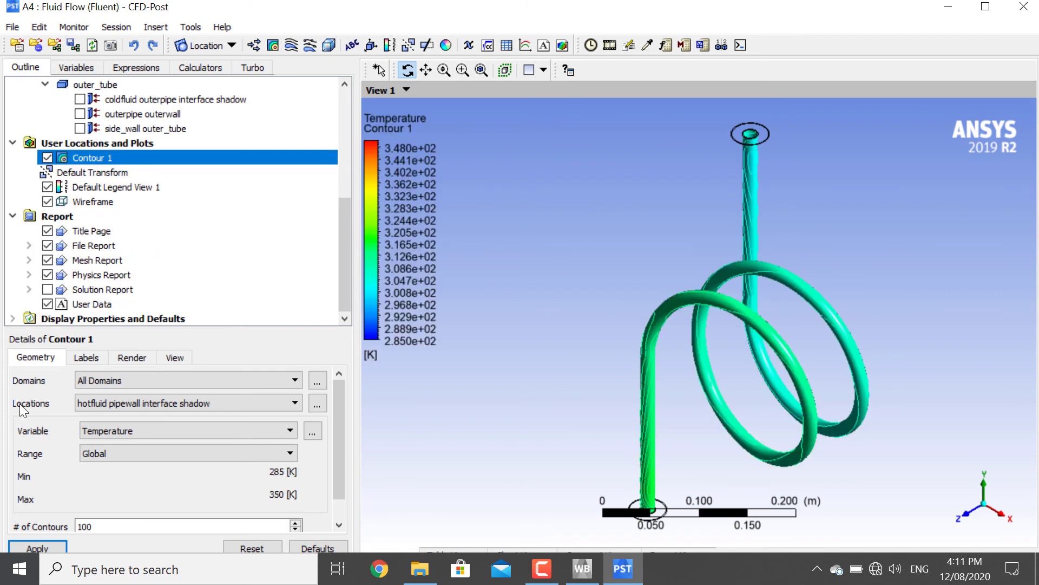
- Set the temperature contour's range to Local and apply it
{"action": "left_click", "coordinate": [102, 454]}
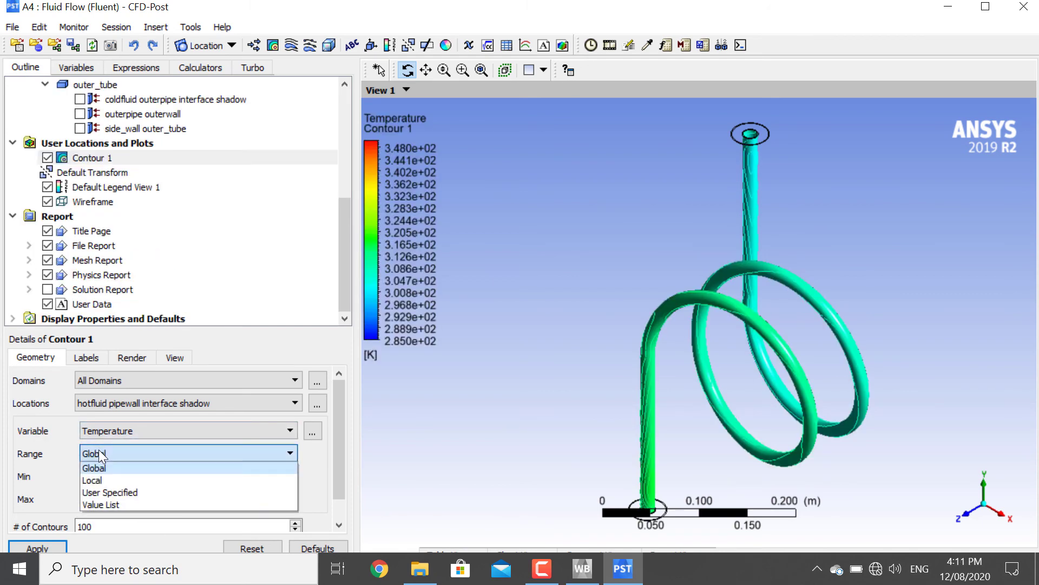
{"action": "left_click", "coordinate": [95, 480]}
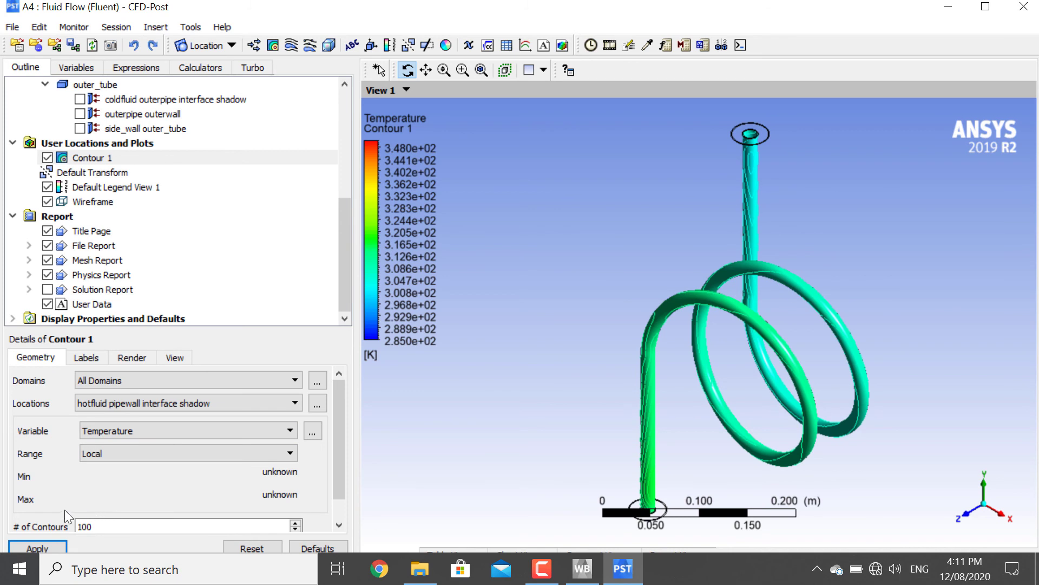
{"action": "left_click", "coordinate": [59, 550]}
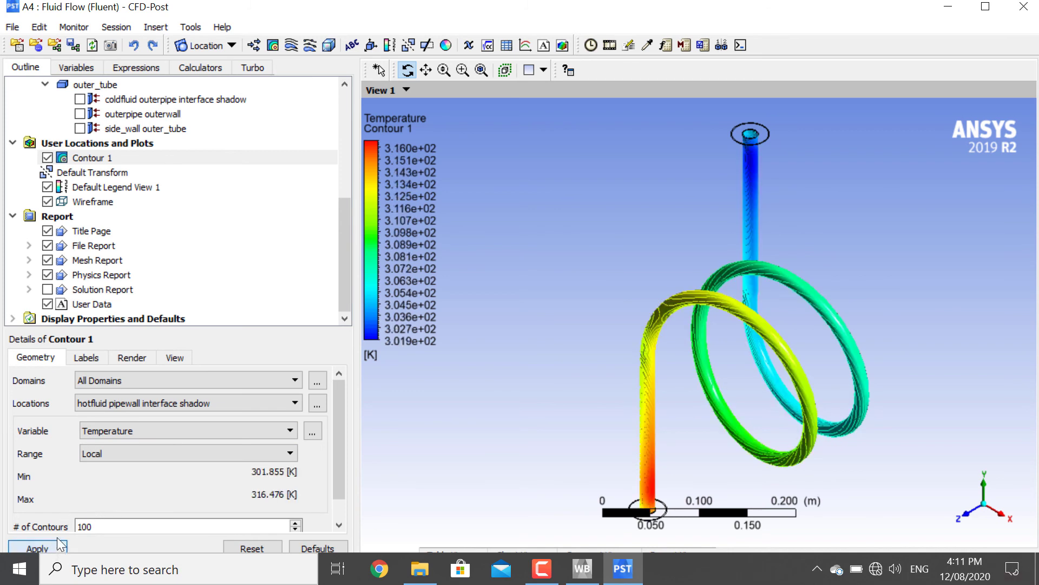
- Change the temperature contour's location to coldfluid outerpipe interface shadow and apply it
{"action": "left_click", "coordinate": [426, 70]}
{"action": "scroll", "coordinate": [714, 434], "scroll_direction": "down", "scroll_amount": 1}
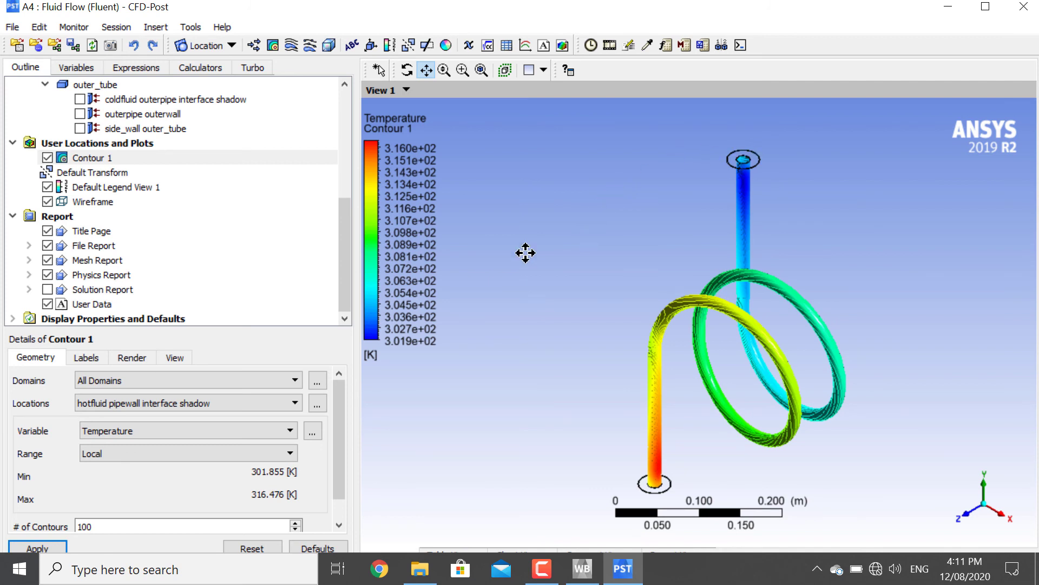
{"action": "left_click", "coordinate": [219, 405]}
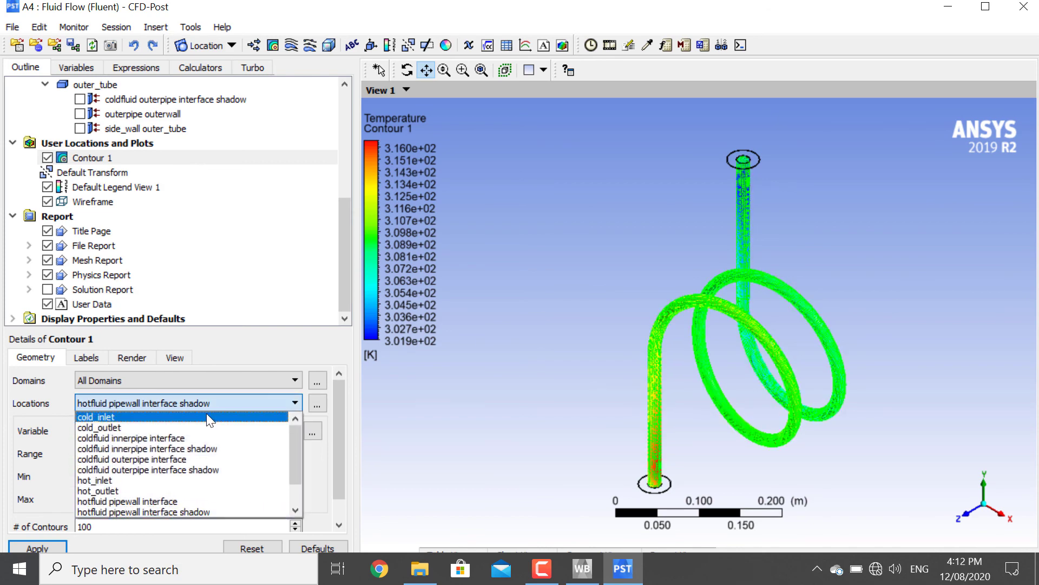
{"action": "left_click", "coordinate": [172, 470]}
{"action": "left_click", "coordinate": [44, 547]}
{"action": "left_click", "coordinate": [45, 547]}
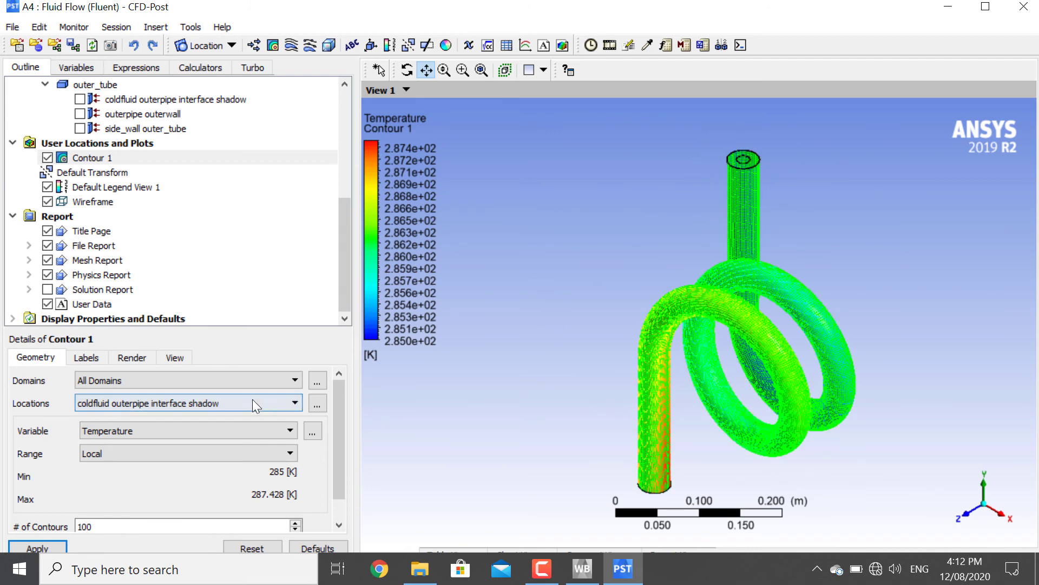
- Change the temperature contour's locations to cold_inlet, cold_outlet, hot_inlet and hot_outlet, apply it and inspect the end faces
{"action": "left_click", "coordinate": [317, 404]}
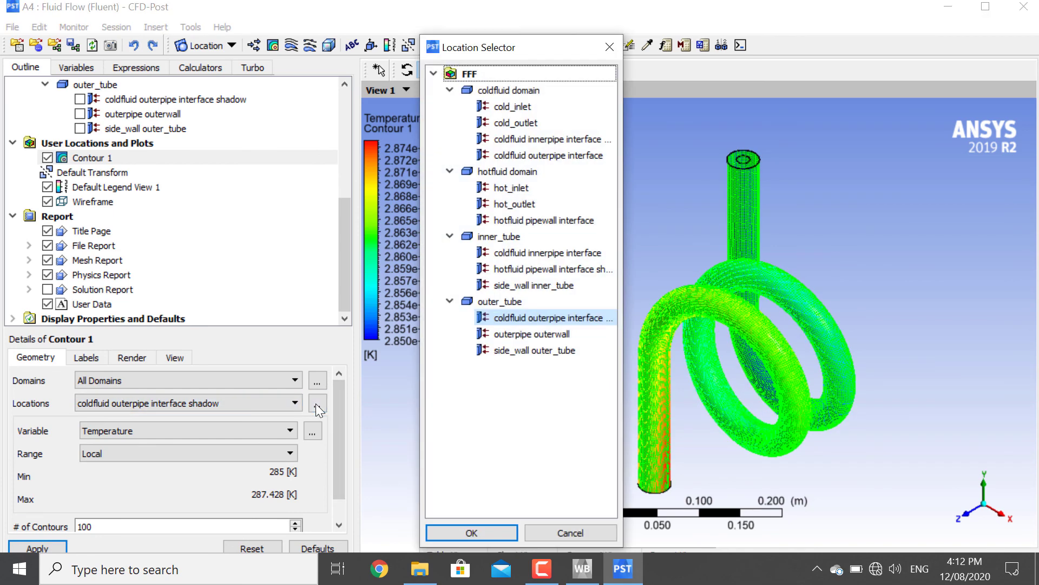
{"action": "left_click", "coordinate": [543, 108]}
{"action": "left_click", "coordinate": [533, 125], "text": "ctrl"}
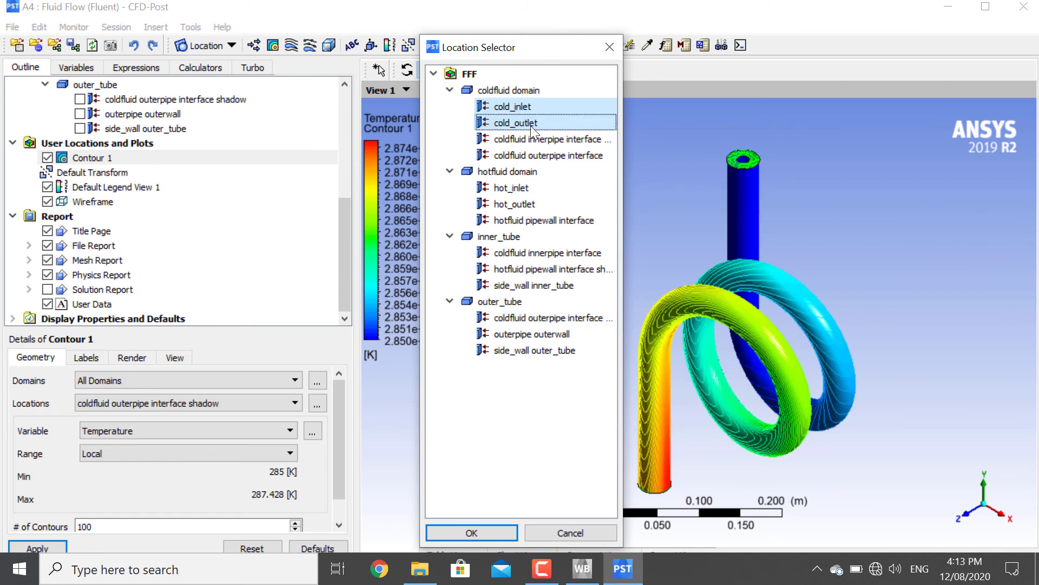
{"action": "left_click", "coordinate": [517, 188], "text": "ctrl"}
{"action": "left_click", "coordinate": [533, 206], "text": "ctrl"}
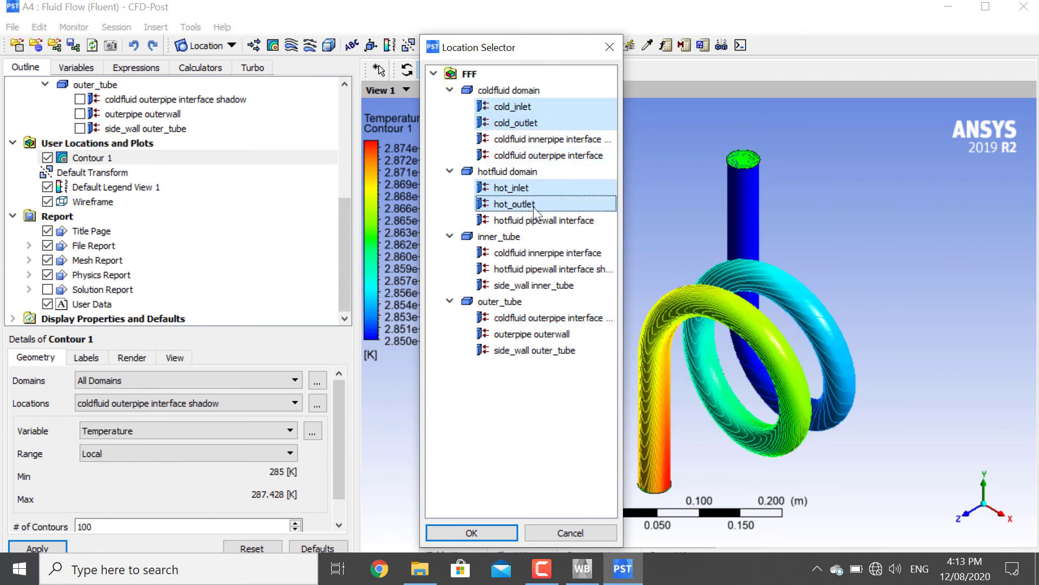
{"action": "left_click", "coordinate": [466, 532]}
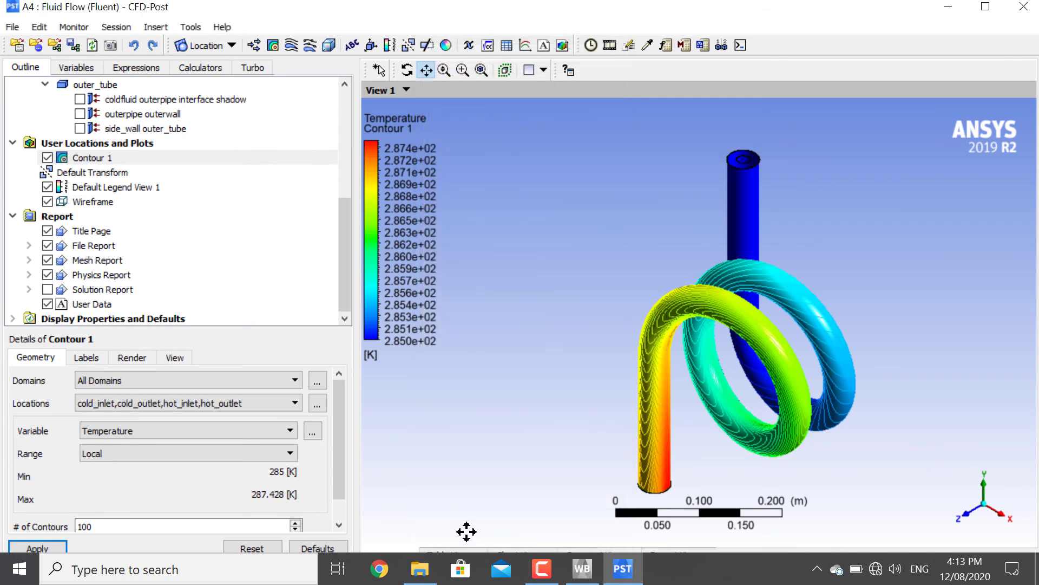
{"action": "left_click", "coordinate": [63, 550]}
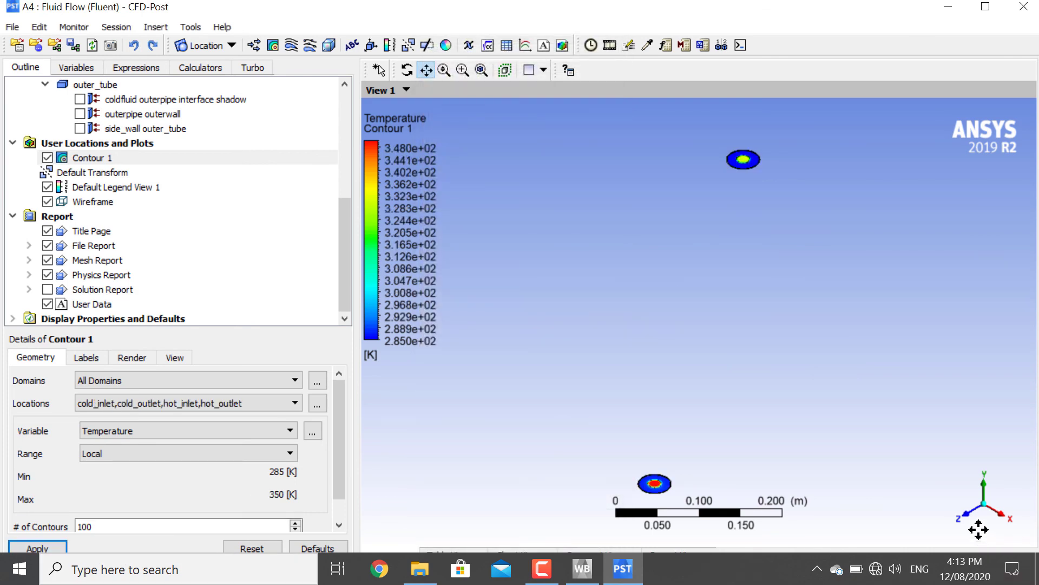
{"action": "left_click", "coordinate": [986, 488]}
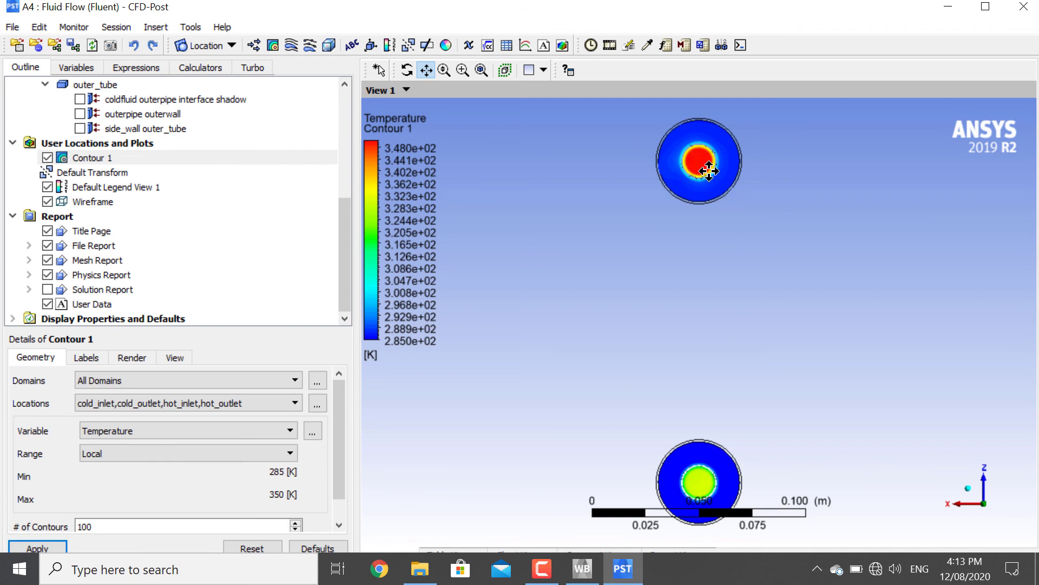
{"action": "left_click", "coordinate": [974, 496]}
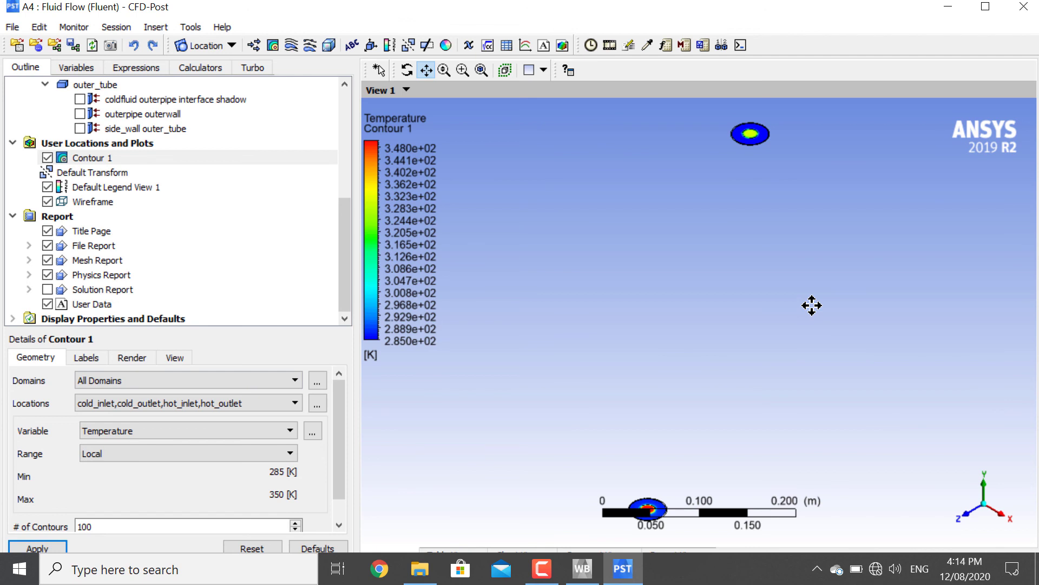
- Create a plane named Plane 1 using the ZX Plane method at Y = 0.0 m and apply it
{"action": "left_click", "coordinate": [228, 48]}
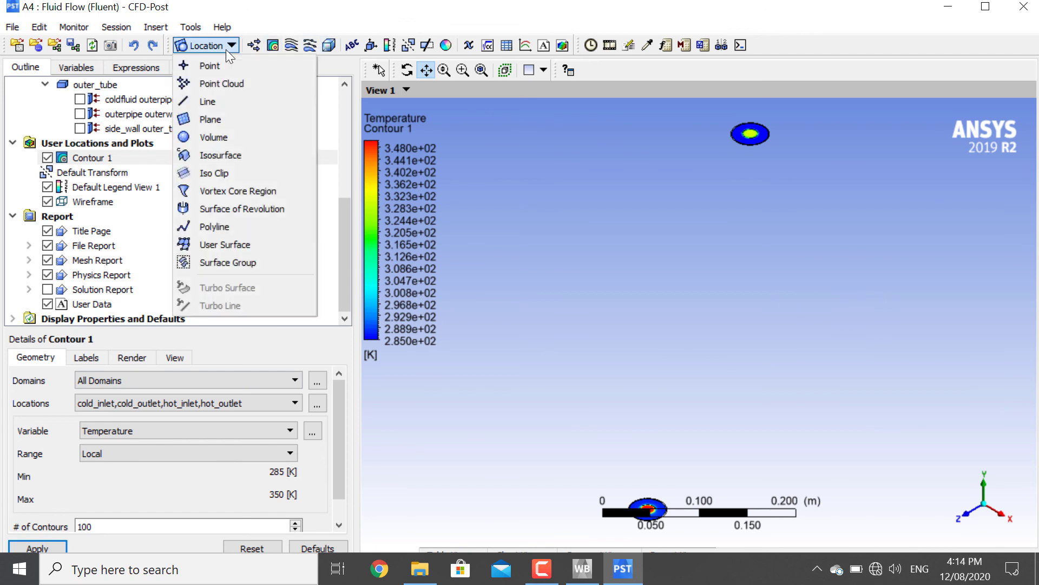
{"action": "left_click", "coordinate": [226, 119]}
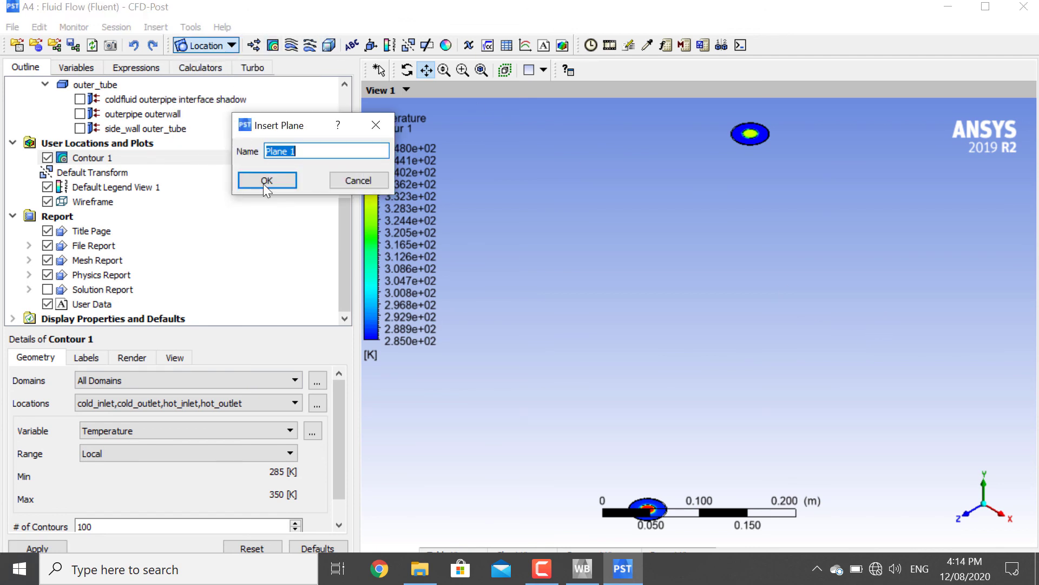
{"action": "left_click", "coordinate": [279, 183]}
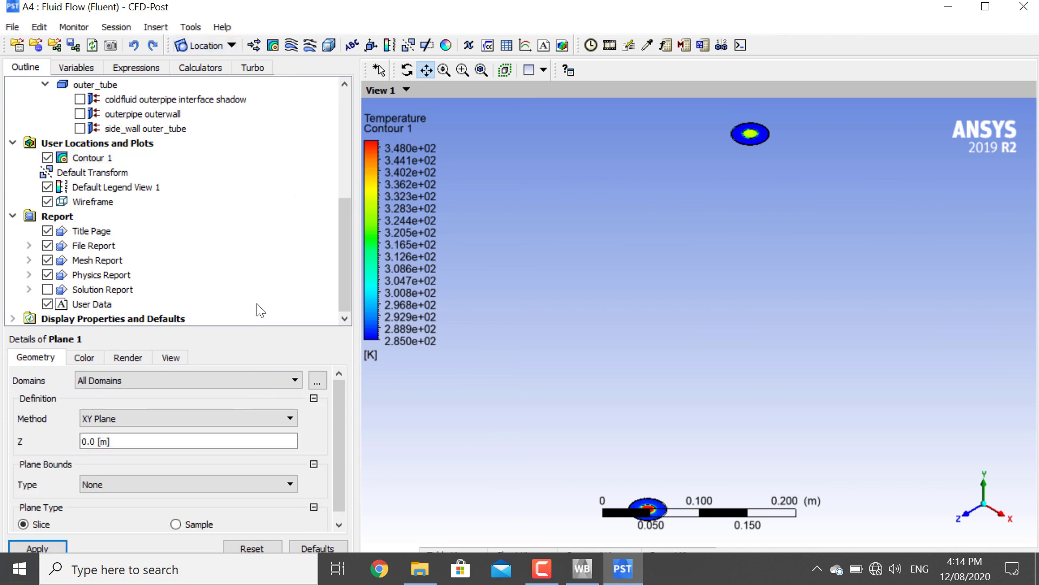
{"action": "left_click", "coordinate": [187, 419]}
{"action": "left_click", "coordinate": [183, 444]}
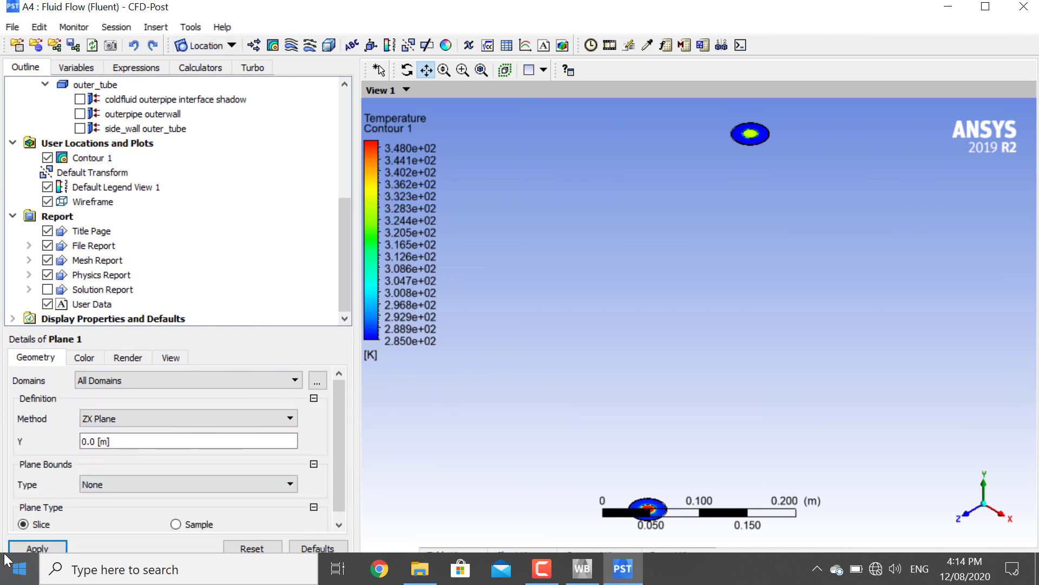
{"action": "left_click", "coordinate": [24, 549]}
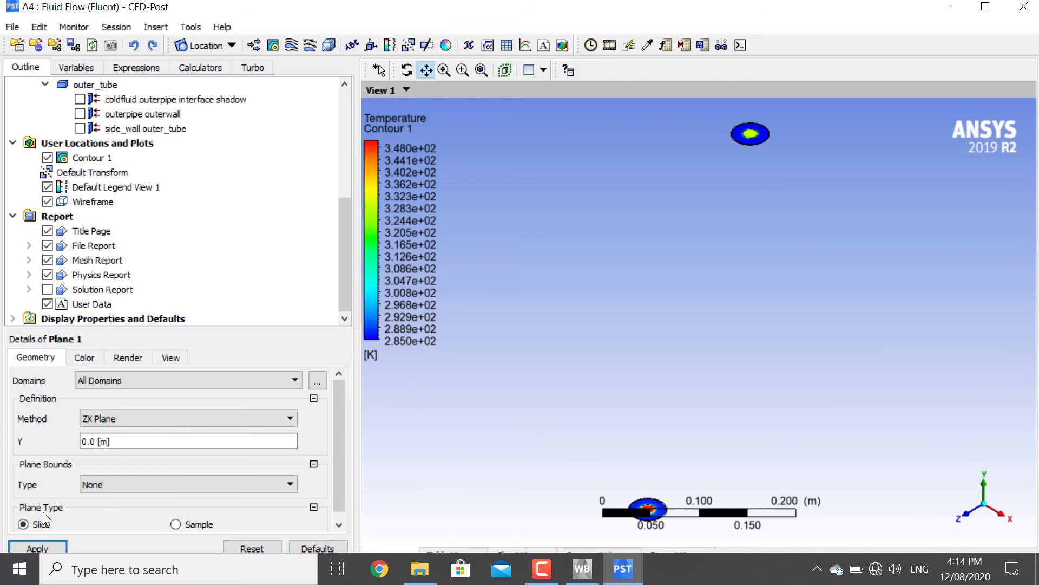
{"action": "left_click", "coordinate": [57, 547]}
- Change the temperature contour's location to Plane 1, apply it and inspect the pipe cross-sections
{"action": "left_click", "coordinate": [95, 160]}
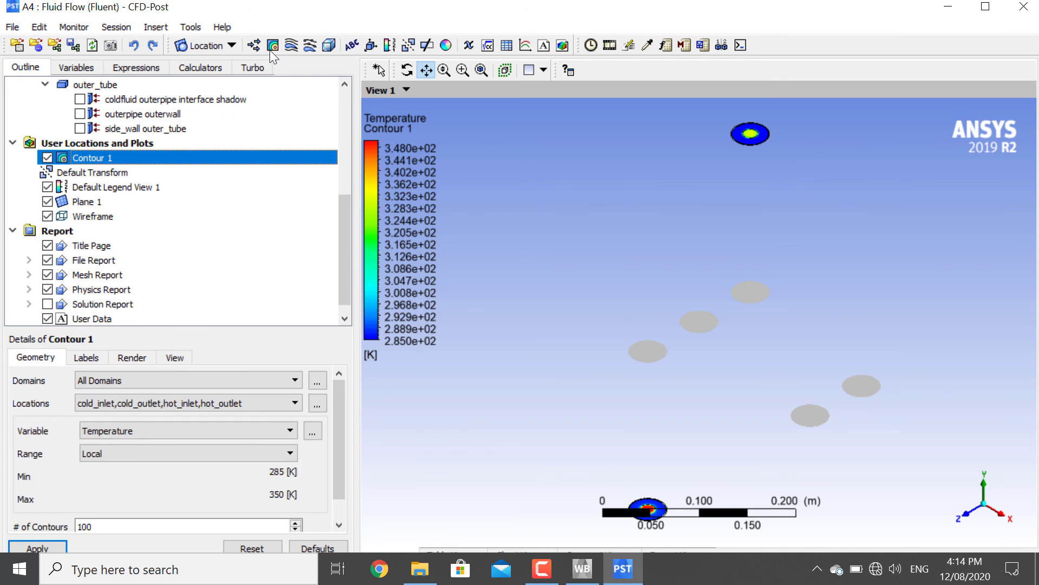
{"action": "left_click", "coordinate": [316, 405]}
{"action": "left_click", "coordinate": [491, 384]}
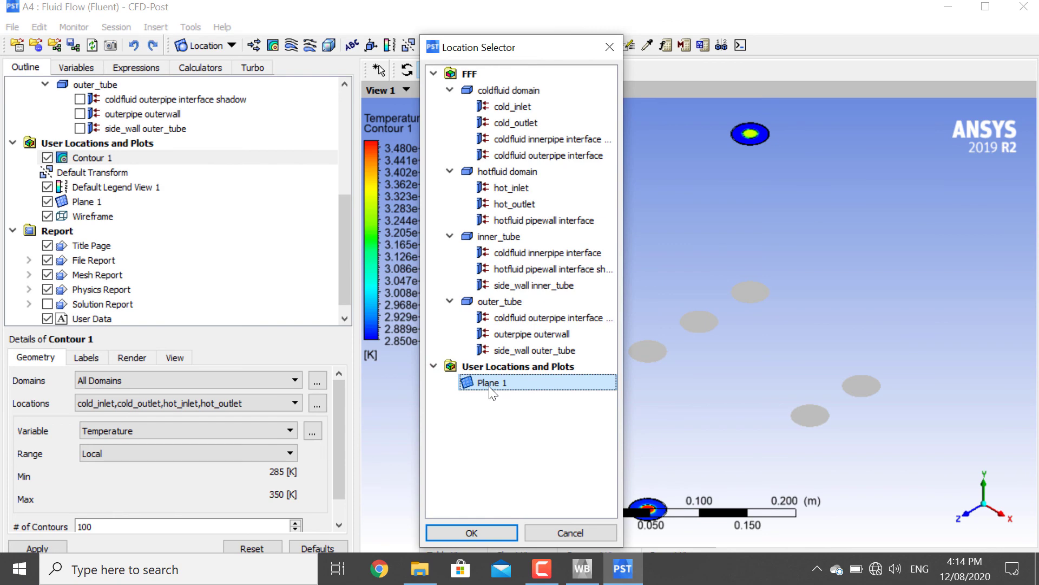
{"action": "left_click", "coordinate": [478, 528]}
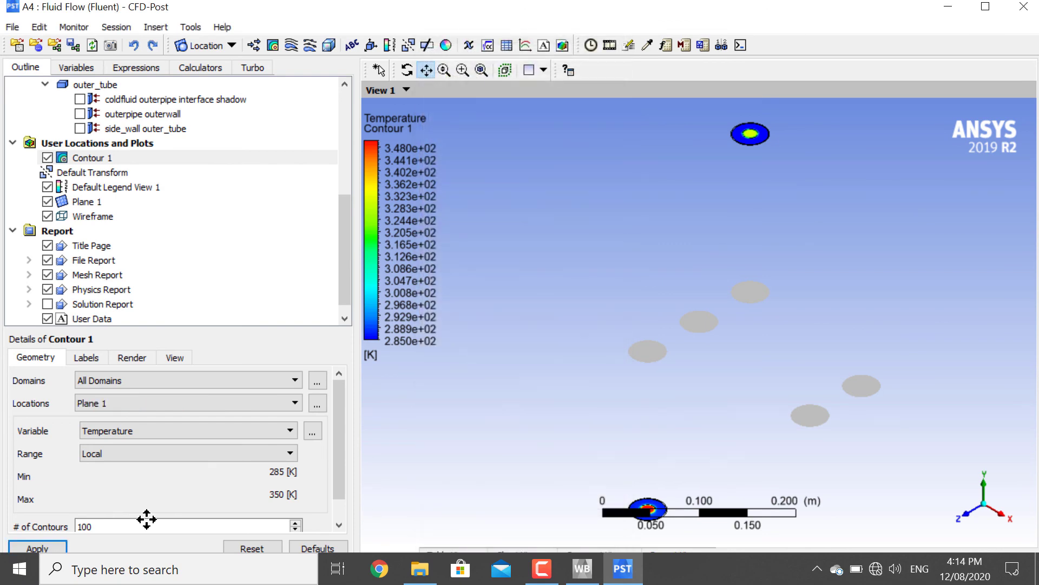
{"action": "left_click", "coordinate": [33, 547]}
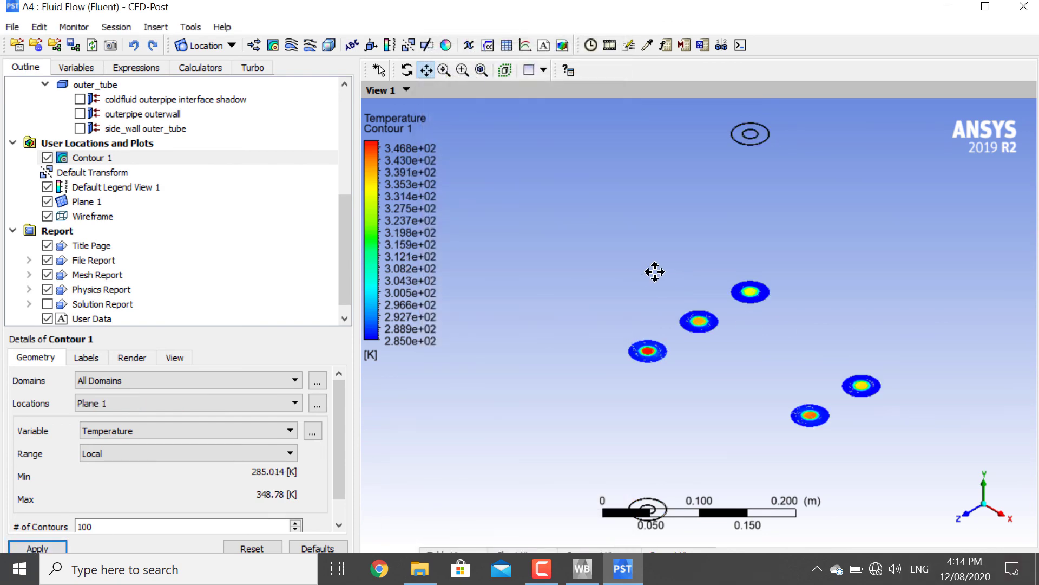
{"action": "left_click", "coordinate": [177, 402]}
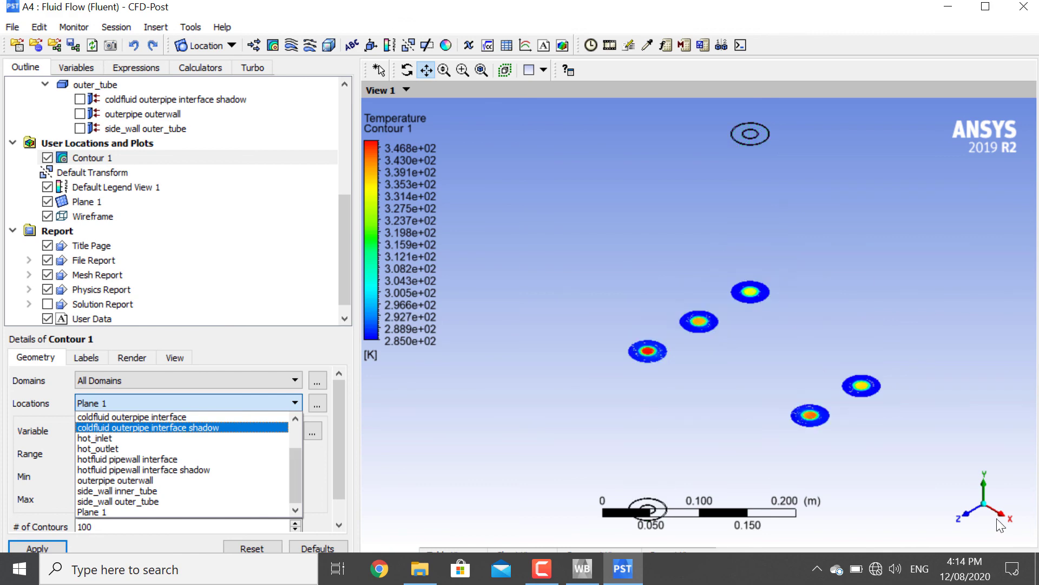
{"action": "left_click", "coordinate": [981, 483]}
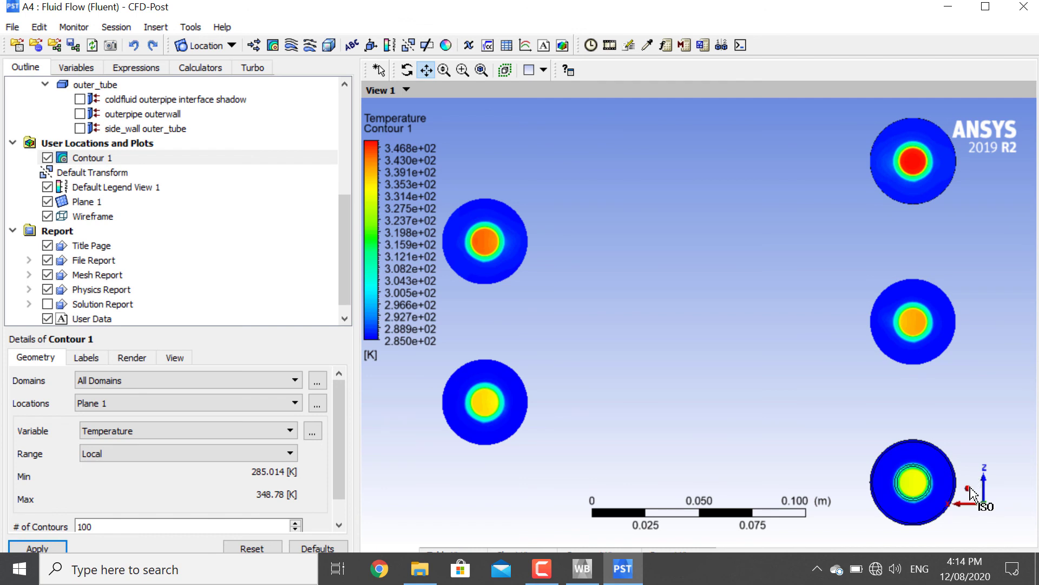
{"action": "left_click", "coordinate": [969, 489]}
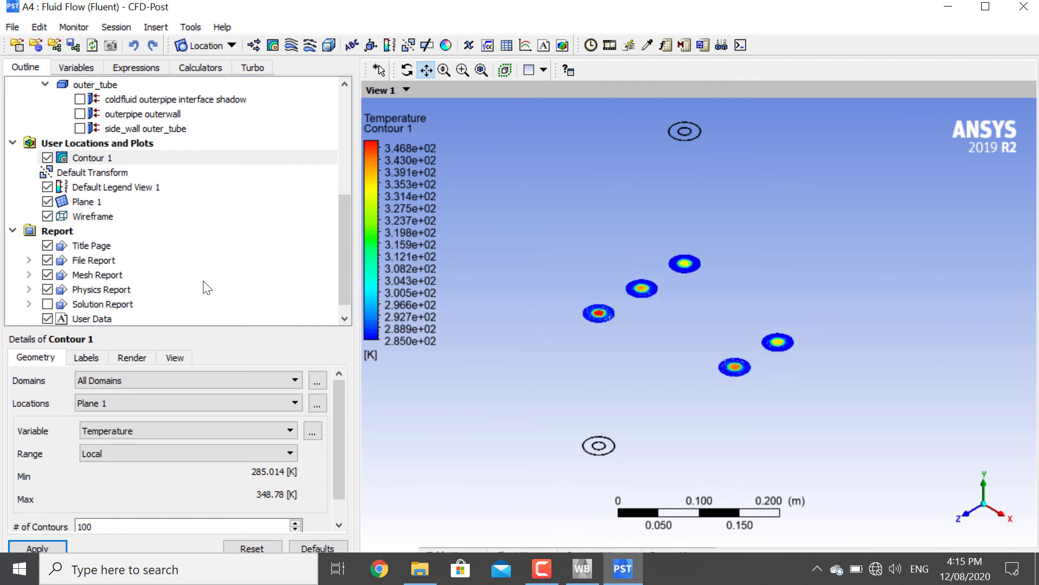
- Set the default legend's size to 1 and its number format to Fixed, and apply the changes
{"action": "left_click", "coordinate": [126, 189]}
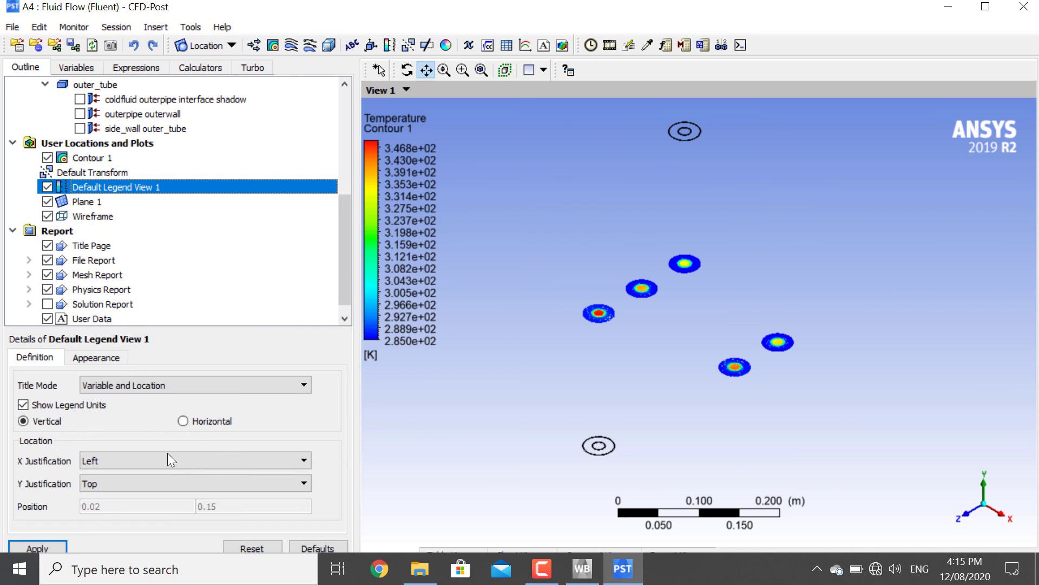
{"action": "left_click", "coordinate": [97, 358]}
{"action": "left_click", "coordinate": [127, 395]}
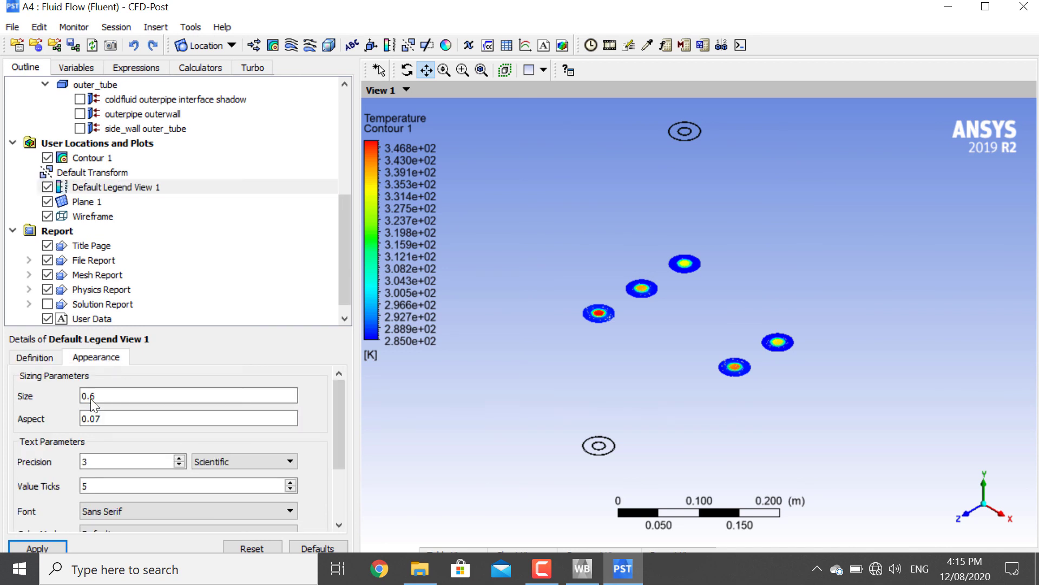
{"action": "type", "text": "1"}
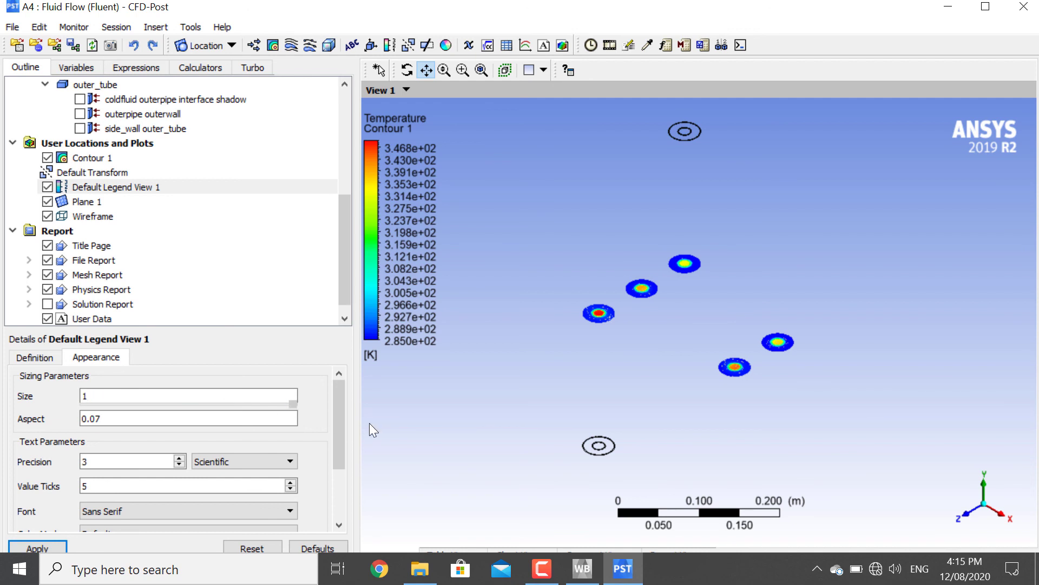
{"action": "left_click", "coordinate": [276, 469]}
{"action": "left_click", "coordinate": [273, 468]}
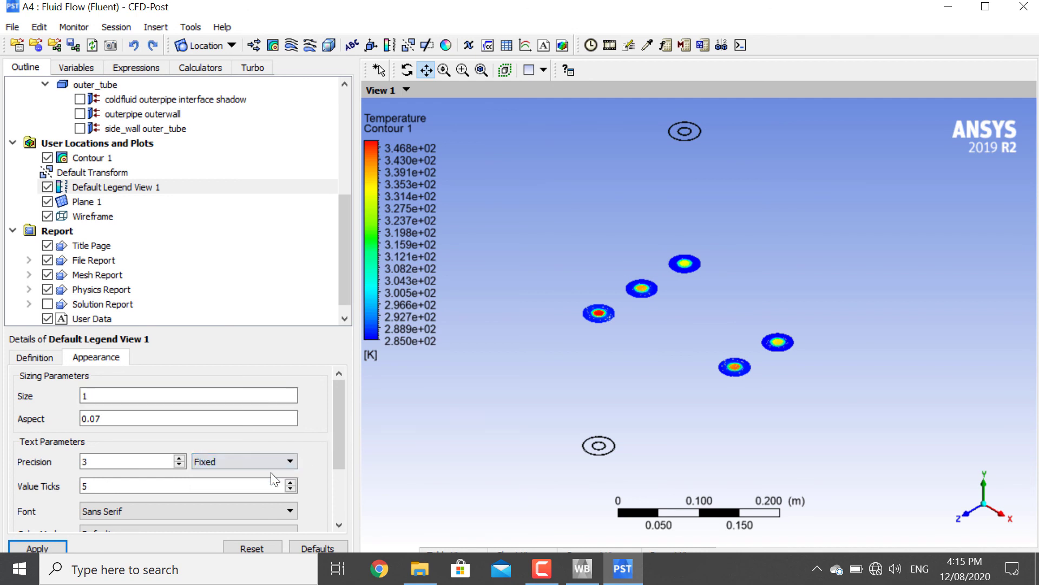
{"action": "left_click", "coordinate": [46, 549]}
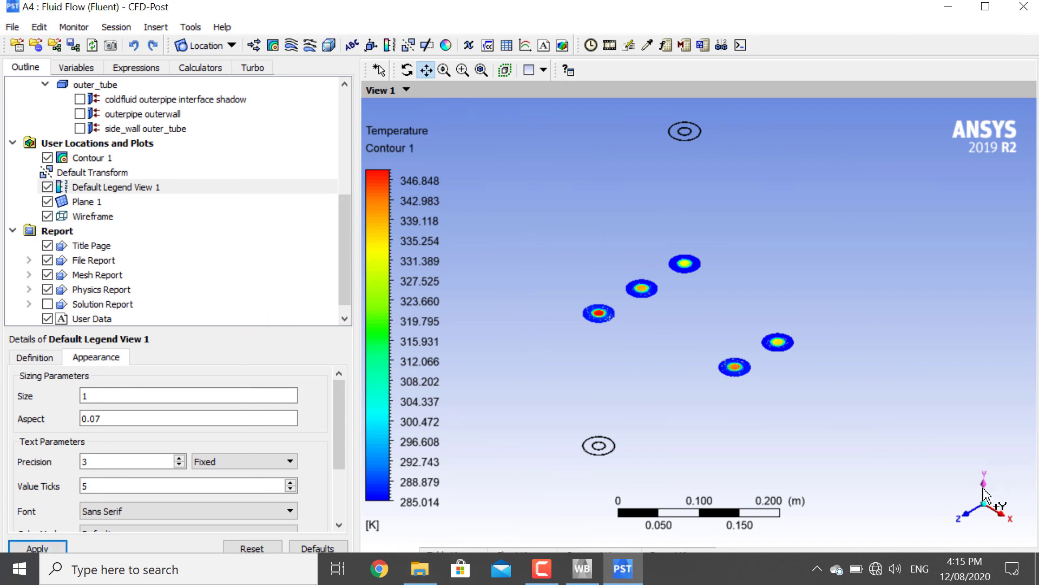
- Save a picture of the contour seen along the Y axis as FFF.png with a white background and a custom size of 2560 by 1440
{"action": "left_click", "coordinate": [999, 506]}
{"action": "right_click", "coordinate": [725, 297]}
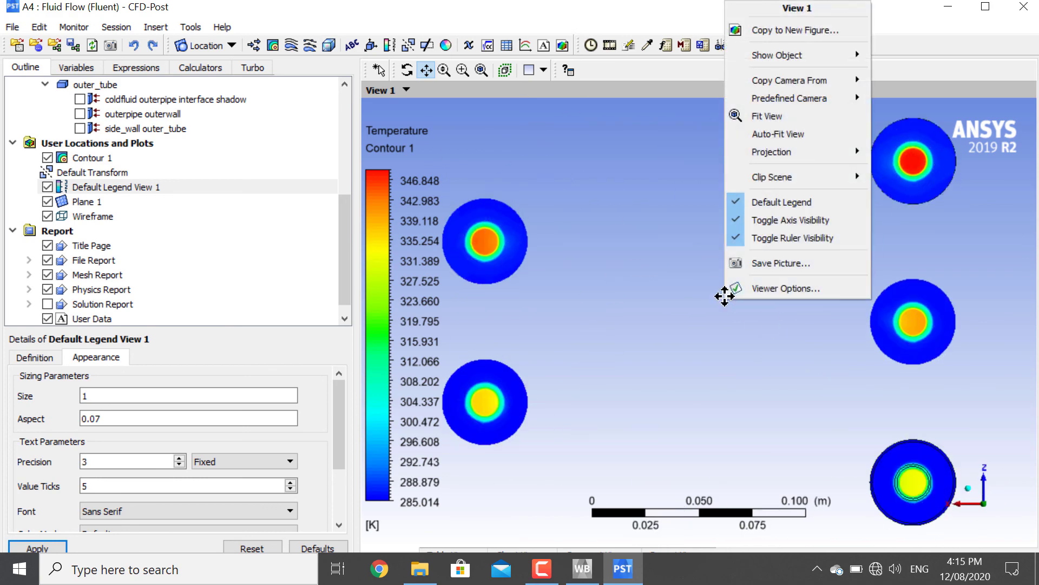
{"action": "left_click", "coordinate": [768, 264]}
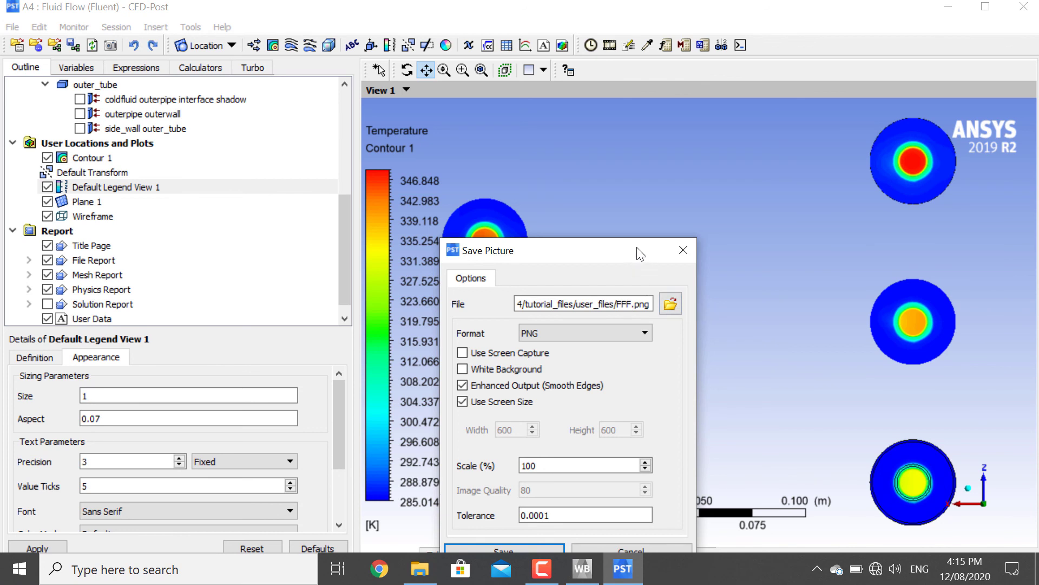
{"action": "left_click_drag", "start_coordinate": [550, 250], "coordinate": [595, 148]}
{"action": "left_click", "coordinate": [583, 268]}
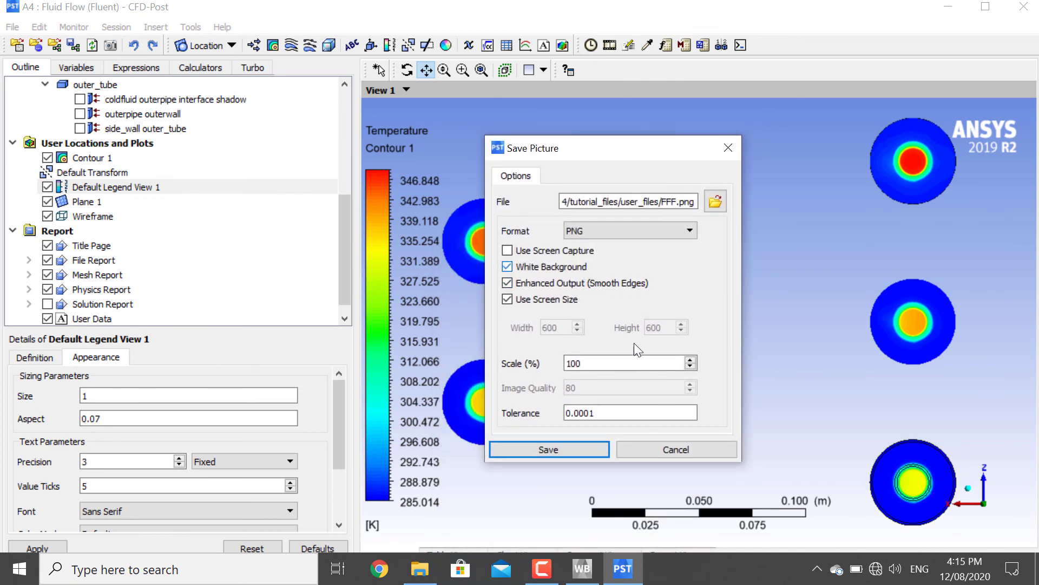
{"action": "left_click", "coordinate": [574, 301]}
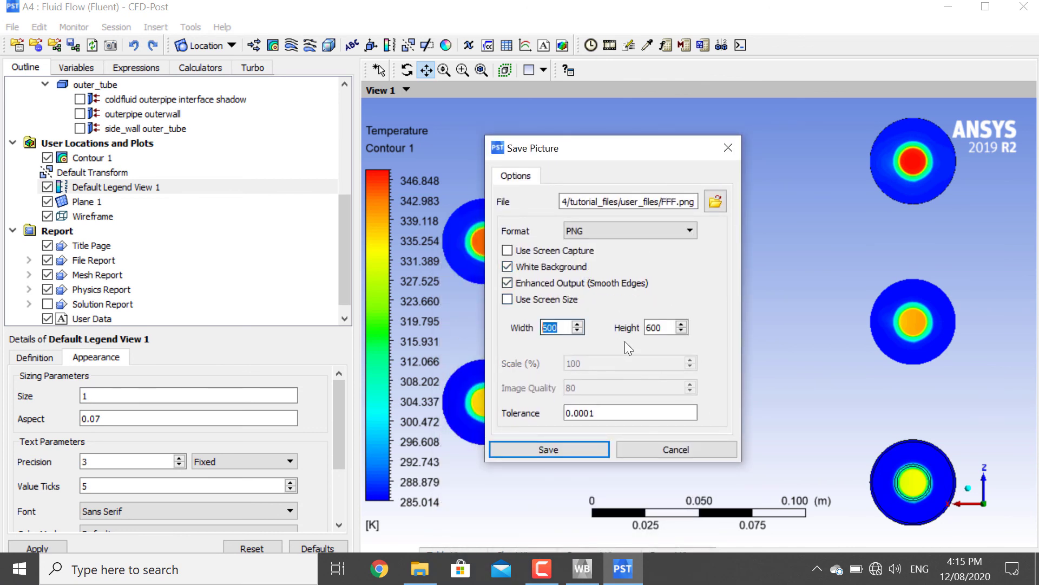
{"action": "type", "text": "1"}
{"action": "key", "text": "BackSpace"}
{"action": "type", "text": "2560"}
{"action": "key", "text": "Tab"}
{"action": "type", "text": "1440"}
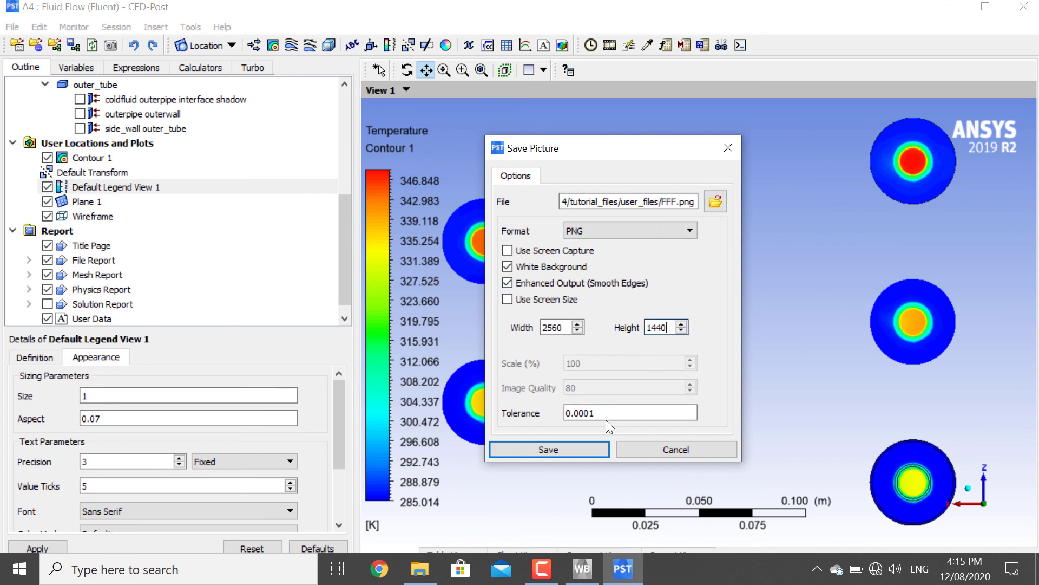
{"action": "left_click", "coordinate": [589, 449]}
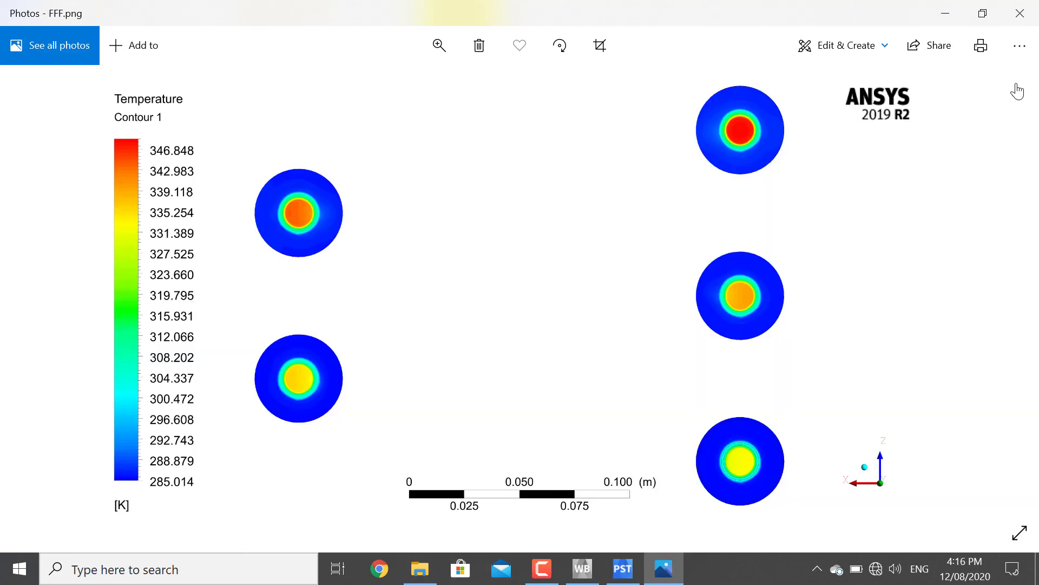